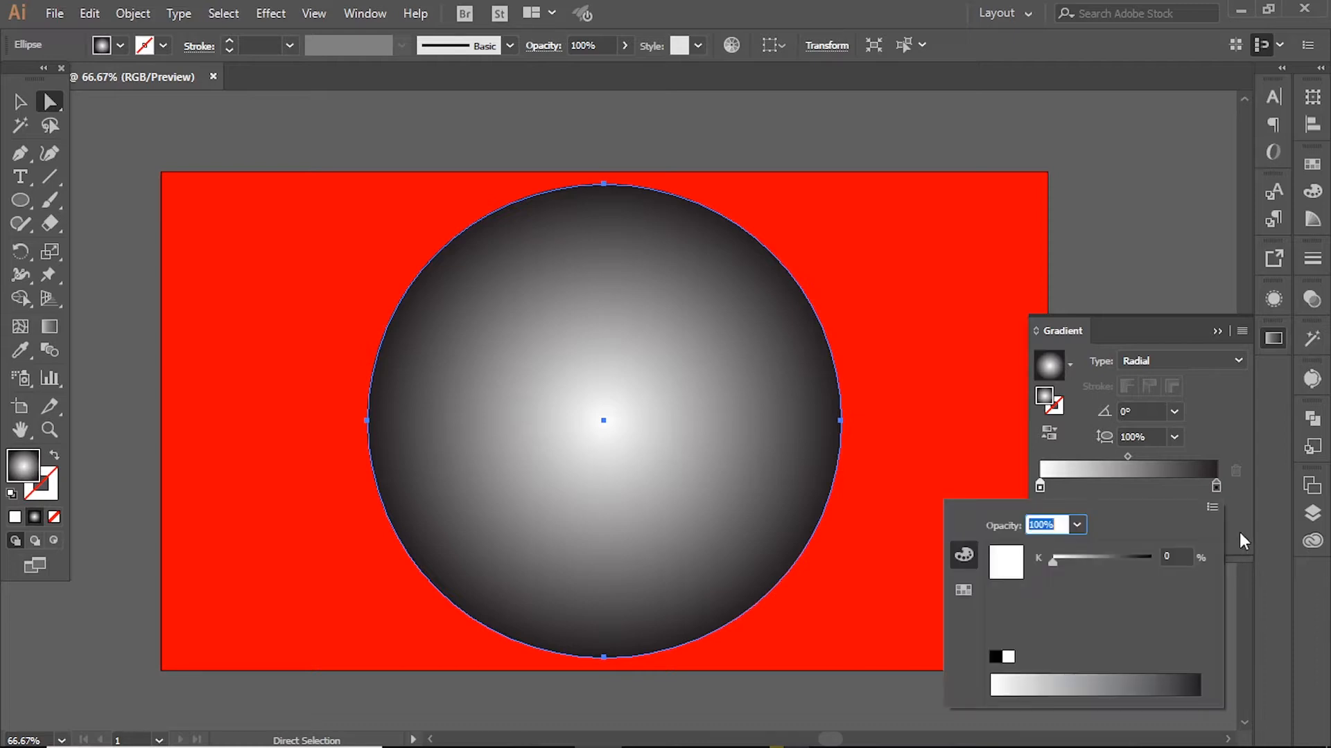
# Step: Switch the circle's inner gradient stop to RGB color and change it from white to yellow
pyautogui.click(1212, 507)
pyautogui.click(1121, 526)
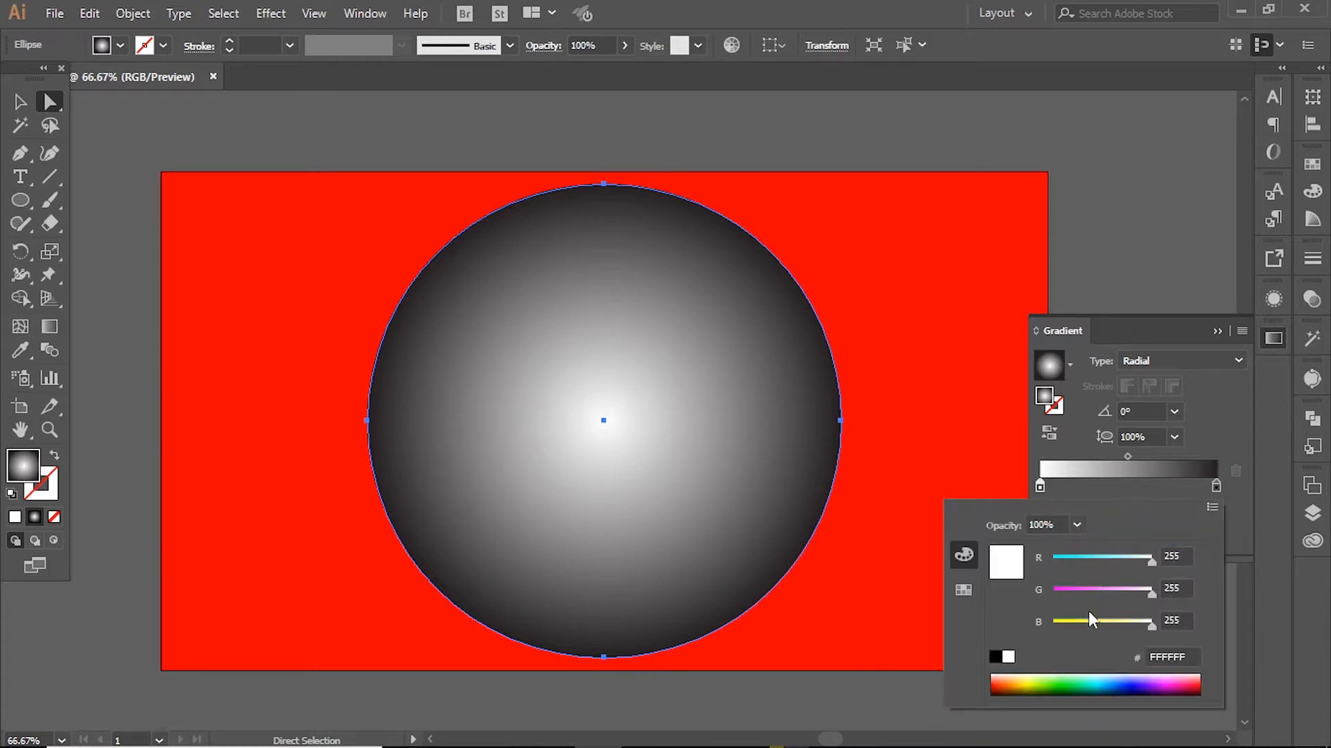
pyautogui.moveTo(1090, 620); pyautogui.dragTo(1050, 621)
# Step: Switch the circle's outer gradient stop to RGB color and set it to red with R 255, G 0, B 0
pyautogui.doubleClick(1217, 486)
pyautogui.click(1212, 507)
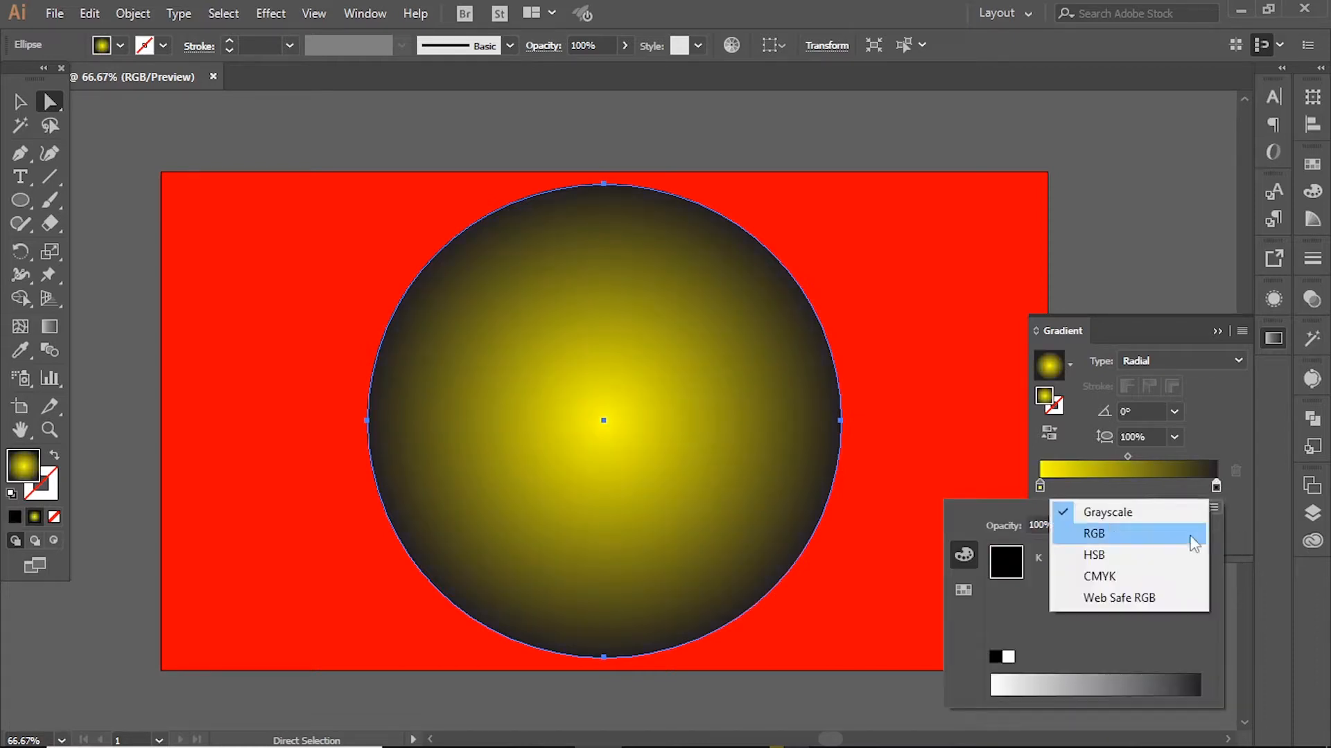
pyautogui.click(1116, 533)
pyautogui.moveTo(1100, 560); pyautogui.dragTo(1211, 564)
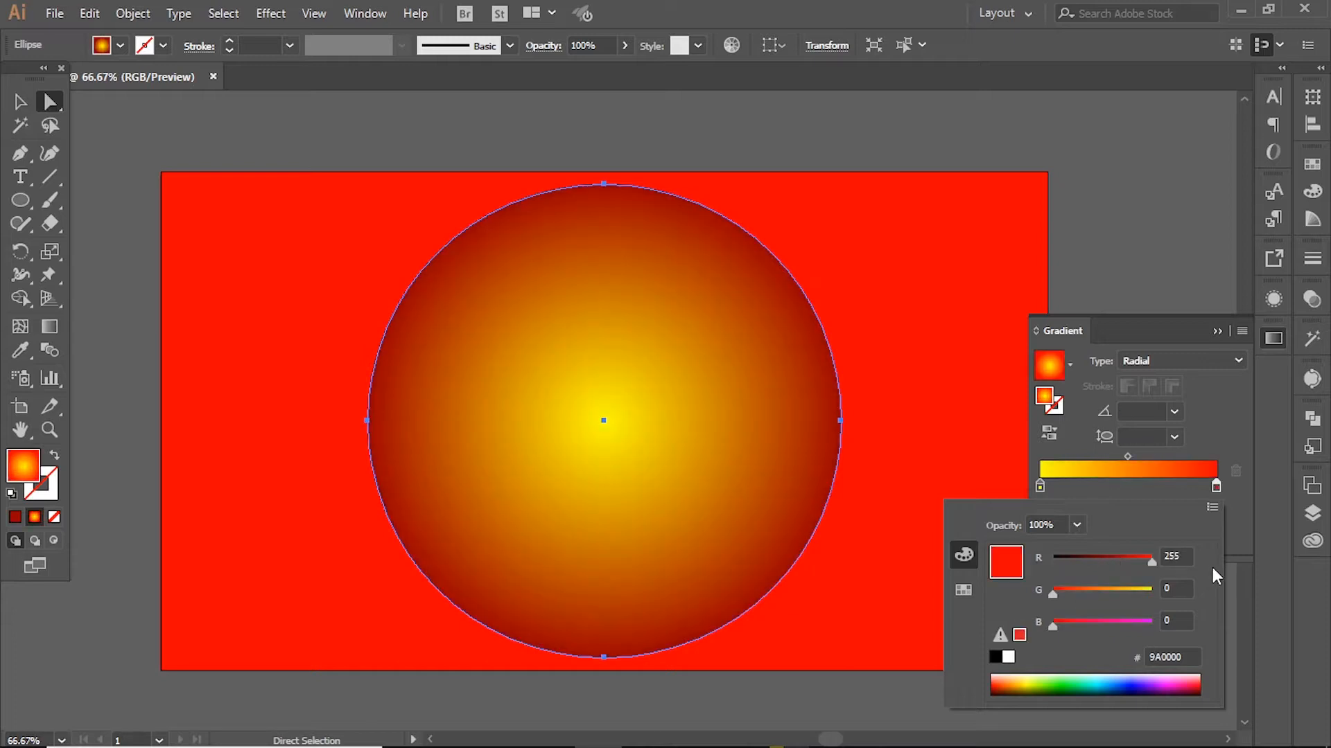
pyautogui.click(746, 335)
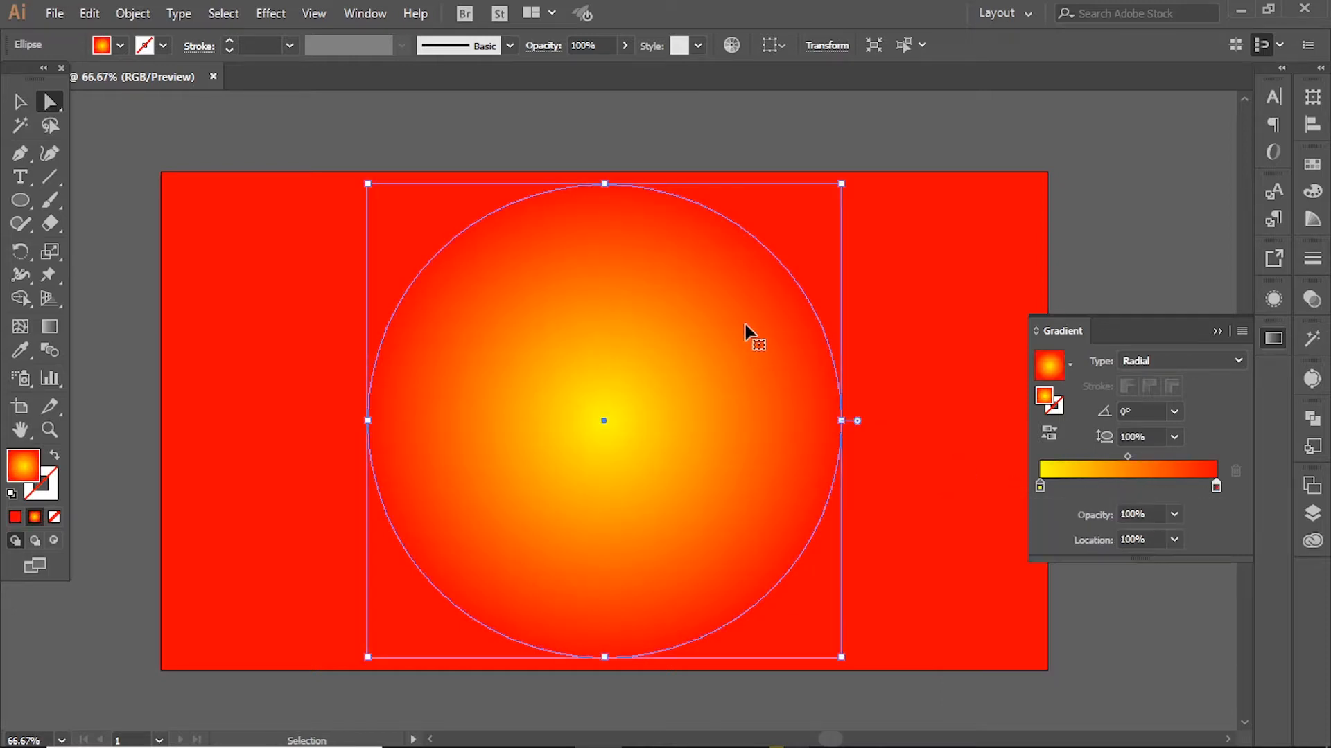
# Step: Darken the background rectangle's fill to a slightly deeper red, about RGB 235, 0, 0
pyautogui.click(875, 297)
pyautogui.click(1312, 191)
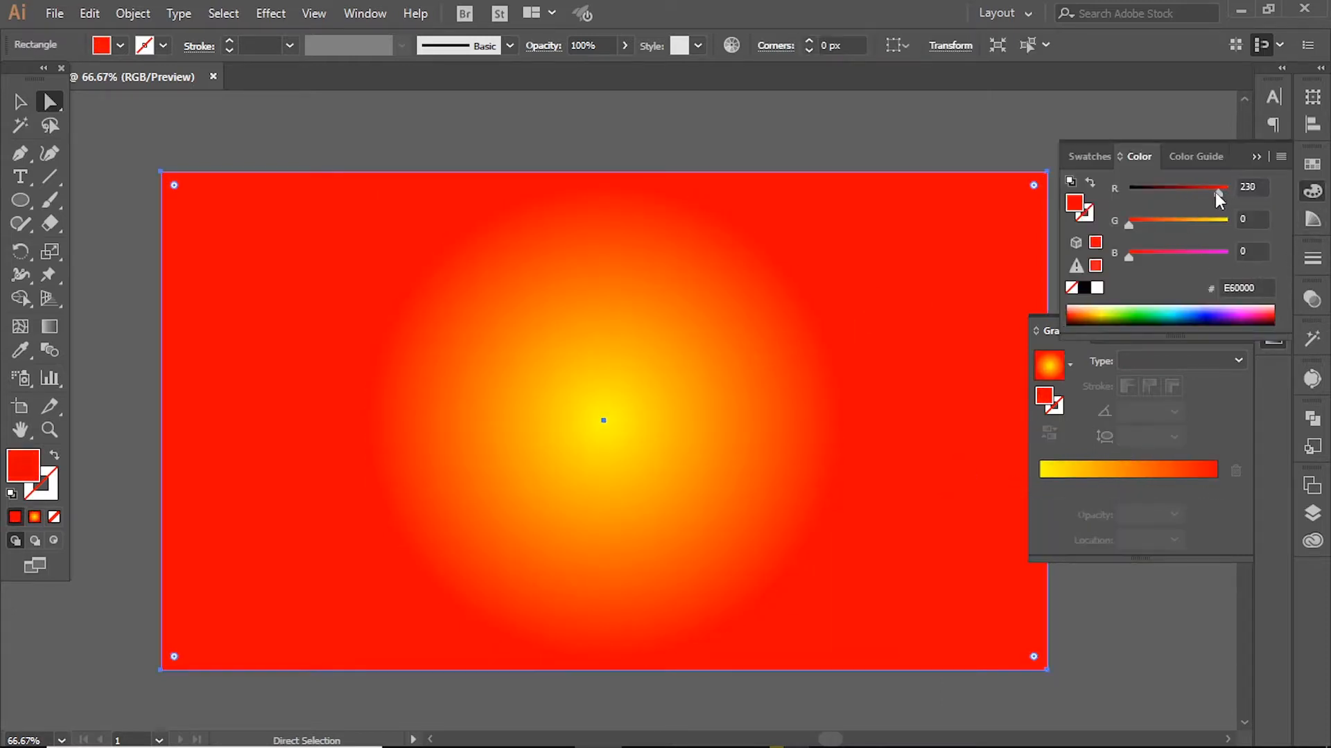
# Step: Set the circle's outer gradient stop to RGB 235, 0, 0 with 0% opacity
pyautogui.click(782, 397)
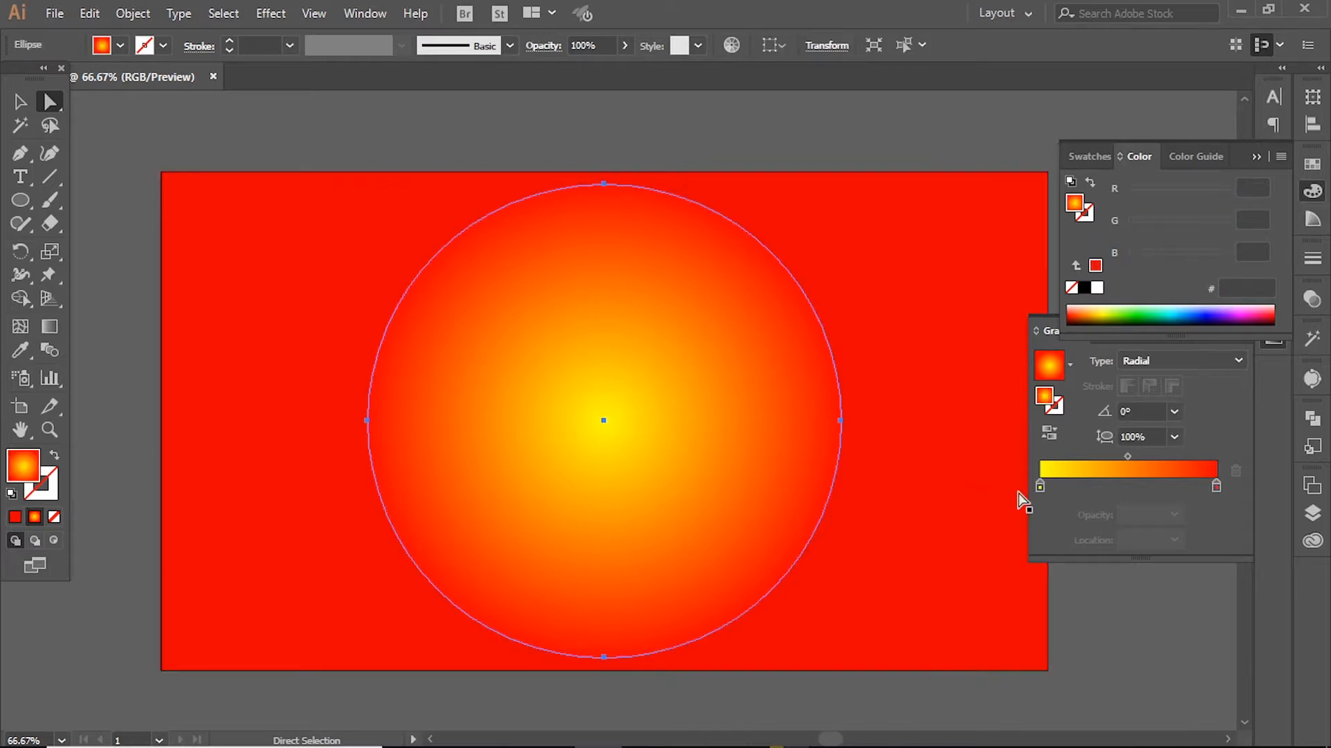
pyautogui.doubleClick(1216, 487)
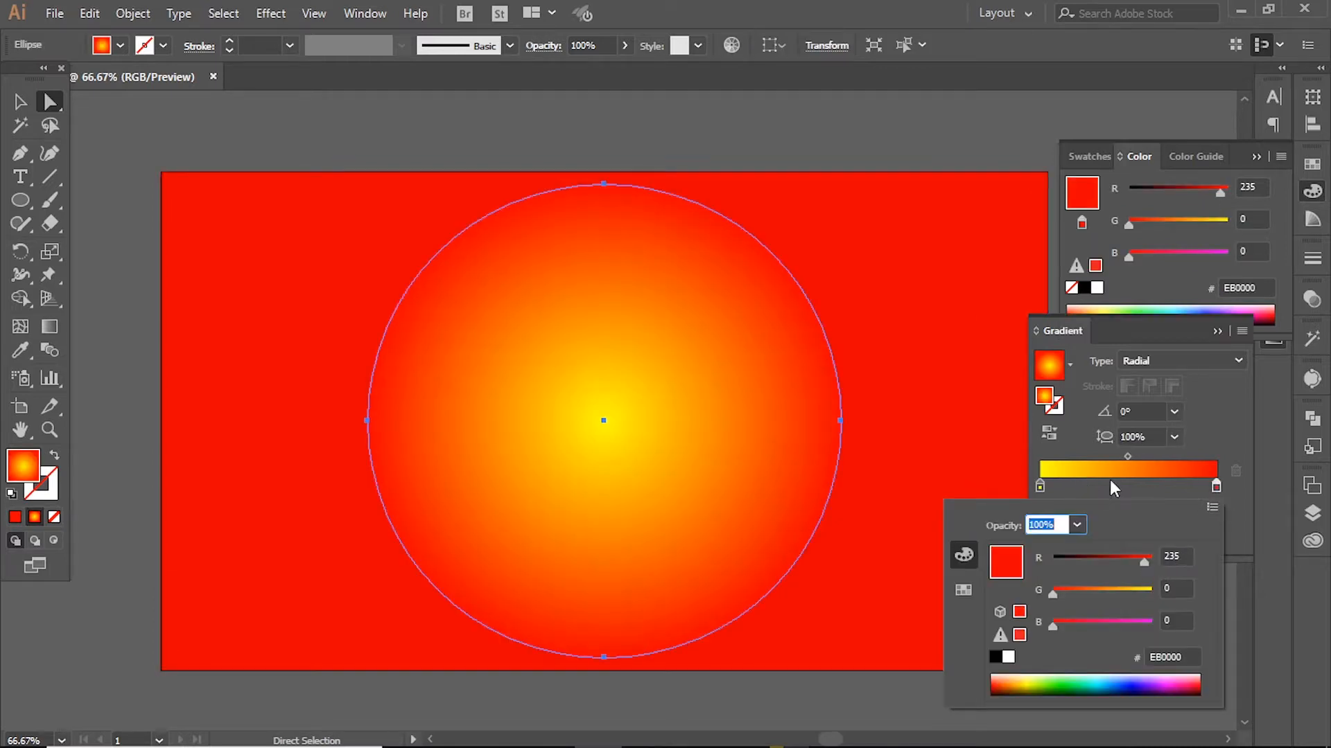
pyautogui.click(1204, 498)
pyautogui.click(1177, 515)
pyautogui.click(1195, 285)
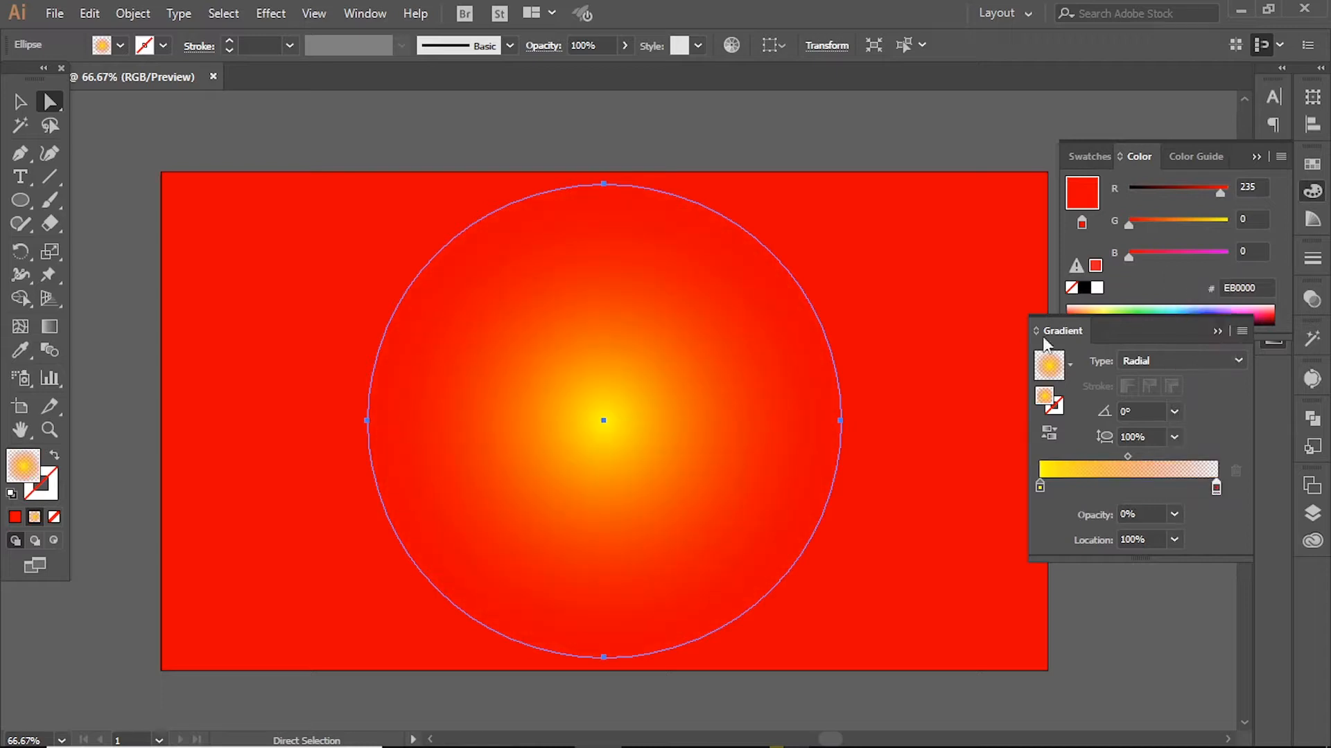
# Step: Realign the shifted gradient circle with the red rectangle's center and move both back onto the artboard
pyautogui.click(866, 131)
pyautogui.moveTo(638, 287); pyautogui.dragTo(665, 291)
pyautogui.hotkey('ctrl', 'a')
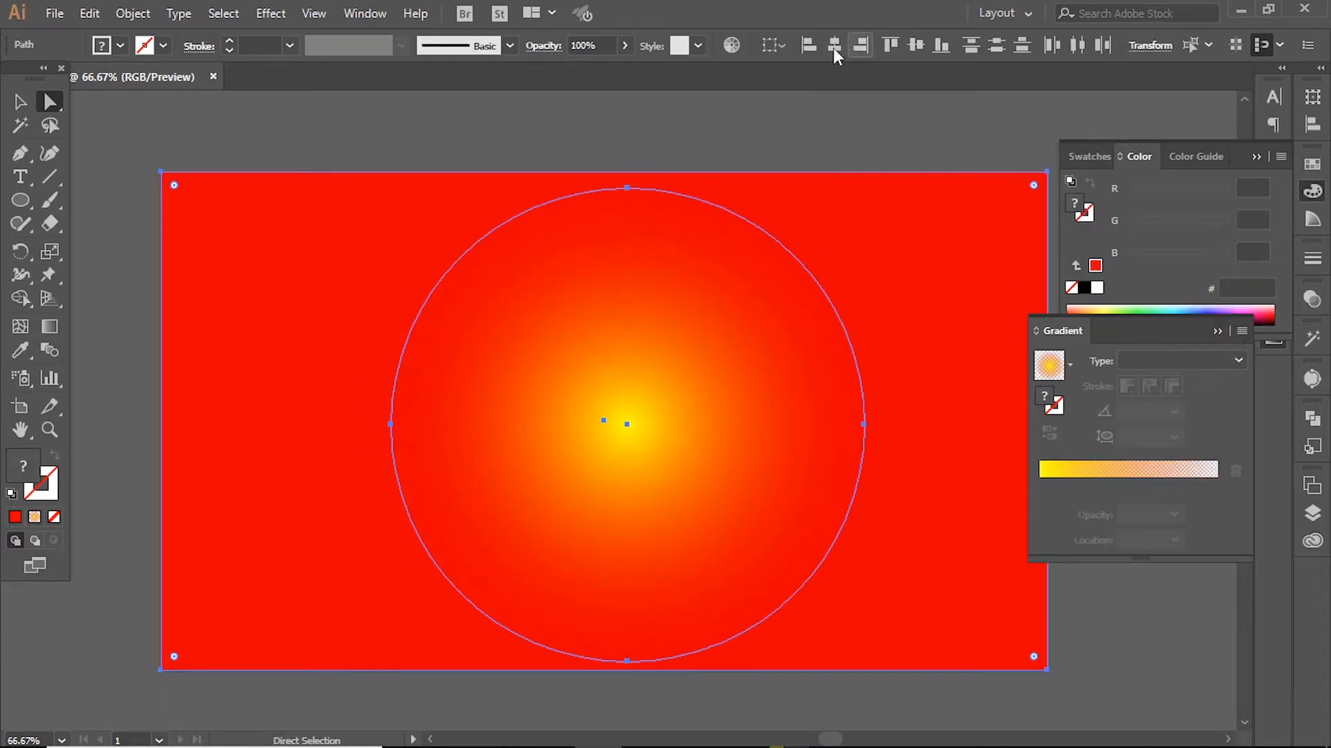
pyautogui.click(833, 46)
pyautogui.click(892, 45)
pyautogui.click(244, 226)
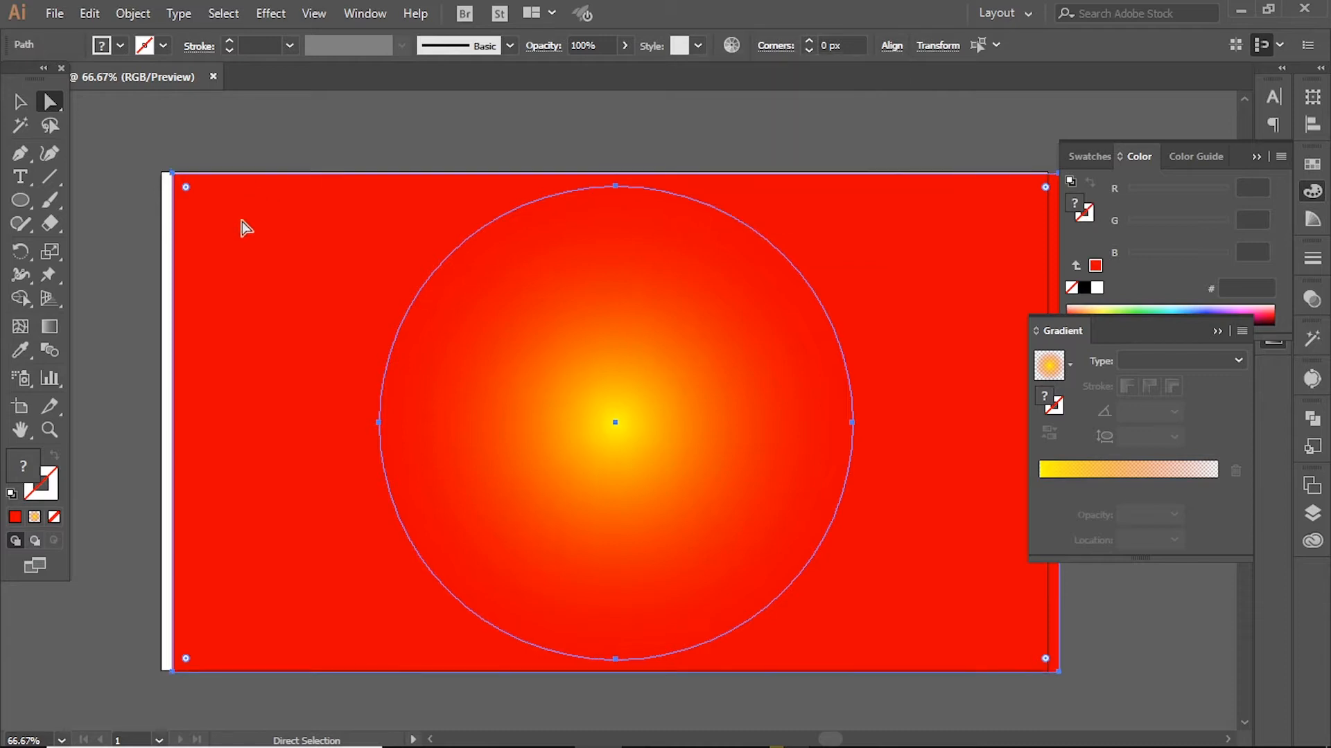
pyautogui.moveTo(169, 173)
pyautogui.mouseDown()
pyautogui.moveTo(159, 172)
pyautogui.moveTo(182, 216)
pyautogui.moveTo(158, 169)
pyautogui.mouseUp()
pyautogui.click(233, 143)
# Step: Draw a narrow vertical rectangle through the artboard's center, spanning its full height
pyautogui.moveTo(795, 444); pyautogui.dragTo(719, 436)
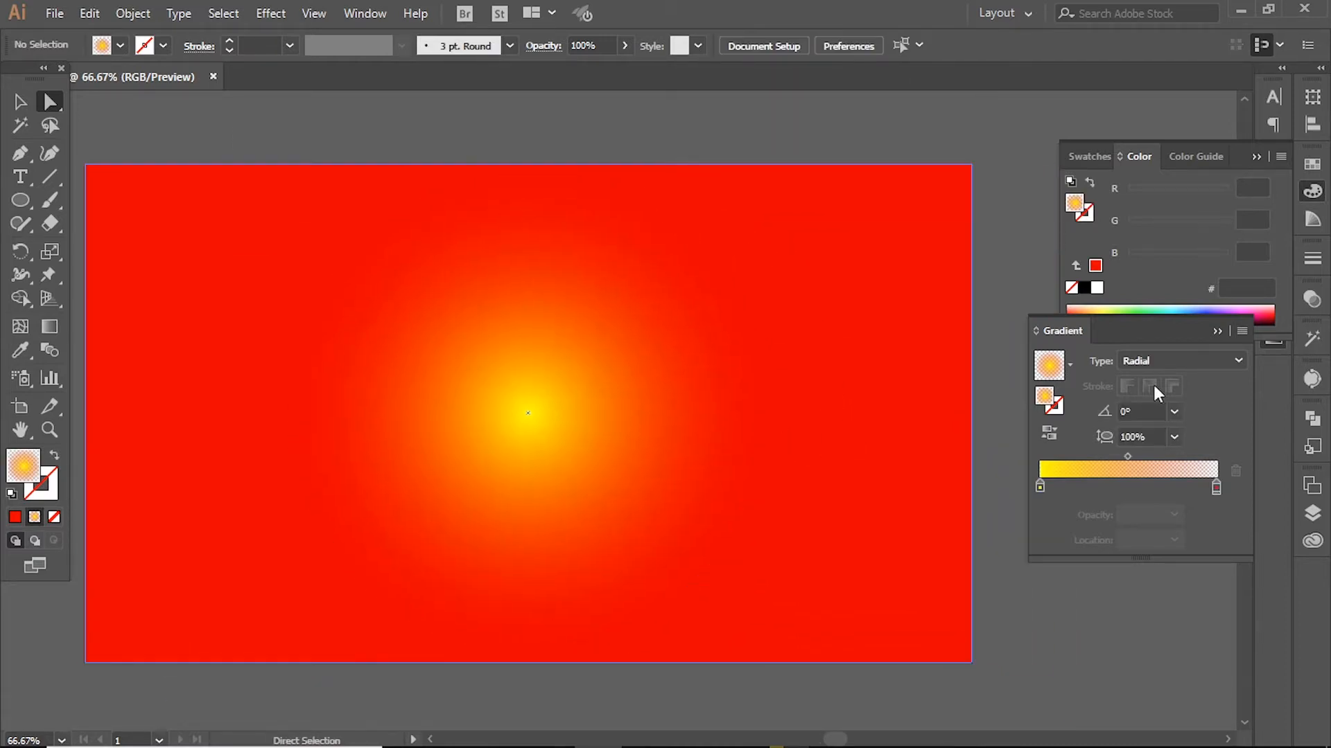
pyautogui.click(1217, 332)
pyautogui.moveTo(20, 200); pyautogui.dragTo(79, 205)
pyautogui.moveTo(528, 413); pyautogui.dragTo(543, 663)
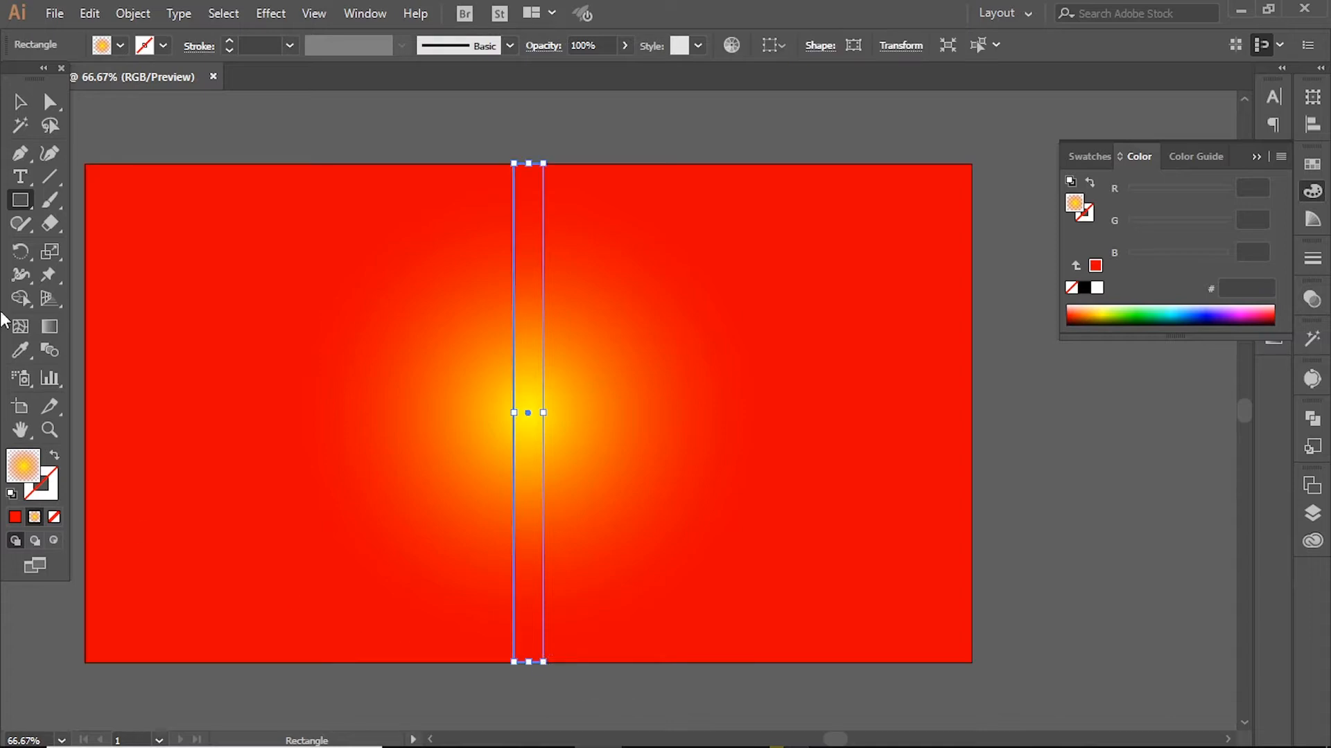
# Step: Fill the narrow rectangle with pale yellow, RGB 235, 255, 161
pyautogui.click(21, 102)
pyautogui.click(1129, 256)
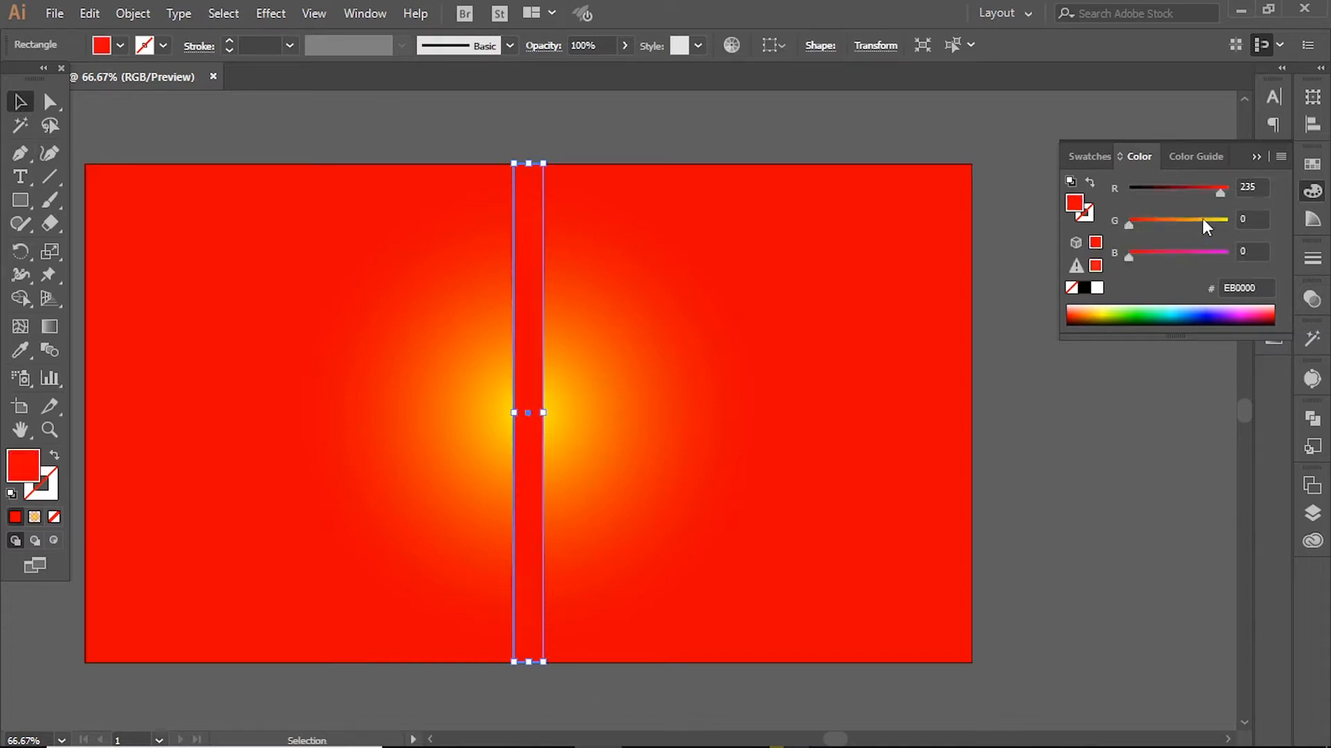
pyautogui.moveTo(1205, 220); pyautogui.dragTo(1229, 221)
pyautogui.click(1190, 254)
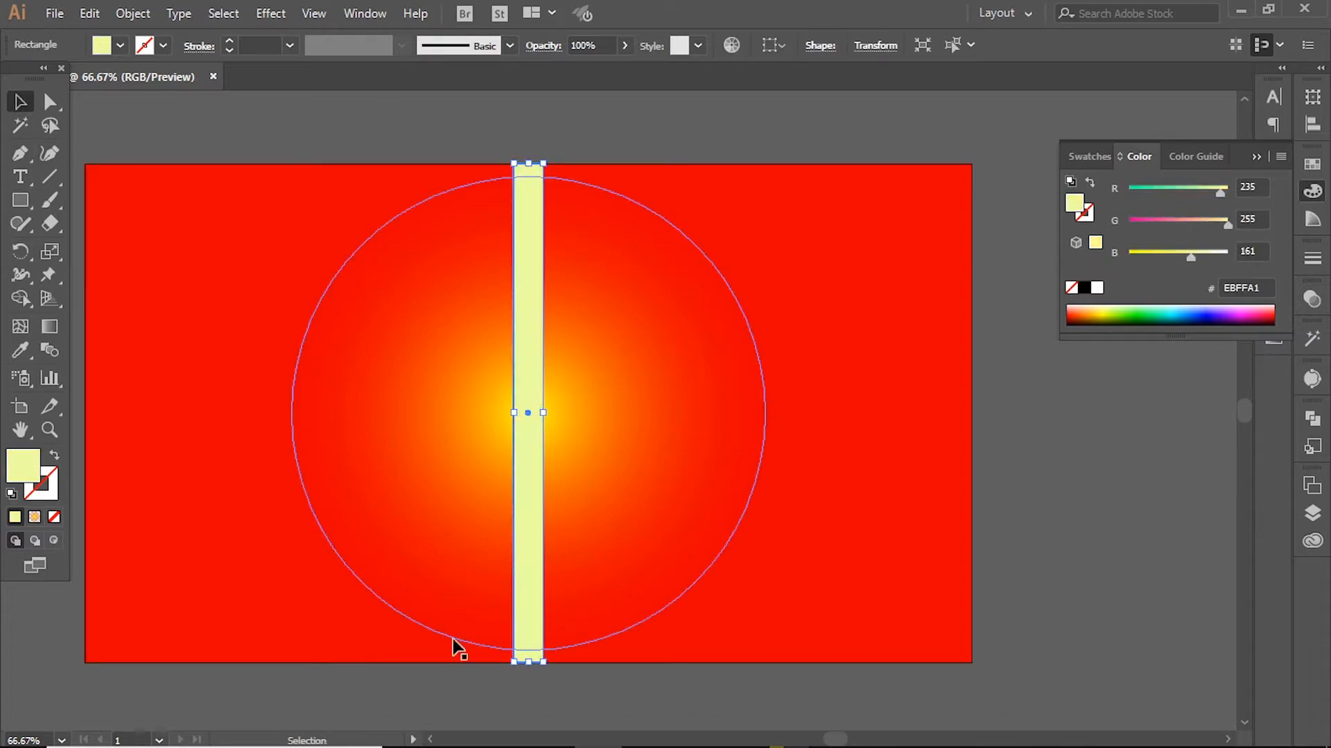
# Step: Taper the strip symmetrically toward its lower end with the Free Transform tool's perspective distortion
pyautogui.moveTo(50, 275); pyautogui.dragTo(159, 298)
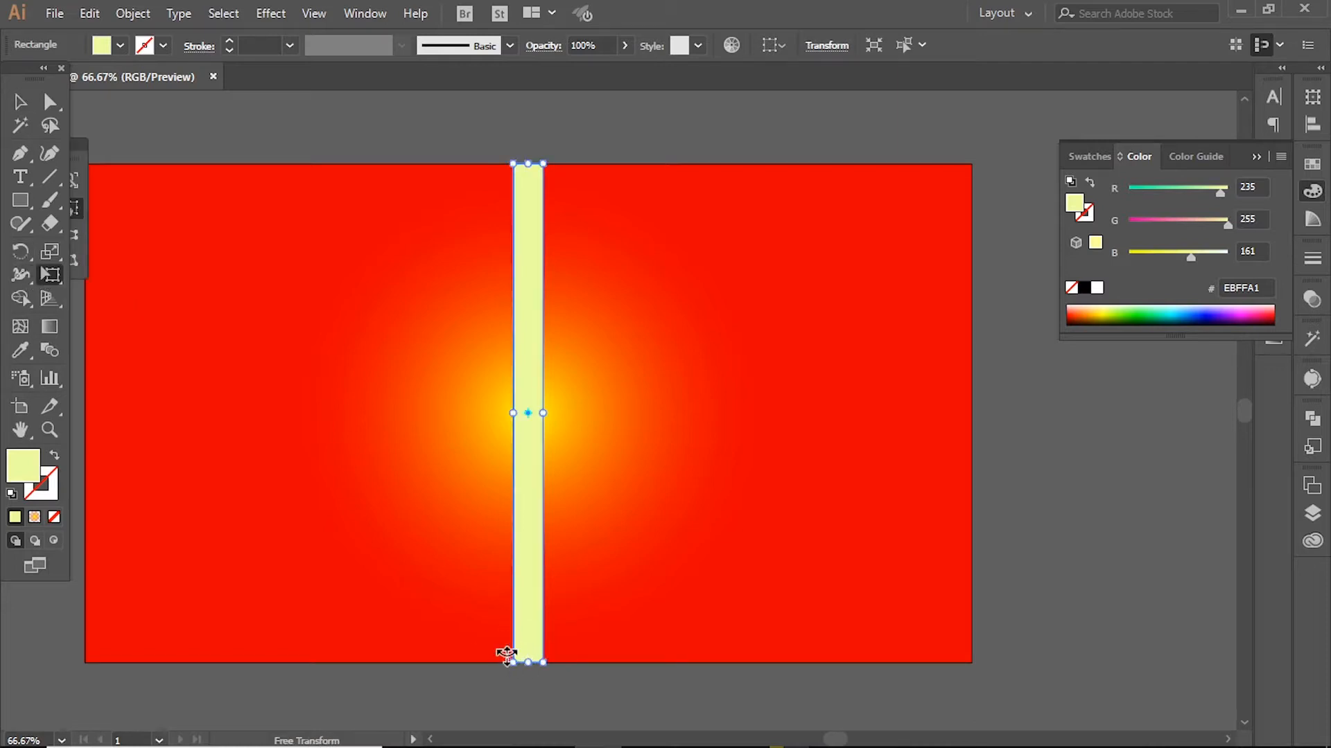
pyautogui.moveTo(81, 166); pyautogui.dragTo(122, 146)
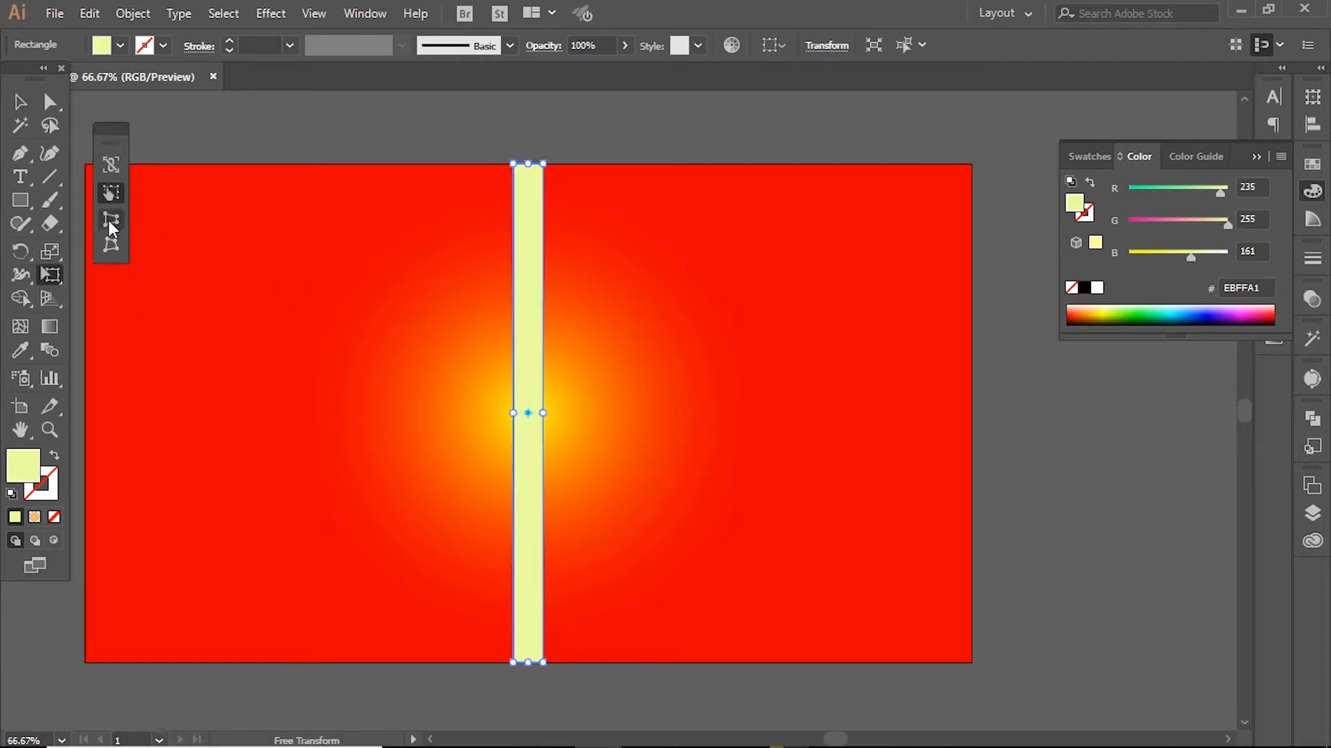
pyautogui.moveTo(512, 664); pyautogui.dragTo(535, 664)
pyautogui.press('v')
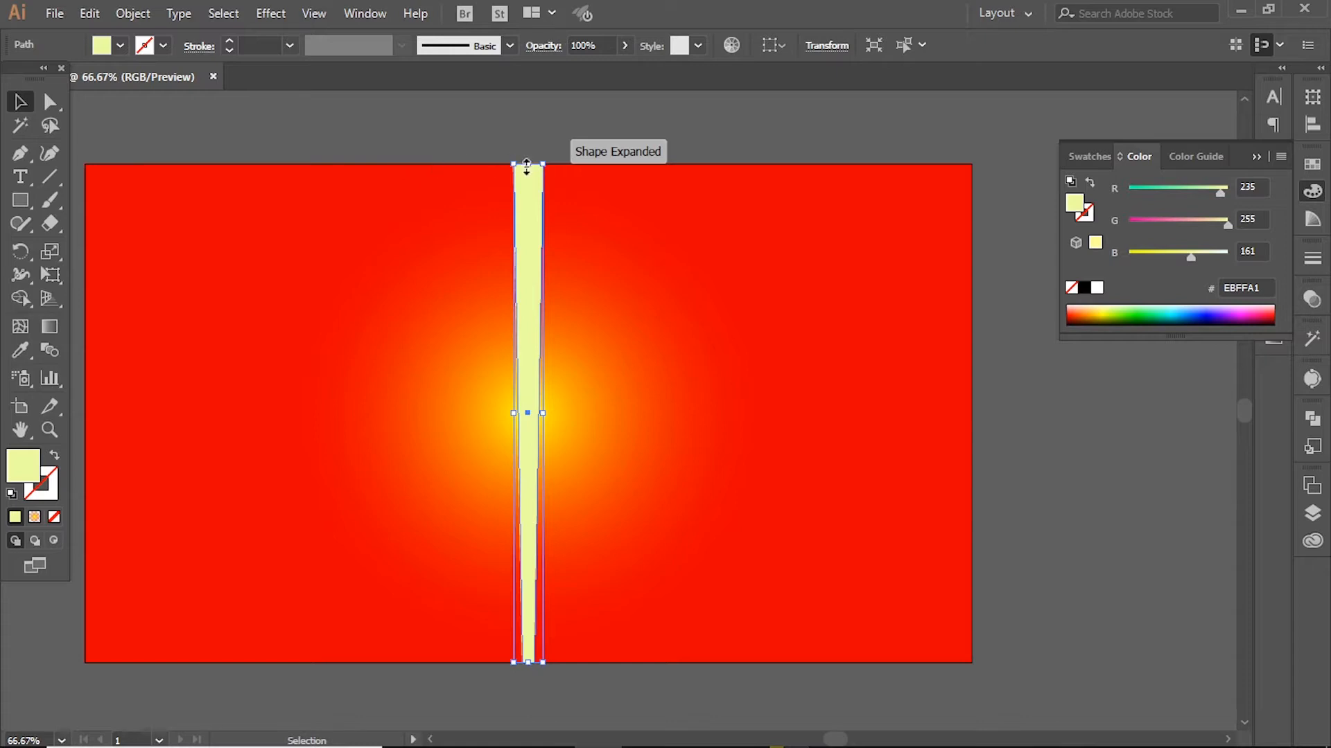
# Step: Shorten the tapered strip from its upper end and widen that end slightly with perspective distortion
pyautogui.moveTo(527, 166); pyautogui.dragTo(528, 216)
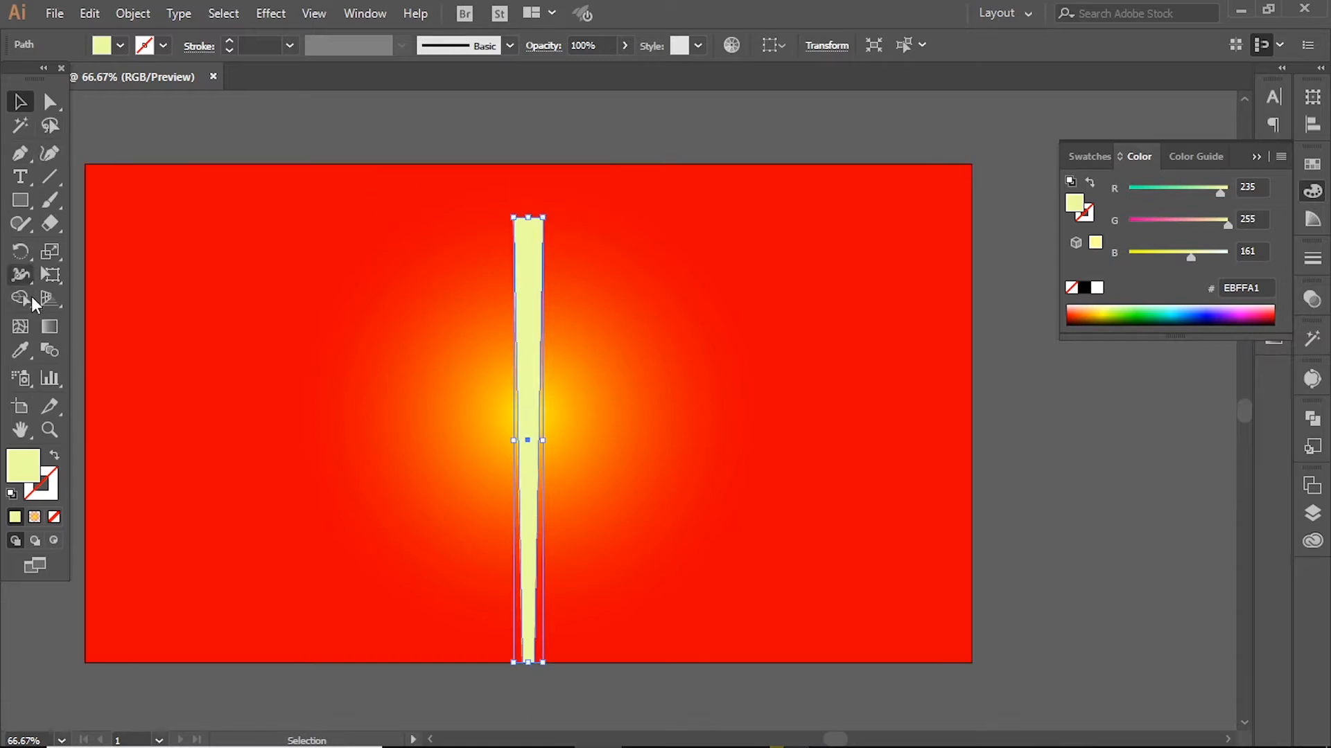
pyautogui.click(21, 277)
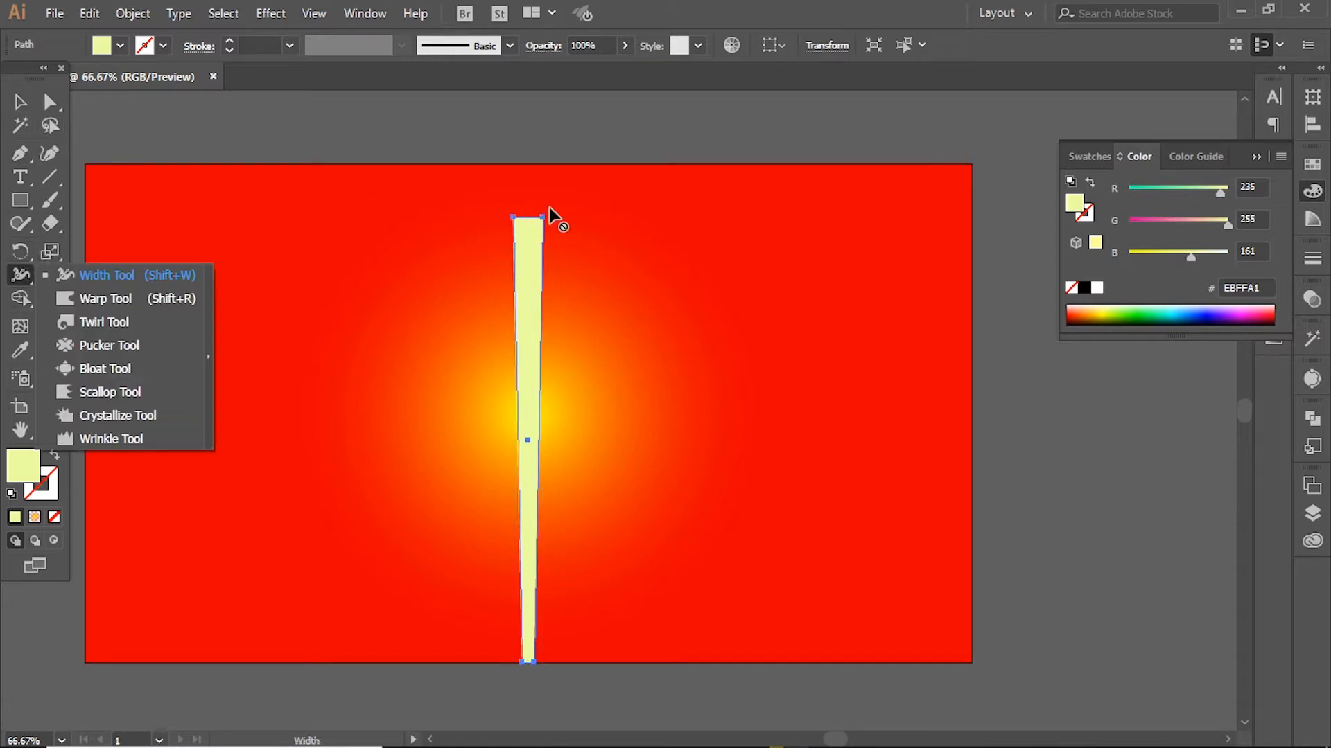
pyautogui.click(51, 276)
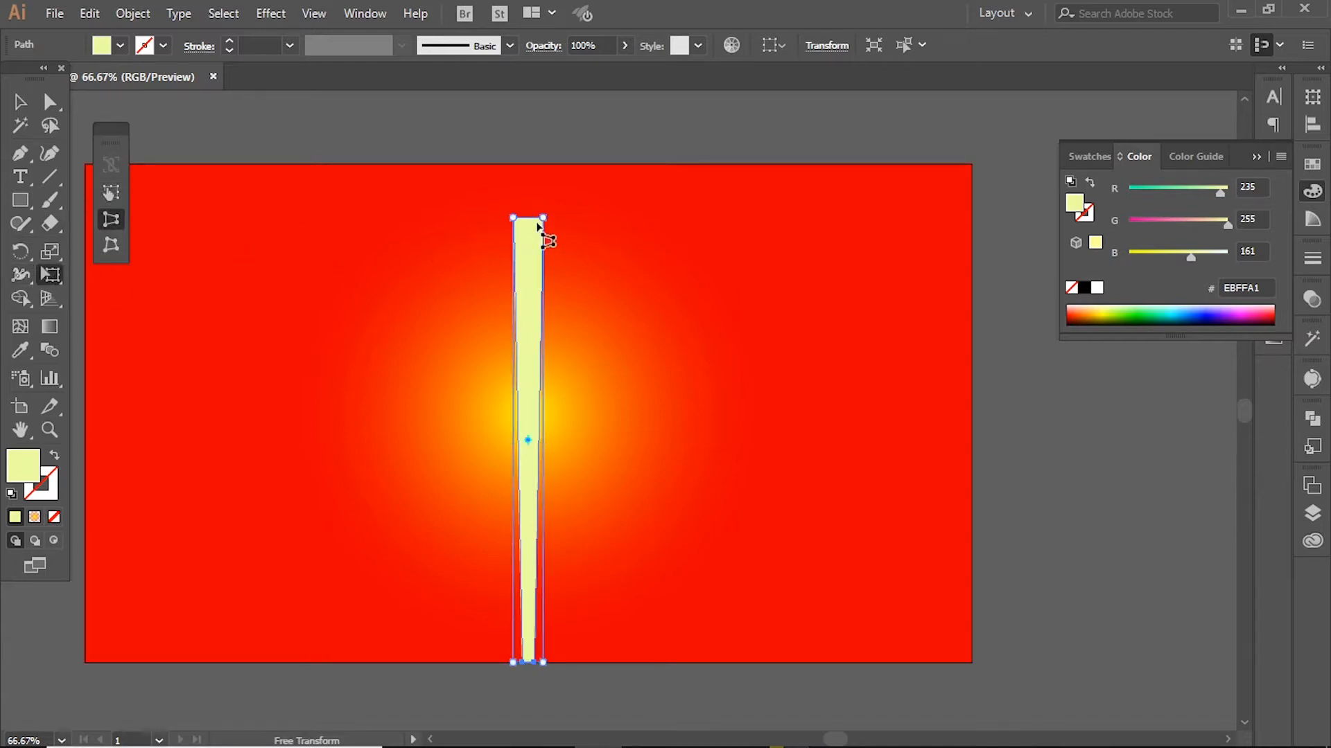
pyautogui.moveTo(543, 217); pyautogui.dragTo(549, 217)
pyautogui.press('v')
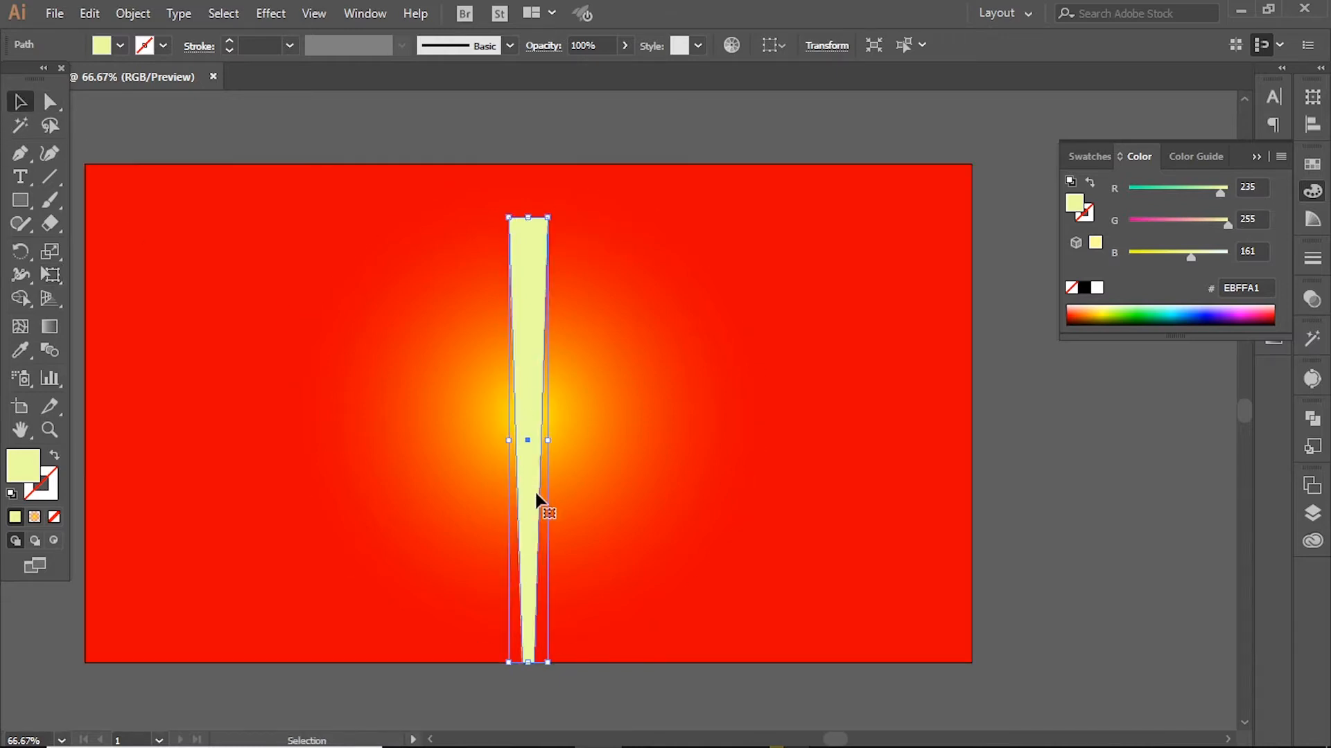
# Step: Move the strip so its narrow end sits on the glow's center, and create a copy rotated 15° about that point
pyautogui.moveTo(538, 514); pyautogui.dragTo(553, 276)
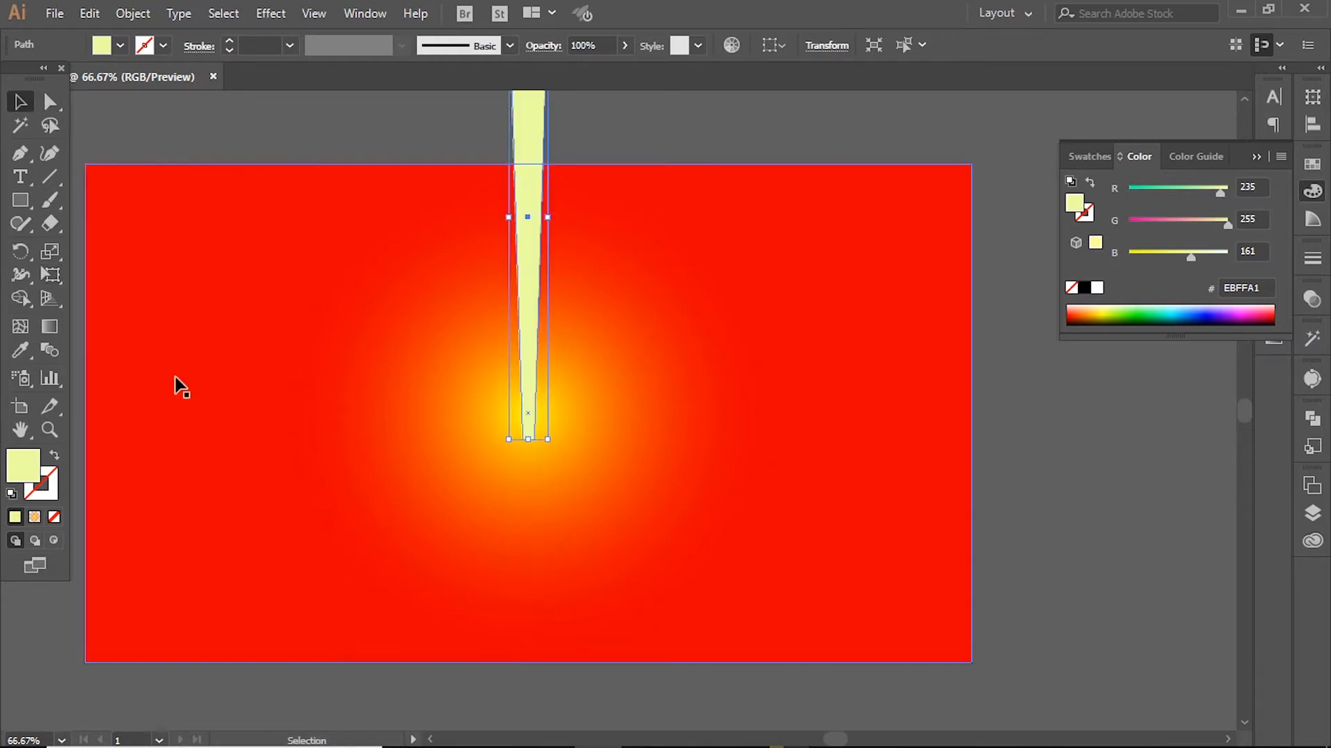
pyautogui.moveTo(537, 348); pyautogui.dragTo(525, 308)
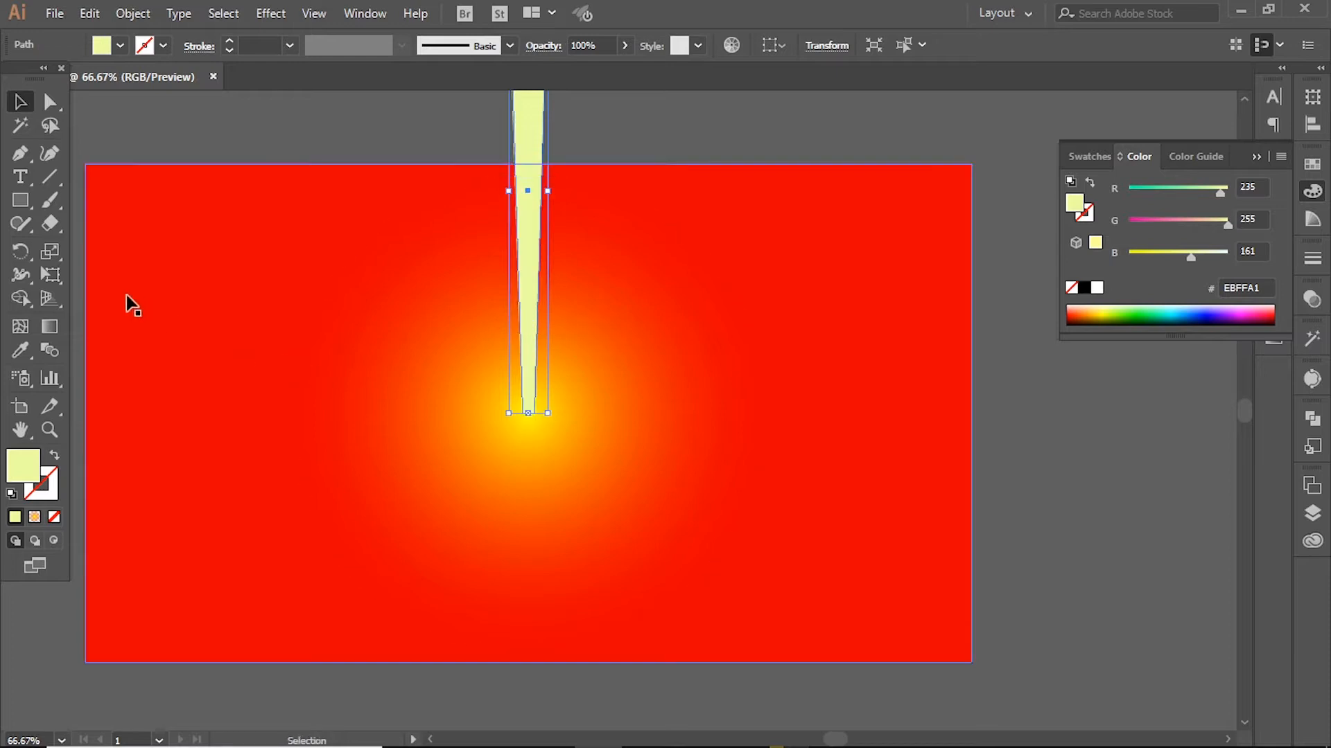
pyautogui.press('r')
pyautogui.keyDown('alt'); pyautogui.click(528, 412); pyautogui.keyUp('alt')
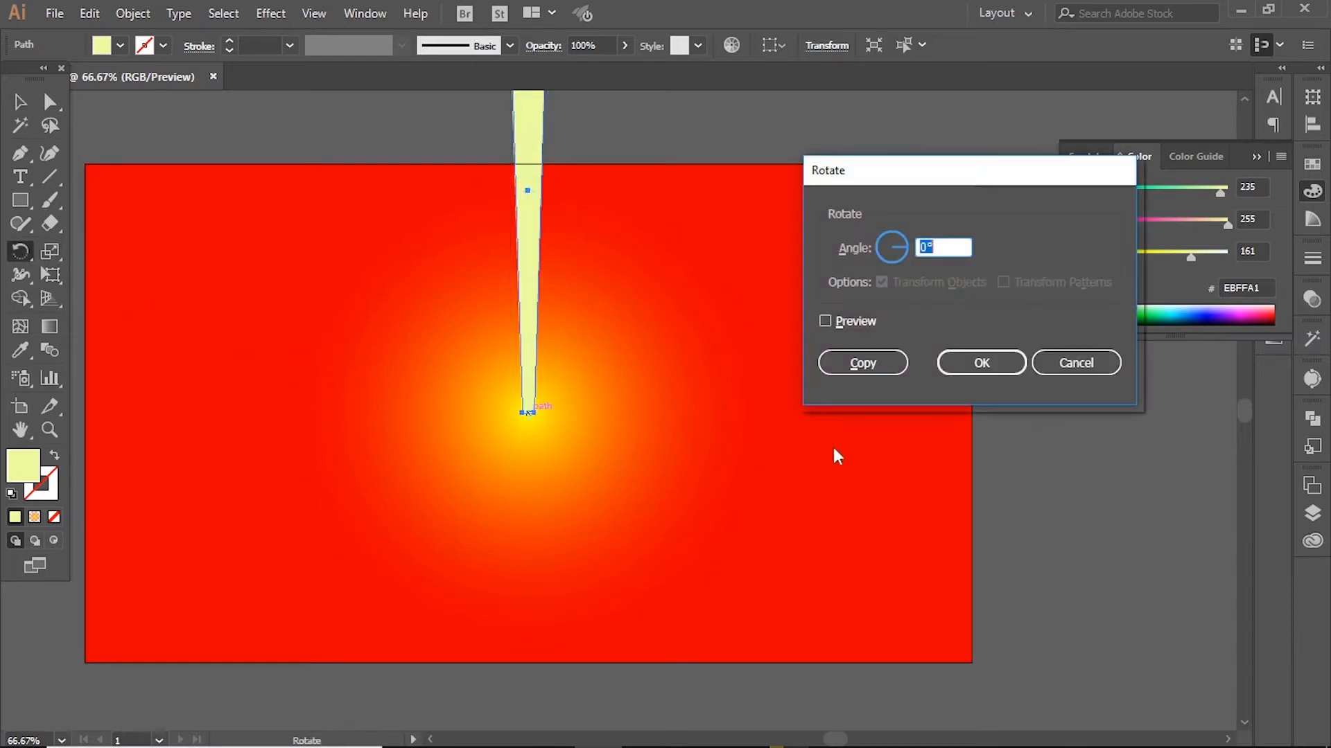
pyautogui.write('15')
pyautogui.click(843, 371)
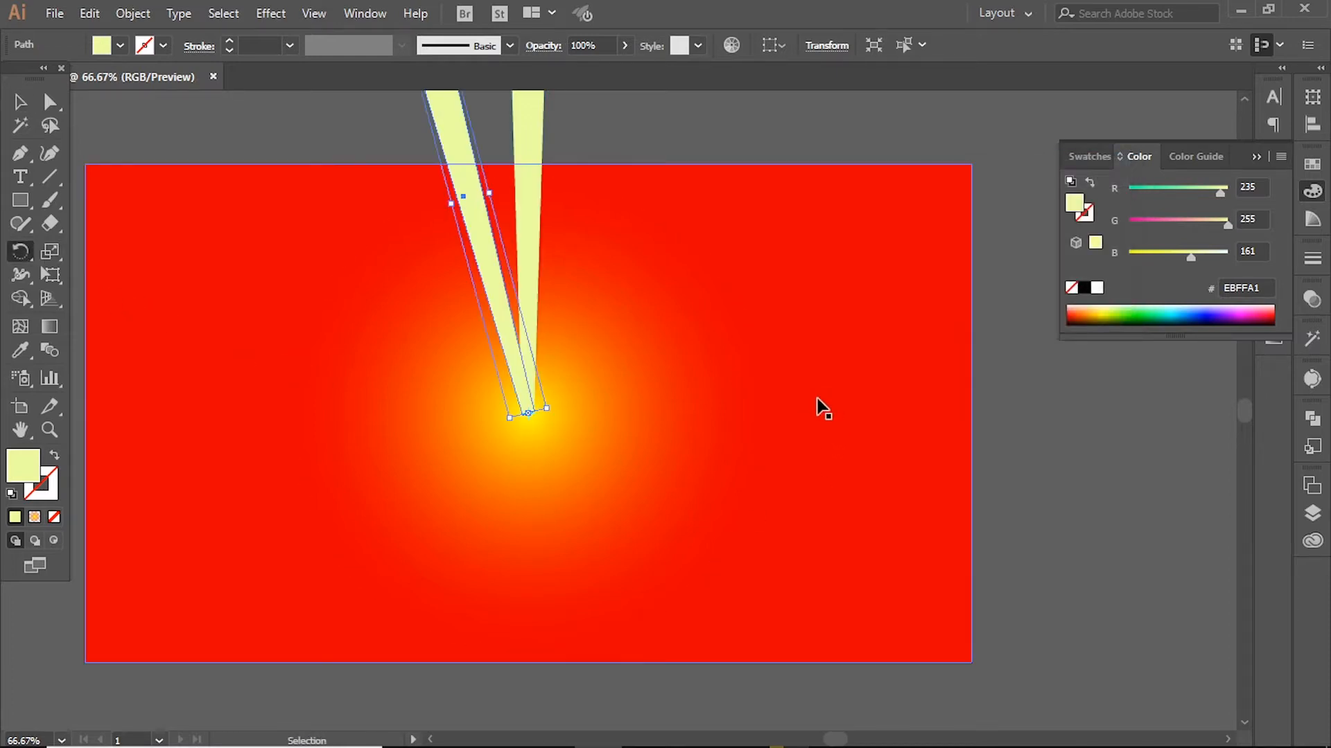
# Step: Repeat the 15° rotated copy 22 times to complete a full ring of rays
pyautogui.hotkey('ctrl', 'd')
pyautogui.hotkey('ctrl', 'd')
pyautogui.hotkey('ctrl', 'd')
pyautogui.hotkey('ctrl', 'd')
pyautogui.hotkey('ctrl', 'd')
pyautogui.hotkey('ctrl', 'd')
pyautogui.hotkey('ctrl', 'd')
pyautogui.hotkey('ctrl', 'd')
pyautogui.hotkey('ctrl', 'd')
pyautogui.hotkey('ctrl', 'd')
pyautogui.hotkey('ctrl', 'd')
pyautogui.hotkey('ctrl', 'd')
pyautogui.hotkey('ctrl', 'd')
pyautogui.hotkey('ctrl', 'd')
pyautogui.hotkey('ctrl', 'd')
pyautogui.hotkey('ctrl', 'd')
pyautogui.hotkey('ctrl', 'd')
pyautogui.hotkey('ctrl', 'd')
pyautogui.hotkey('ctrl', 'd')
pyautogui.hotkey('ctrl', 'd')
pyautogui.hotkey('ctrl', 'd')
pyautogui.hotkey('ctrl', 'd')
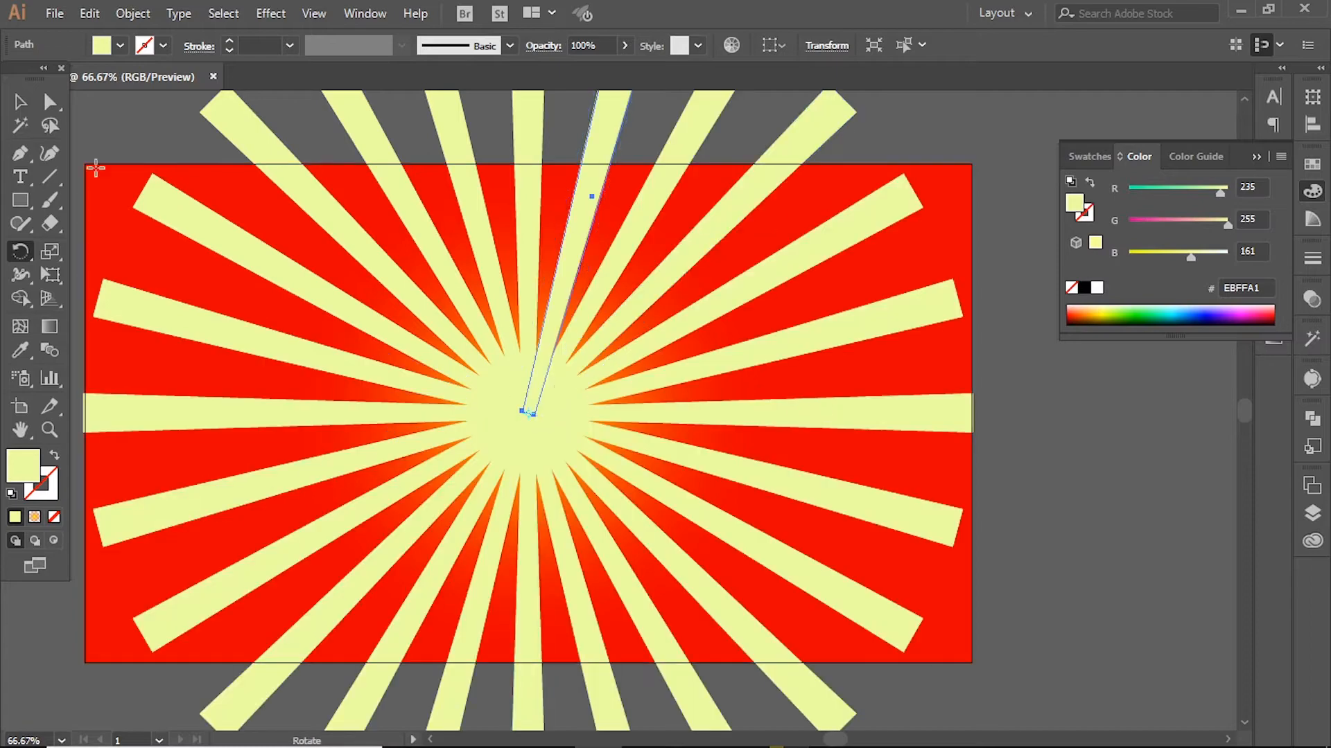
# Step: Select all the rays without the background rectangle and gradient circle, and group them
pyautogui.press('v')
pyautogui.hotkey('ctrl', '-')
pyautogui.hotkey('ctrl', '-')
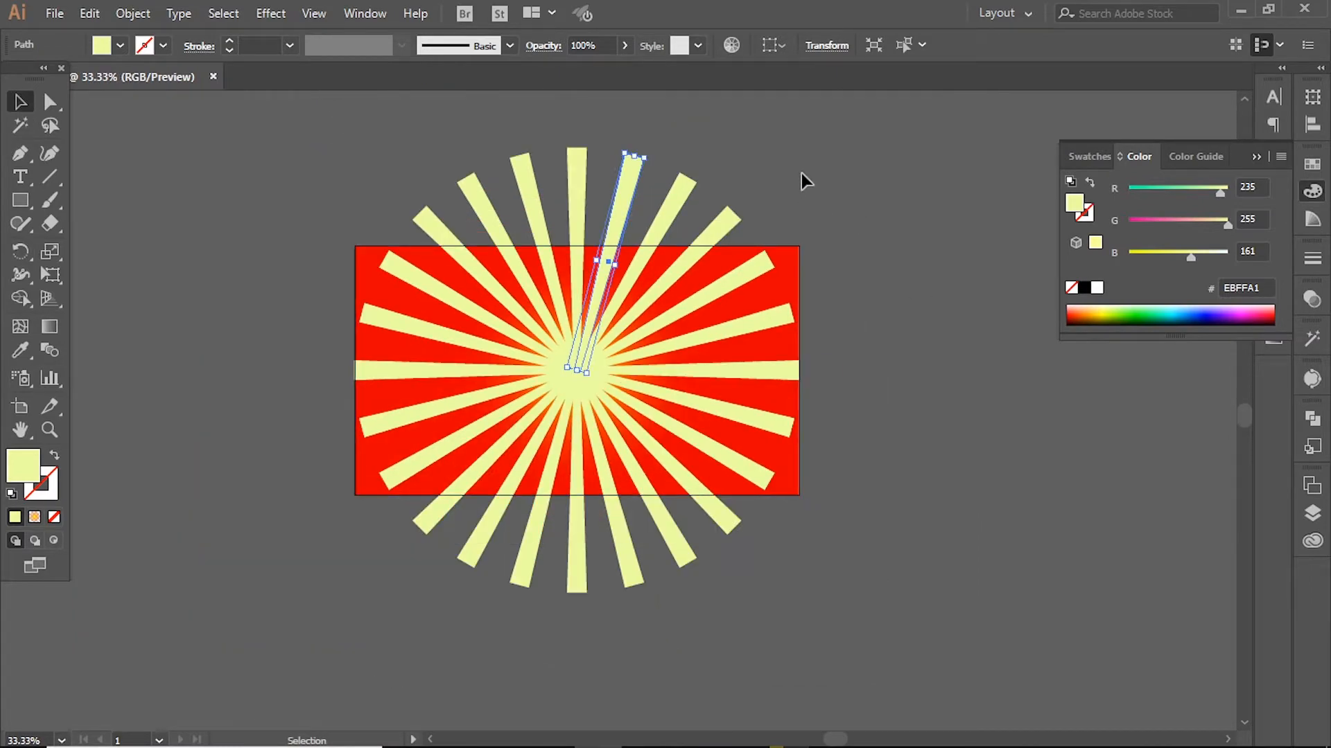
pyautogui.hotkey('ctrl', 'a')
pyautogui.keyDown('shift'); pyautogui.click(666, 297); pyautogui.keyUp('shift')
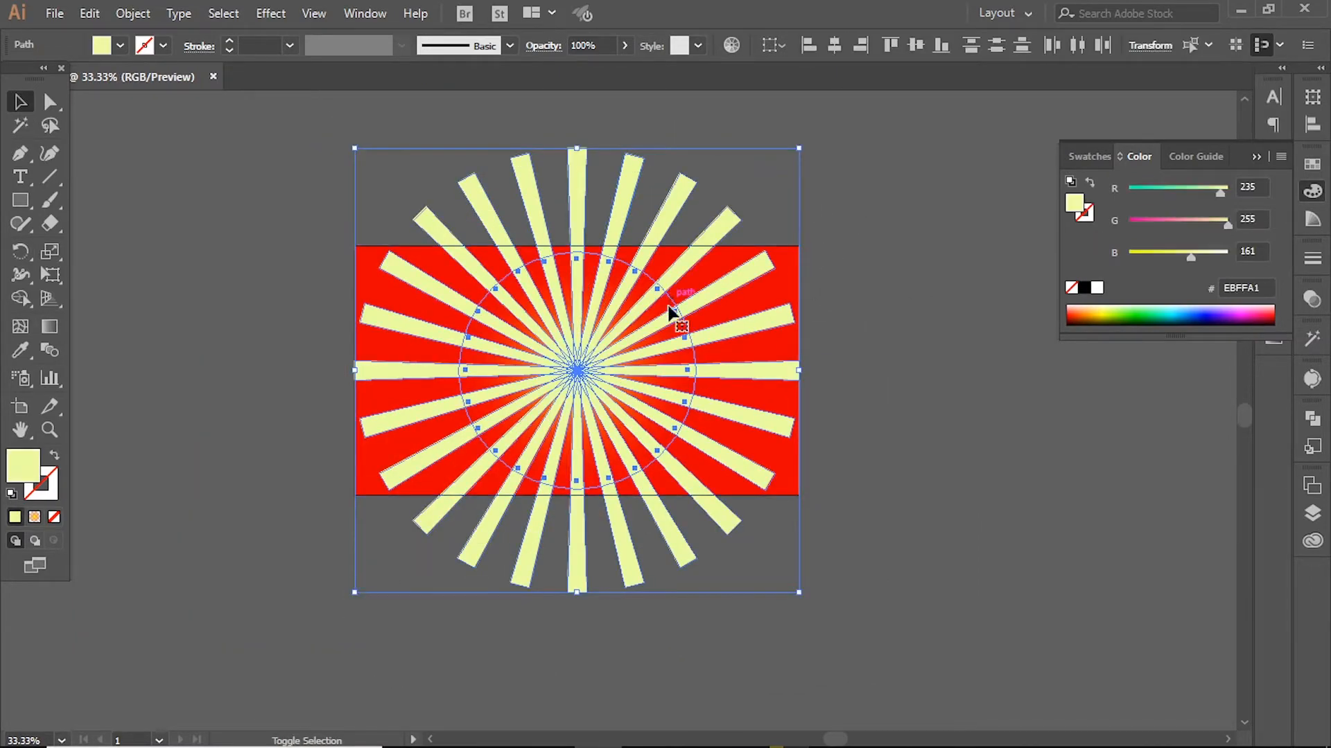
pyautogui.hotkey('ctrl', 'g')
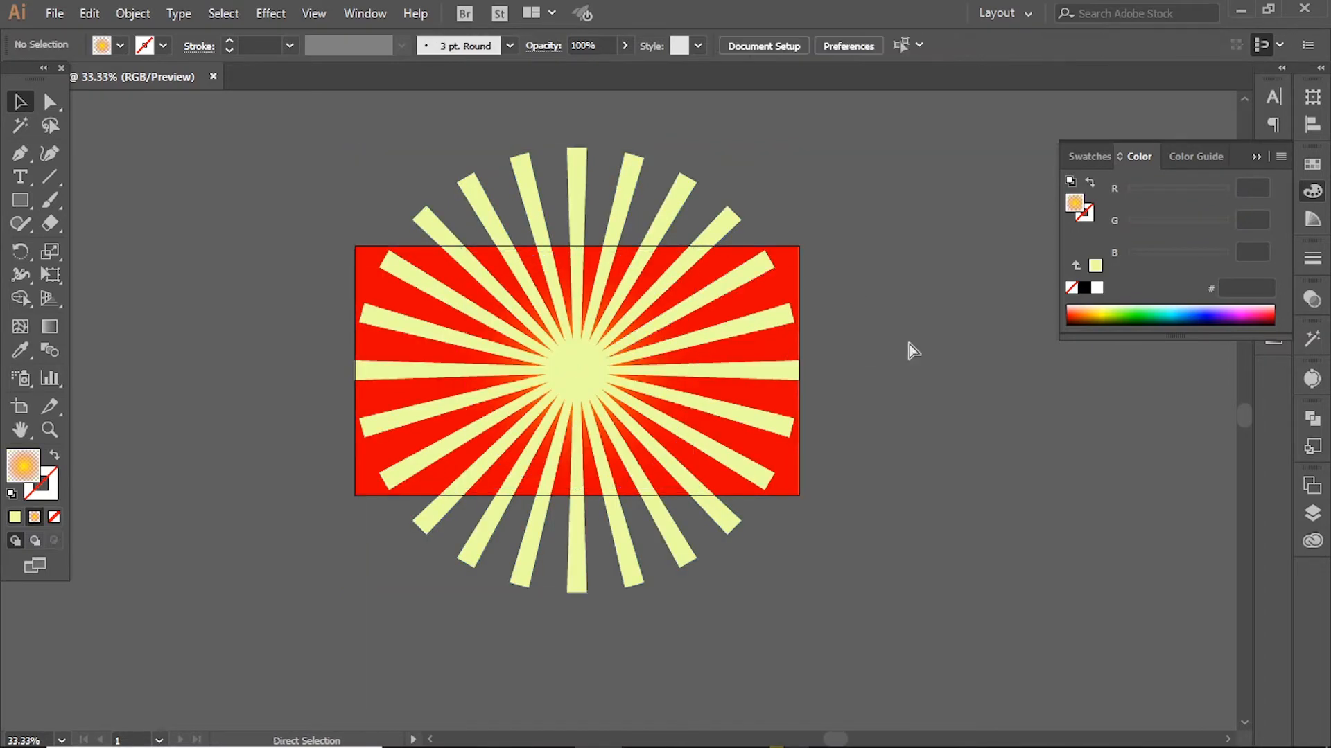
# Step: Bring the gradient circle in front of the rays and enlarge it from its center to 912 × 912 px
pyautogui.click(609, 347)
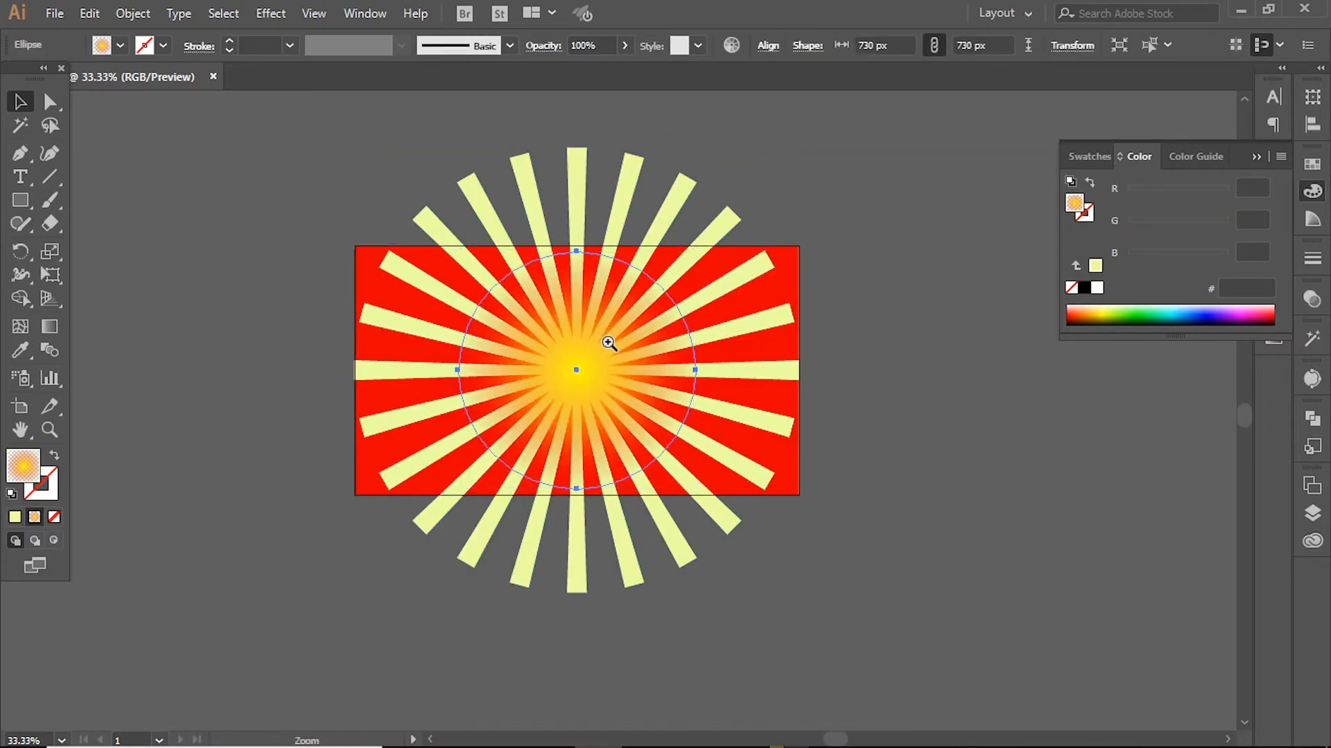
pyautogui.hotkey('ctrl', '+')
pyautogui.moveTo(771, 250); pyautogui.dragTo(838, 179)
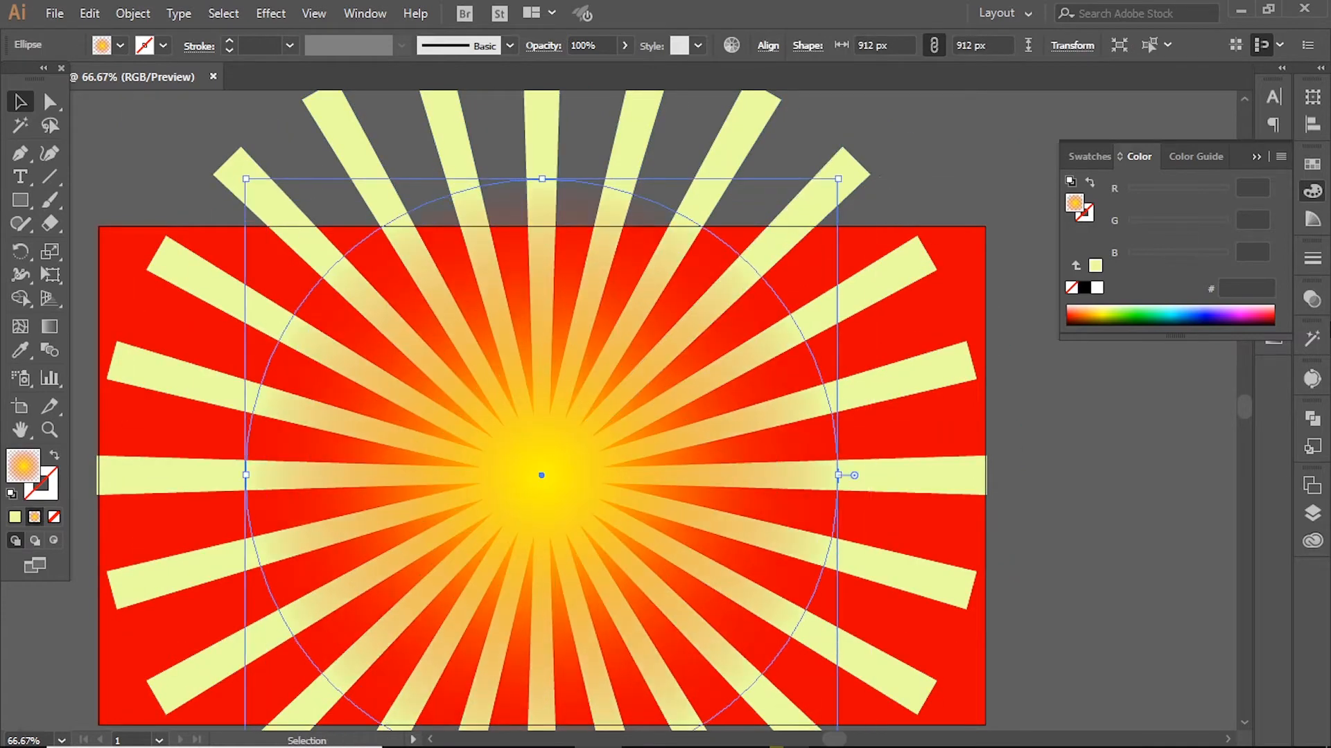
# Step: Recolor the circle's gradient with a white inner stop and a black outer stop, keeping the outer stop at 0% opacity
pyautogui.click(1314, 304)
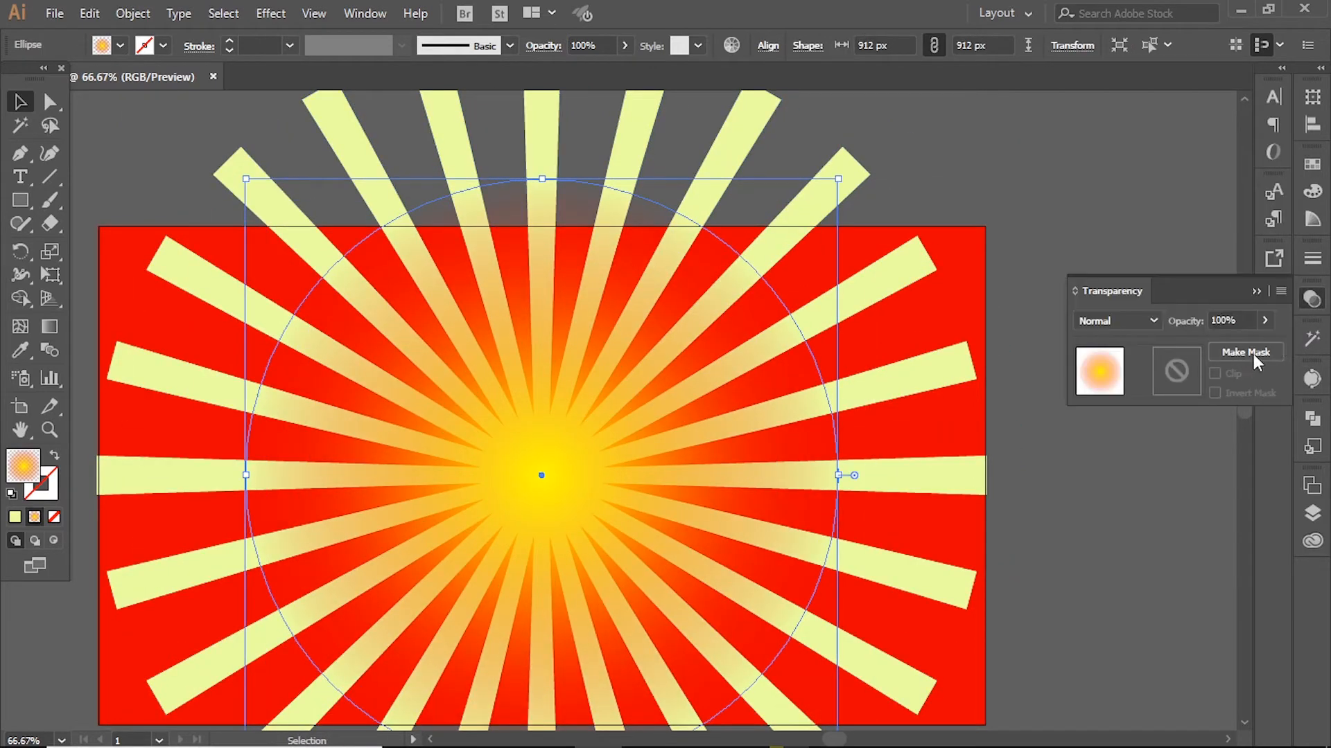
pyautogui.click(1256, 291)
pyautogui.click(1273, 339)
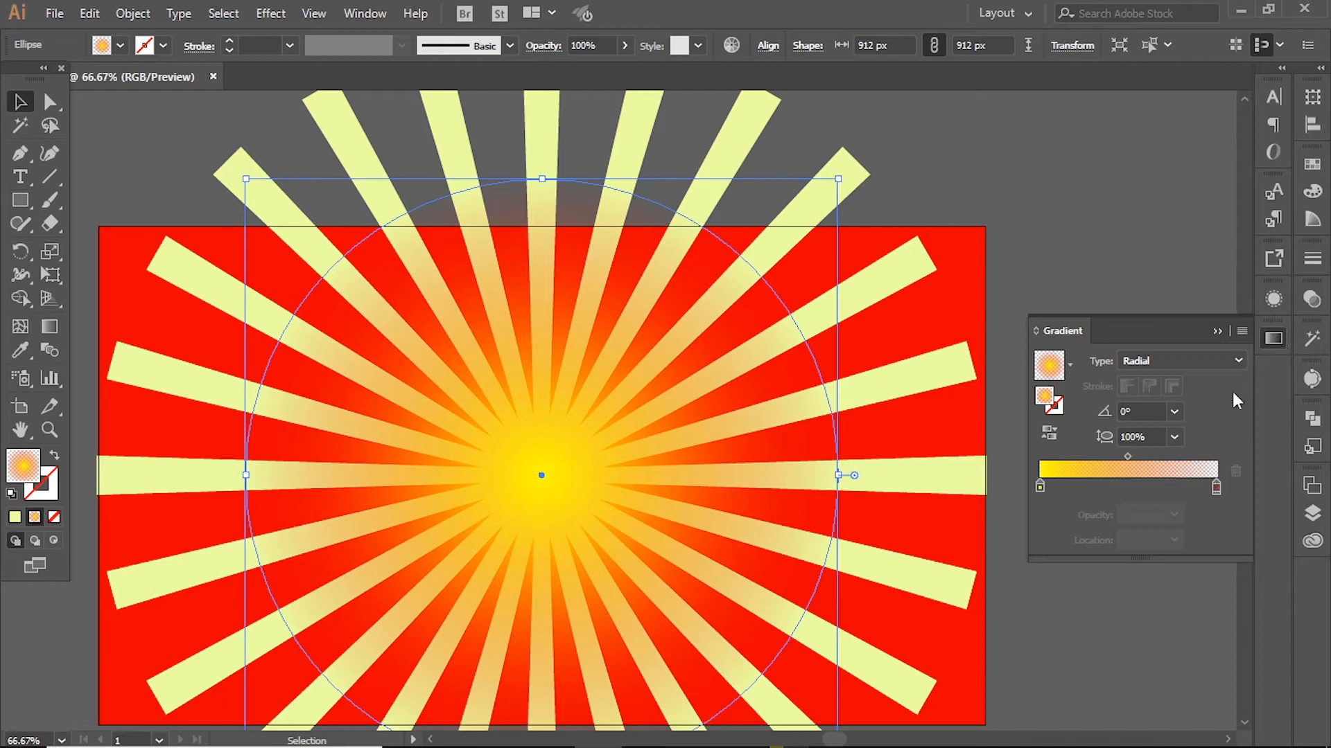
pyautogui.doubleClick(1040, 487)
pyautogui.click(1008, 657)
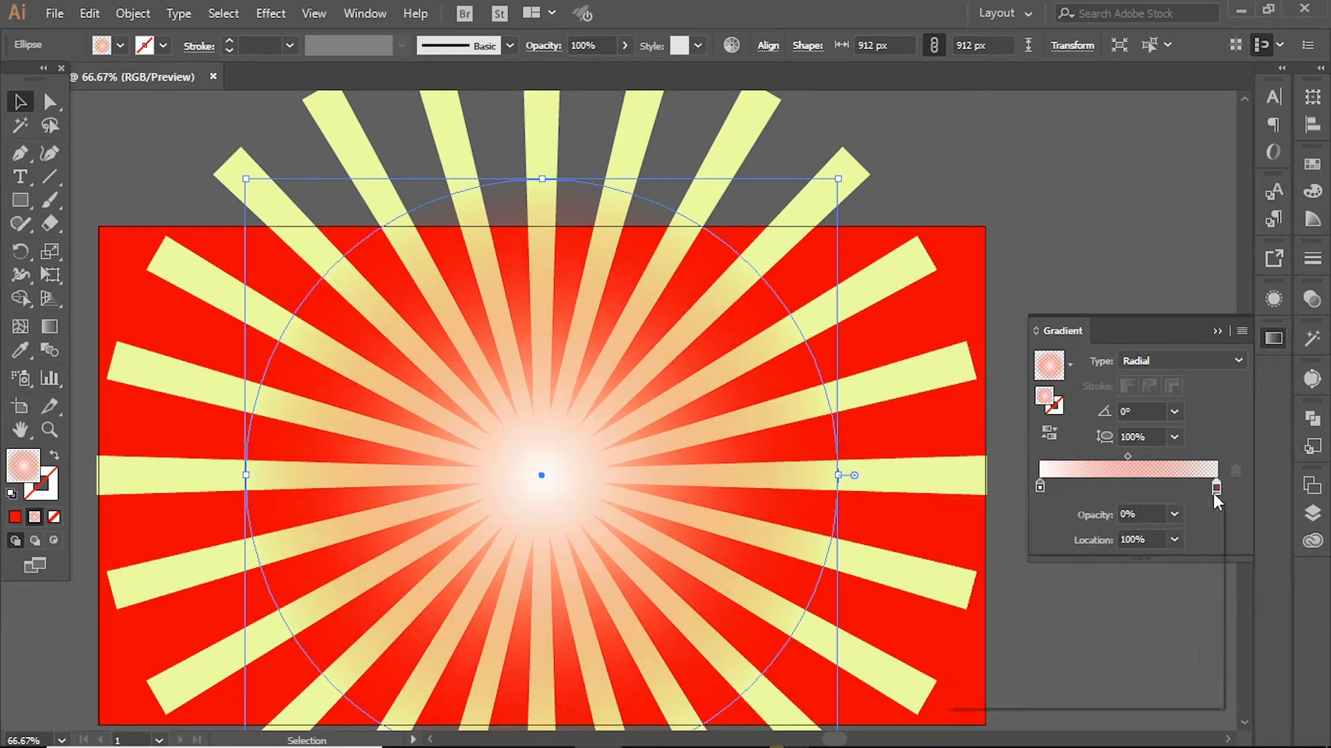
pyautogui.doubleClick(1216, 487)
pyautogui.click(995, 657)
pyautogui.click(906, 342)
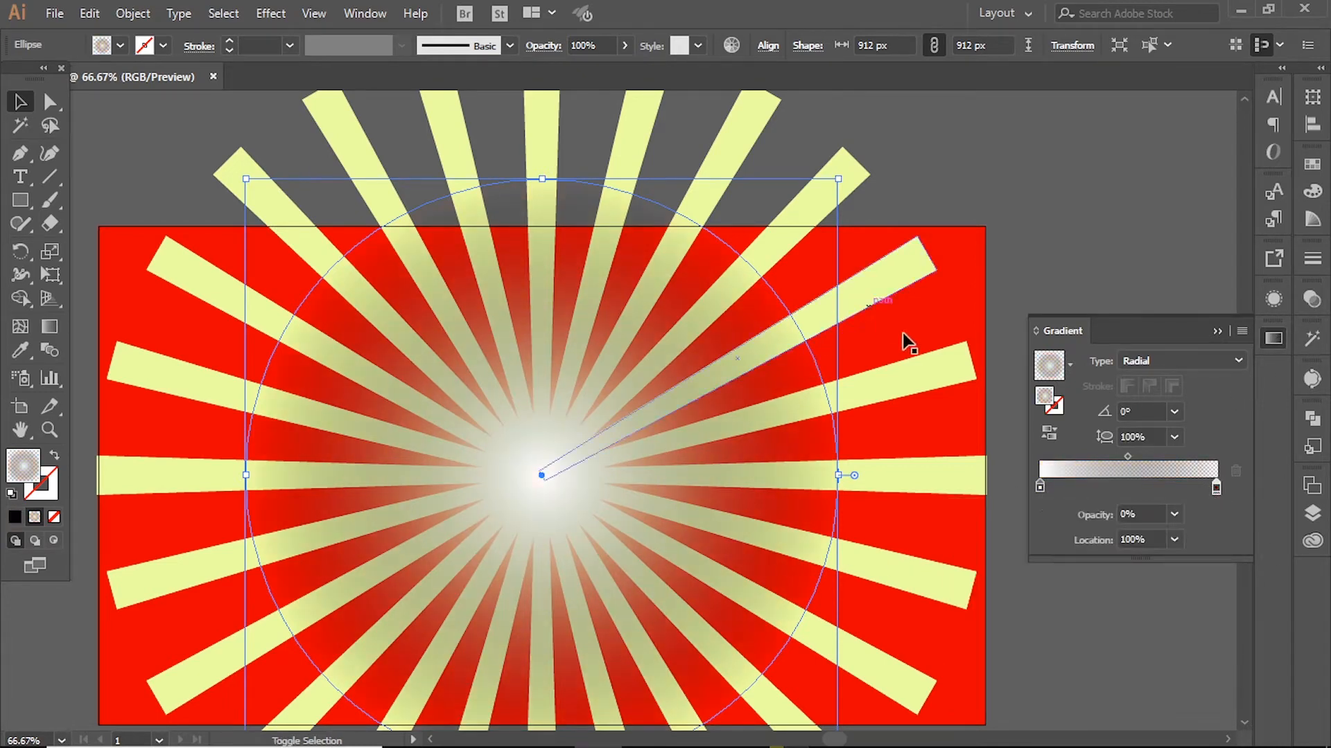
# Step: Use the white-to-black gradient circle as an opacity mask on the ray group
pyautogui.keyDown('shift'); pyautogui.click(980, 332); pyautogui.keyUp('shift')
pyautogui.click(1313, 300)
pyautogui.click(1232, 355)
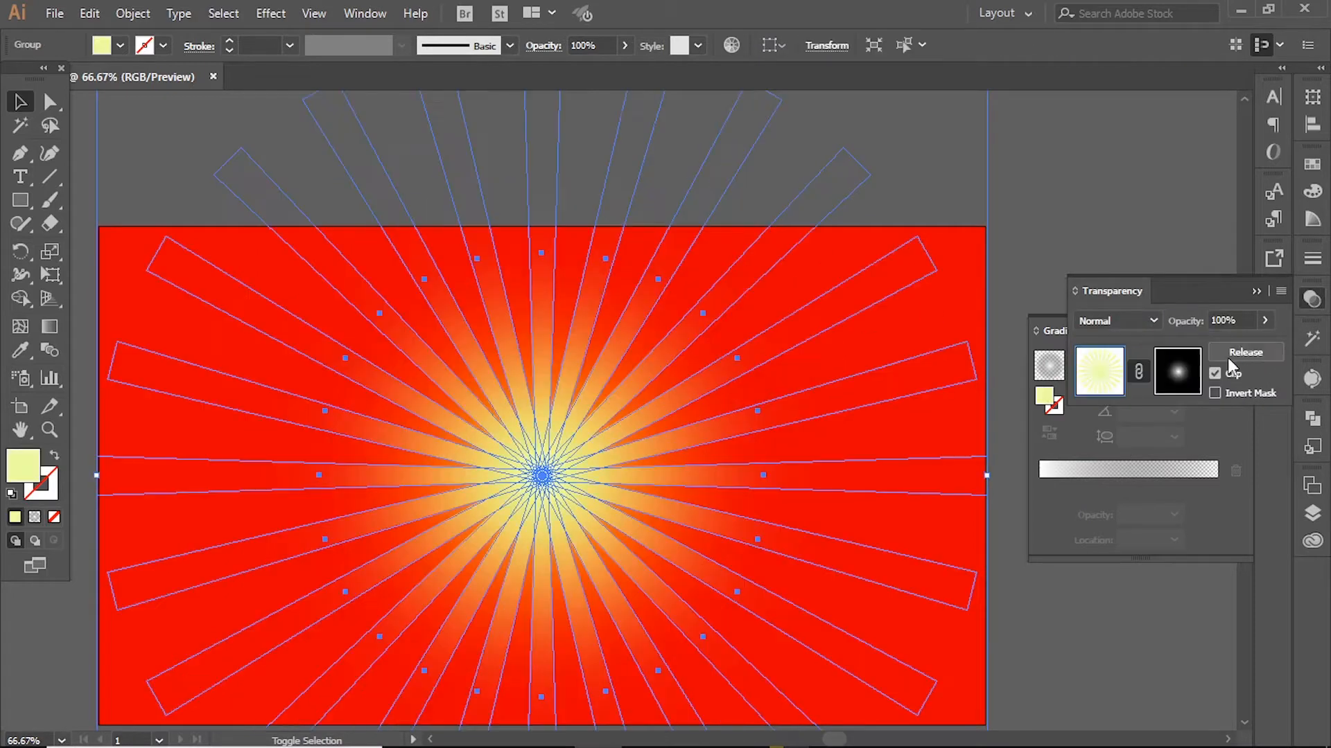
pyautogui.click(1053, 267)
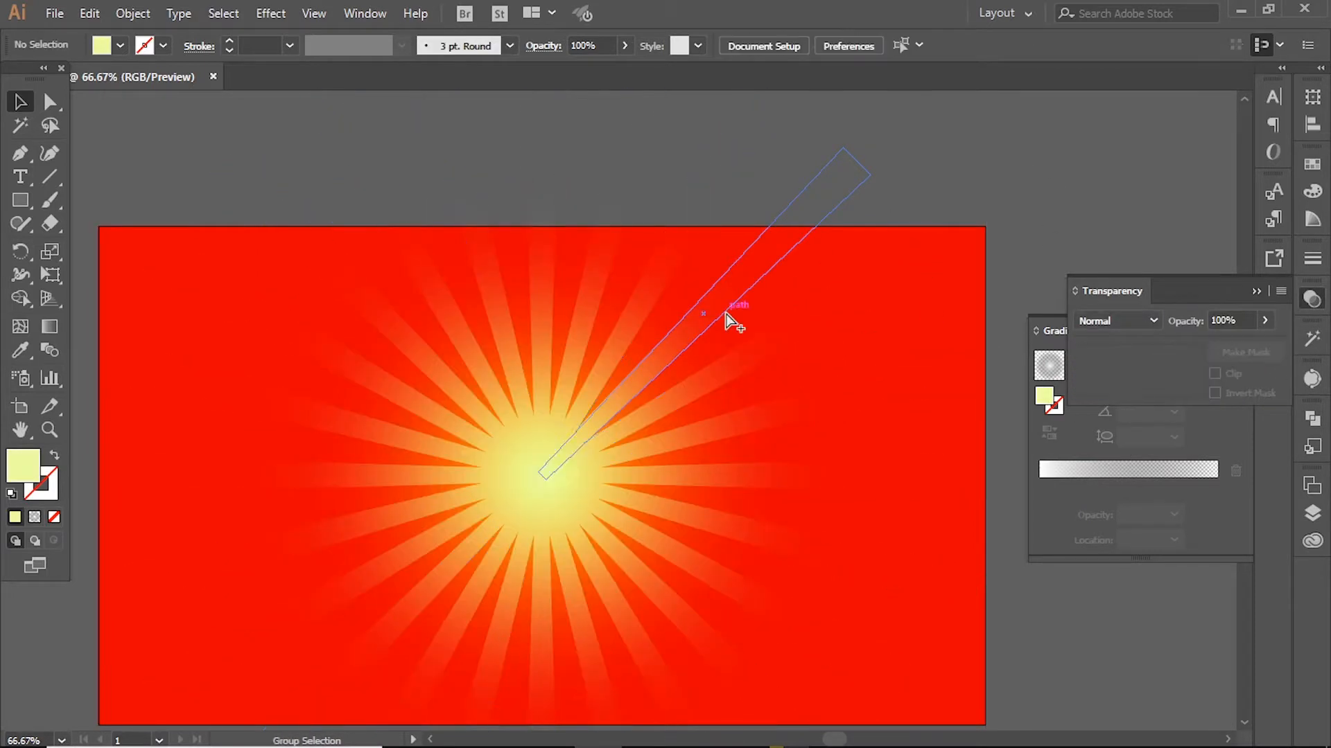
# Step: Try the Color Dodge and Screen blending modes on the yellow gradient circle
pyautogui.click(659, 392)
pyautogui.click(1154, 321)
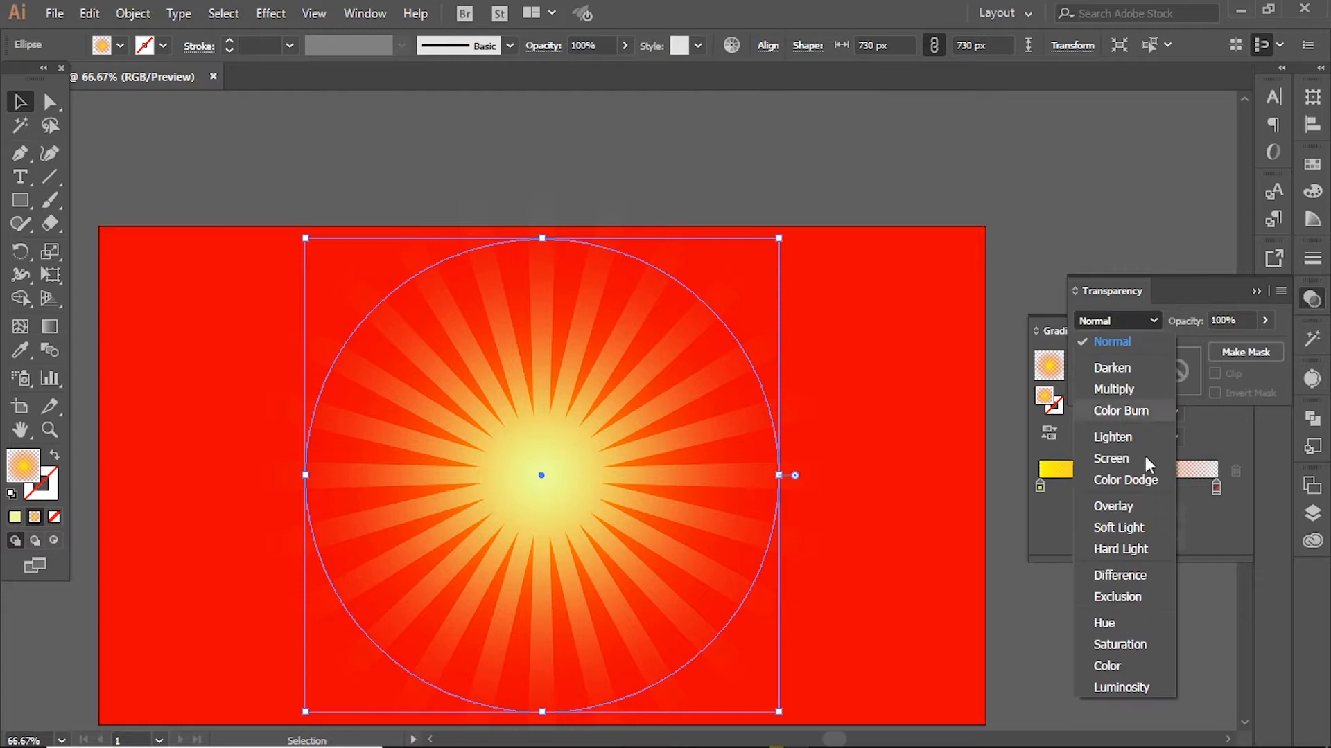
pyautogui.click(1126, 478)
pyautogui.click(1126, 321)
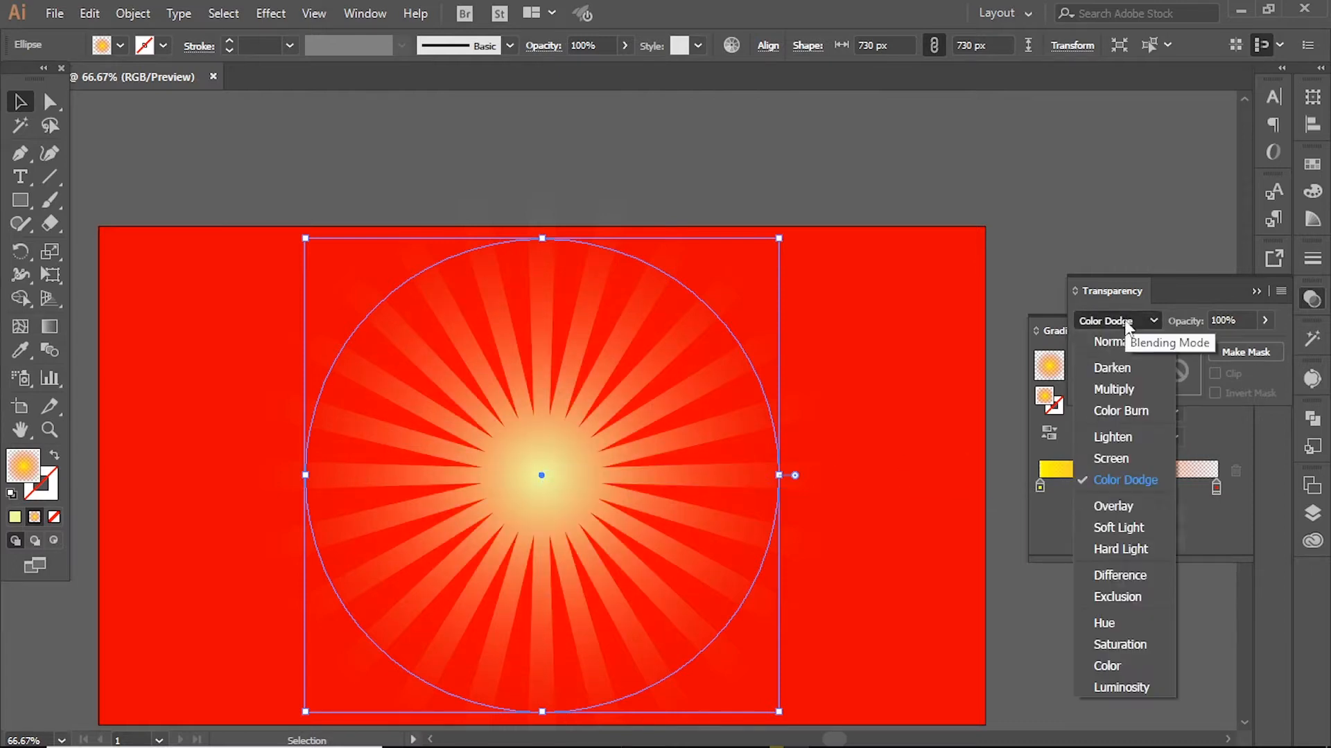
pyautogui.click(1116, 457)
pyautogui.hotkey('ctrl', 'z')
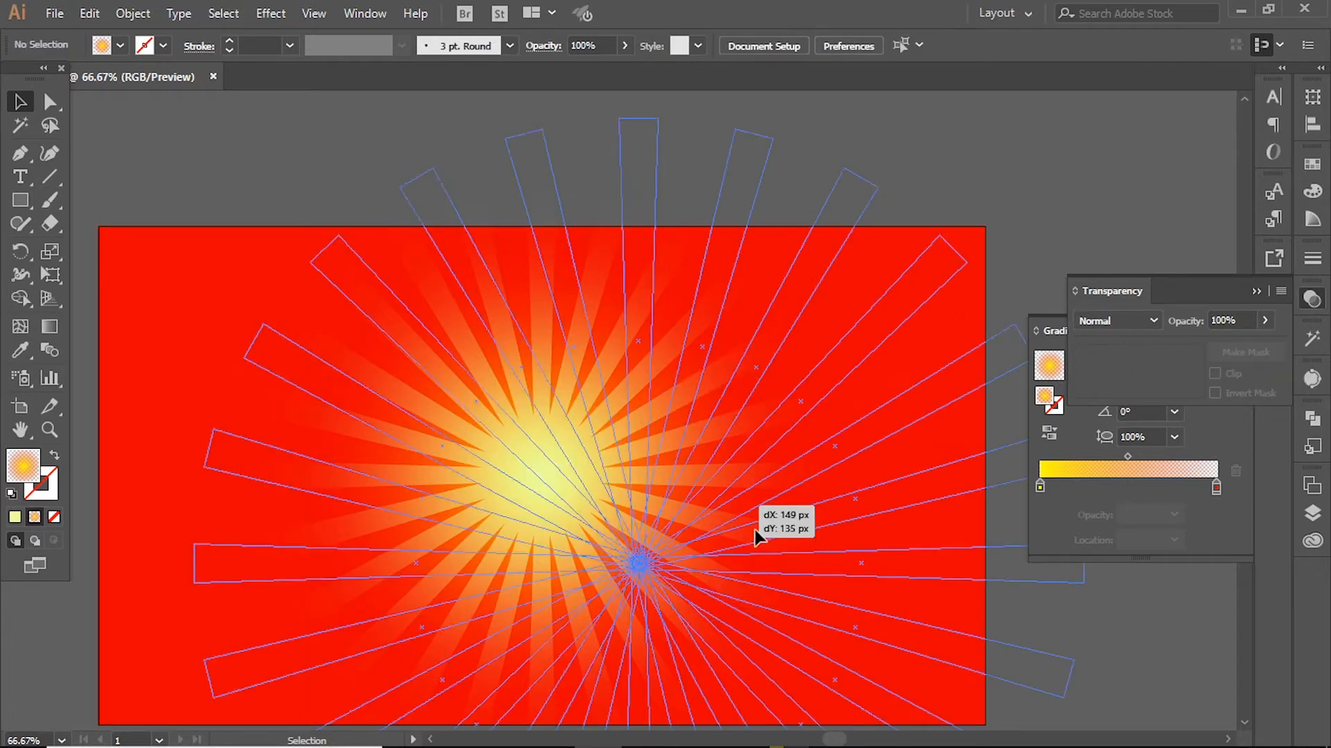
pyautogui.moveTo(749, 503); pyautogui.dragTo(762, 519)
pyautogui.hotkey('ctrl', 'z')
pyautogui.hotkey('ctrl', 'z')
pyautogui.hotkey('ctrl', 'shift', 'z')
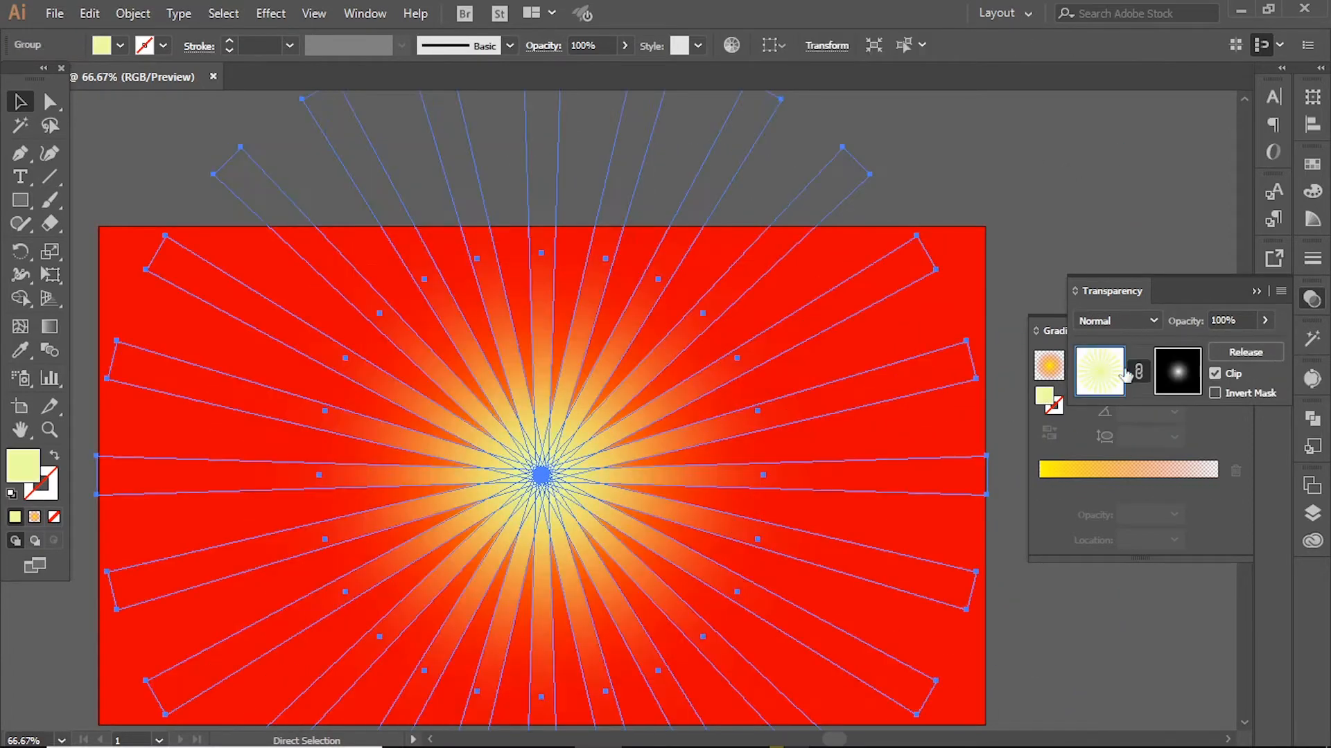
# Step: Set the masked ray group's blending mode to Color Dodge
pyautogui.click(1101, 322)
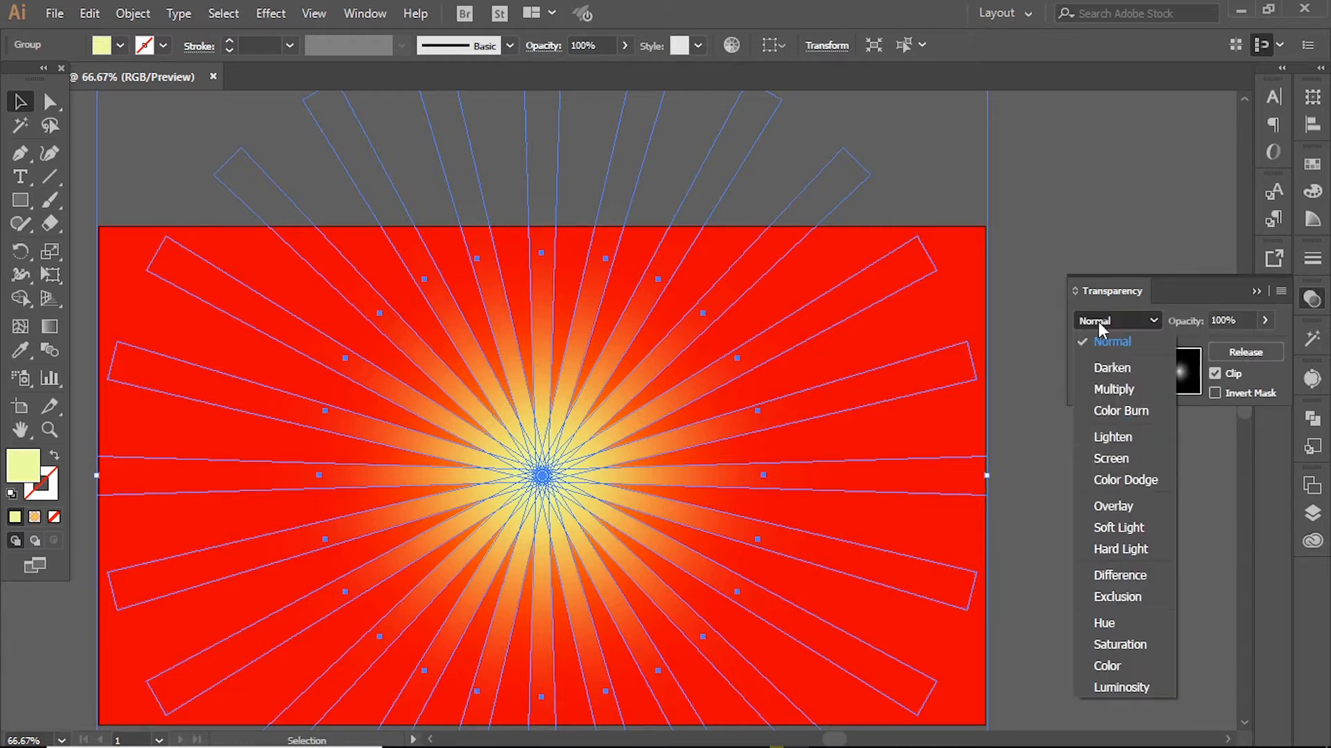
pyautogui.click(1114, 485)
pyautogui.click(1031, 478)
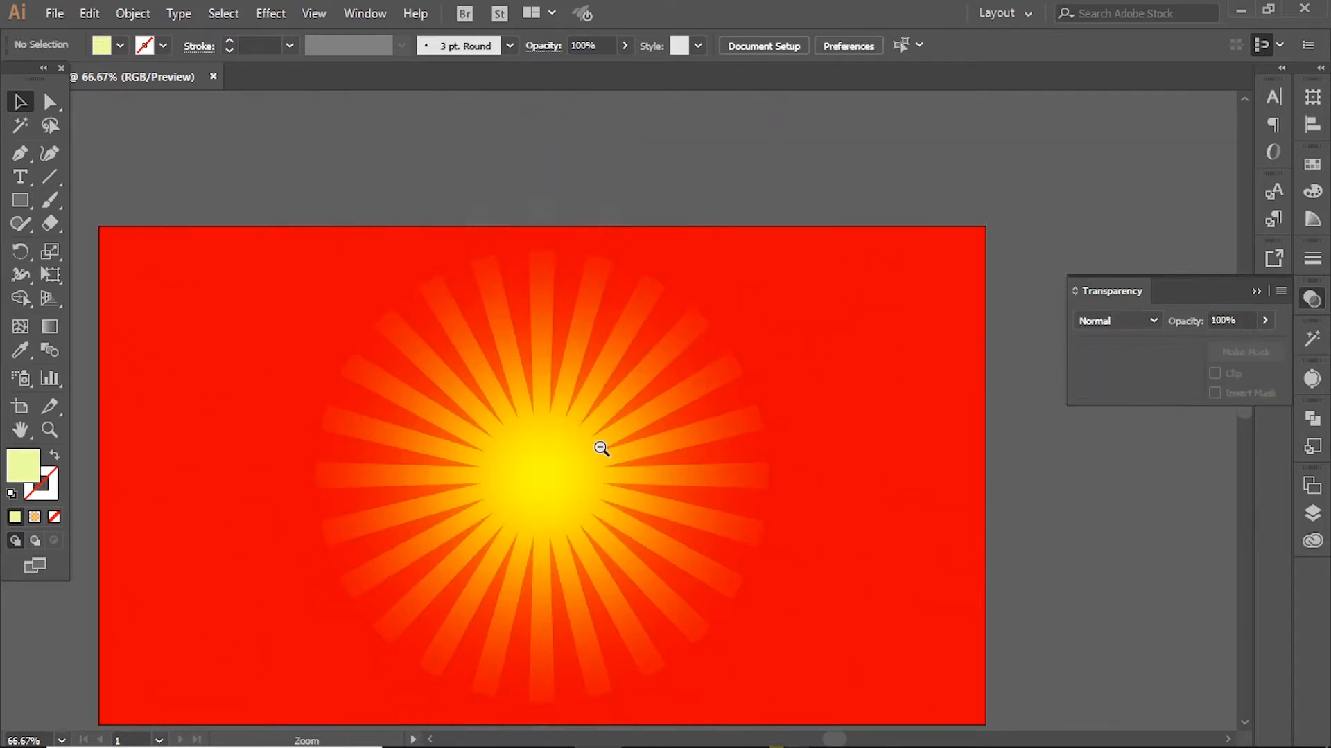
pyautogui.moveTo(706, 421); pyautogui.dragTo(824, 441)
pyautogui.hotkey('ctrl', 'z')
pyautogui.hotkey('ctrl', 'shift', 'a')
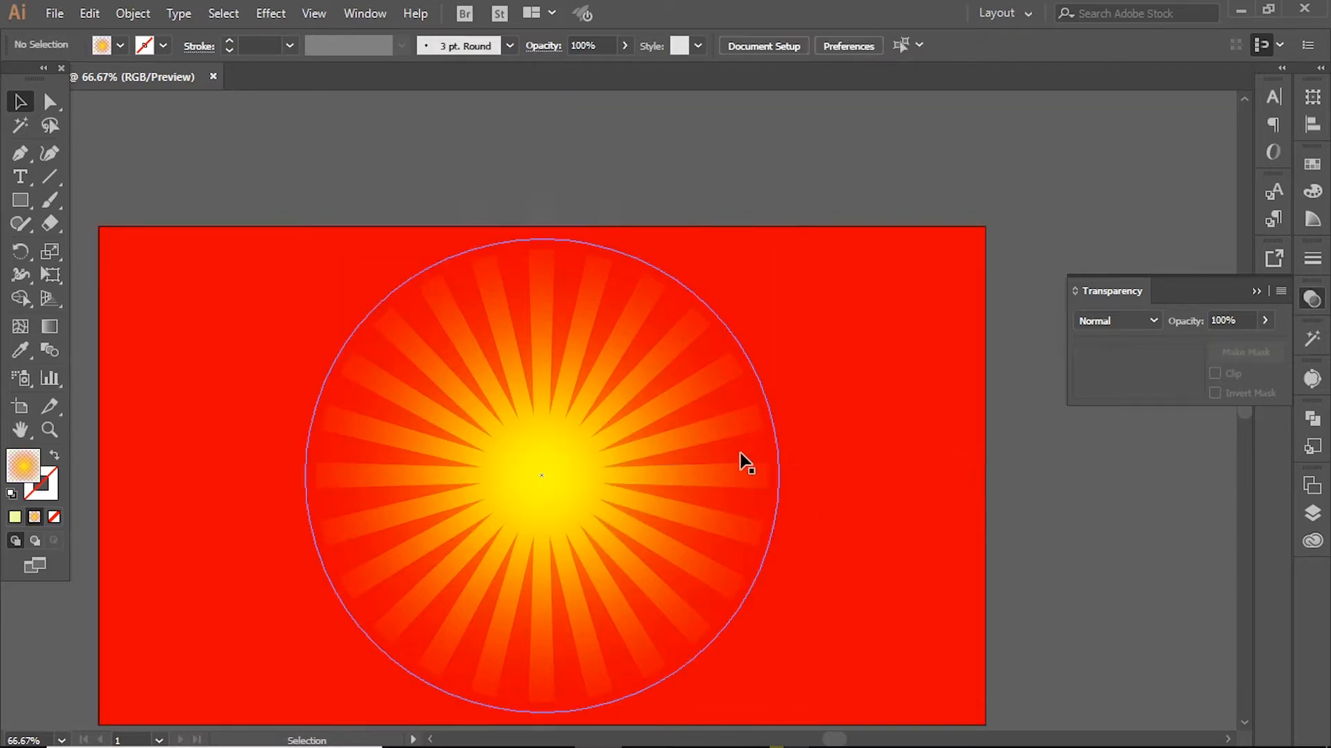
pyautogui.click(743, 461)
pyautogui.click(1246, 352)
pyautogui.click(987, 380)
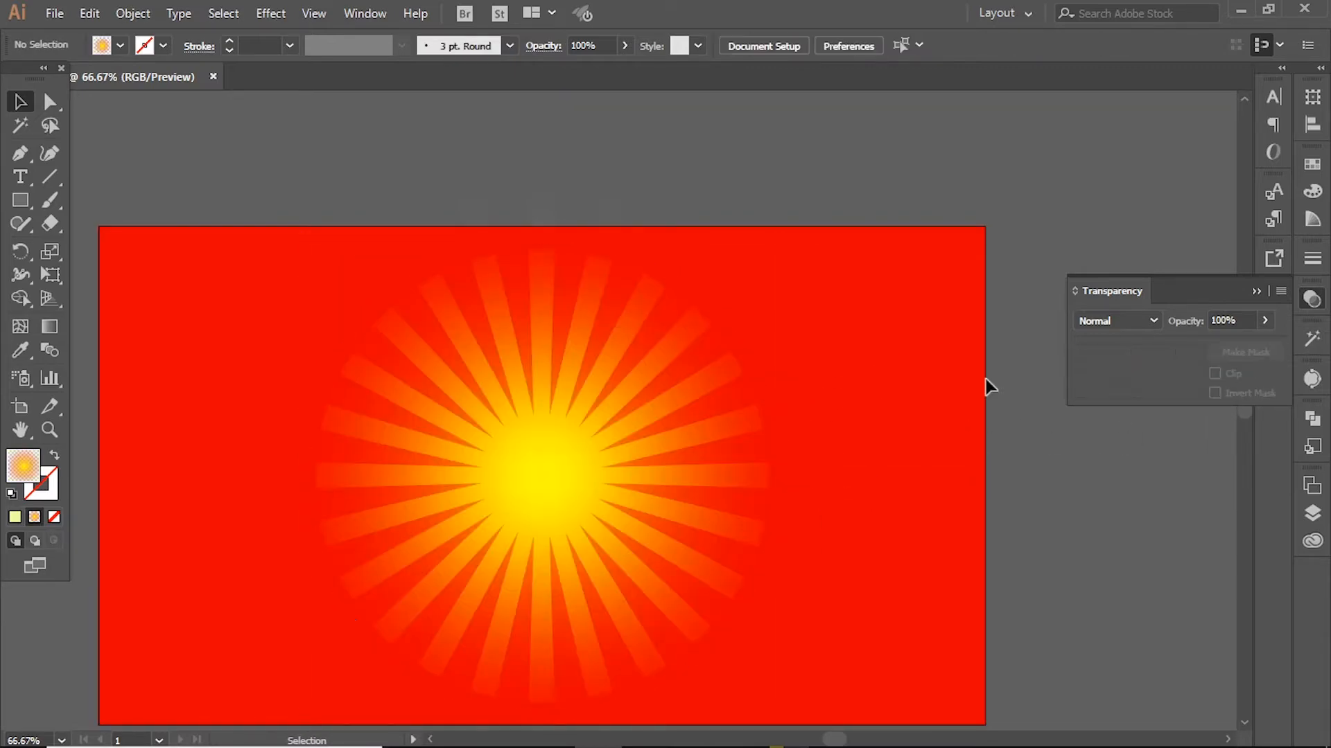
# Step: Release the rays' opacity mask and move the ray group off the artboard, to the left of the red background
pyautogui.click(671, 357)
pyautogui.click(1245, 352)
pyautogui.click(1033, 390)
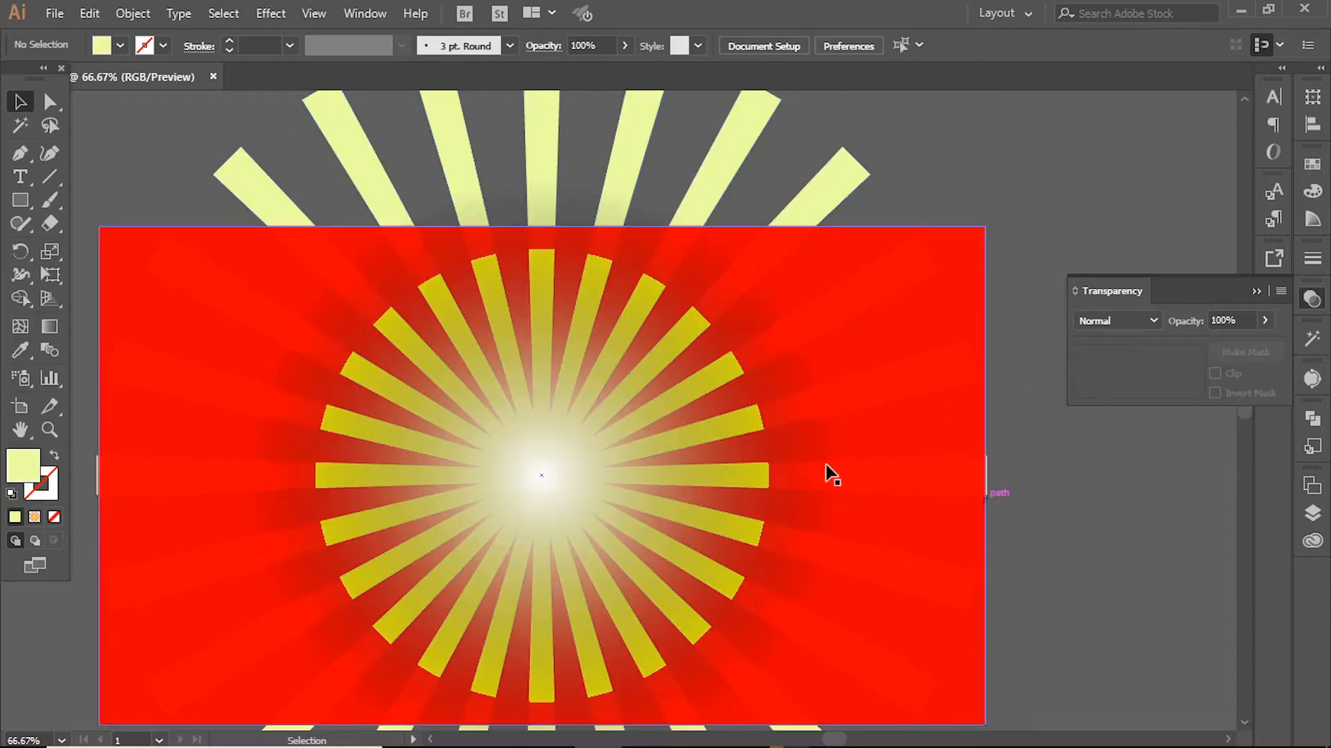
pyautogui.moveTo(670, 425); pyautogui.dragTo(749, 464)
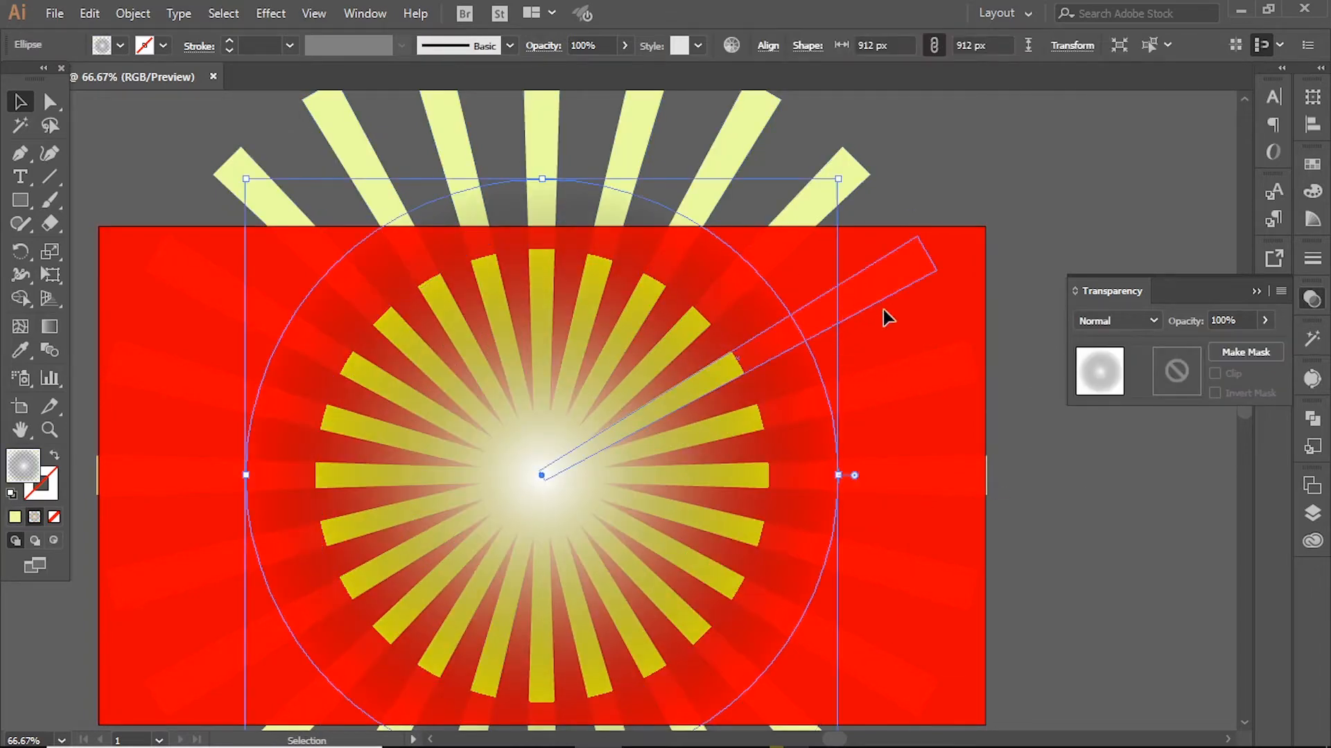
pyautogui.click(838, 388)
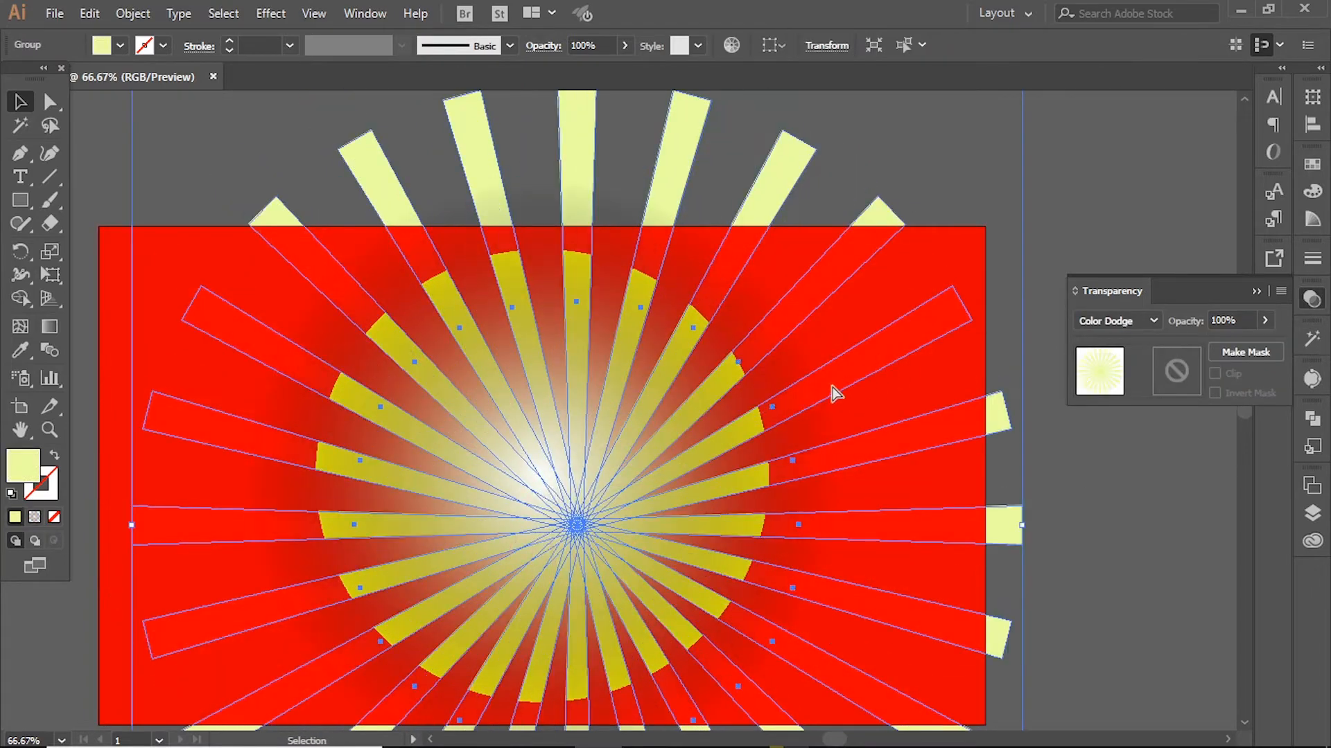
pyautogui.keyDown('alt'); pyautogui.click(739, 404); pyautogui.keyUp('alt')
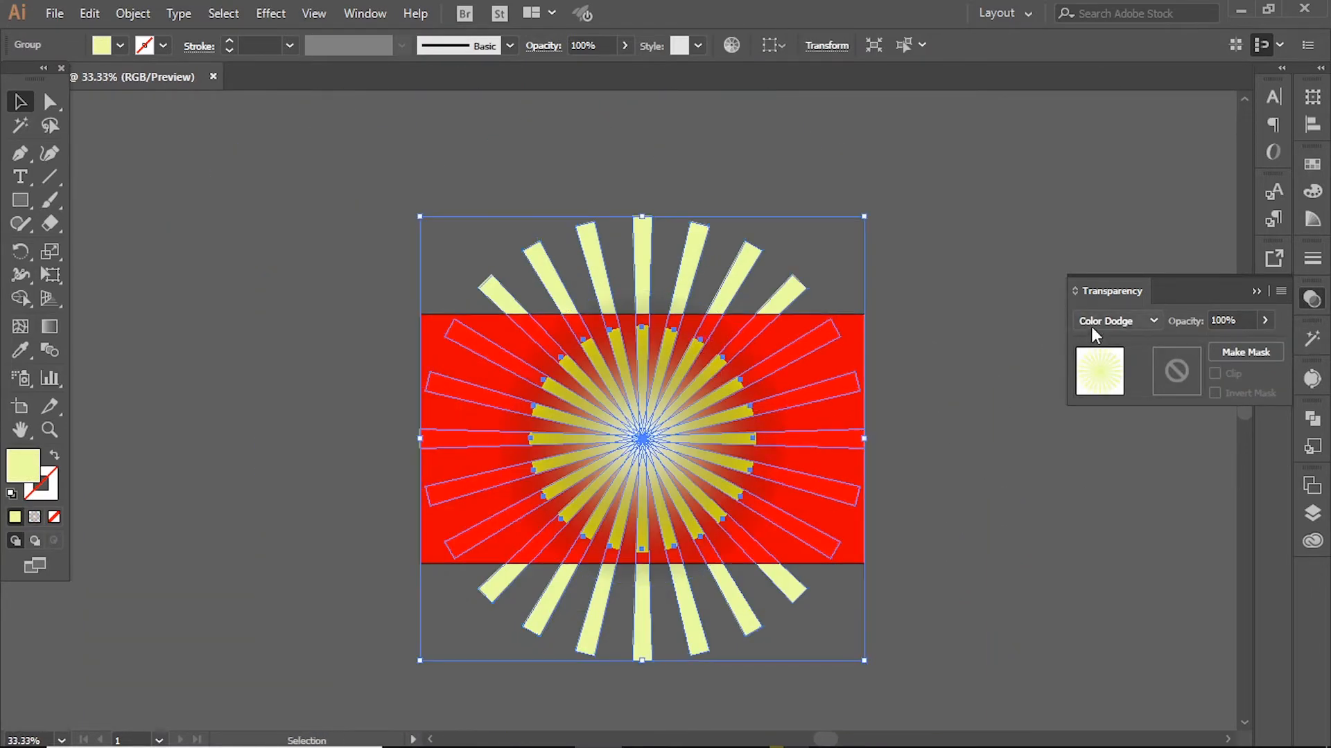
pyautogui.moveTo(776, 305); pyautogui.dragTo(308, 305)
# Step: Center the white-to-black gradient circle on the separated rays and enlarge it from its center
pyautogui.click(546, 364)
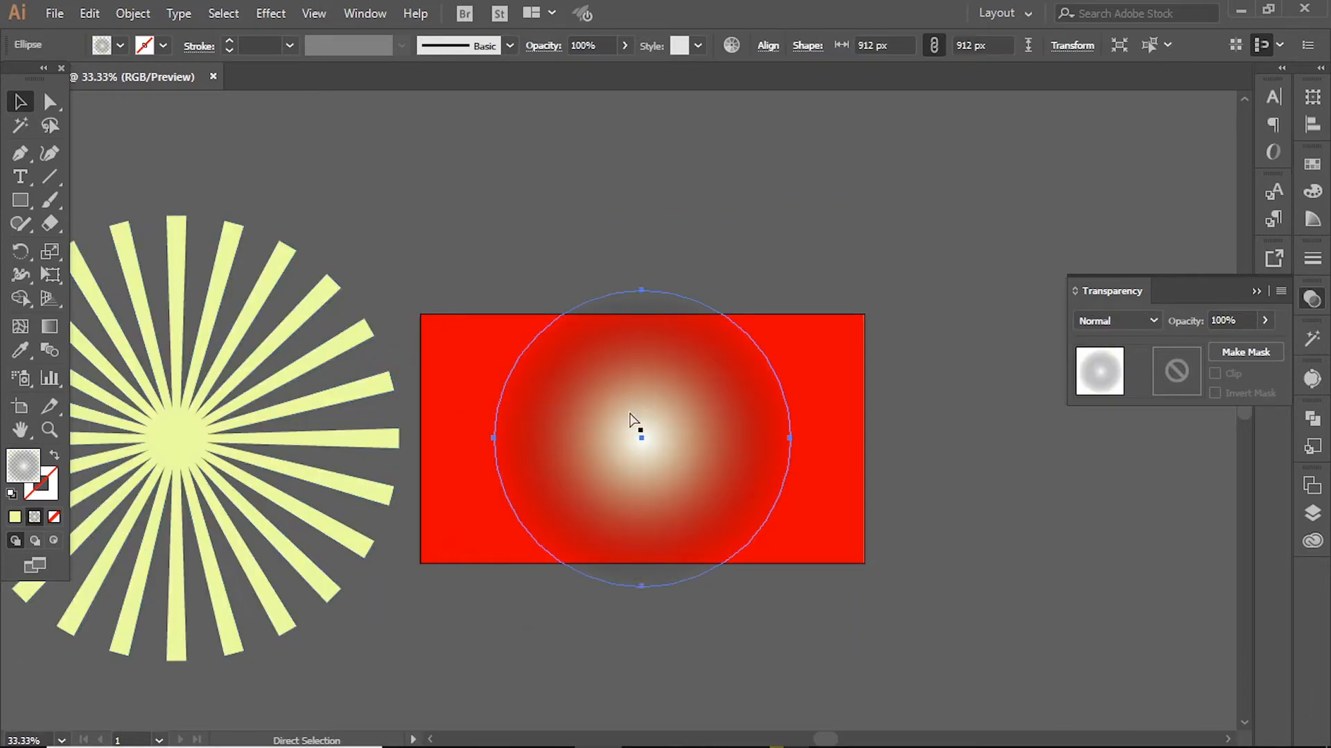
pyautogui.moveTo(642, 439); pyautogui.dragTo(175, 440)
pyautogui.moveTo(827, 247); pyautogui.dragTo(1195, 280)
pyautogui.moveTo(543, 324); pyautogui.dragTo(545, 273)
# Step: Mask the rays with the enlarged gradient circle and move the masked rays back to the center of the red background
pyautogui.keyDown('shift'); pyautogui.click(470, 573); pyautogui.keyUp('shift')
pyautogui.click(1245, 353)
pyautogui.moveTo(581, 459); pyautogui.dragTo(1050, 460)
pyautogui.moveTo(859, 486); pyautogui.dragTo(386, 492)
pyautogui.click(890, 518)
pyautogui.keyDown('ctrl'); pyautogui.click(602, 456); pyautogui.keyUp('ctrl')
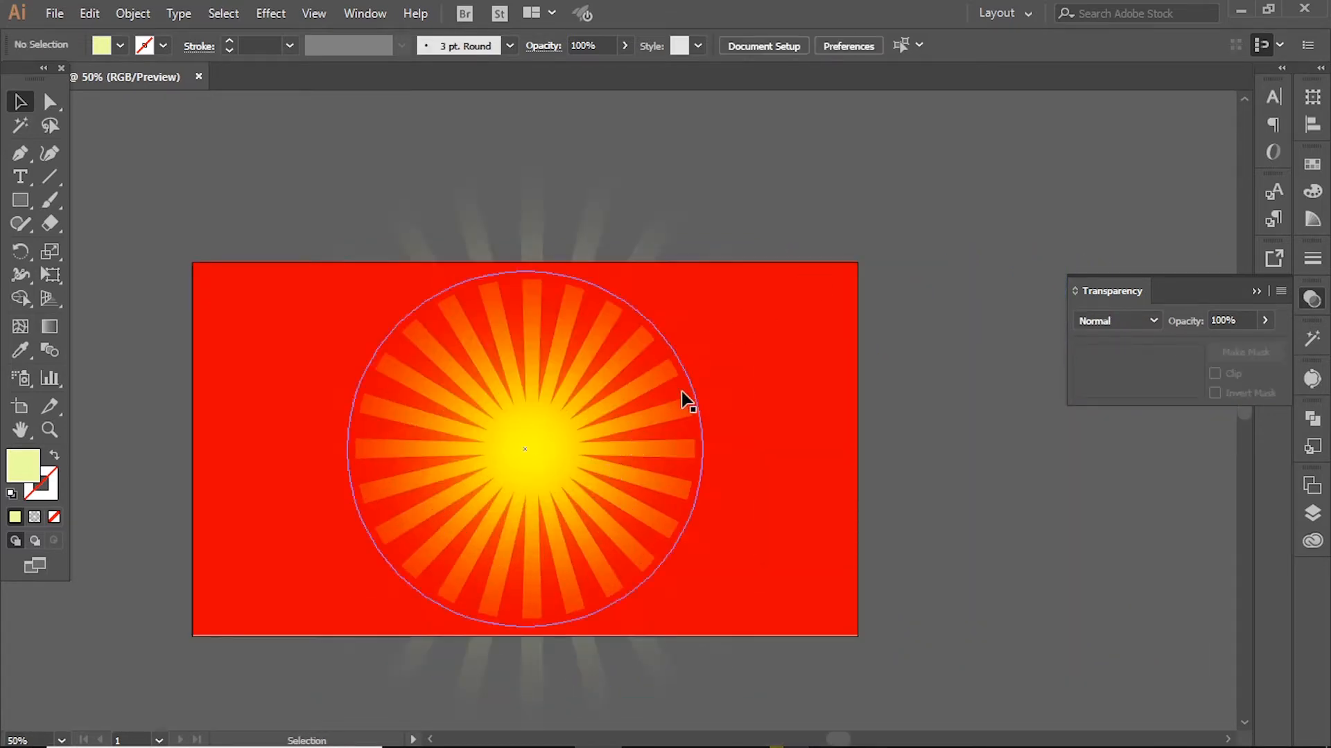
# Step: Enlarge the yellow gradient circle from its center until it extends beyond the artboard's upper and lower edges
pyautogui.click(696, 389)
pyautogui.moveTo(525, 270); pyautogui.dragTo(554, 163)
pyautogui.click(976, 283)
pyautogui.moveTo(954, 331); pyautogui.dragTo(1033, 273)
# Step: Align all objects to a common horizontal center and realign the background's upper-left corner with the artboard
pyautogui.hotkey('ctrl', 'a')
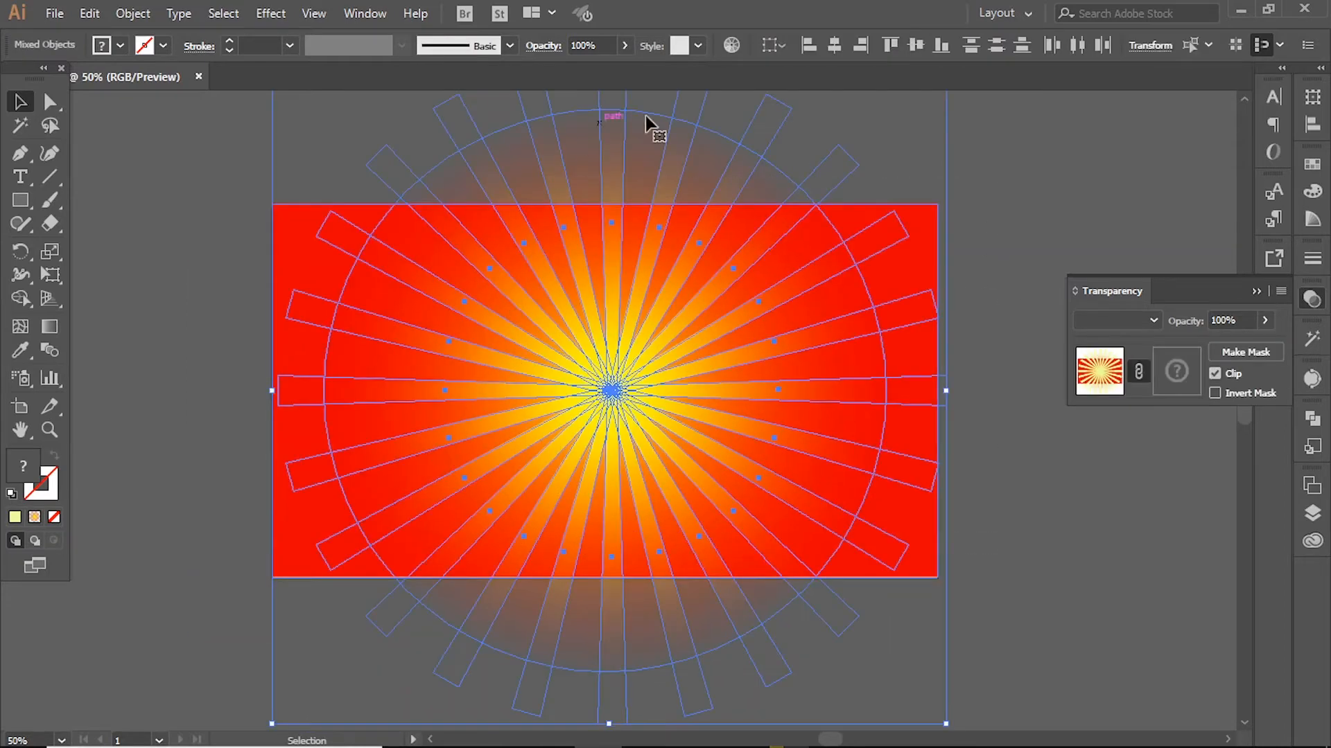
pyautogui.click(826, 50)
pyautogui.press('a')
pyautogui.moveTo(276, 204)
pyautogui.mouseDown()
pyautogui.moveTo(290, 230)
pyautogui.moveTo(273, 204)
pyautogui.mouseUp()
pyautogui.click(258, 360)
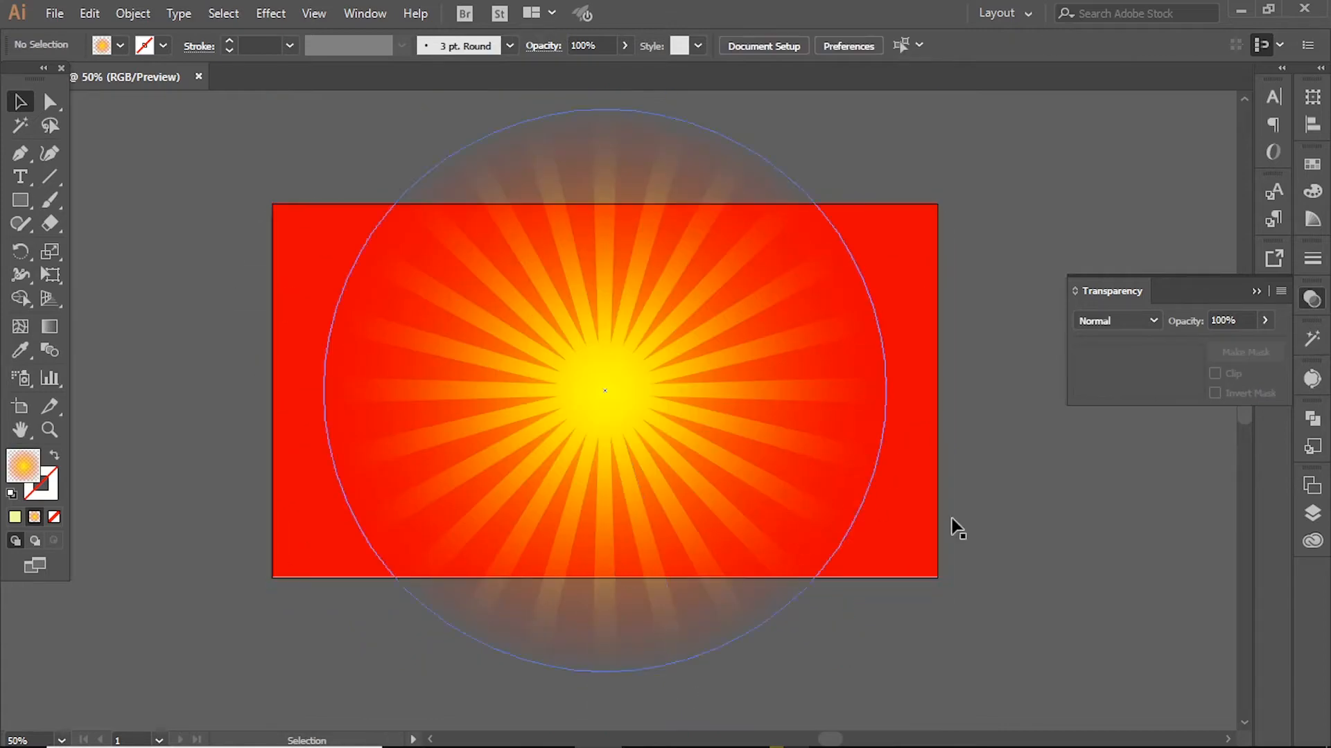
# Step: Scale the masked ray group down proportionally around its center
pyautogui.click(631, 357)
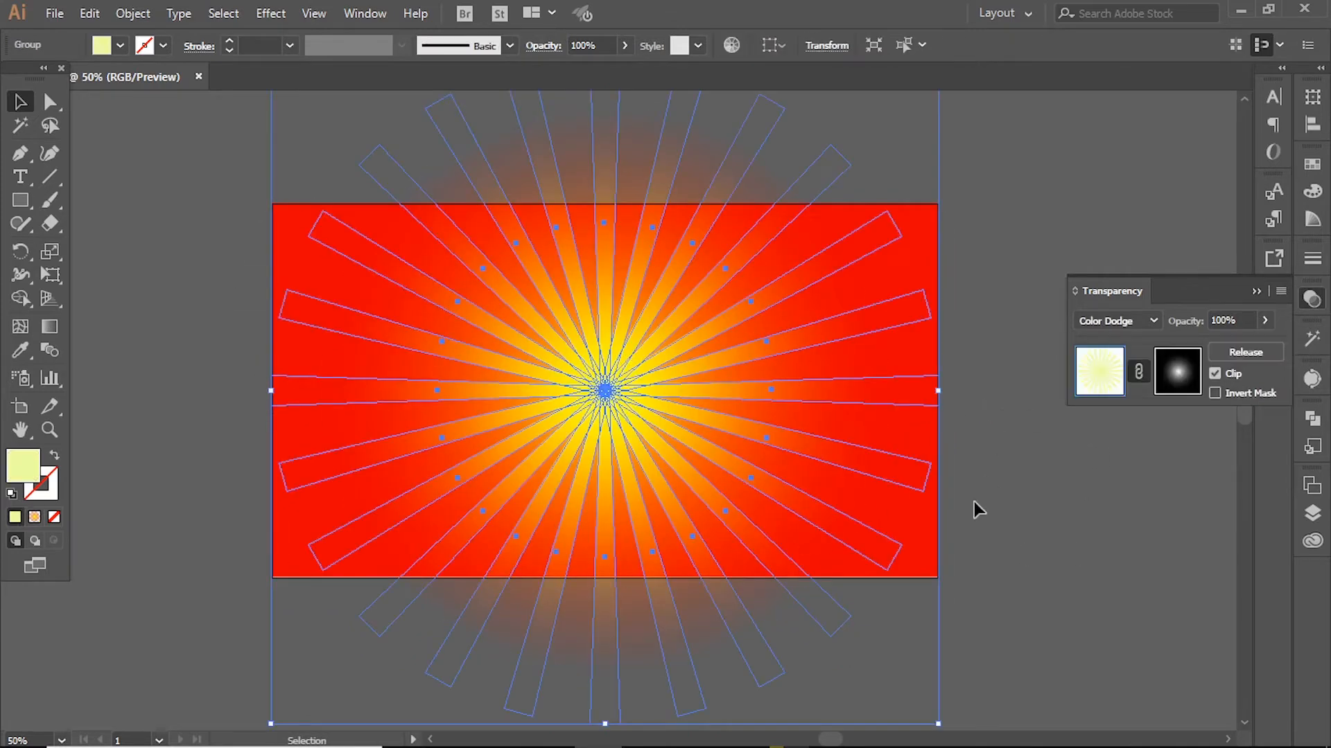
pyautogui.moveTo(937, 390); pyautogui.dragTo(878, 390)
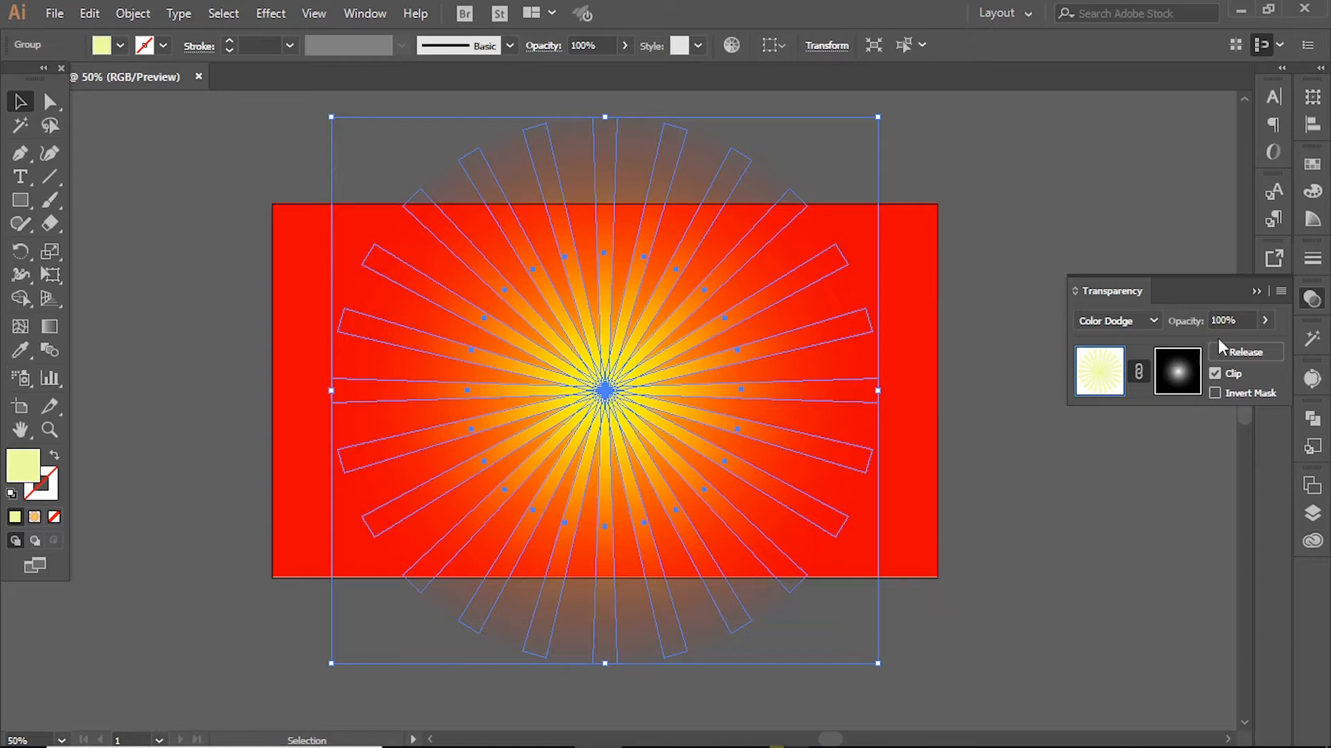
pyautogui.click(1058, 424)
# Step: Draw a tall rectangle outward from the center of the sunburst and fill it with black
pyautogui.hotkey('ctrl', '+')
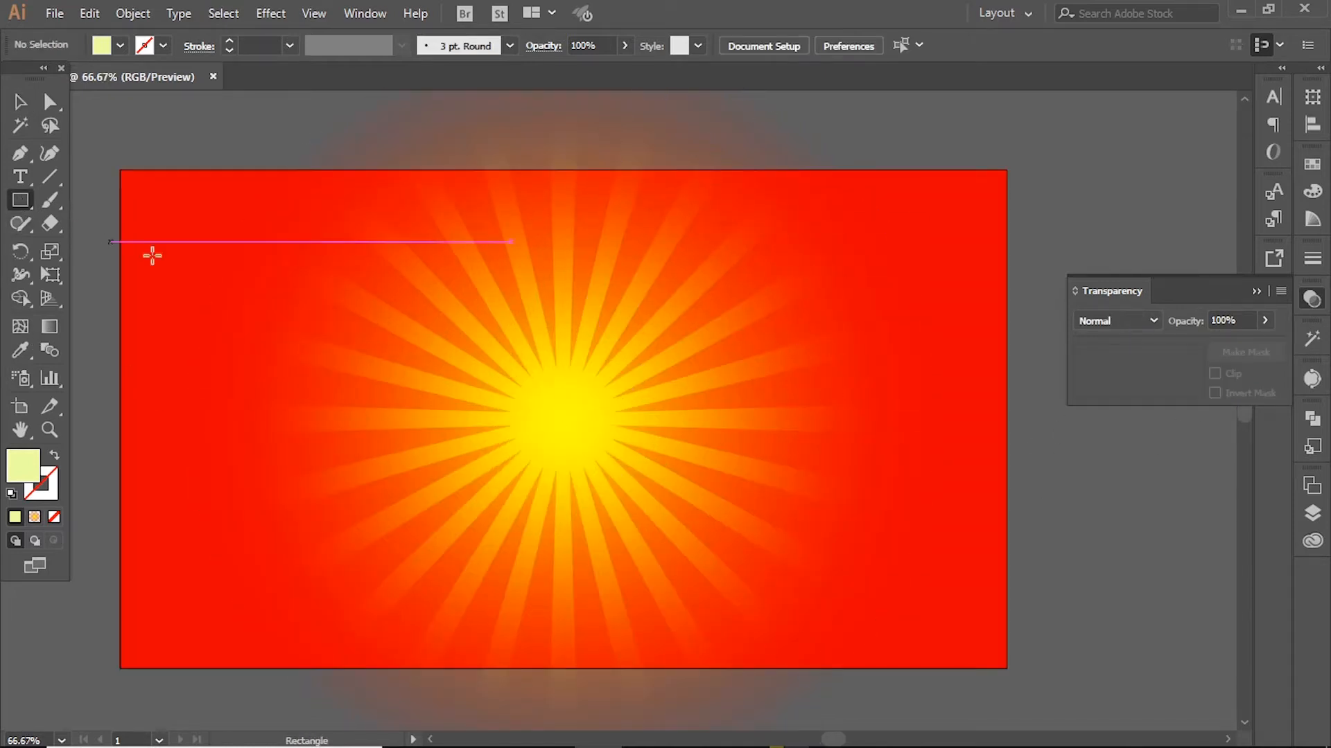
pyautogui.moveTo(561, 417); pyautogui.dragTo(659, 563)
pyautogui.press('a')
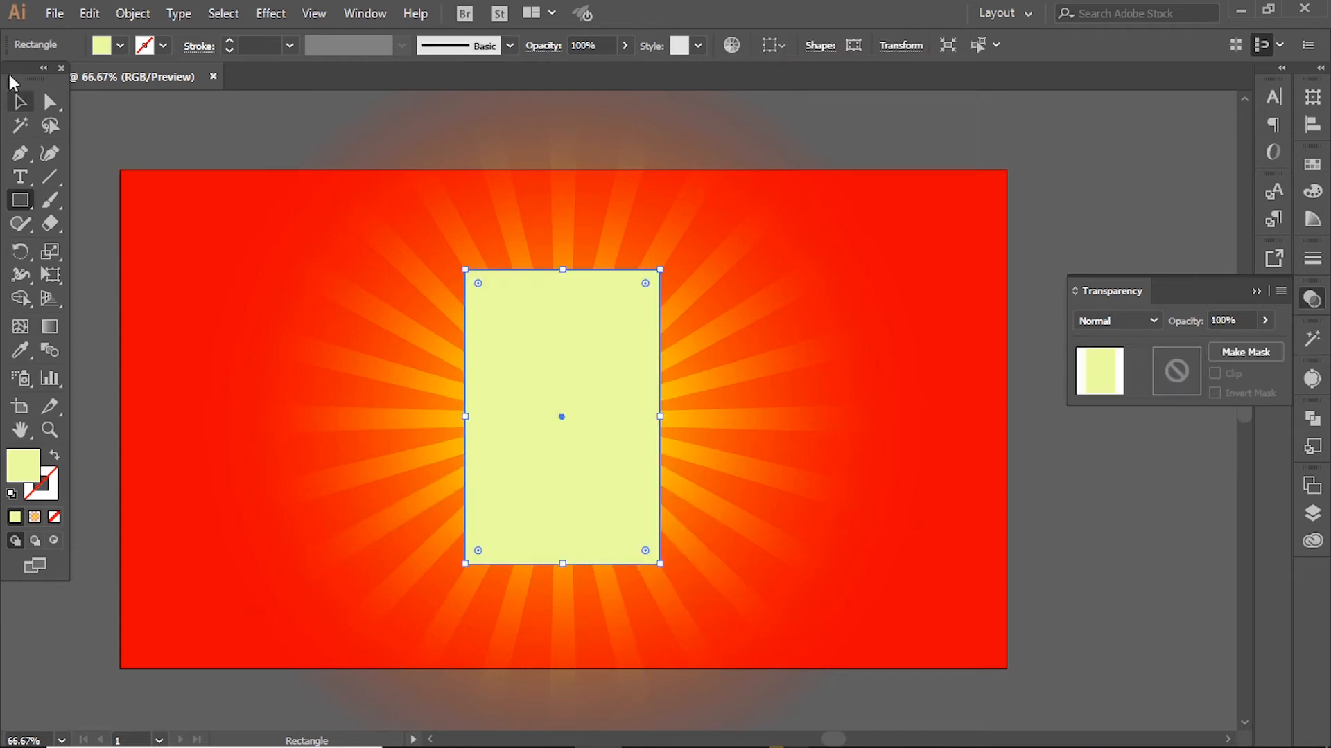
pyautogui.moveTo(1316, 193); pyautogui.dragTo(1316, 184)
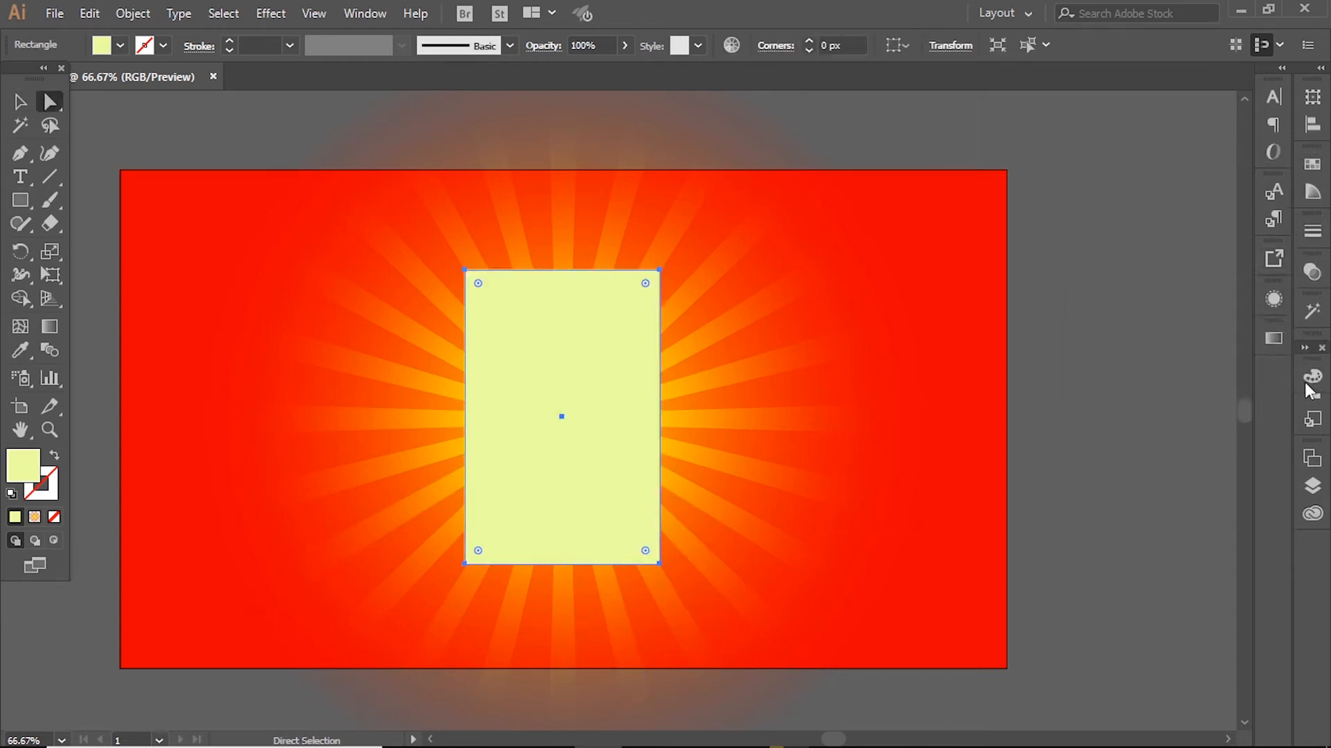
pyautogui.click(1274, 379)
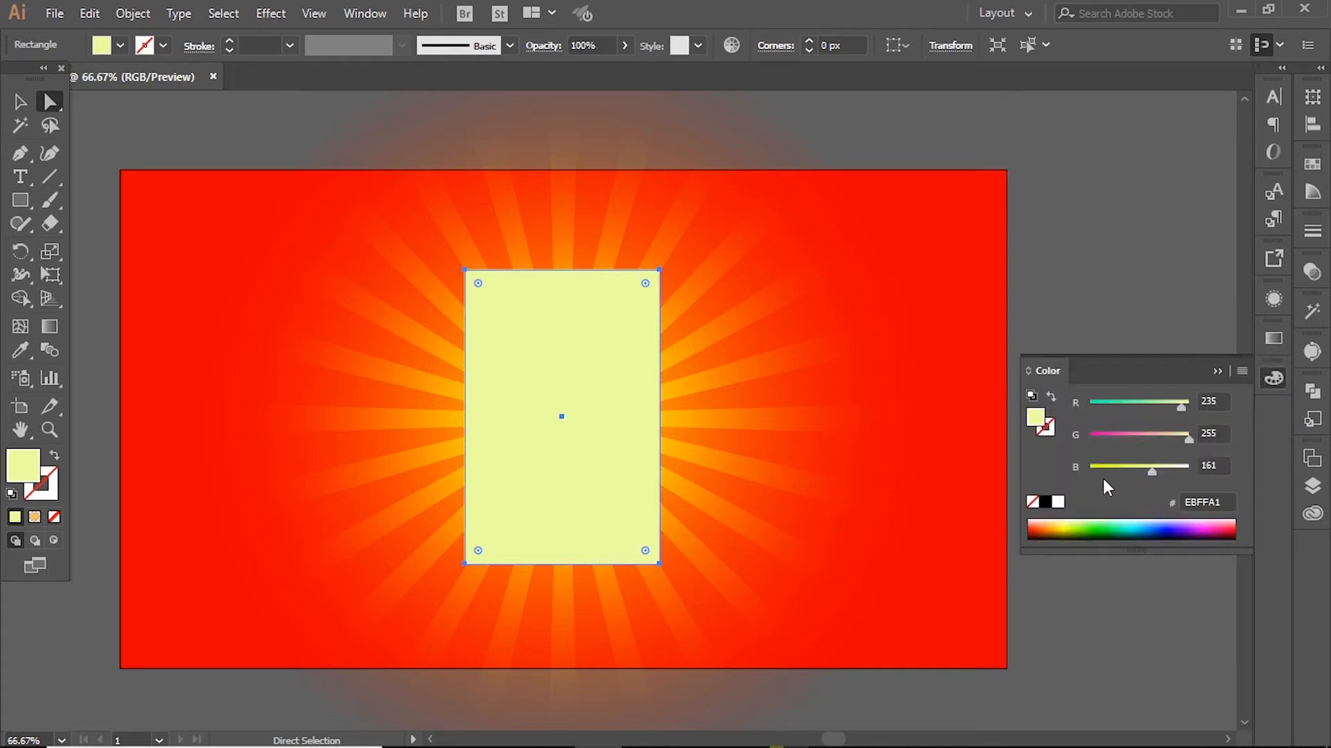
pyautogui.click(1046, 505)
# Step: Round all corners of the black rectangle to about 41.67 px
pyautogui.hotkey('ctrl', '+')
pyautogui.hotkey('ctrl', '+')
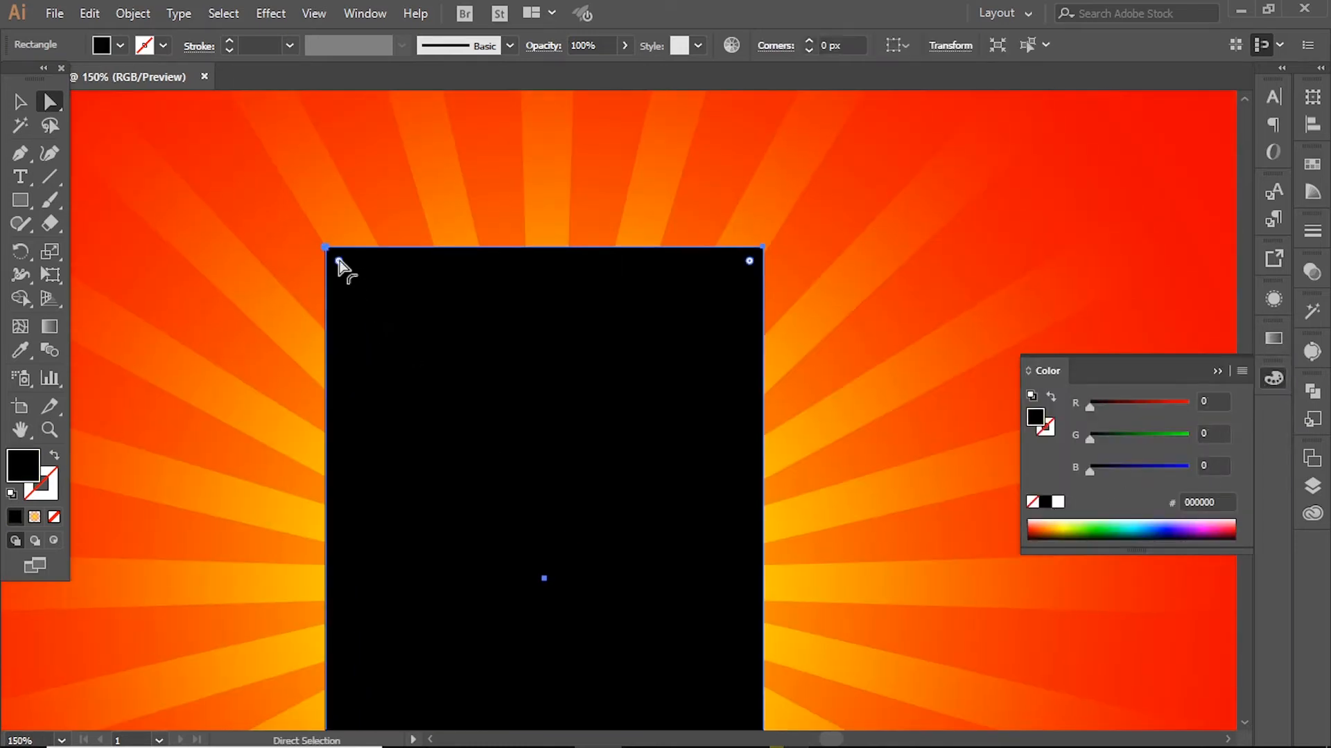
pyautogui.moveTo(339, 262); pyautogui.dragTo(386, 308)
pyautogui.hotkey('ctrl', '-')
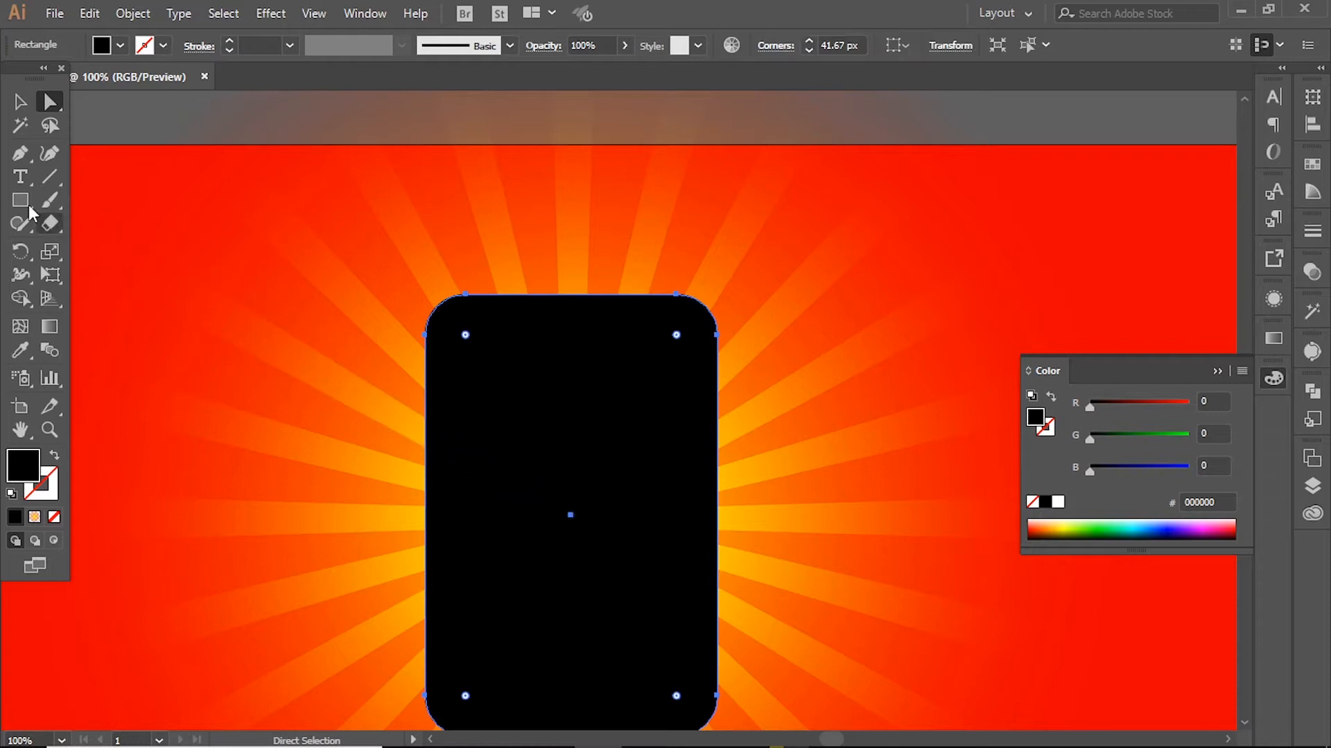
# Step: Draw a circle about 156 px across centered on the rounded rectangle's upper edge and give it the rectangle's black fill
pyautogui.moveTo(20, 200); pyautogui.dragTo(104, 247)
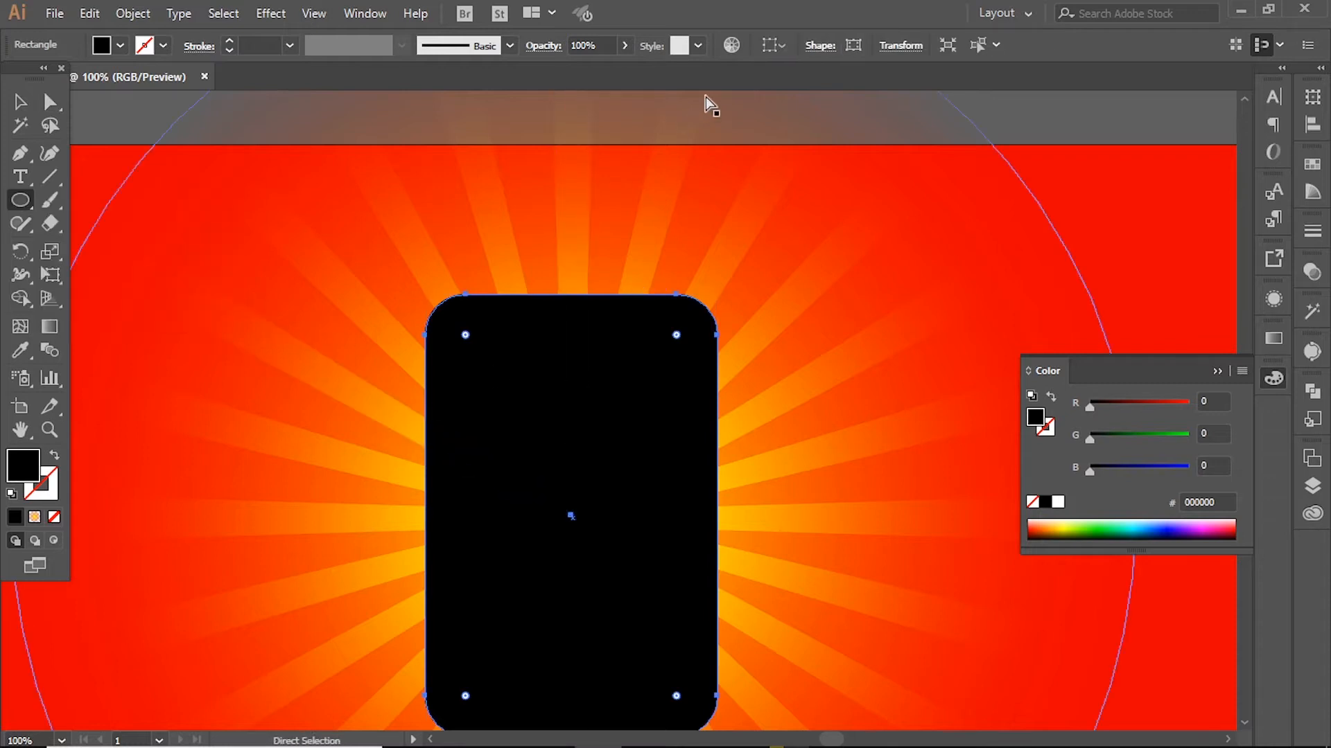
pyautogui.keyDown('ctrl'); pyautogui.click(761, 102); pyautogui.keyUp('ctrl')
pyautogui.keyDown('ctrl'); pyautogui.click(1137, 94); pyautogui.keyUp('ctrl')
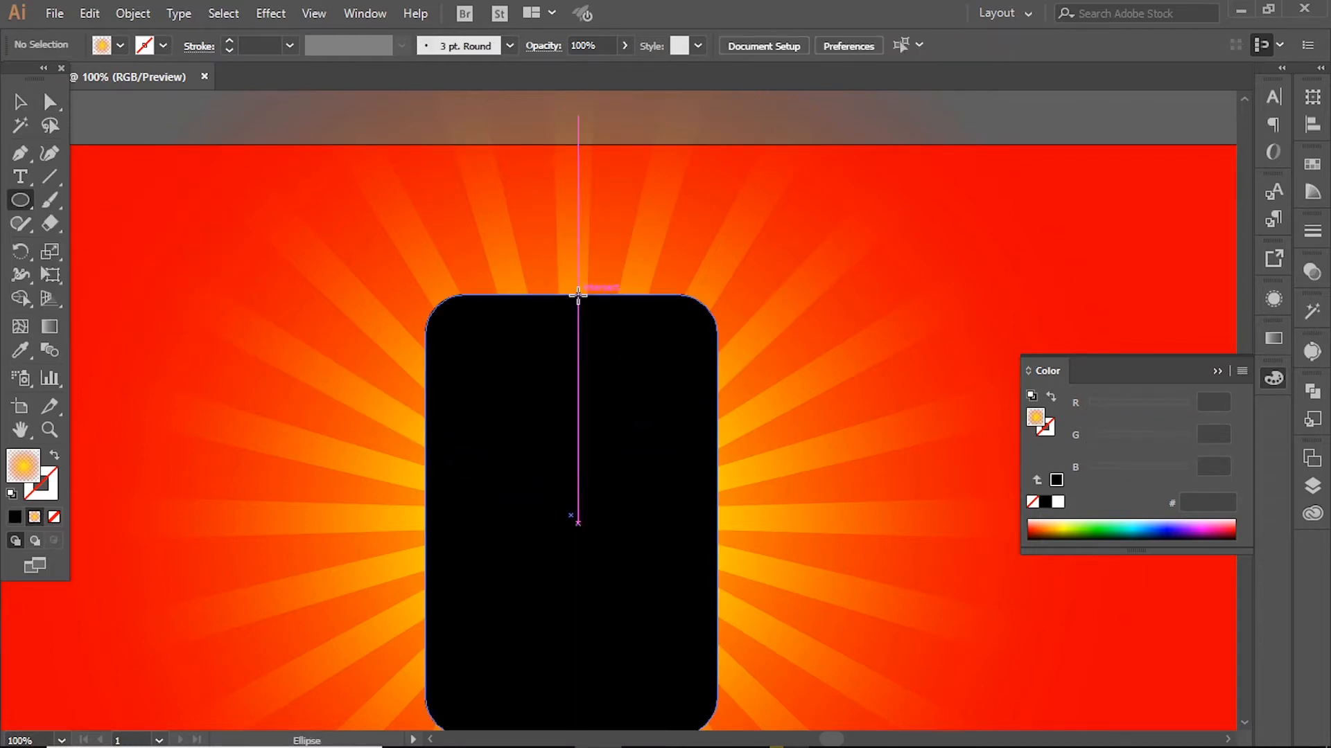
pyautogui.moveTo(577, 295); pyautogui.dragTo(656, 353)
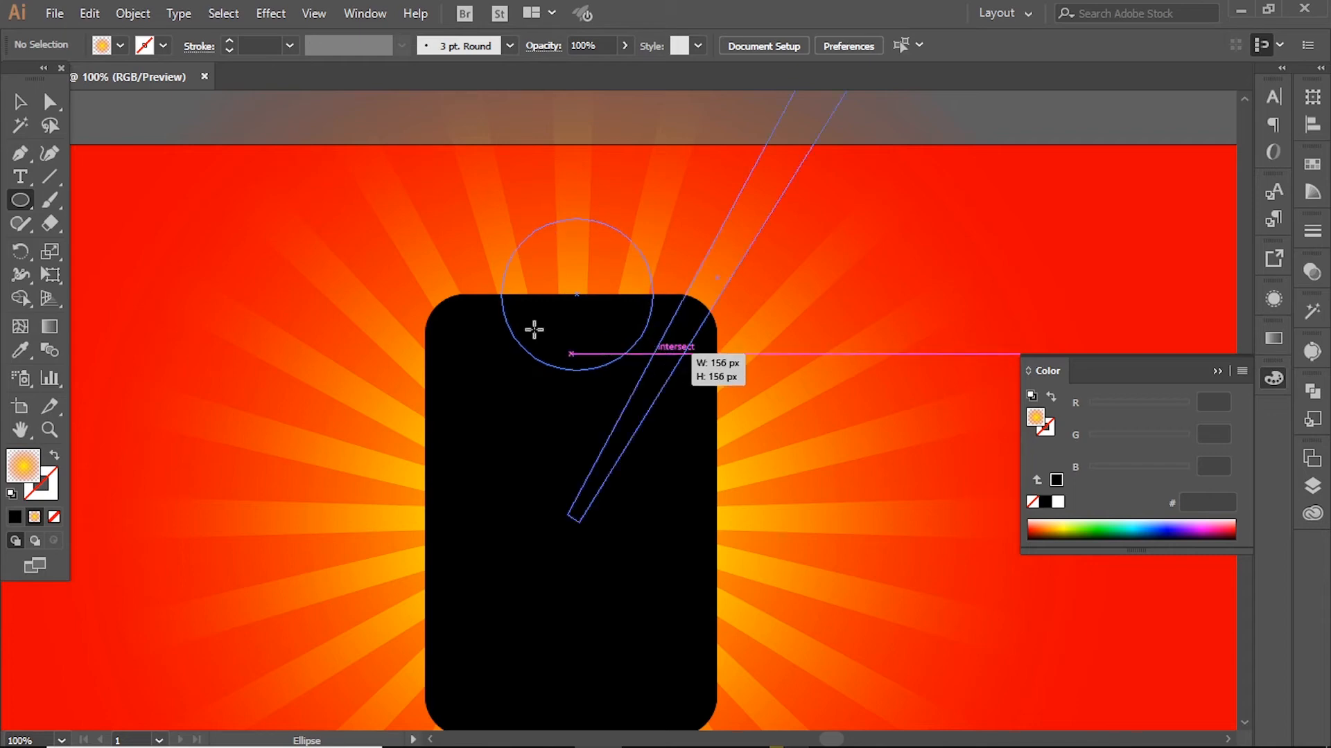
pyautogui.click(16, 350)
pyautogui.click(486, 429)
pyautogui.click(49, 102)
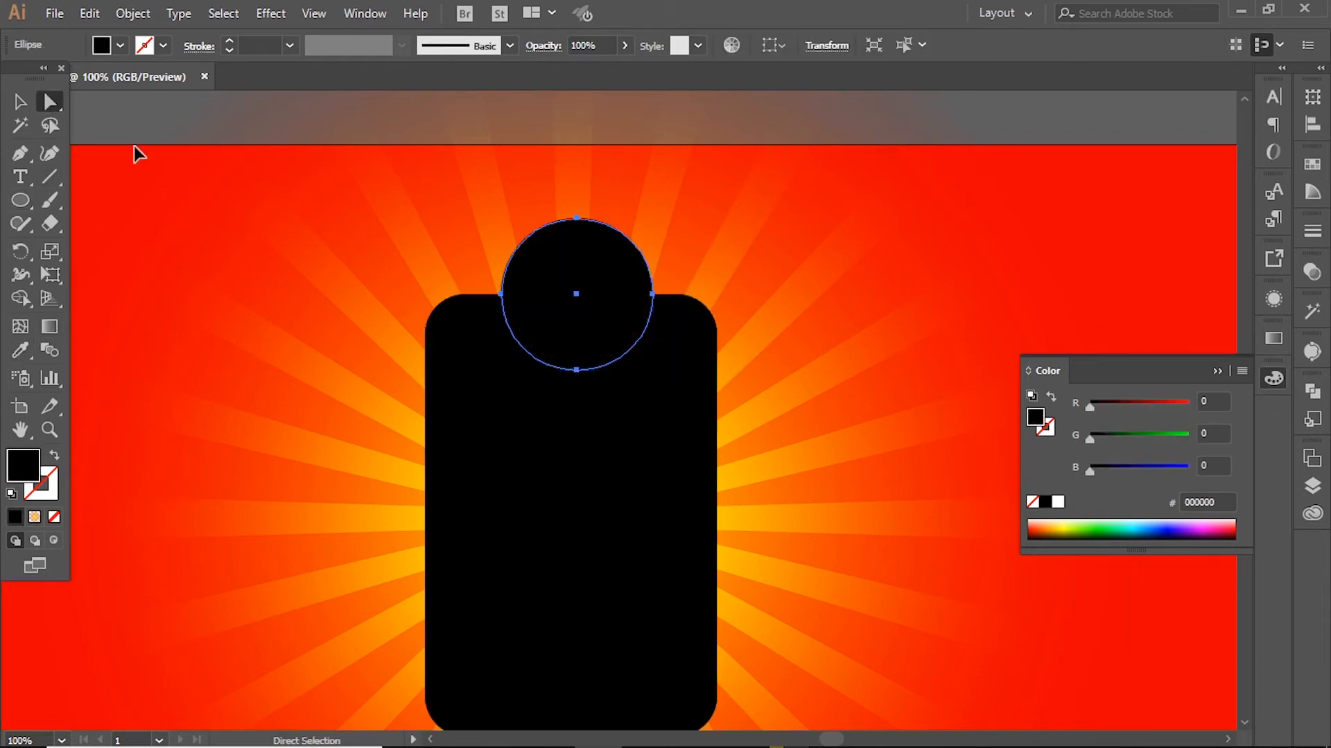
# Step: Add a smaller black circle at each side of the large circle and merge them all with the rounded rectangle using Shape Builder
pyautogui.moveTo(577, 219); pyautogui.dragTo(652, 297)
pyautogui.keyDown('shift'); pyautogui.click(578, 279); pyautogui.keyUp('shift')
pyautogui.keyDown('shift'); pyautogui.click(495, 274); pyautogui.keyUp('shift')
pyautogui.keyDown('shift'); pyautogui.click(526, 441); pyautogui.keyUp('shift')
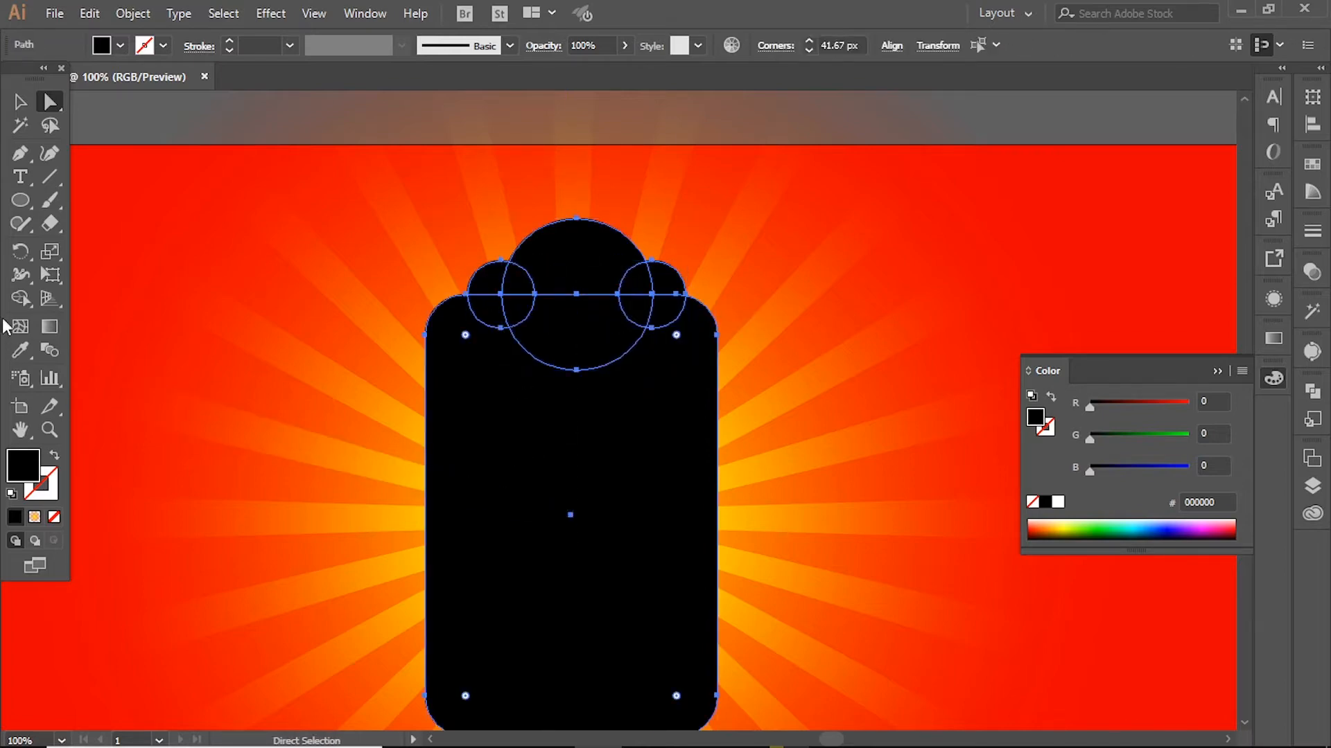
pyautogui.click(20, 298)
pyautogui.moveTo(435, 219); pyautogui.dragTo(859, 527)
# Step: Taper the merged black shape toward its base with a Free Transform perspective distortion
pyautogui.click(49, 276)
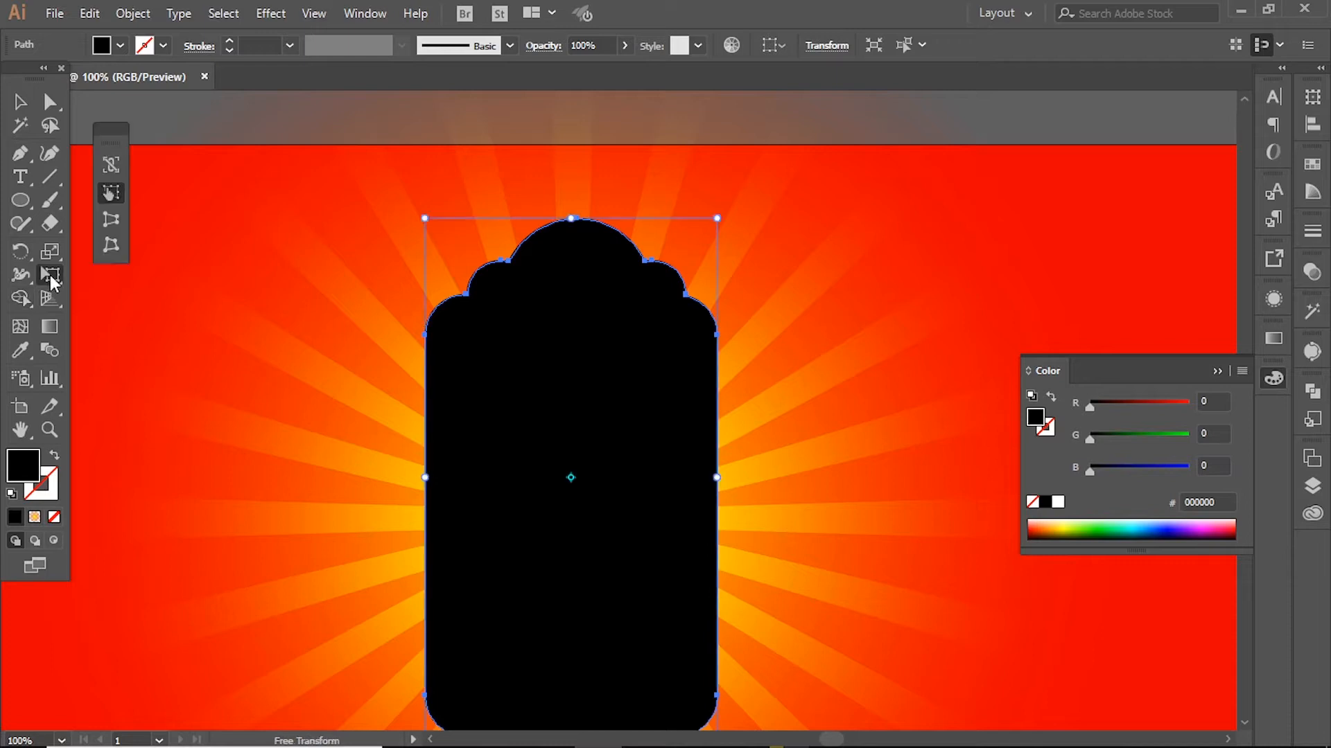
pyautogui.hotkey('ctrl', '-')
pyautogui.moveTo(611, 429); pyautogui.dragTo(607, 407)
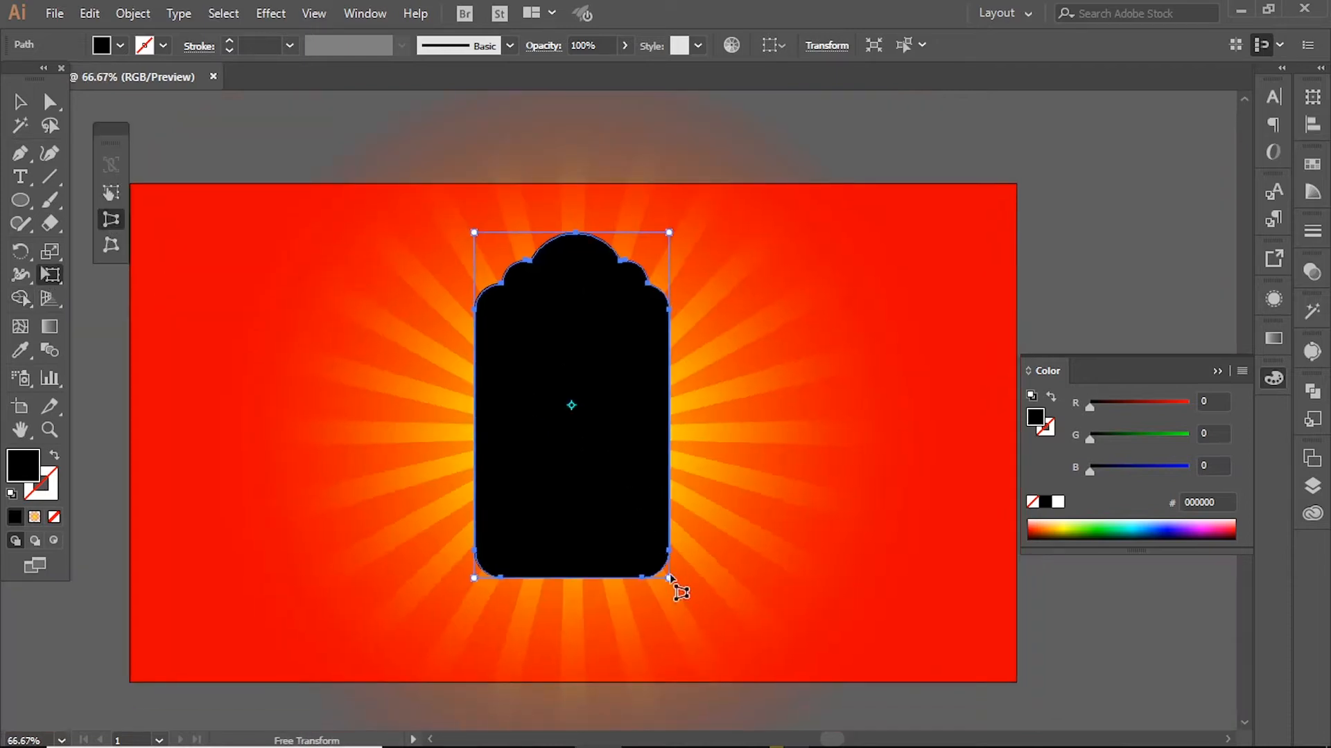
pyautogui.moveTo(670, 578); pyautogui.dragTo(657, 581)
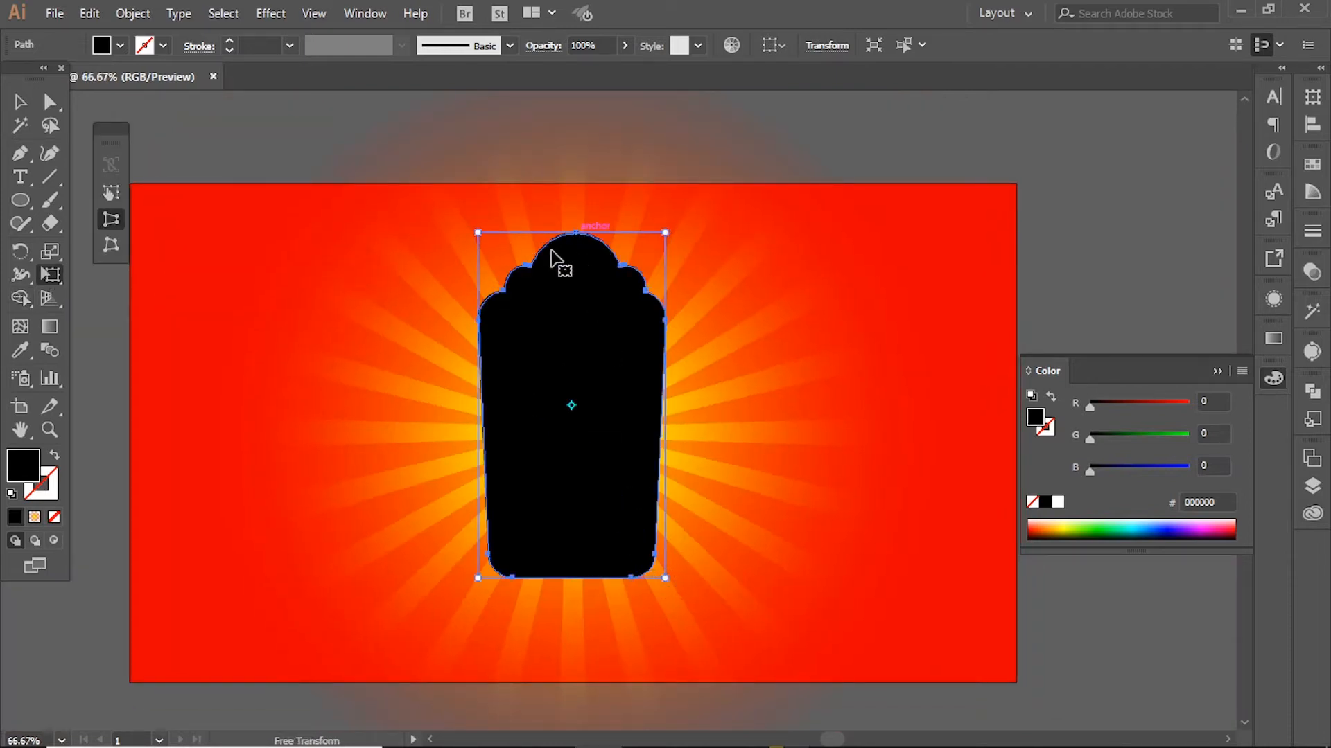
# Step: Reduce the height of the tapered black shape slightly, keeping its width
pyautogui.click(13, 104)
pyautogui.moveTo(572, 233); pyautogui.dragTo(582, 307)
pyautogui.hotkey('ctrl', '1')
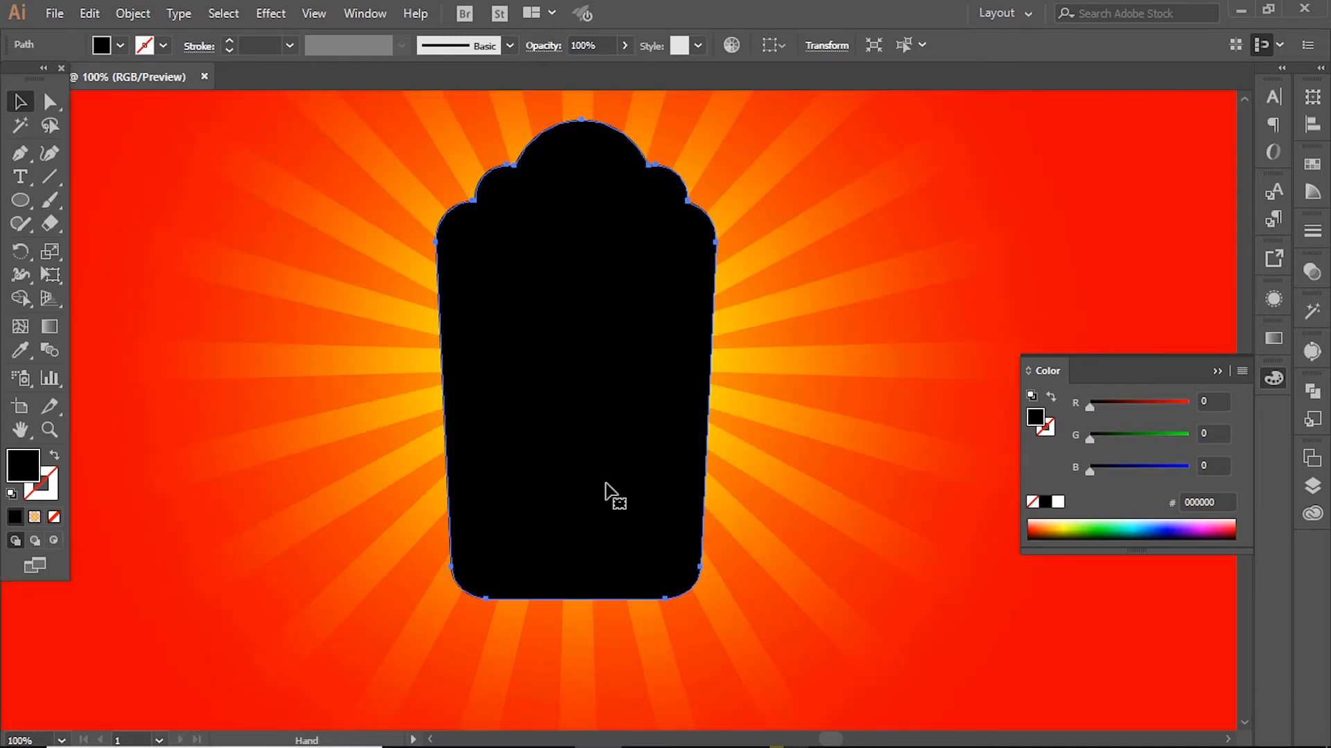
# Step: Scale the black shape down slightly about its center and place a duplicate overlapping its left side
pyautogui.moveTo(578, 600); pyautogui.dragTo(584, 581)
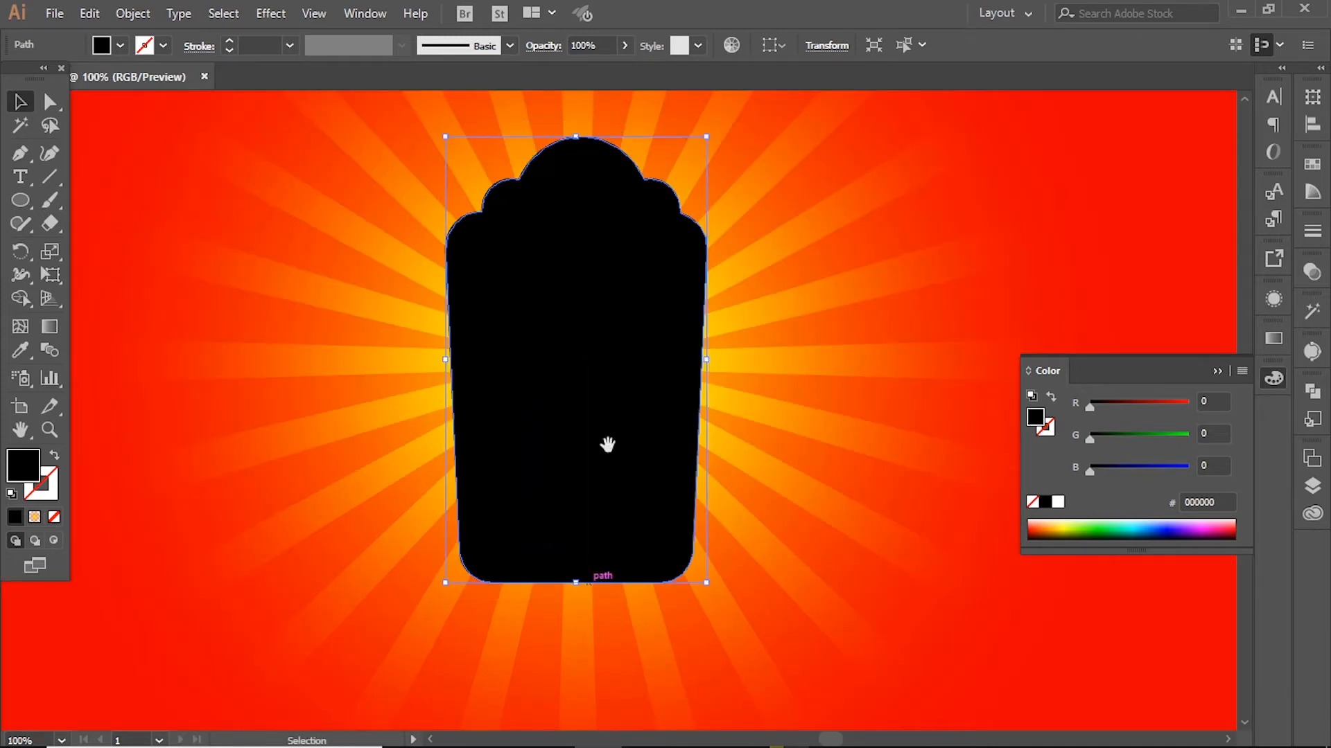
pyautogui.moveTo(606, 439); pyautogui.dragTo(562, 435)
pyautogui.press('a')
pyautogui.press('v')
pyautogui.moveTo(555, 339); pyautogui.dragTo(425, 360)
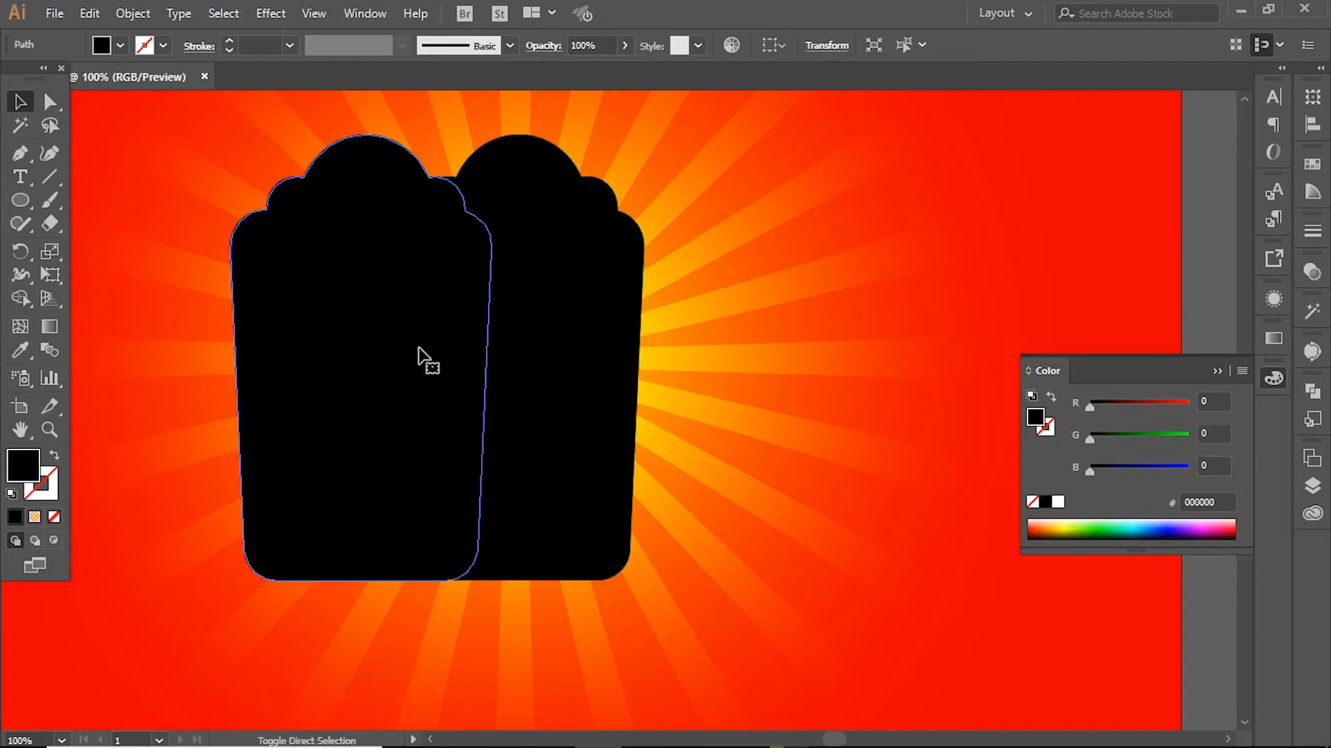
# Step: Give the duplicate shape no fill and a white 12 pt stroke
pyautogui.click(1051, 397)
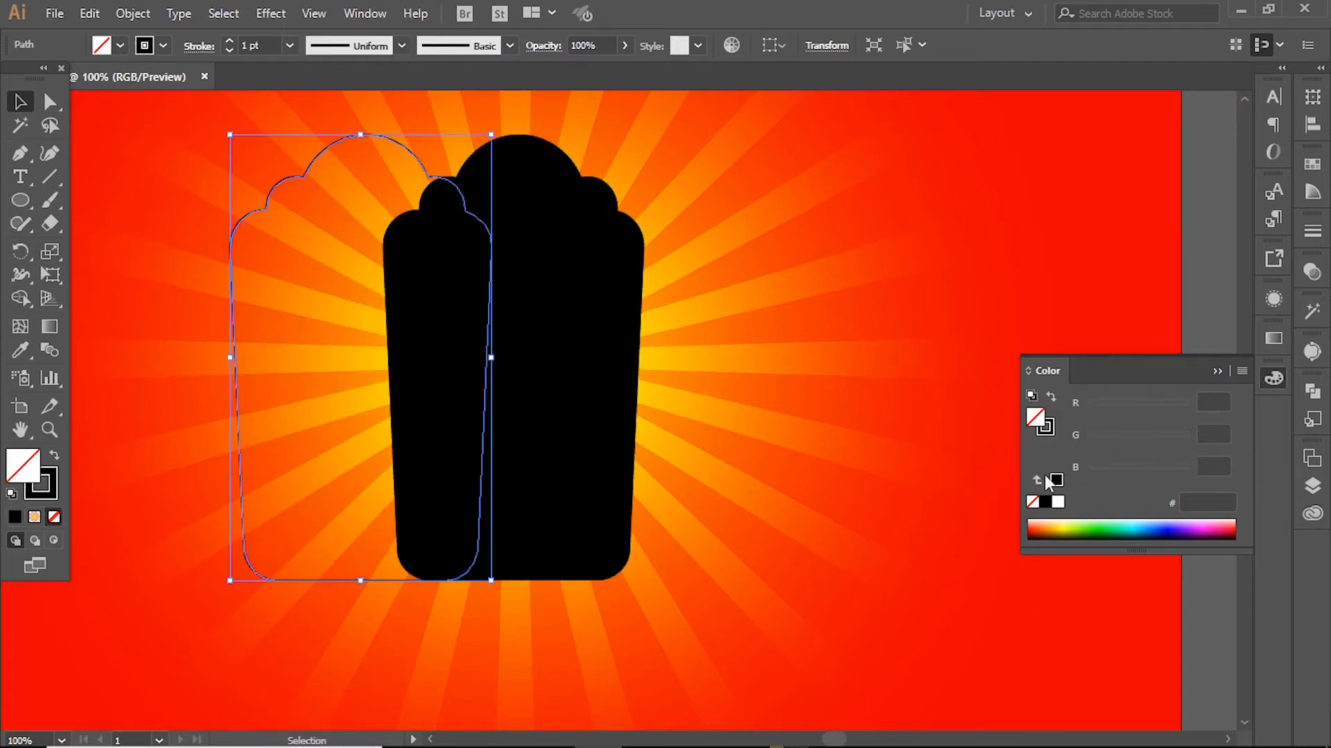
pyautogui.click(1048, 429)
pyautogui.click(1058, 503)
pyautogui.scroll(10, 258, 44)
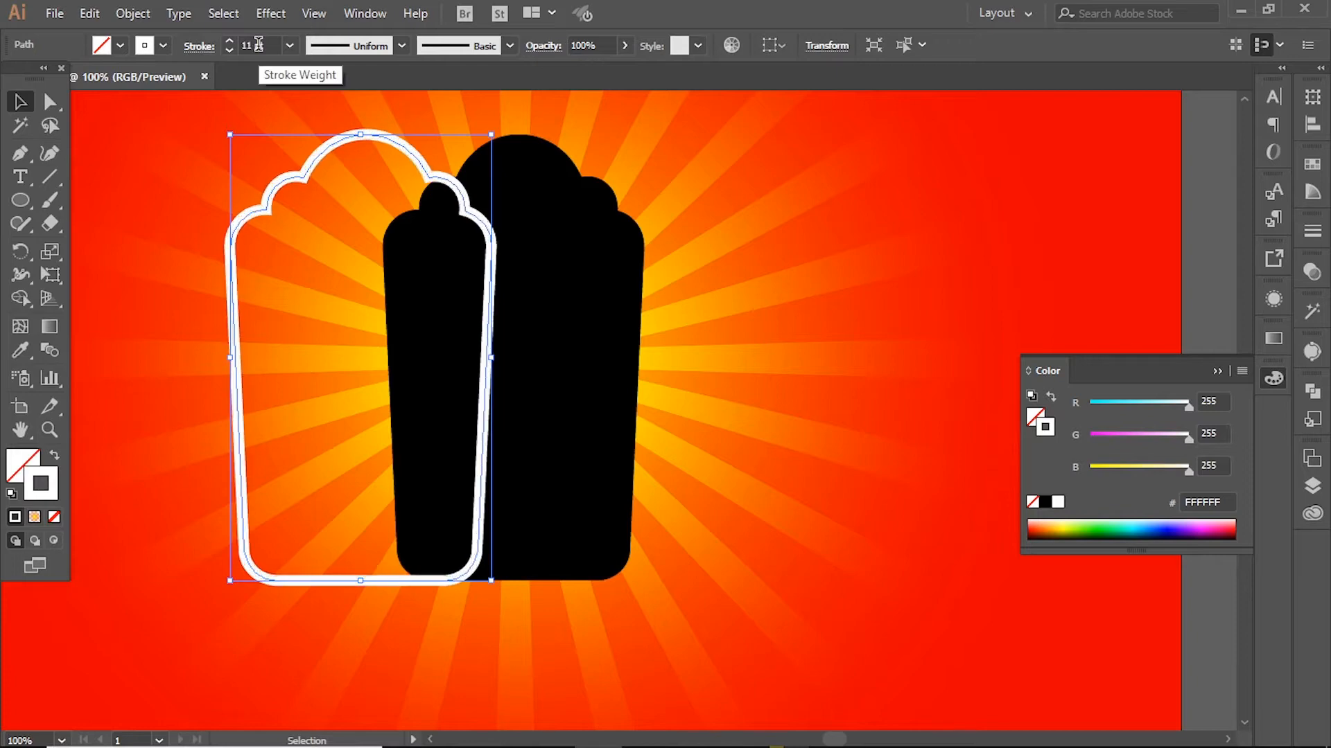
pyautogui.click(132, 13)
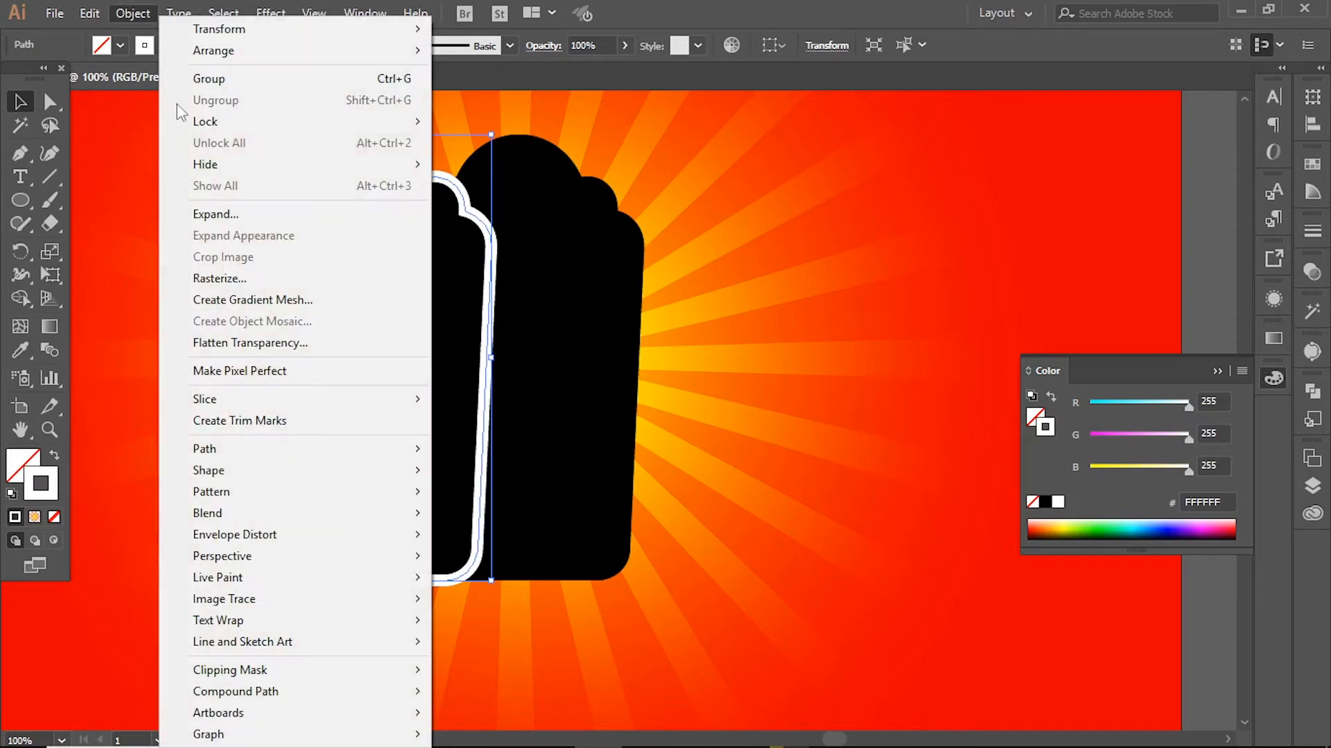
pyautogui.click(489, 236)
# Step: Align the white outline with the black shape and paste it directly behind that shape
pyautogui.hotkey('ctrl', 'shift', 'a')
pyautogui.click(367, 133)
pyautogui.moveTo(366, 131); pyautogui.dragTo(521, 135)
pyautogui.hotkey('ctrl', 'x')
pyautogui.click(510, 210)
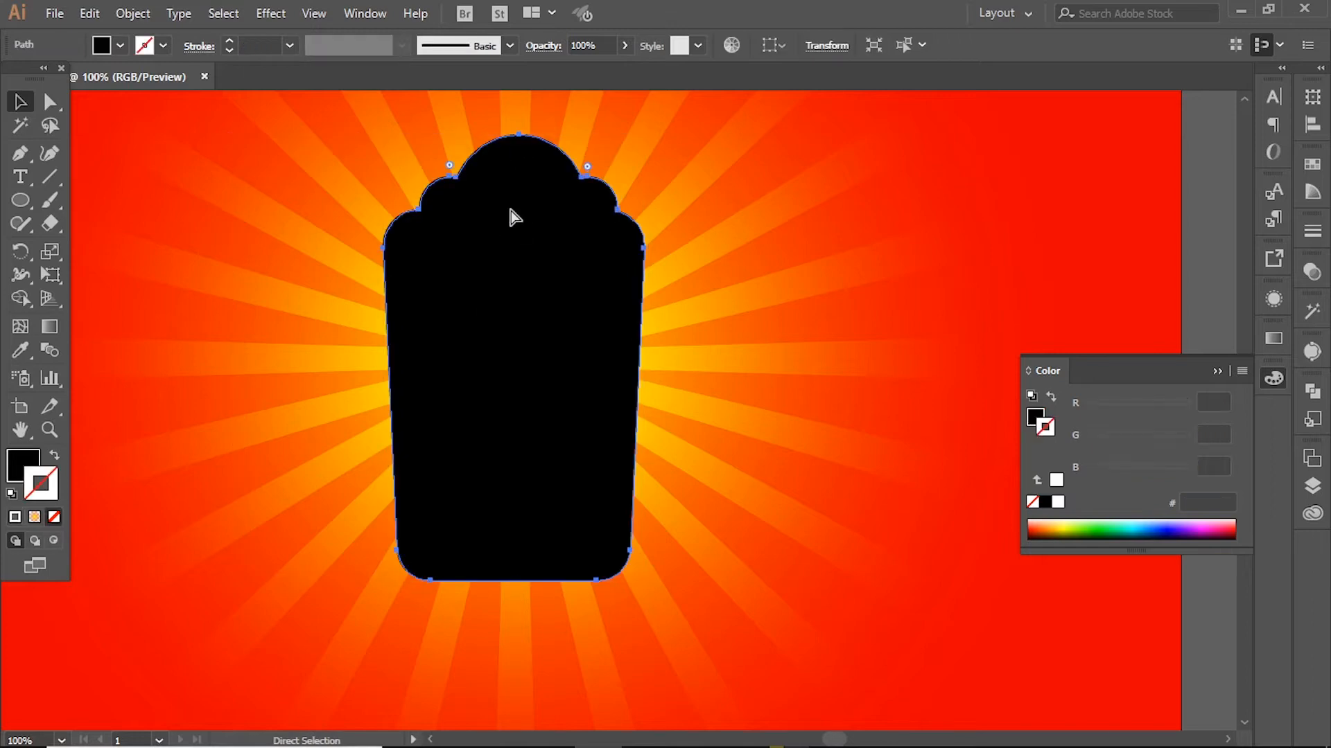
pyautogui.hotkey('ctrl', 'b')
pyautogui.keyDown('shift'); pyautogui.click(510, 217); pyautogui.keyUp('shift')
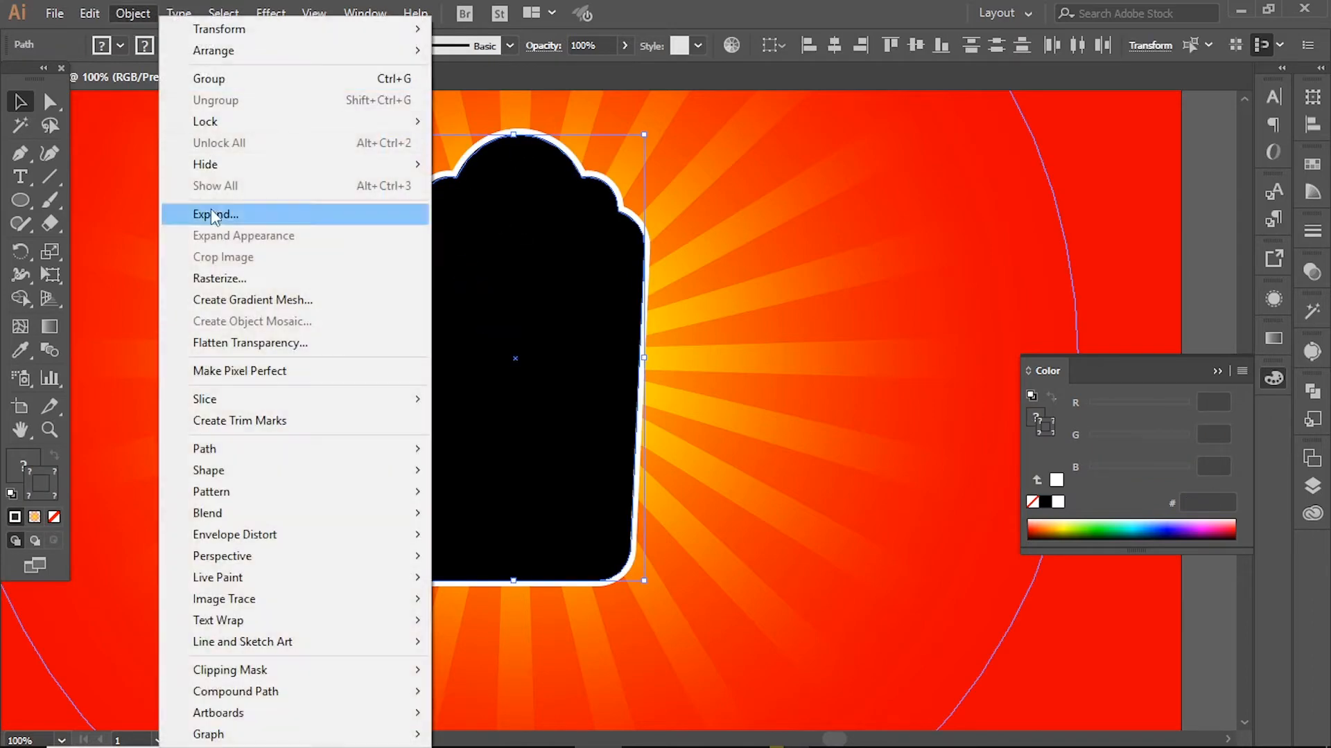
pyautogui.click(215, 214)
pyautogui.click(602, 479)
pyautogui.hotkey('ctrl', 'z')
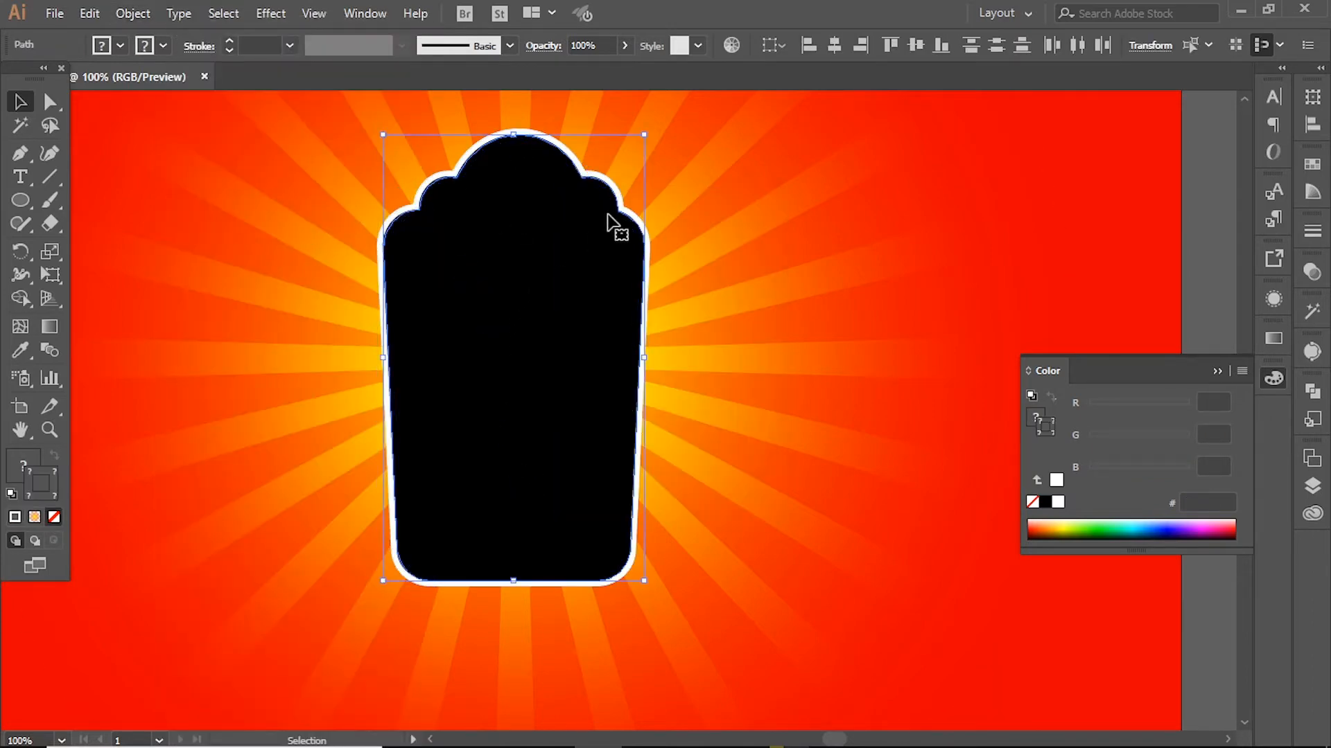
pyautogui.moveTo(477, 209); pyautogui.dragTo(547, 269)
pyautogui.hotkey('ctrl', 'z')
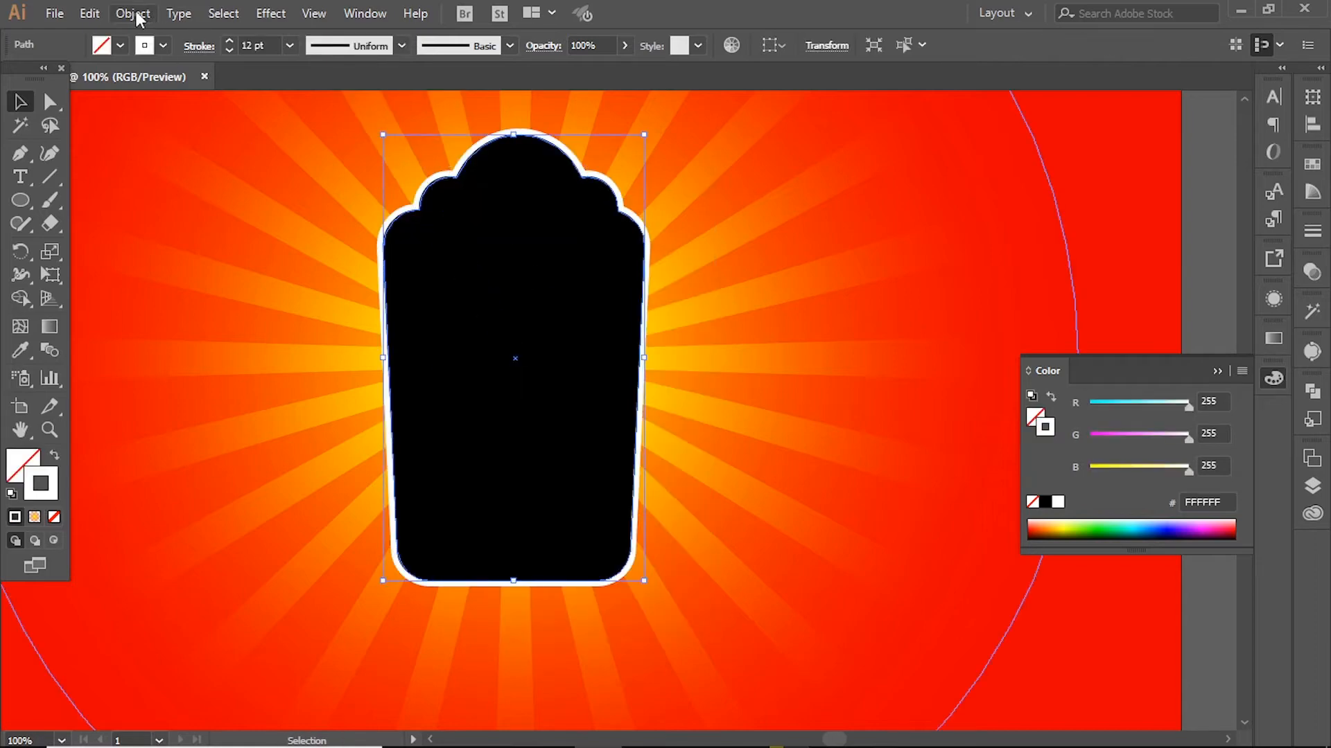
# Step: Expand the white outline's stroke into a filled shape and deselect it
pyautogui.click(134, 14)
pyautogui.click(216, 214)
pyautogui.click(610, 471)
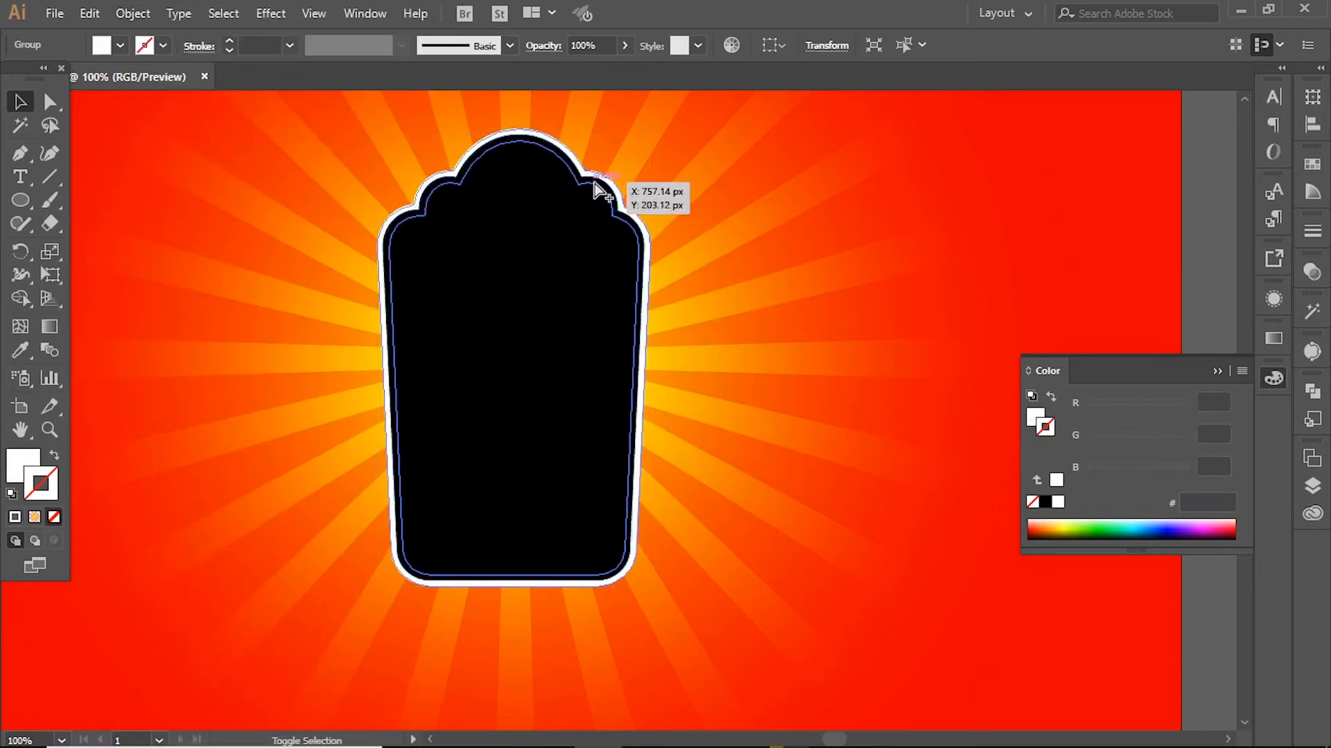
pyautogui.hotkey('ctrl', 'shift', 'a')
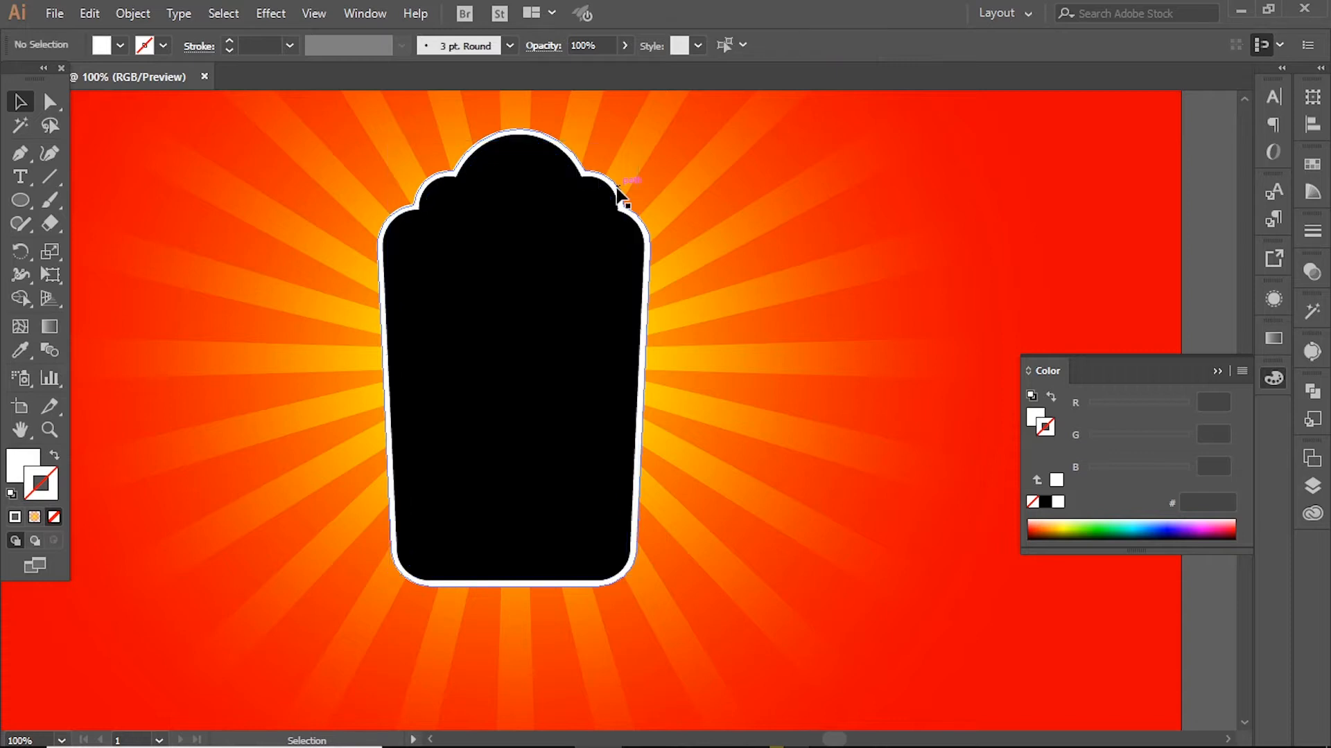
# Step: Enlarge the expanded white outline into a wider border around the black shape, extending it further below the base
pyautogui.moveTo(652, 133); pyautogui.dragTo(662, 126)
pyautogui.moveTo(514, 594); pyautogui.dragTo(516, 642)
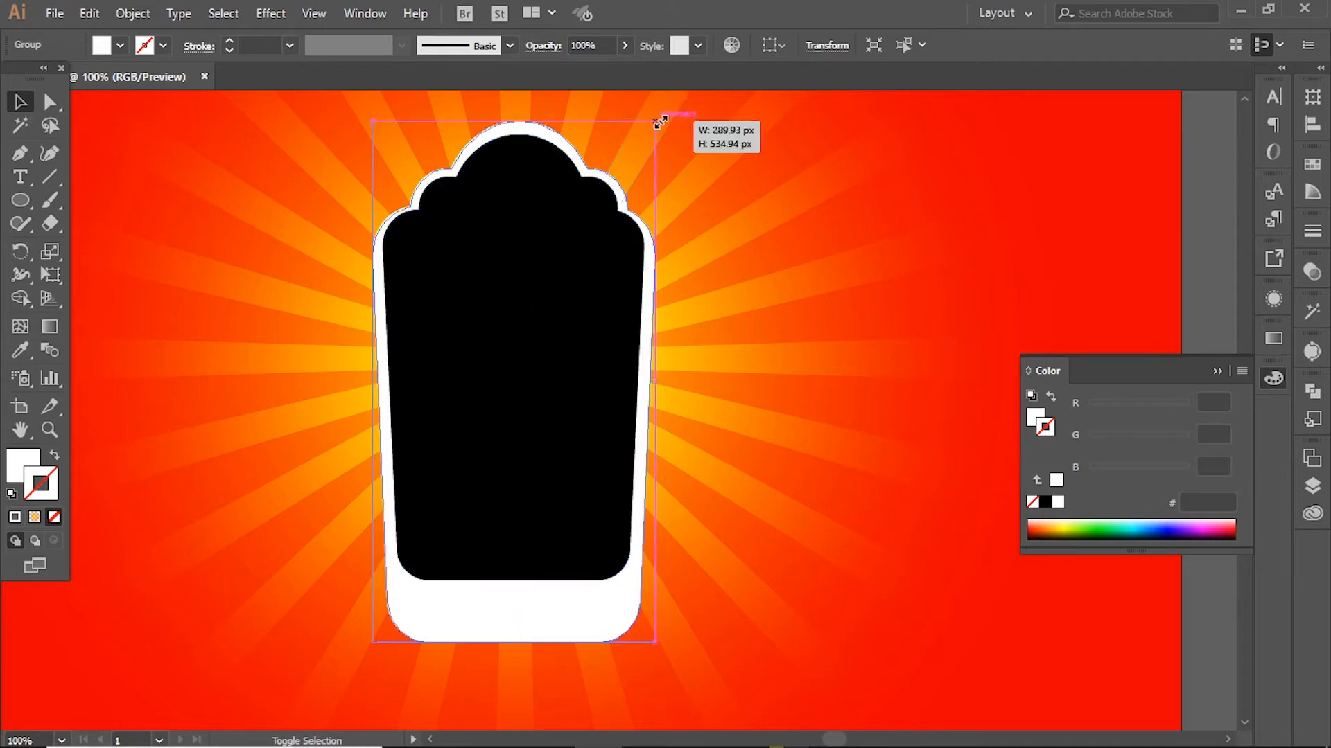
pyautogui.moveTo(661, 123); pyautogui.dragTo(657, 119)
pyautogui.moveTo(519, 125); pyautogui.dragTo(519, 125)
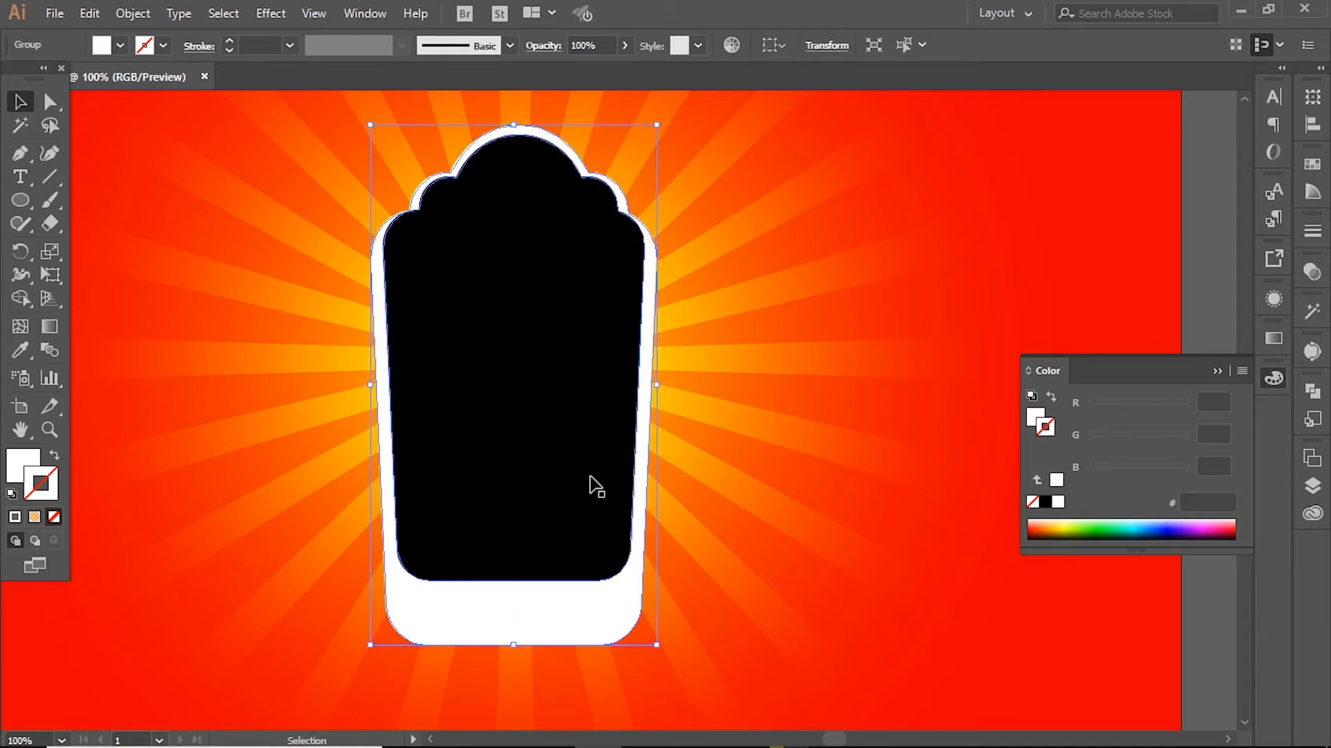
pyautogui.moveTo(512, 646); pyautogui.dragTo(513, 613)
pyautogui.moveTo(653, 124); pyautogui.dragTo(660, 119)
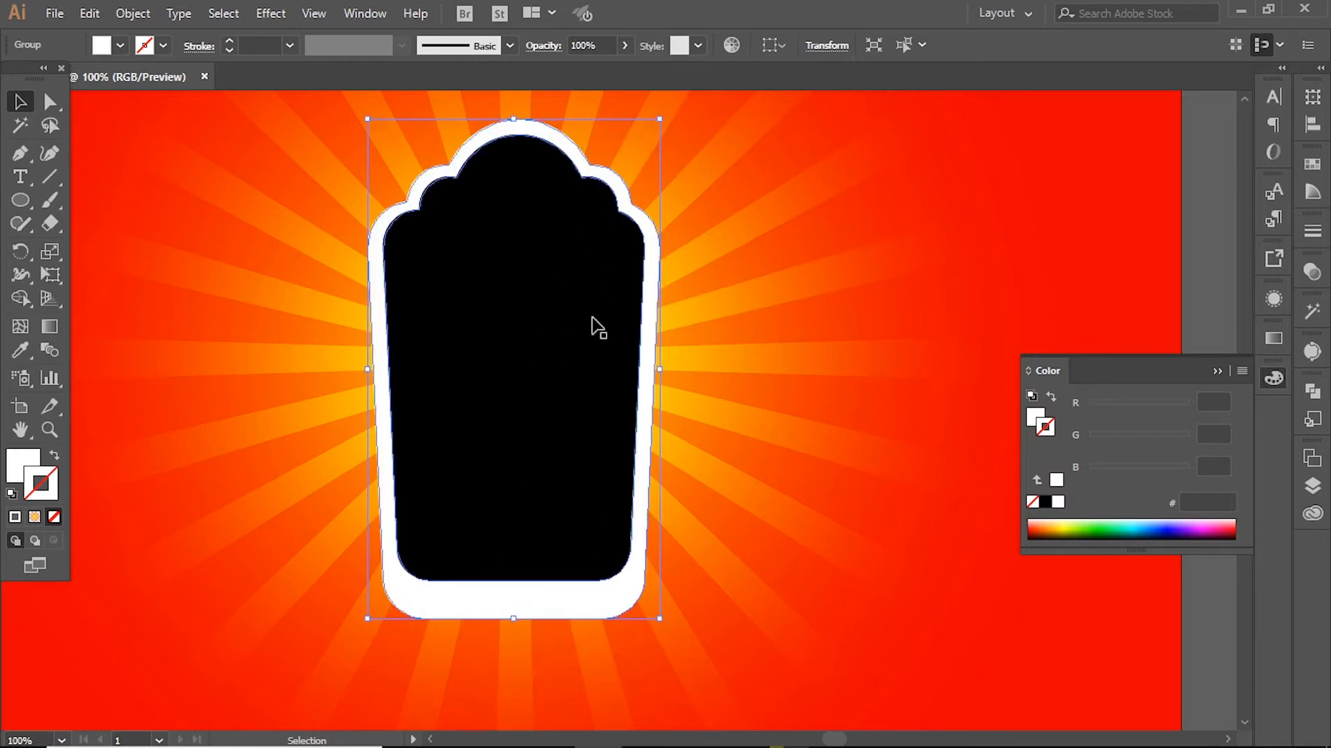
pyautogui.moveTo(511, 618); pyautogui.dragTo(513, 644)
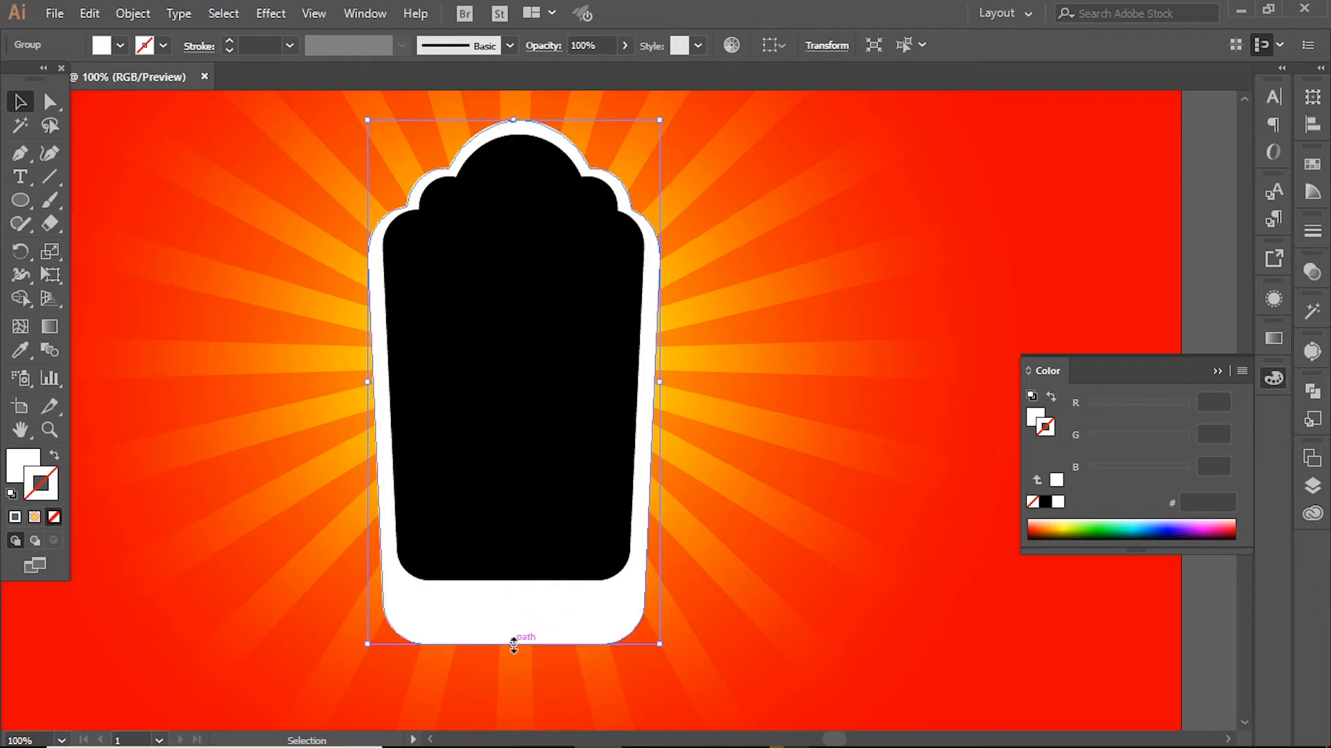
pyautogui.moveTo(513, 120); pyautogui.dragTo(506, 138)
pyautogui.moveTo(516, 644); pyautogui.dragTo(516, 632)
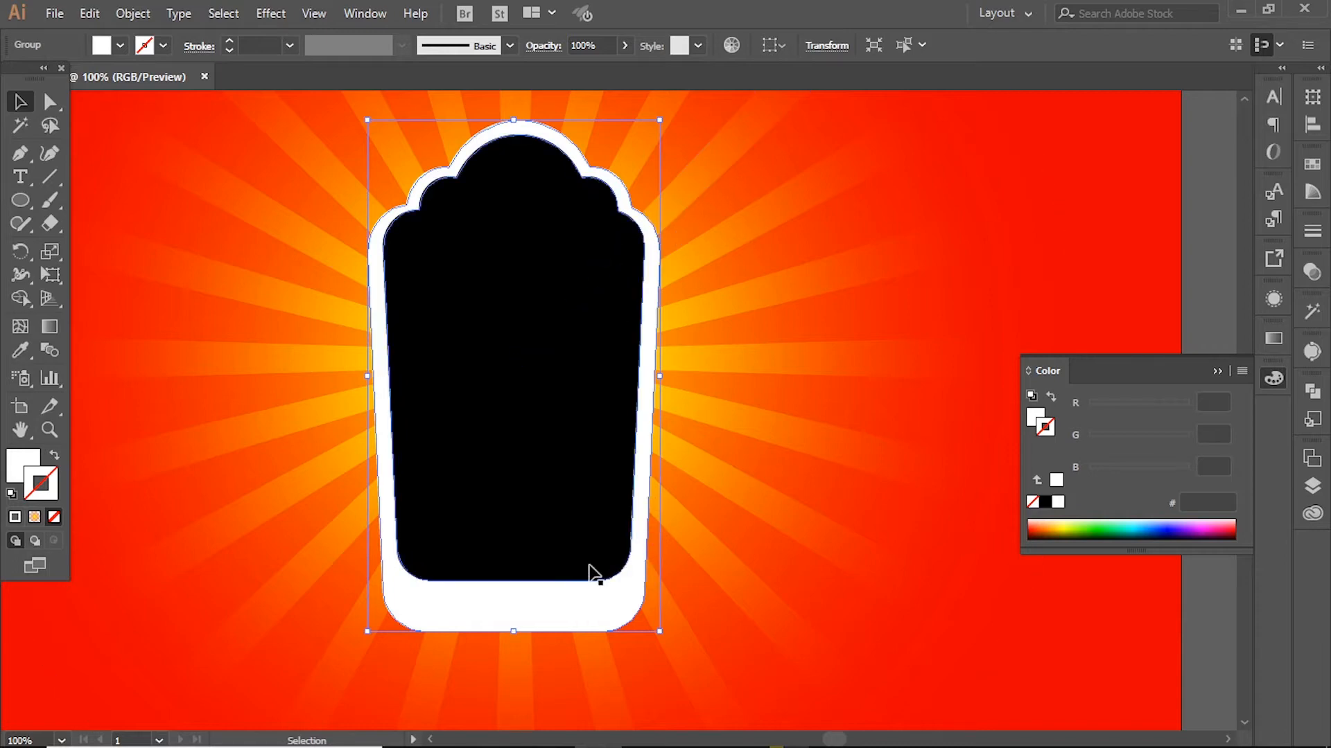
# Step: Shorten the black shape slightly from its base and scale the white backing down a little about its center
pyautogui.hotkey('shift', 'ctrl', 'g')
pyautogui.click(521, 574)
pyautogui.moveTo(520, 579); pyautogui.dragTo(518, 566)
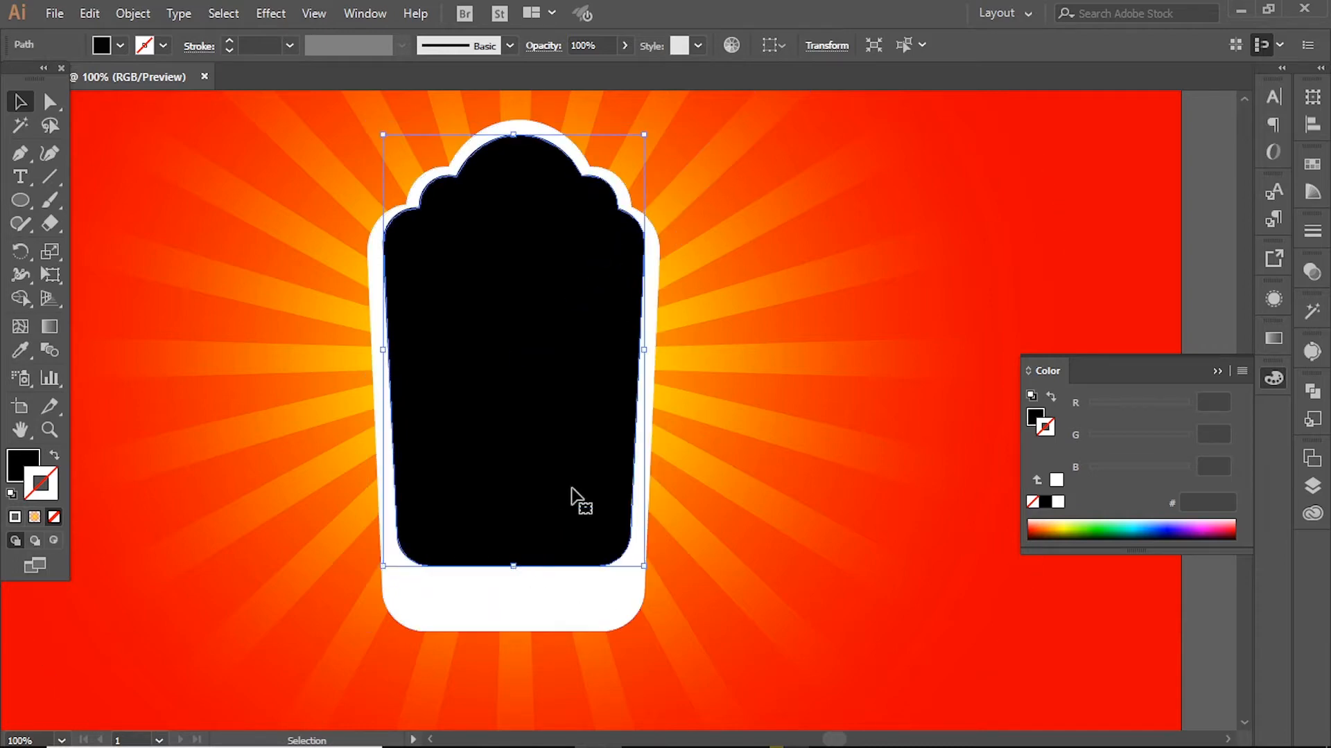
pyautogui.click(543, 593)
pyautogui.scroll(-1, 573, 392)
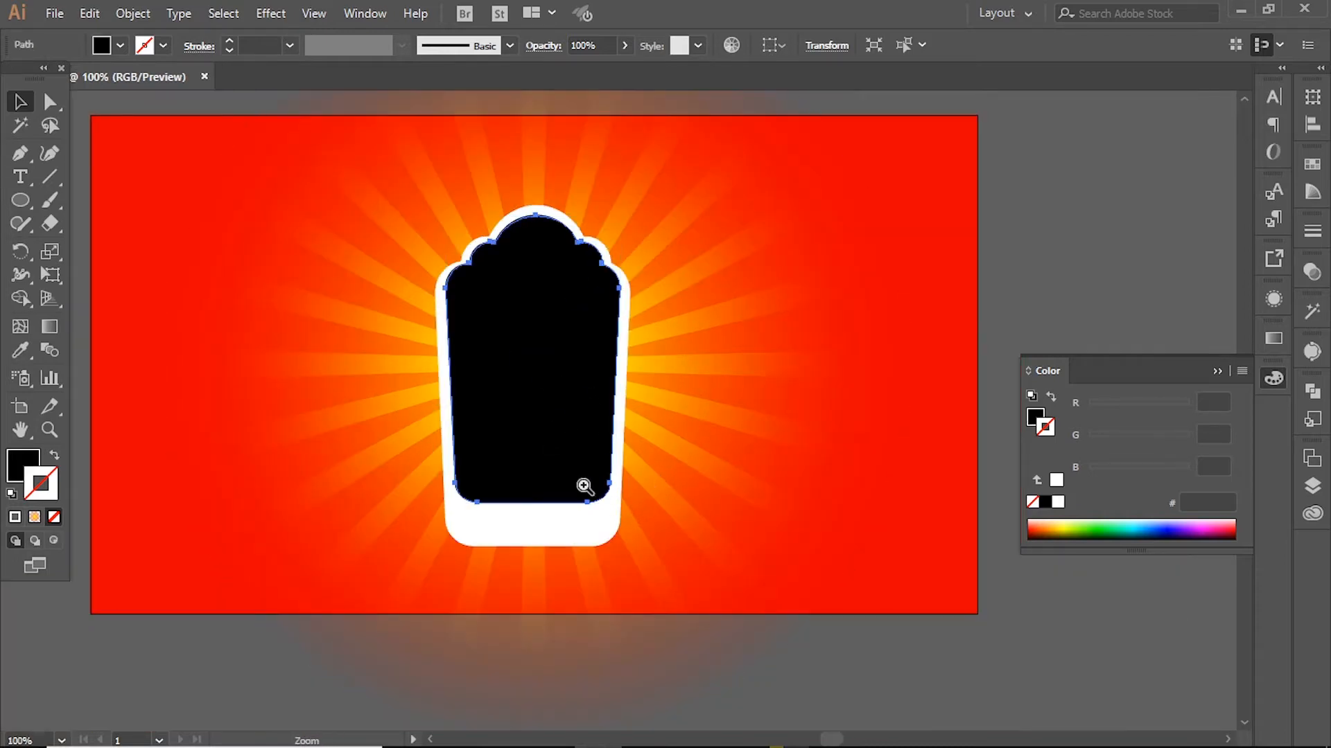
pyautogui.scroll(1, 586, 484)
pyautogui.moveTo(567, 583); pyautogui.dragTo(566, 567)
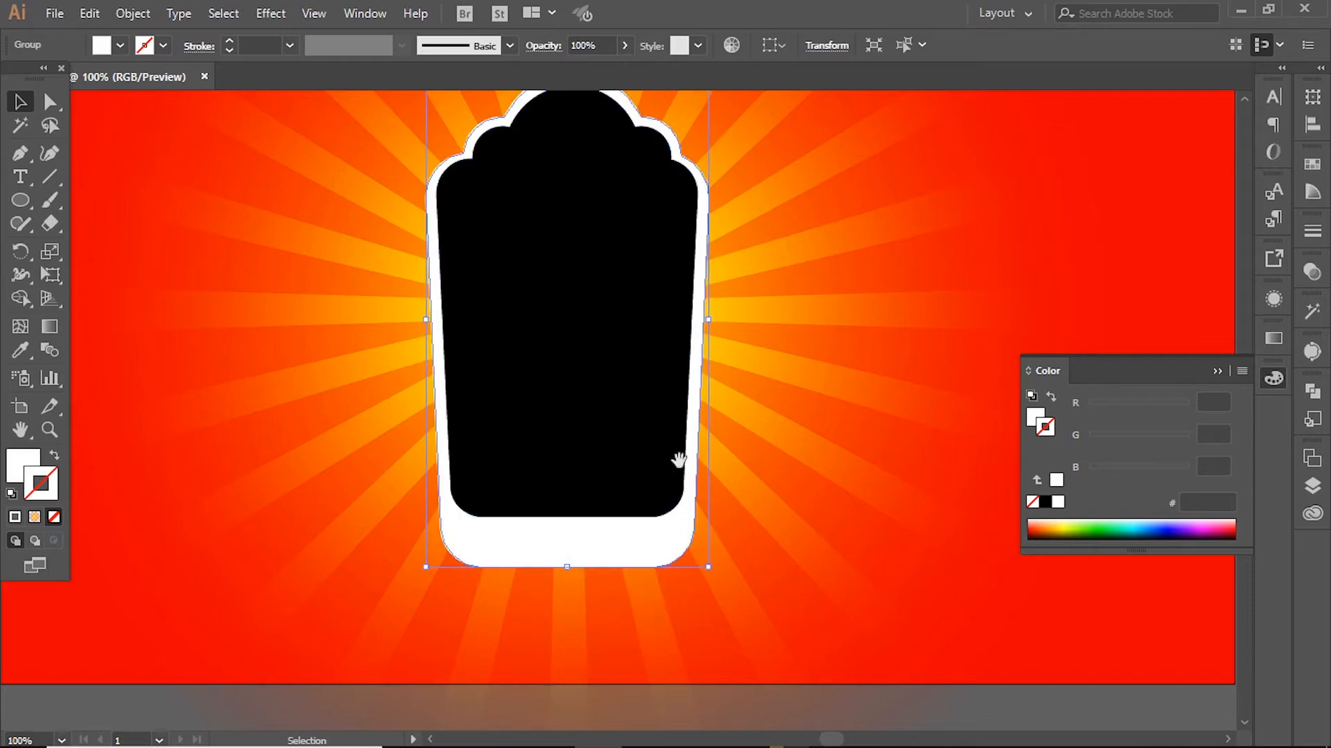
# Step: Nudge the black shape up slightly within the white backing
pyautogui.moveTo(722, 450); pyautogui.dragTo(680, 512)
pyautogui.click(608, 478)
pyautogui.press('Up')
pyautogui.press('Up')
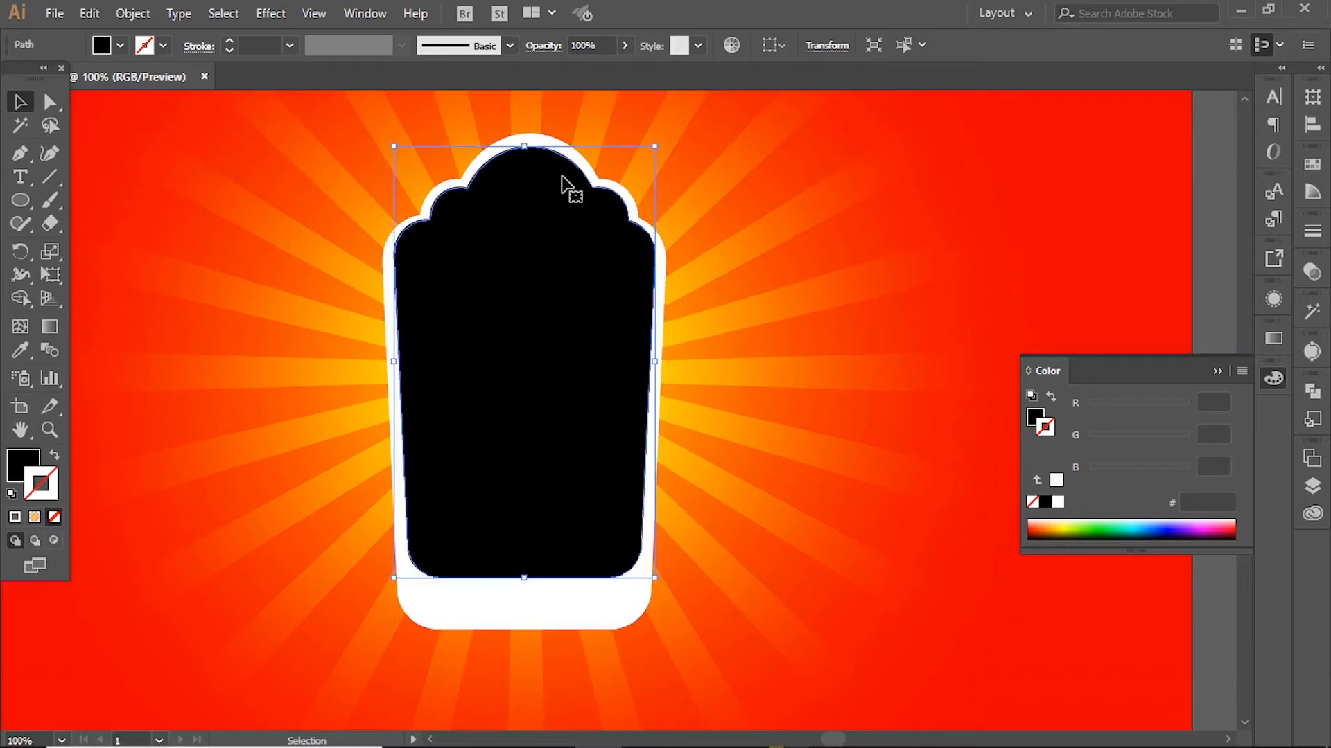
# Step: Duplicate the white backing to its left and give the copy no fill and a 16 pt #FFD800 yellow stroke
pyautogui.moveTo(660, 335); pyautogui.dragTo(432, 347)
pyautogui.click(33, 459)
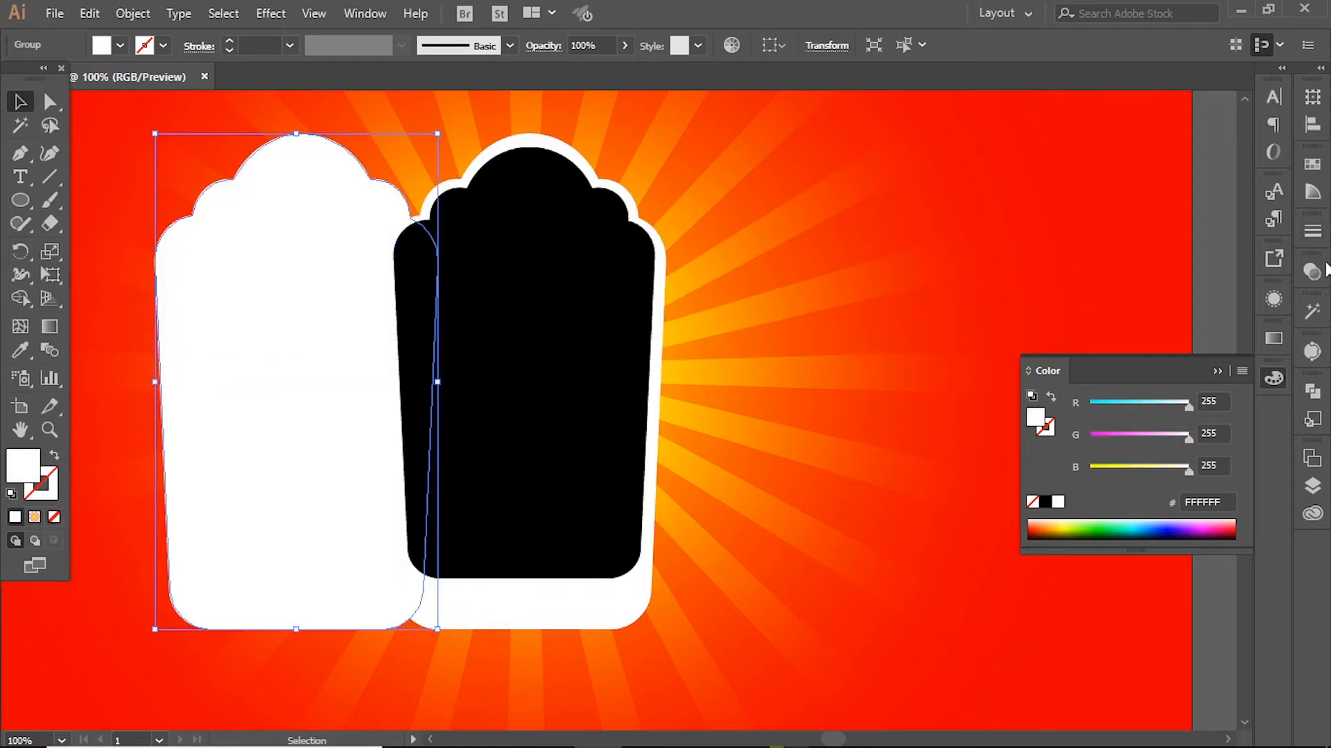
pyautogui.moveTo(1188, 439); pyautogui.dragTo(1173, 438)
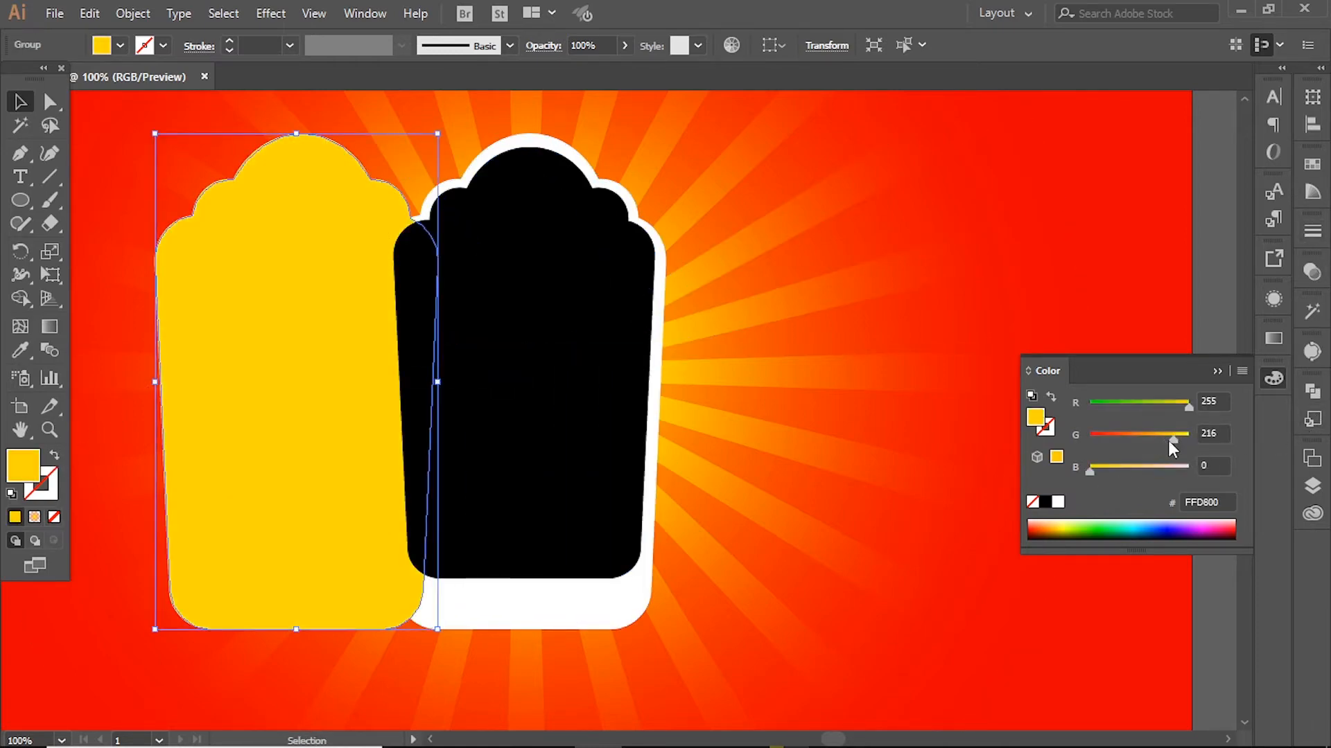
pyautogui.click(132, 13)
pyautogui.click(139, 16)
pyautogui.click(55, 456)
pyautogui.scroll(15, 248, 46)
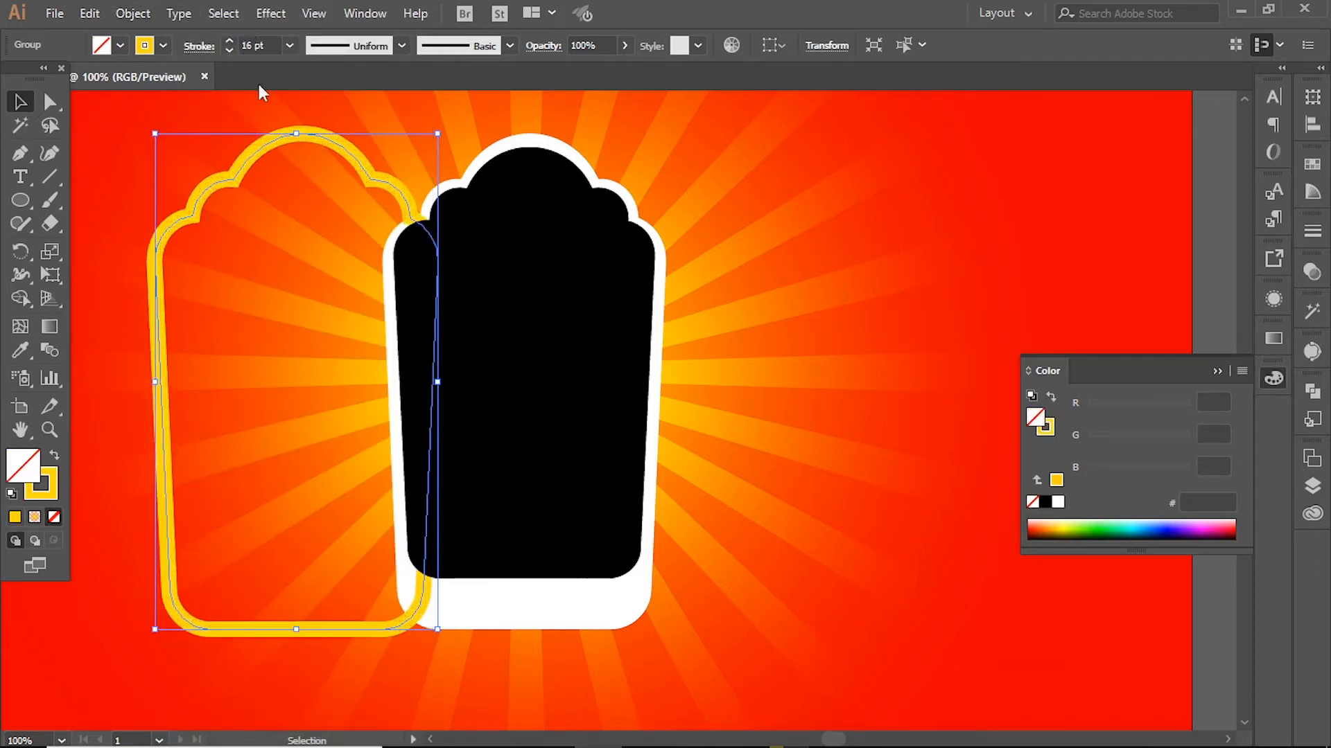
# Step: Align the yellow outline with the white backing and paste it directly behind that backing
pyautogui.moveTo(305, 134); pyautogui.dragTo(532, 134)
pyautogui.hotkey('ctrl', 'x')
pyautogui.click(548, 601)
pyautogui.hotkey('ctrl', 'b')
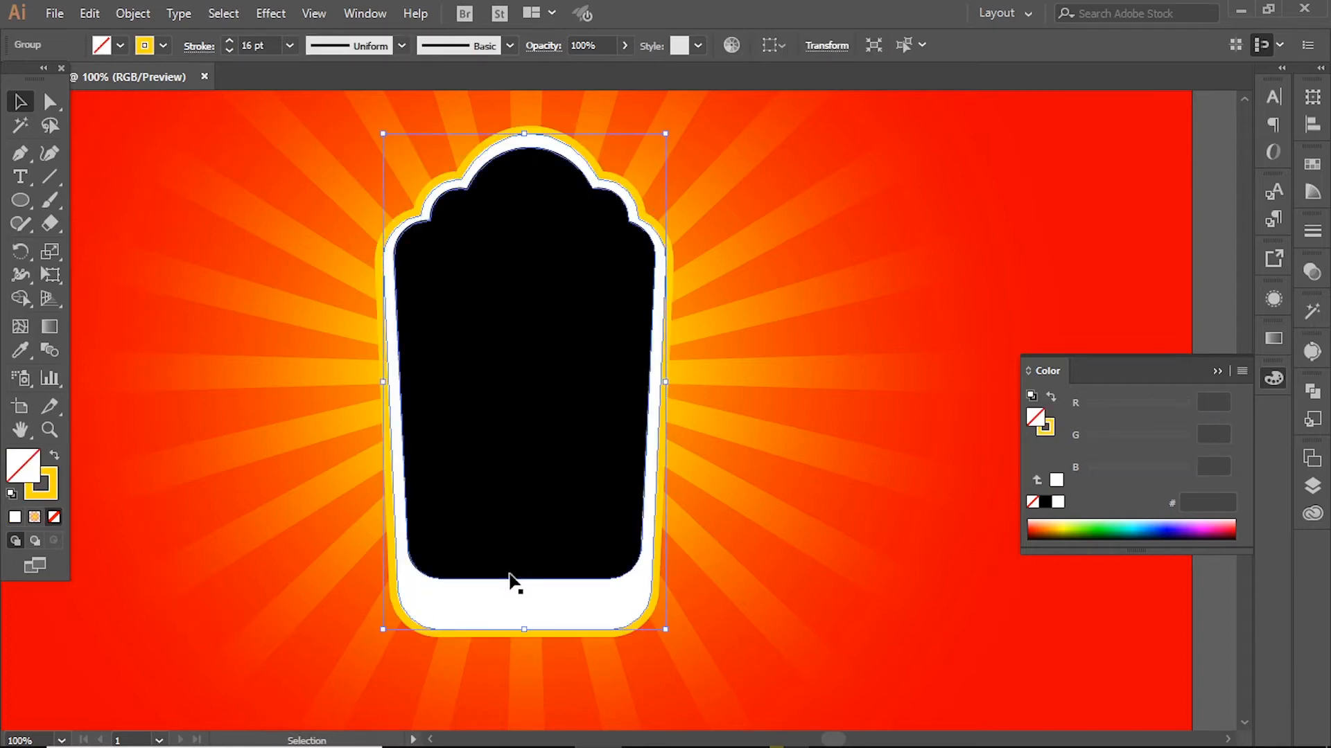
# Step: Expand the yellow outline's stroke into a filled shape and deselect it
pyautogui.click(133, 13)
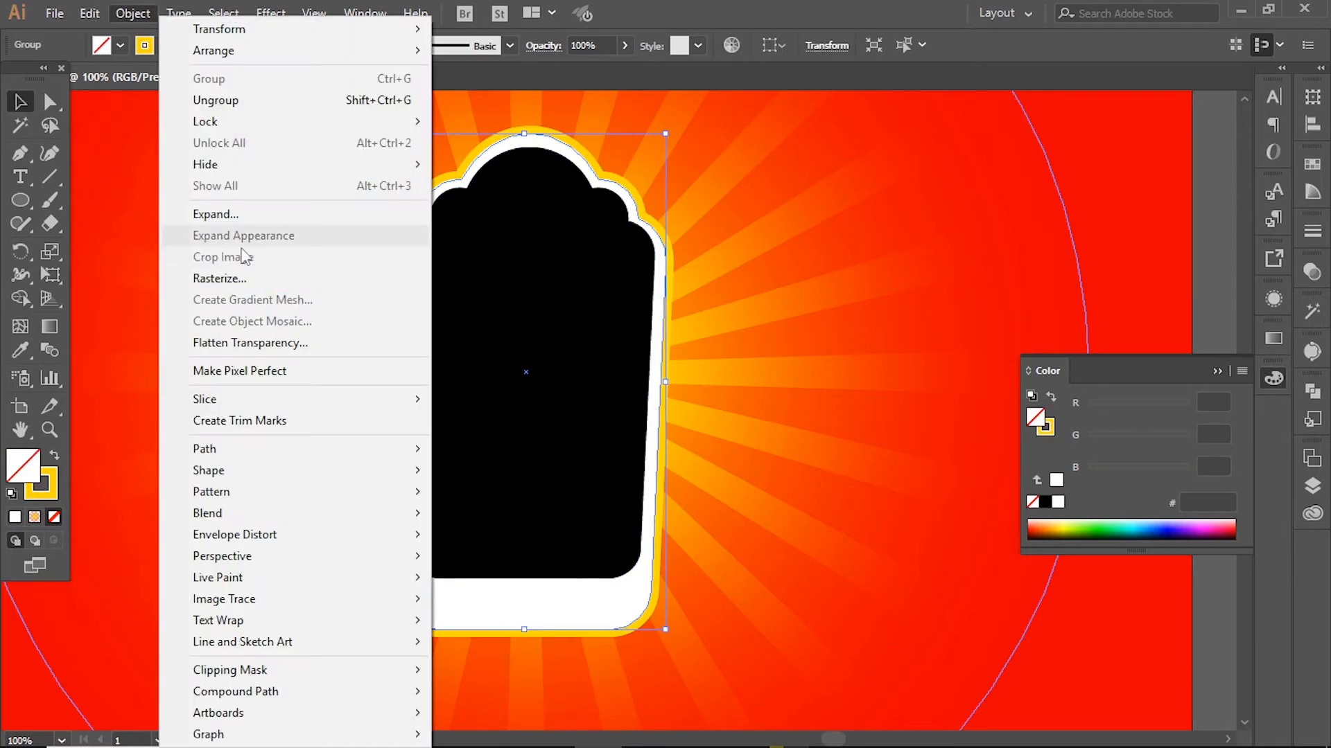
pyautogui.click(217, 214)
pyautogui.click(615, 470)
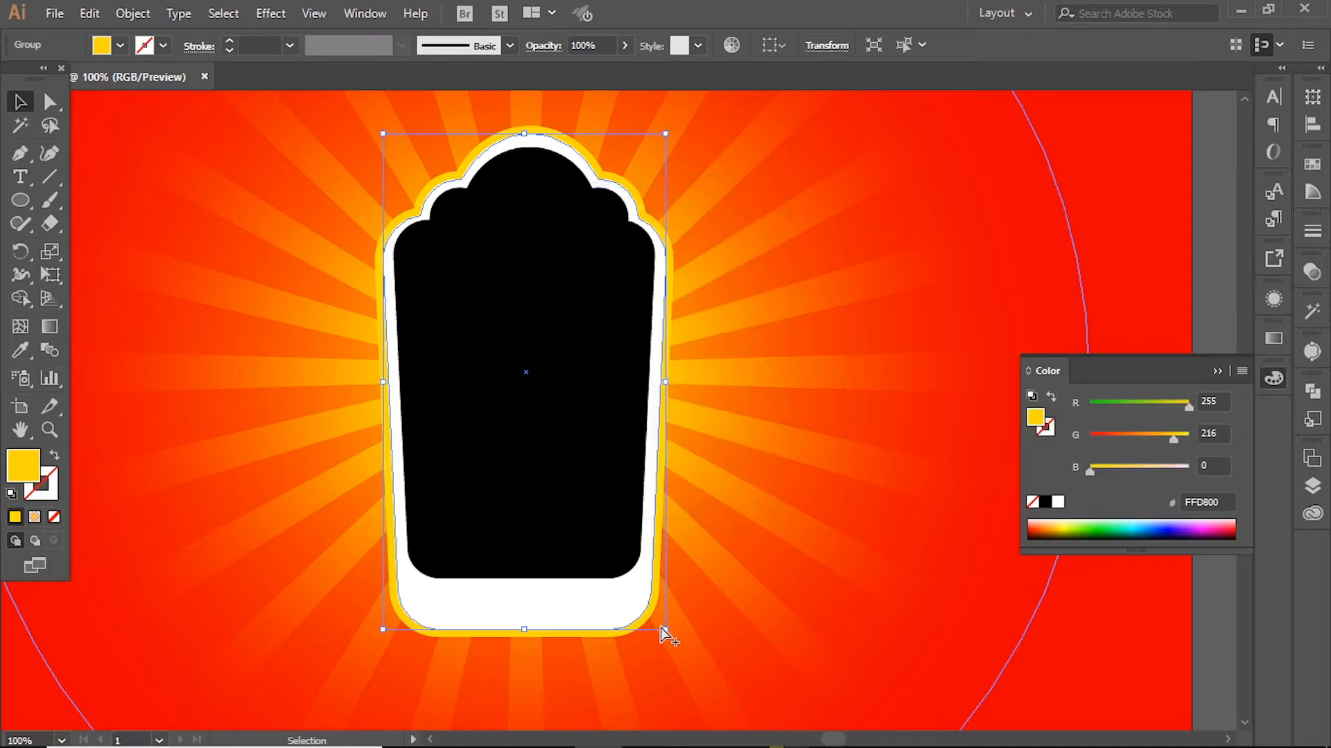
pyautogui.click(662, 632)
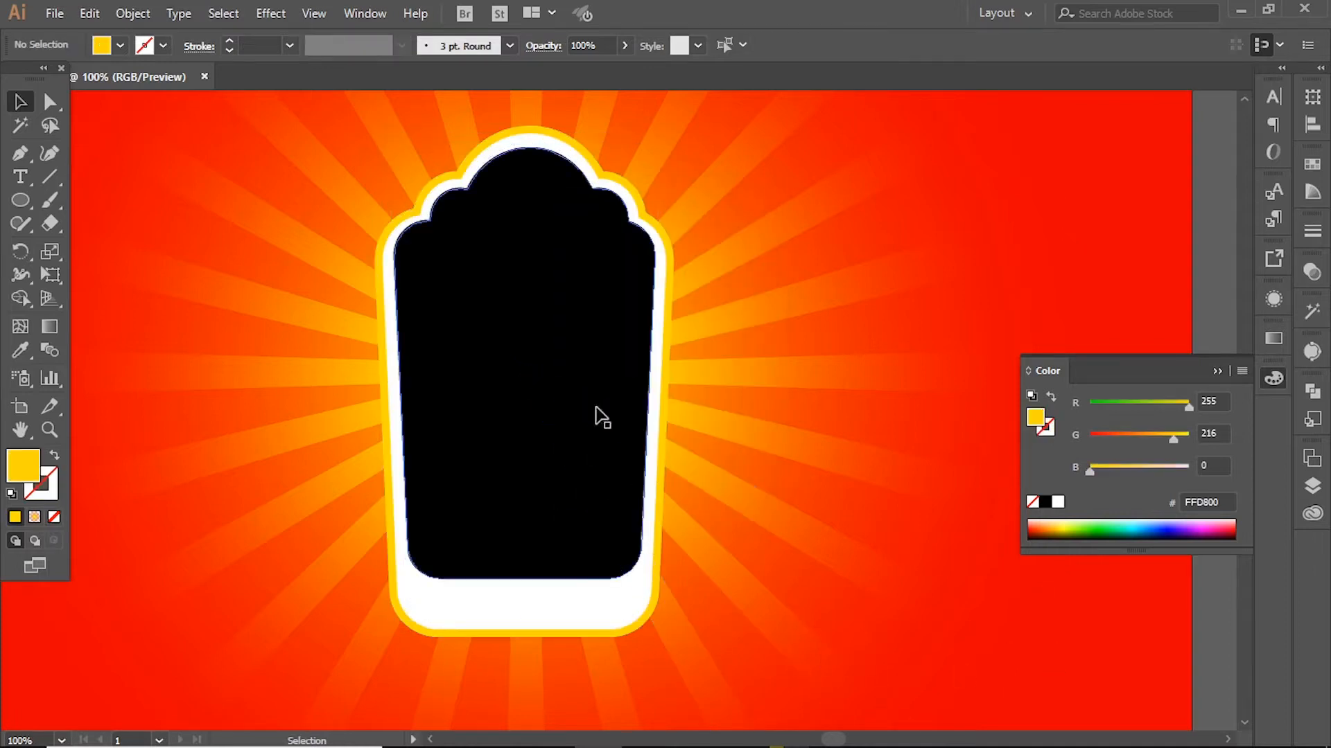
# Step: Shorten the white and yellow backings together slightly from their base
pyautogui.keyDown('ctrl'); pyautogui.click(595, 397); pyautogui.keyUp('ctrl')
pyautogui.moveTo(593, 394); pyautogui.dragTo(570, 464)
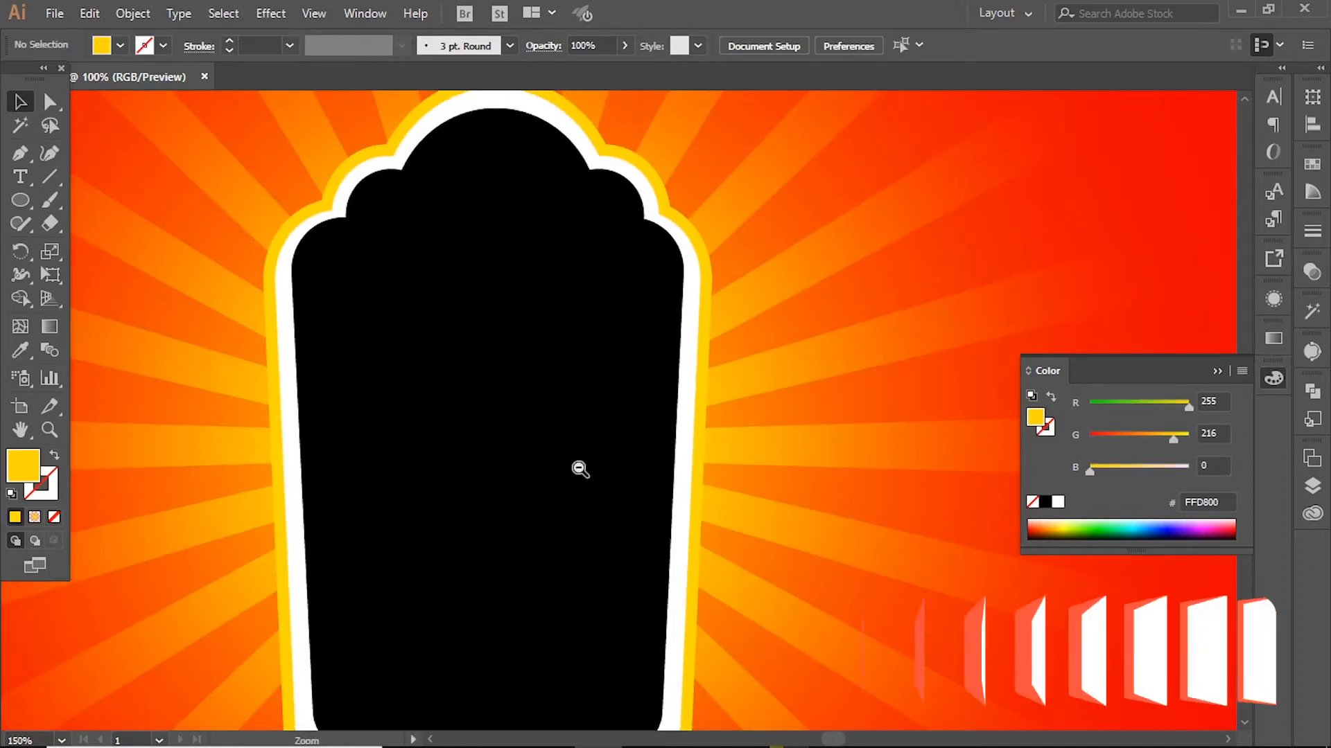
pyautogui.keyDown('ctrl'); pyautogui.keyDown('alt'); pyautogui.click(579, 469); pyautogui.keyUp('alt'); pyautogui.keyUp('ctrl')
pyautogui.click(544, 666)
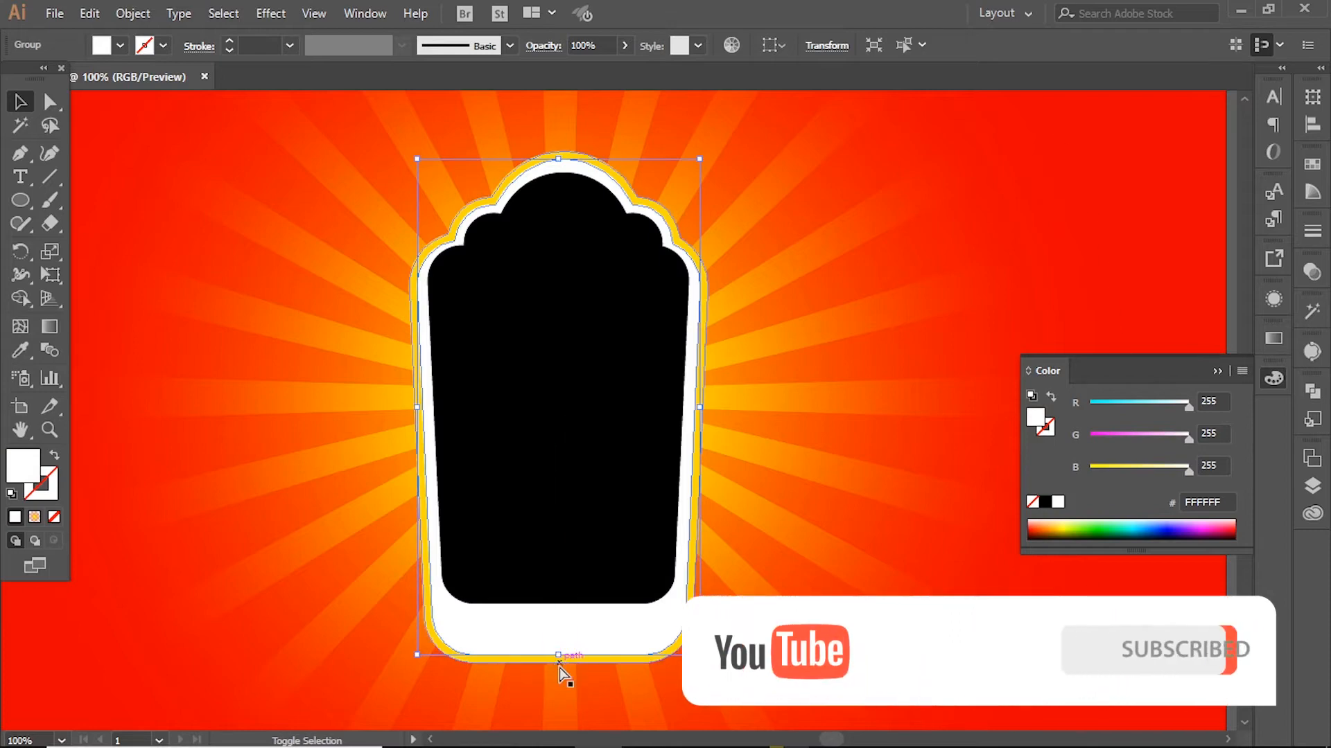
pyautogui.keyDown('shift'); pyautogui.click(559, 663); pyautogui.keyUp('shift')
pyautogui.moveTo(558, 663); pyautogui.dragTo(559, 655)
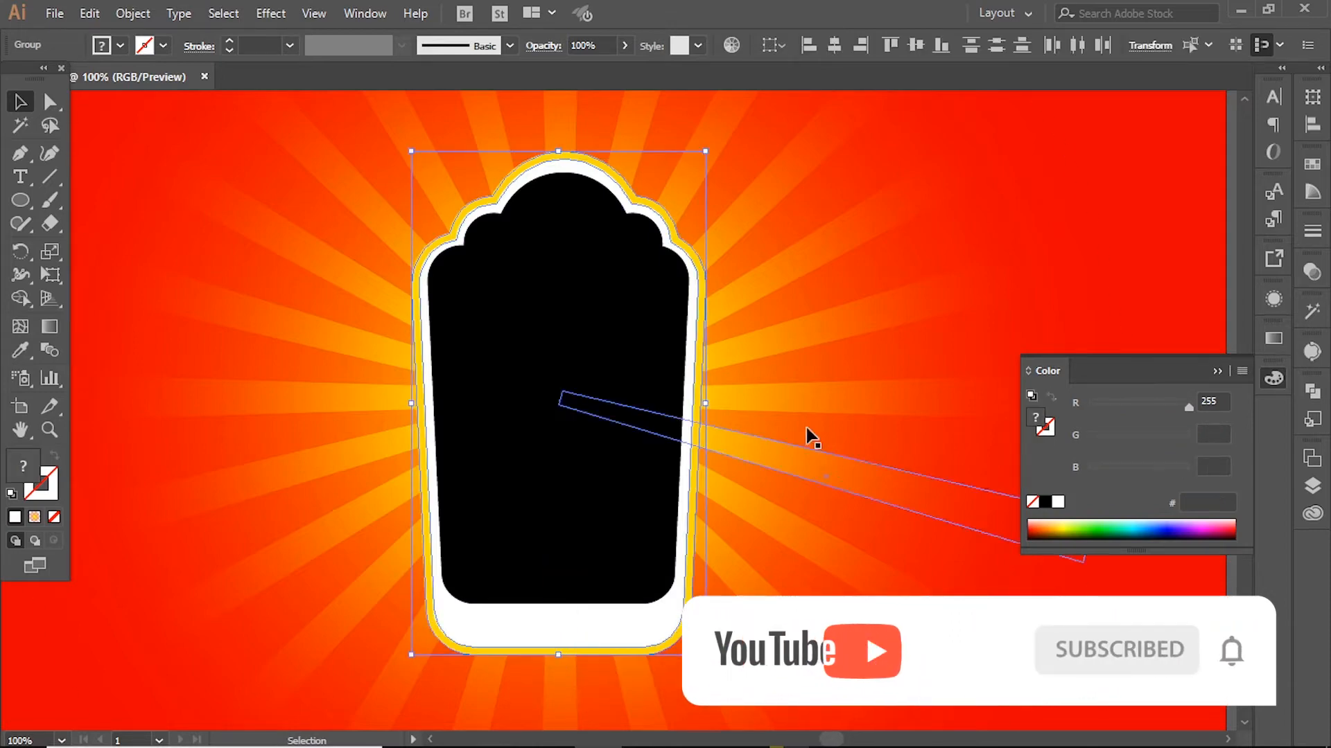
pyautogui.keyDown('ctrl'); pyautogui.click(609, 405); pyautogui.keyUp('ctrl')
# Step: Open the tomato image file potato.png
pyautogui.hotkey('ctrl', 'o')
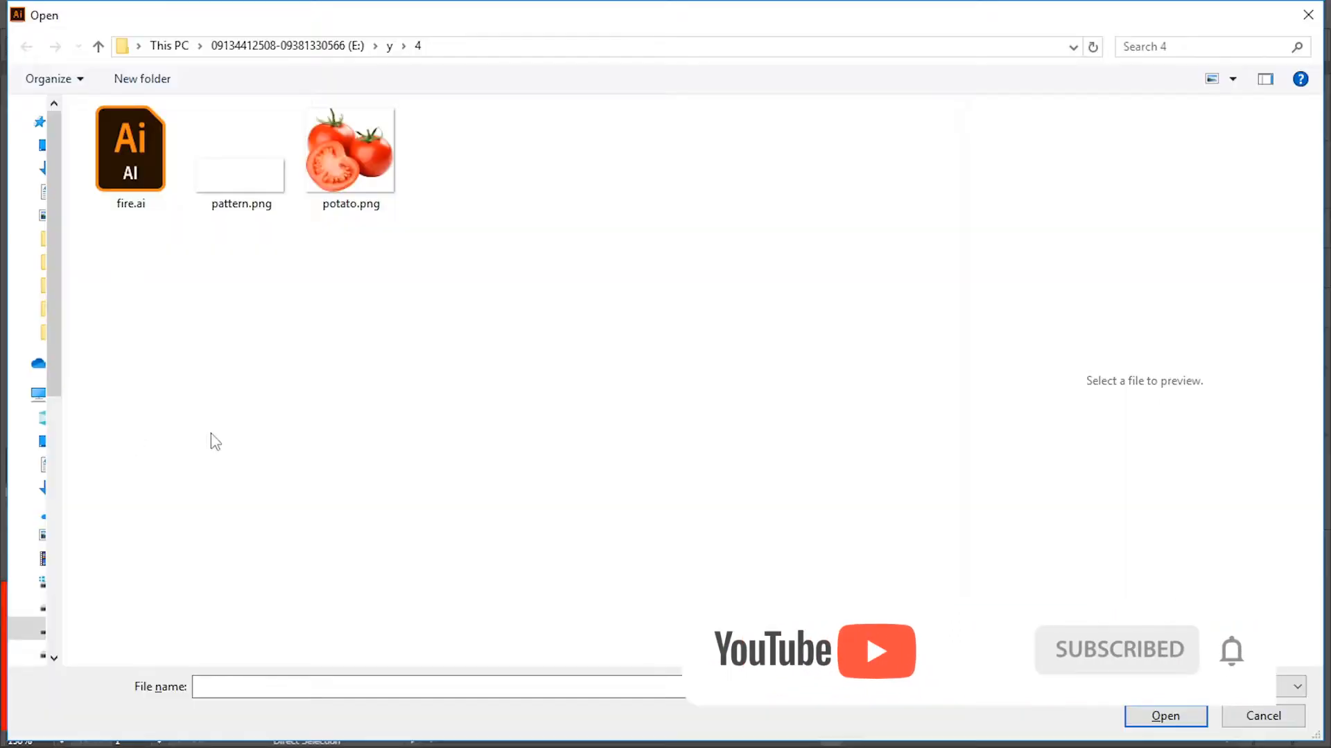
pyautogui.moveTo(79, 223); pyautogui.dragTo(102, 223)
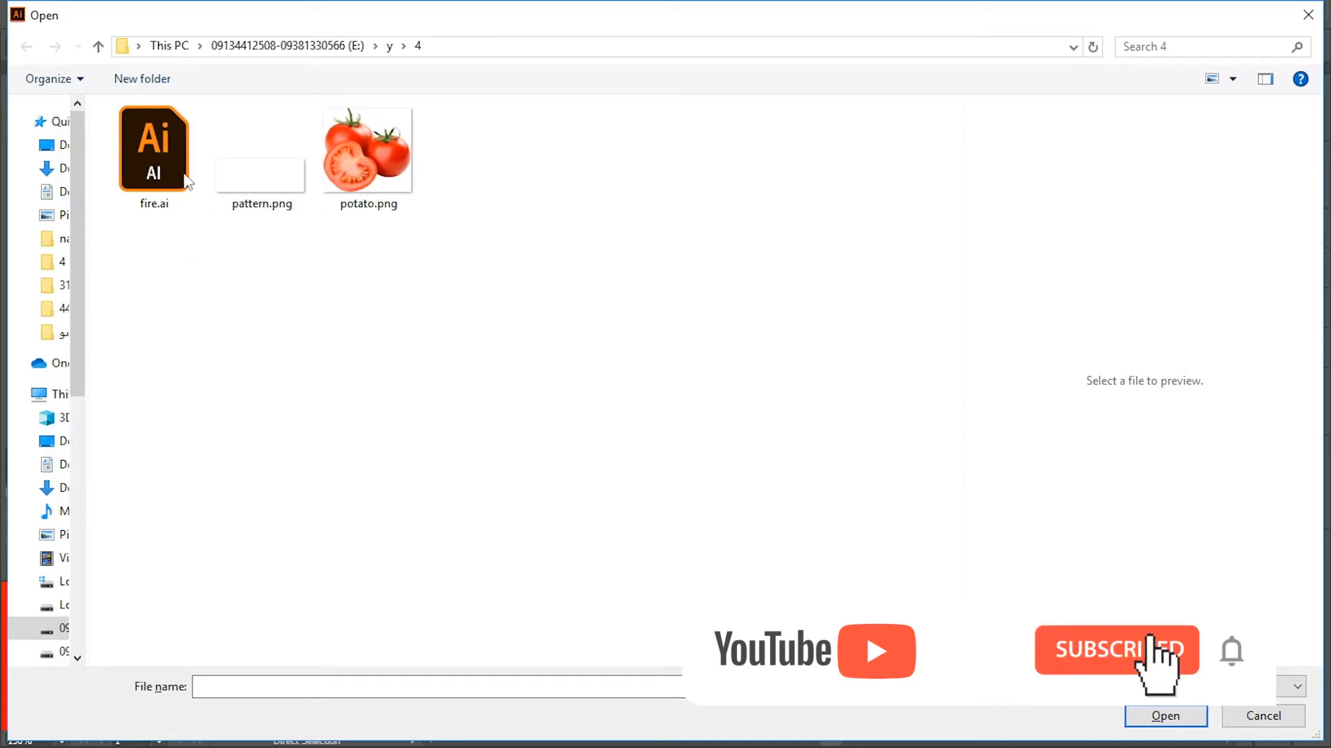
pyautogui.click(154, 149)
pyautogui.click(374, 173)
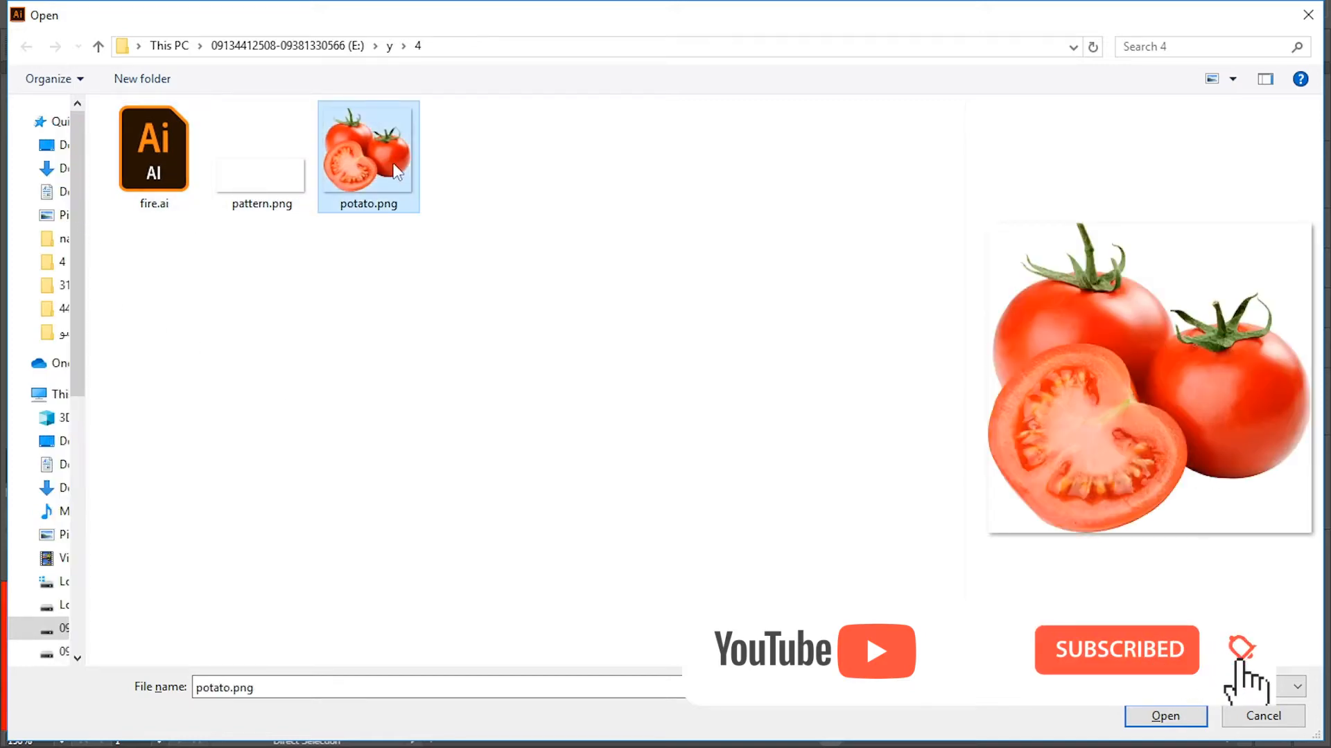
pyautogui.doubleClick(374, 174)
# Step: Move the tomato image into the sunburst document and close its source file
pyautogui.hotkey('ctrl', '-')
pyautogui.hotkey('ctrl', '-')
pyautogui.hotkey('ctrl', '-')
pyautogui.hotkey('ctrl', '-')
pyautogui.hotkey('ctrl', '-')
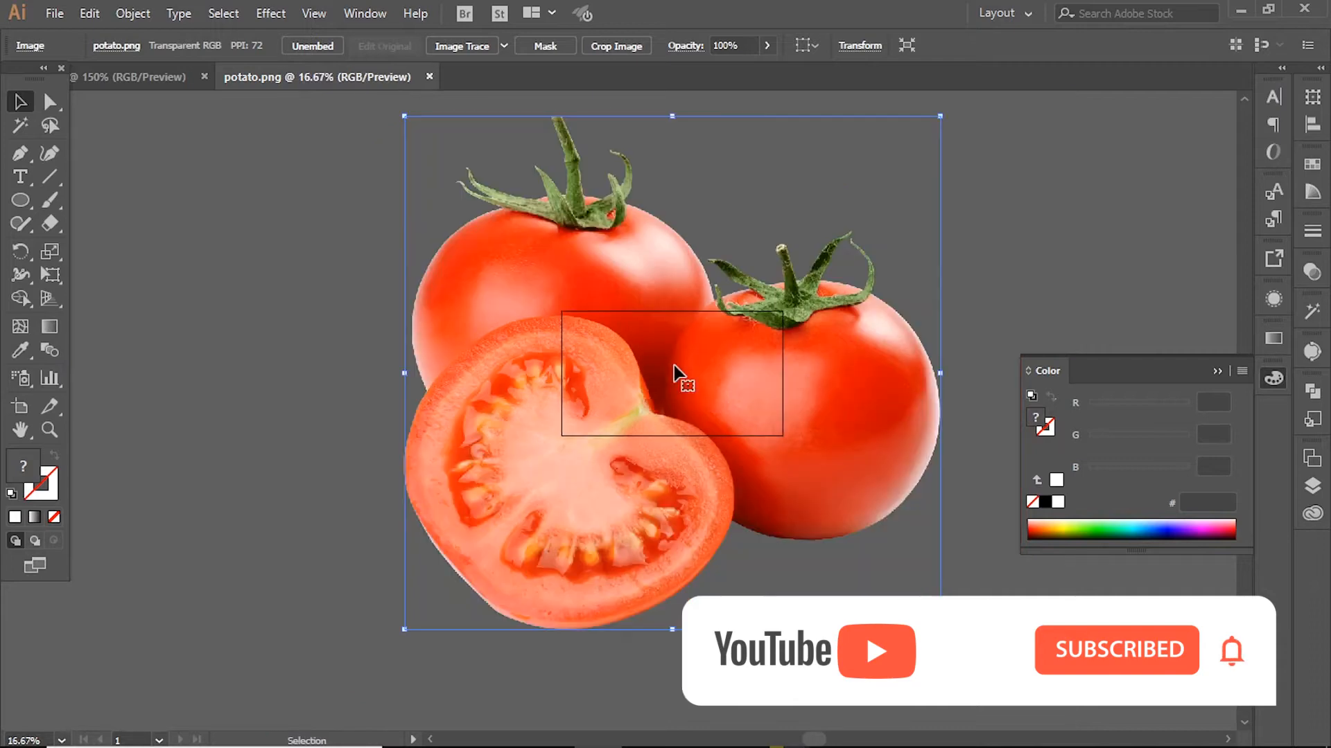
pyautogui.press('Delete')
pyautogui.hotkey('ctrl', 'w')
pyautogui.click(731, 406)
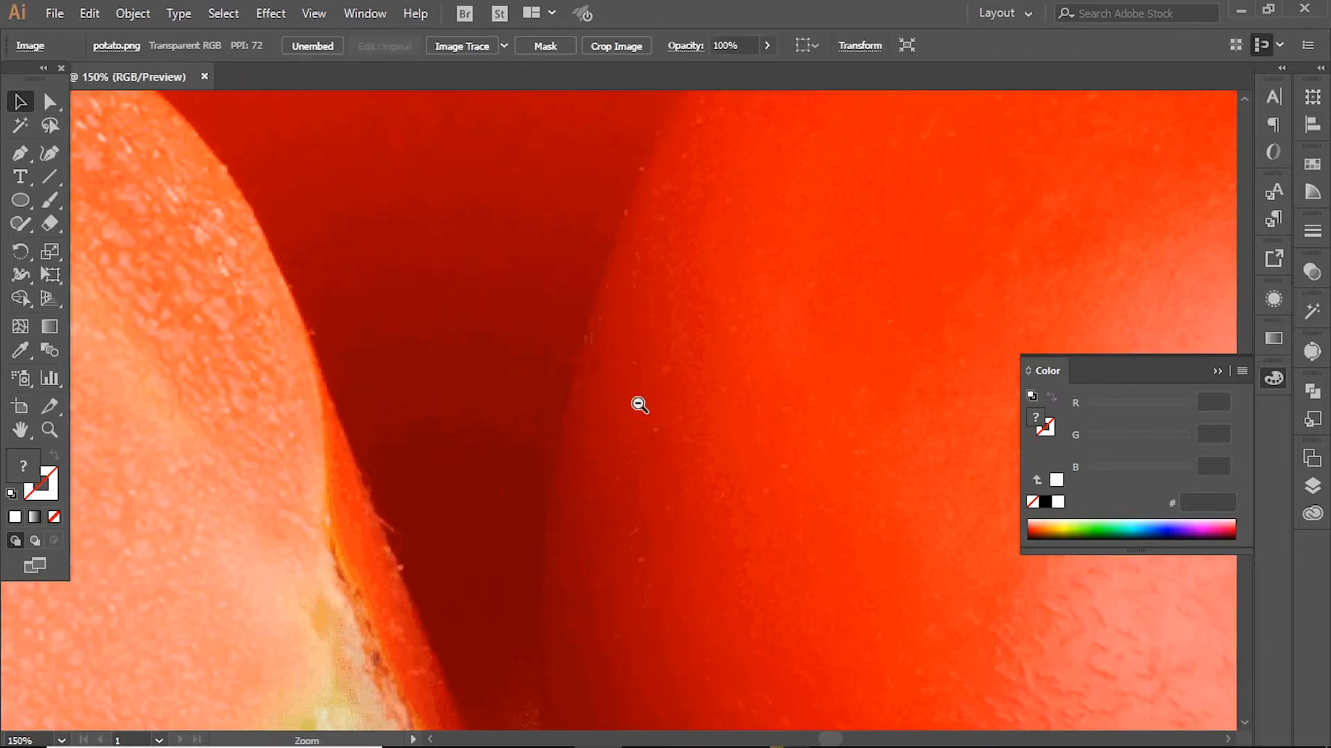
# Step: Scale the tomato image down and move it over the black label
pyautogui.keyDown('alt'); pyautogui.click(638, 404); pyautogui.keyUp('alt')
pyautogui.keyDown('alt'); pyautogui.click(639, 404); pyautogui.keyUp('alt')
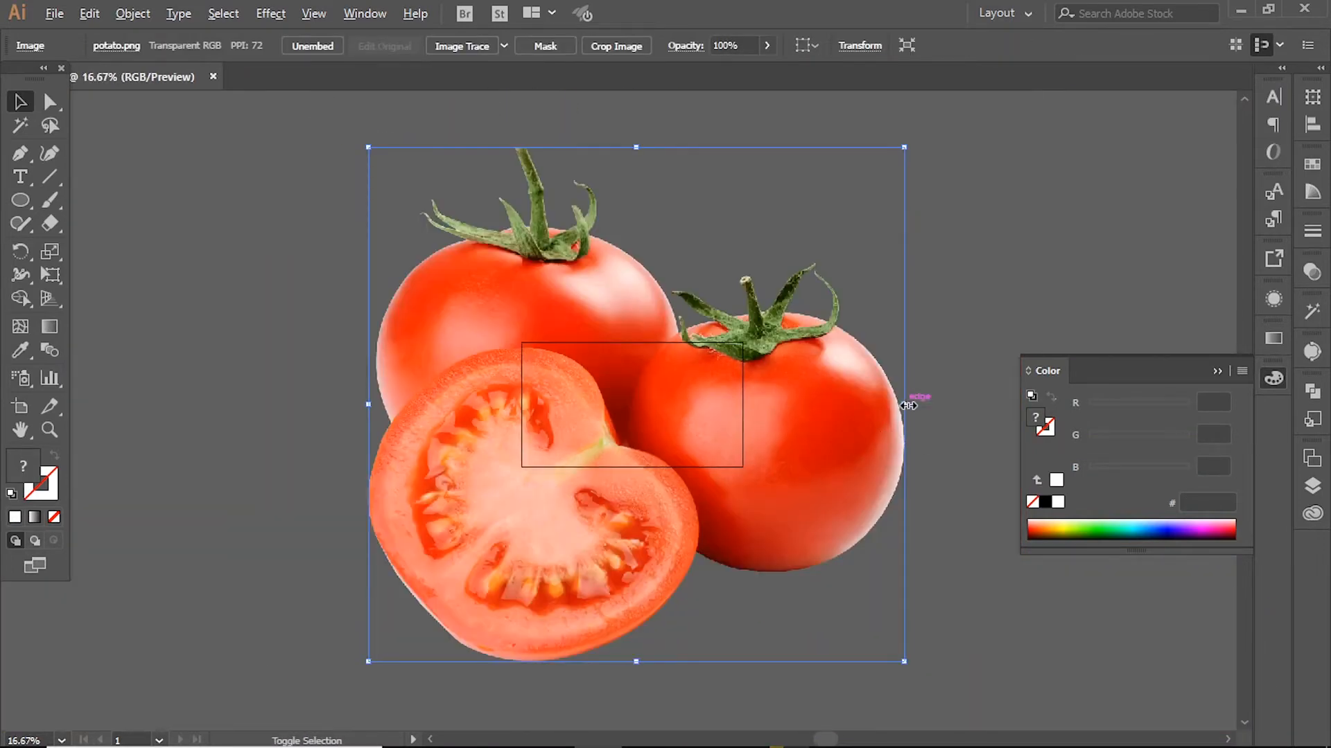
pyautogui.moveTo(909, 406); pyautogui.dragTo(659, 417)
pyautogui.moveTo(591, 343); pyautogui.dragTo(664, 451)
# Step: Reflect the tomato image across the vertical axis and fit it at a smaller size over the lower part of the label
pyautogui.rightClick(663, 425)
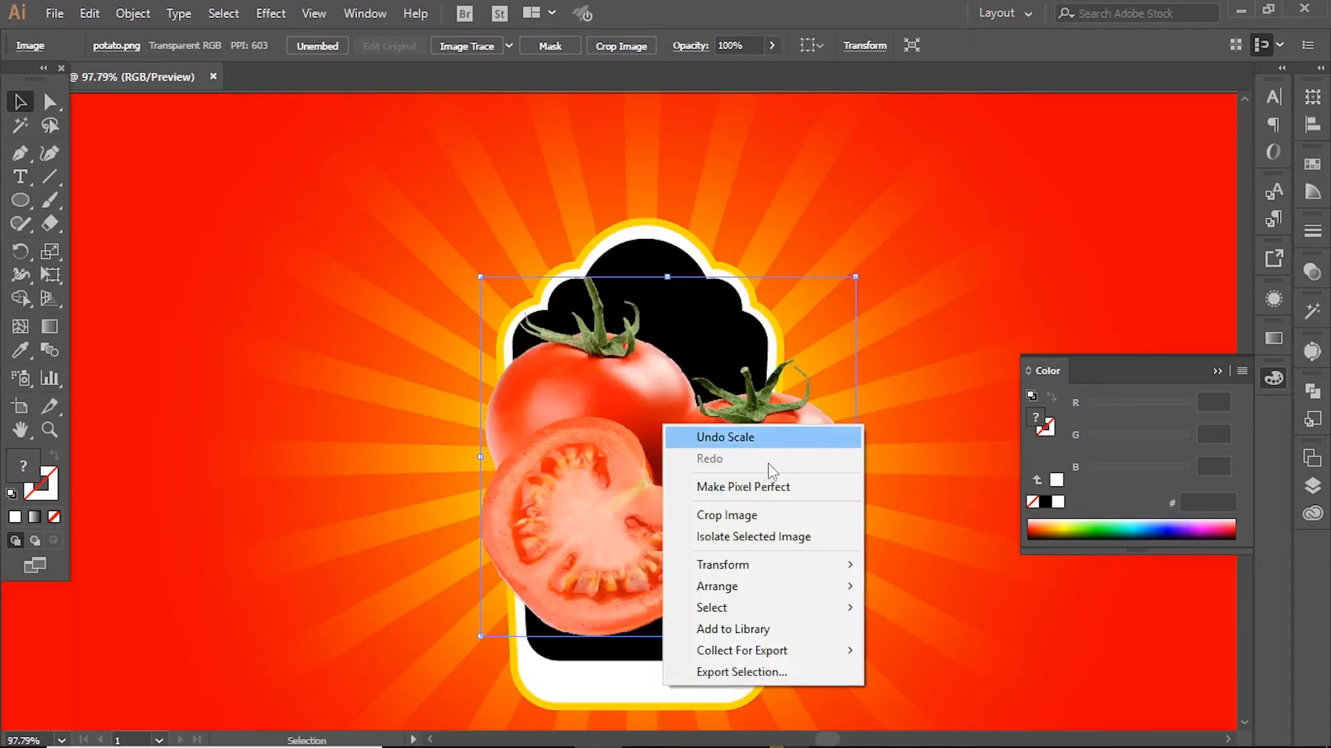
pyautogui.moveTo(724, 565)
pyautogui.click(912, 480)
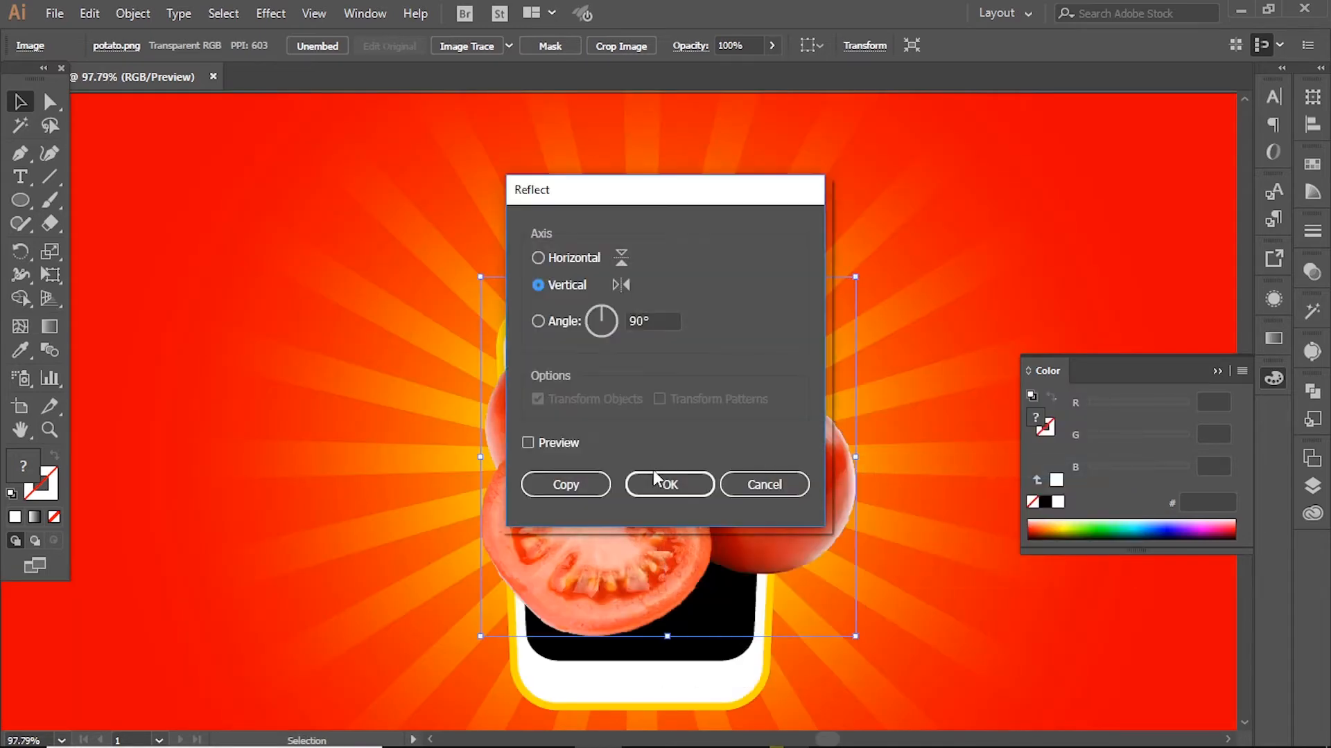
pyautogui.click(656, 481)
pyautogui.moveTo(674, 281); pyautogui.dragTo(670, 336)
pyautogui.moveTo(759, 428); pyautogui.dragTo(740, 533)
# Step: Bring a copy of the black label shape to the front and use it as a clipping mask for the tomato image
pyautogui.click(761, 369)
pyautogui.hotkey('ctrl', 'shift', ']')
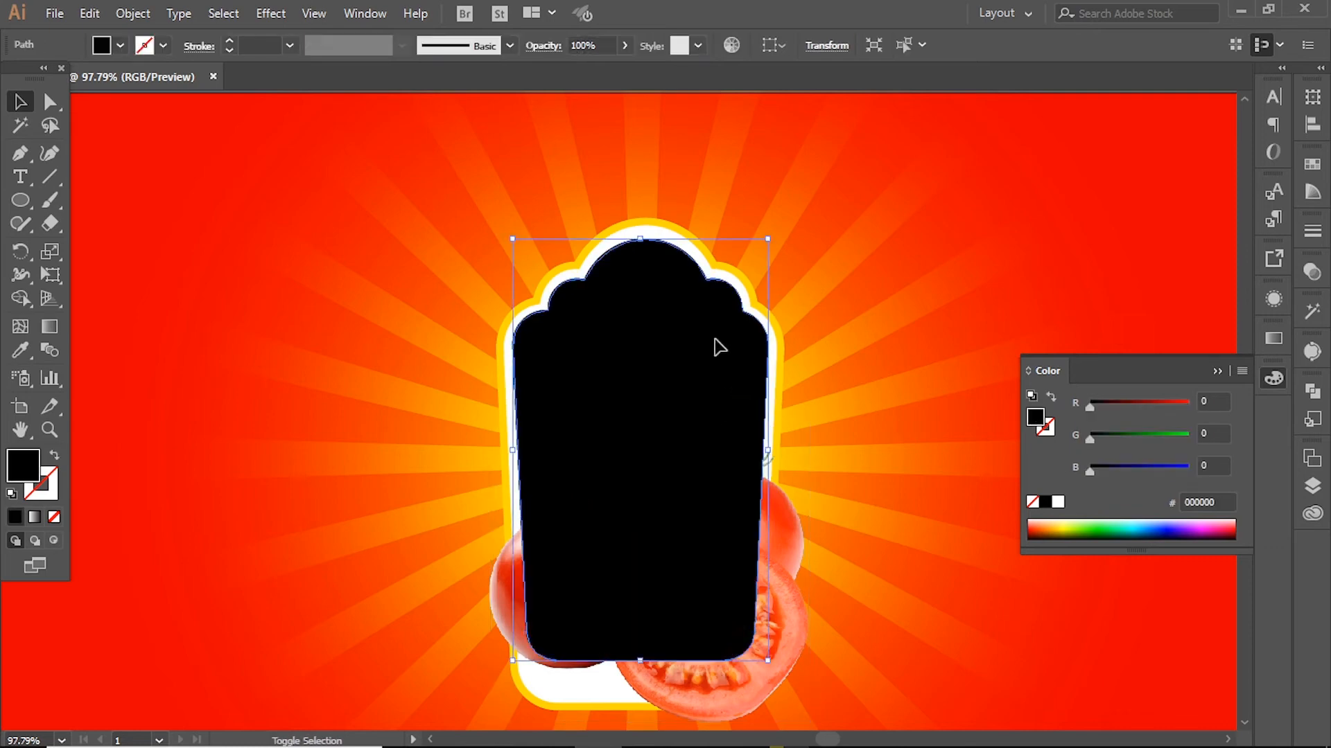
pyautogui.keyDown('shift'); pyautogui.click(788, 559); pyautogui.keyUp('shift')
pyautogui.hotkey('ctrl', '7')
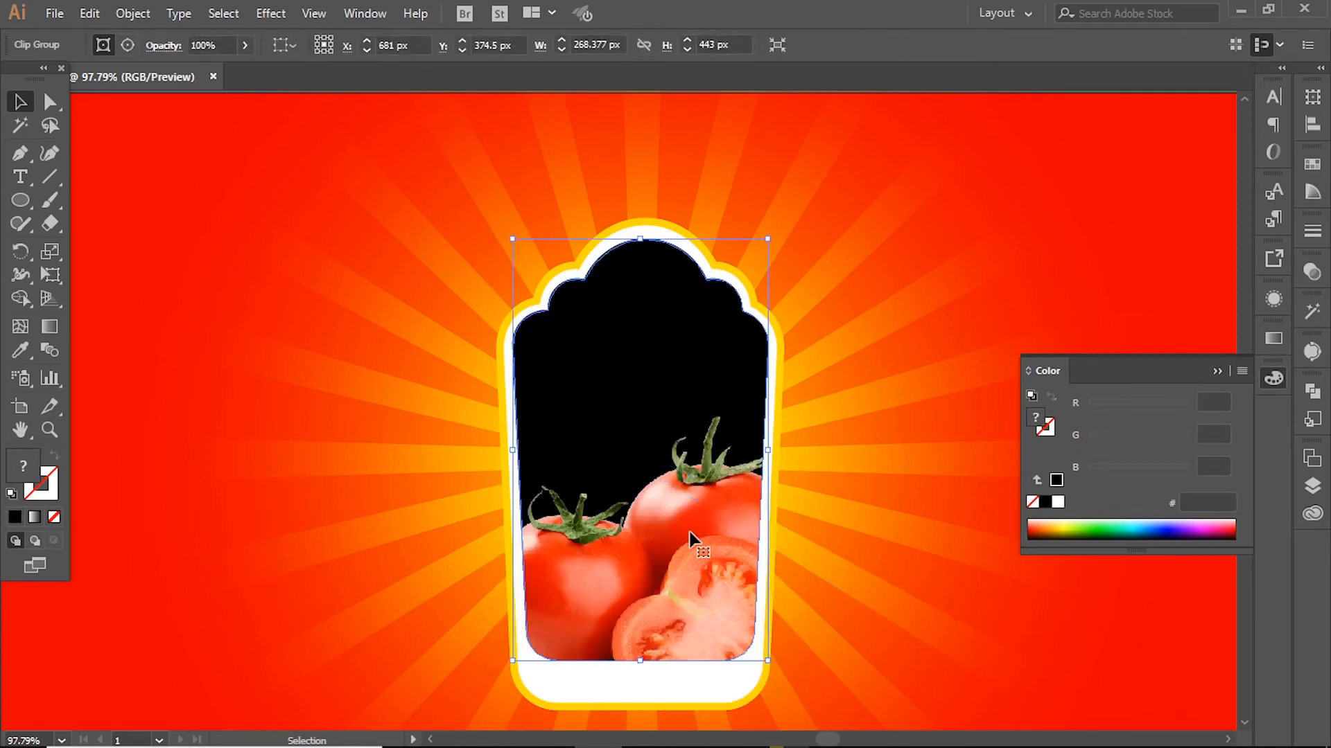
pyautogui.click(818, 481)
# Step: Shorten the clipped tomatoes to about 435 px high from the base and apply the same shortening to the label, white backing and yellow outline
pyautogui.keyDown('ctrl'); pyautogui.click(693, 540); pyautogui.keyUp('ctrl')
pyautogui.moveTo(693, 541); pyautogui.dragTo(716, 558)
pyautogui.keyDown('ctrl'); pyautogui.click(700, 511); pyautogui.keyUp('ctrl')
pyautogui.click(630, 613)
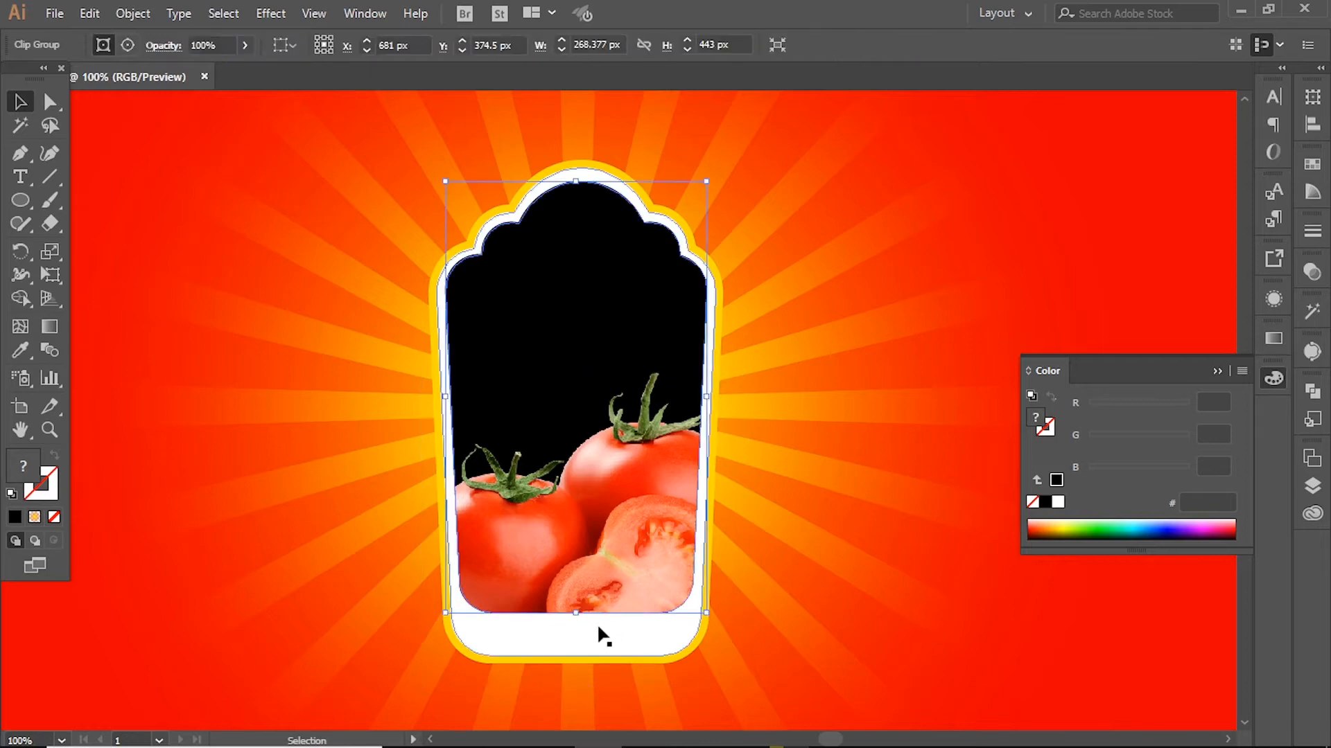
pyautogui.moveTo(576, 612); pyautogui.dragTo(577, 605)
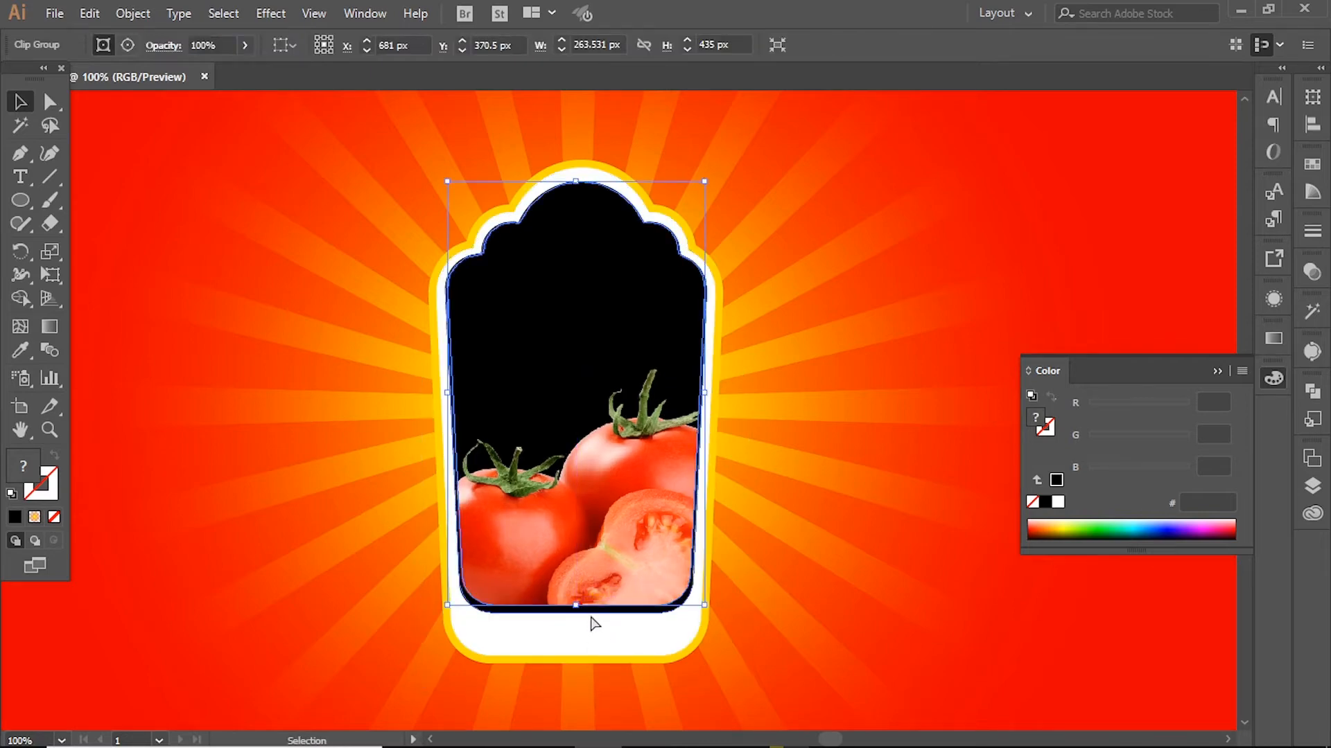
pyautogui.click(589, 633)
pyautogui.click(592, 656)
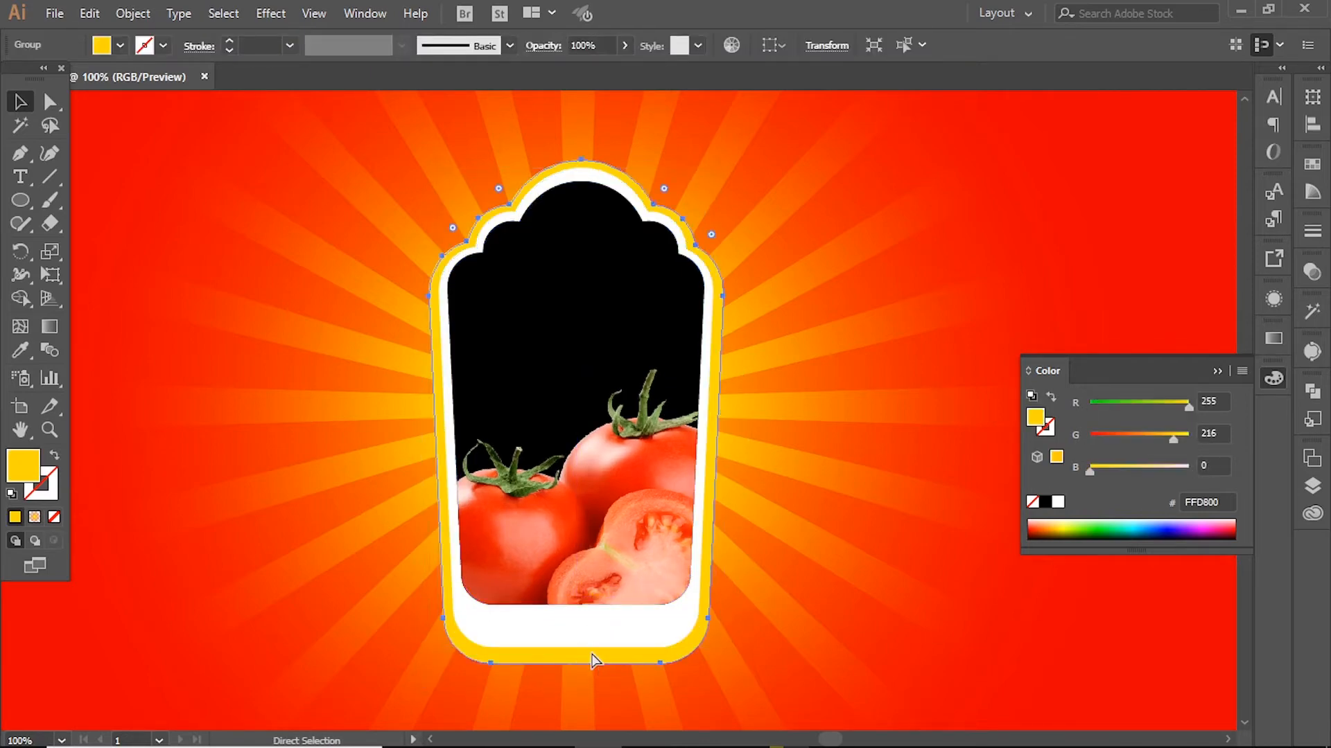
pyautogui.hotkey('ctrl', 'd')
# Step: Add the white text TOMATO on the upper part of the black label
pyautogui.keyDown('ctrl'); pyautogui.click(632, 407); pyautogui.keyUp('ctrl')
pyautogui.moveTo(632, 407); pyautogui.dragTo(617, 526)
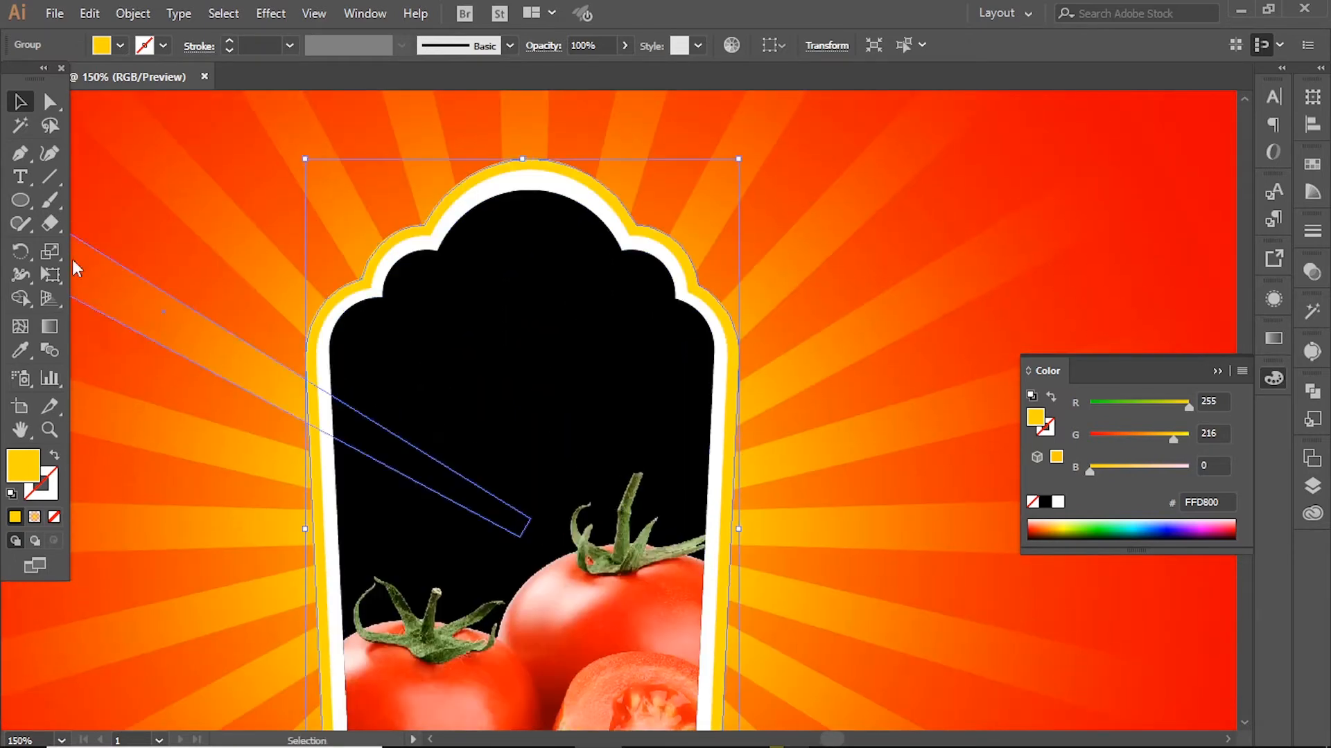
pyautogui.click(23, 178)
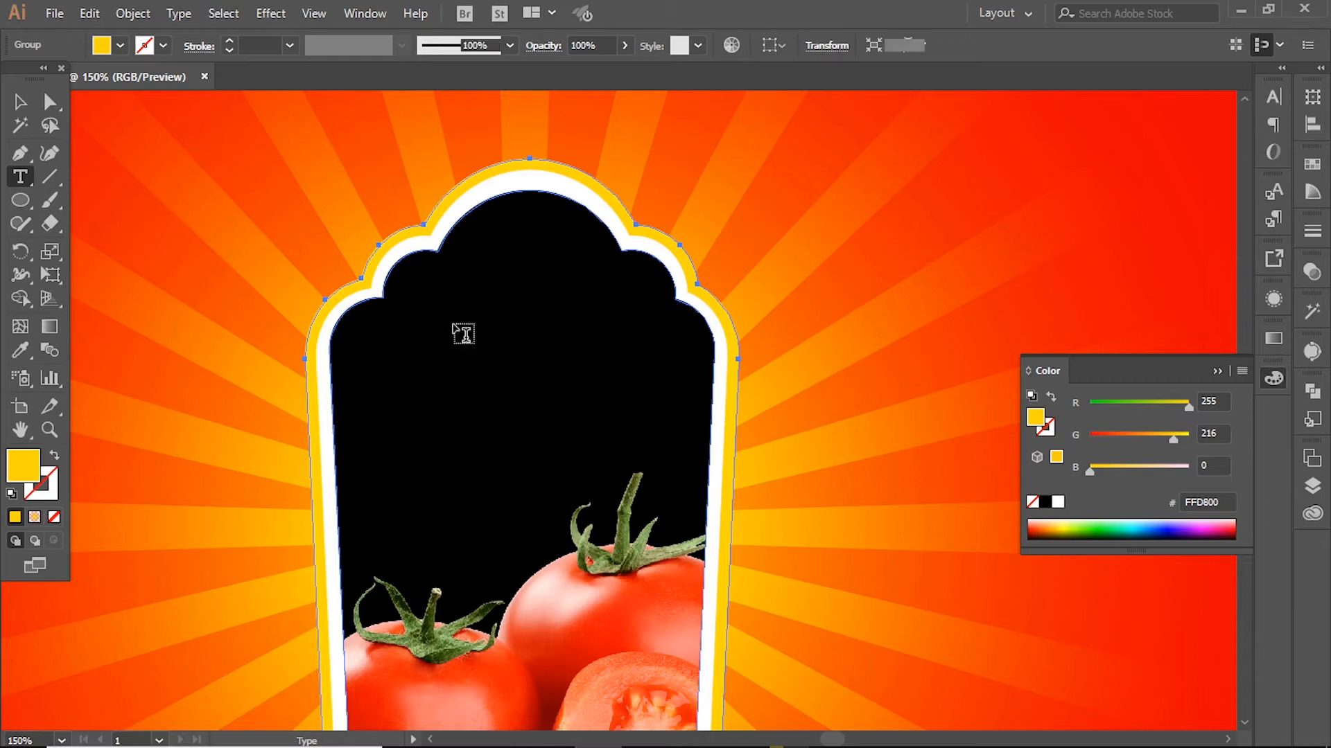
pyautogui.click(463, 334)
pyautogui.click(1058, 503)
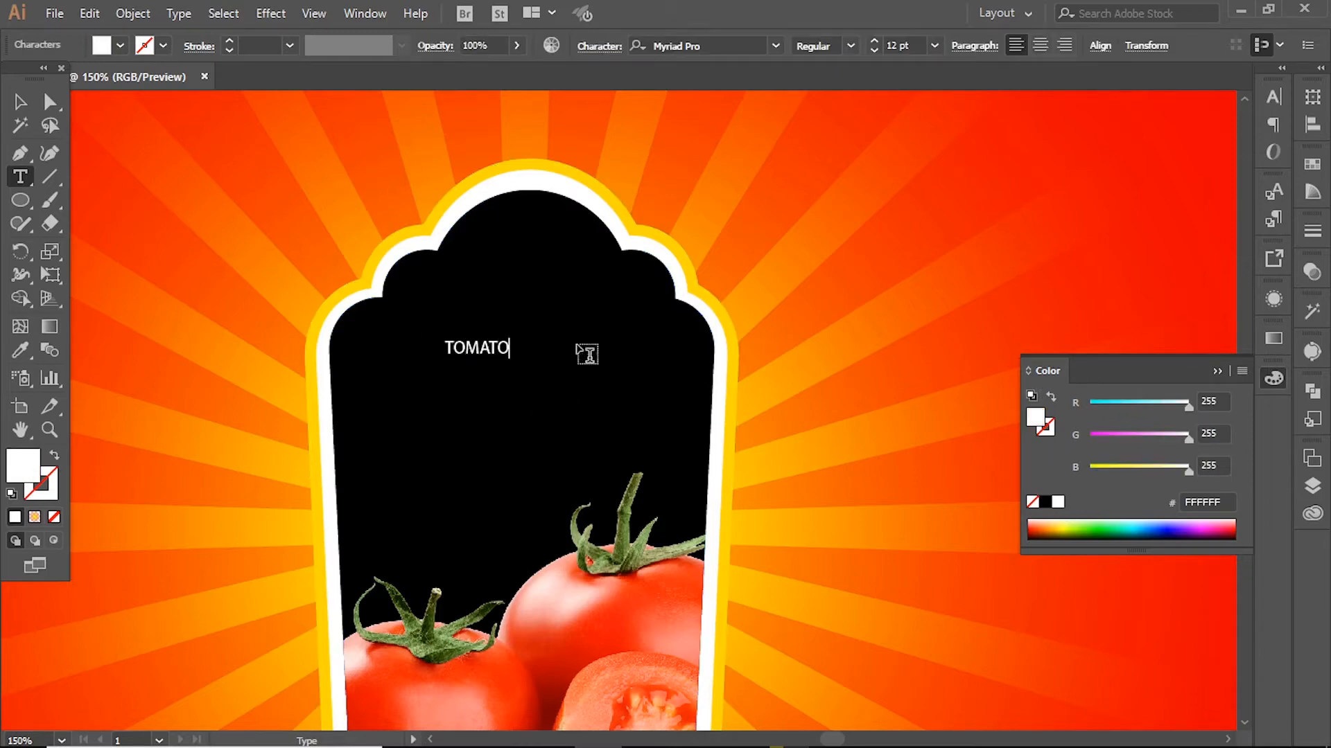
# Step: Set the font of the TOMATO text to Lalezar-Regular
pyautogui.hotkey('ctrl', 'a')
pyautogui.click(727, 37)
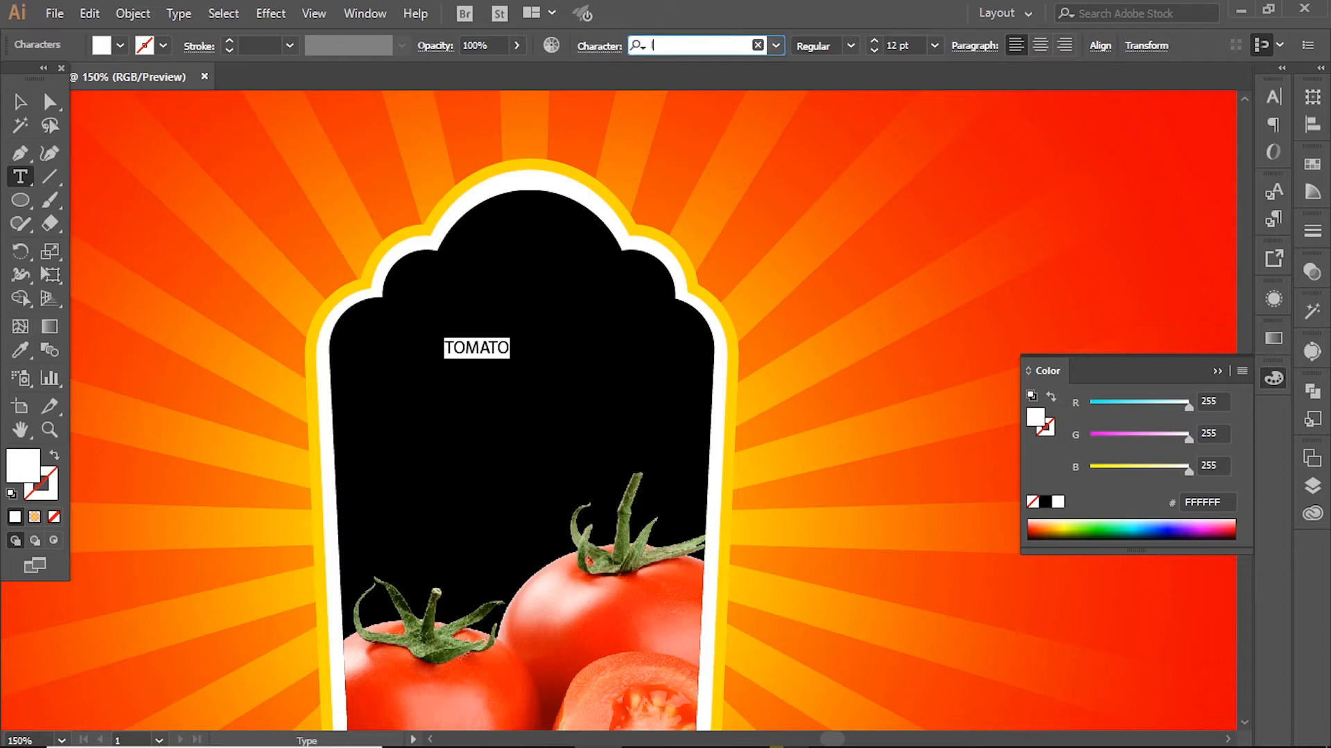
pyautogui.write('lale')
pyautogui.press('Return')
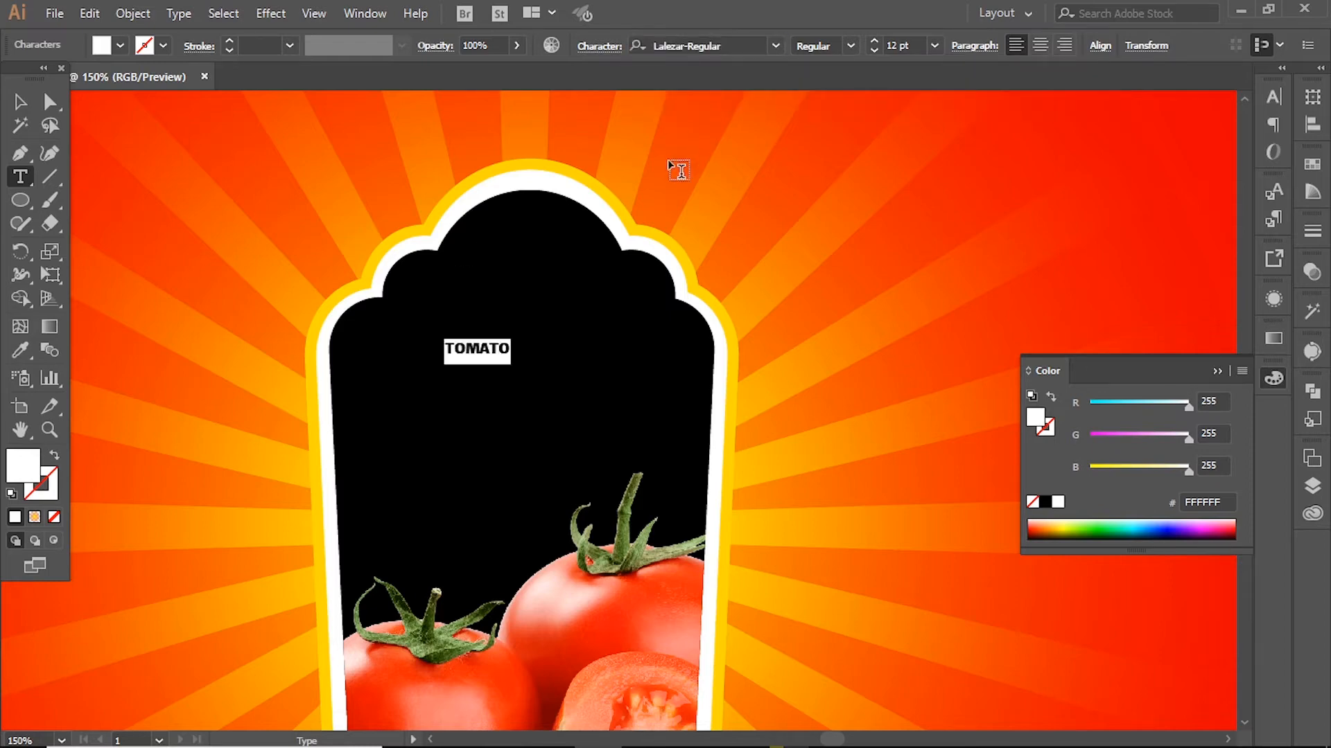
# Step: Centre-align the TOMATO text, enlarge it to about 62 pt and fit it across the width of the black label
pyautogui.click(16, 102)
pyautogui.moveTo(505, 350); pyautogui.dragTo(740, 353)
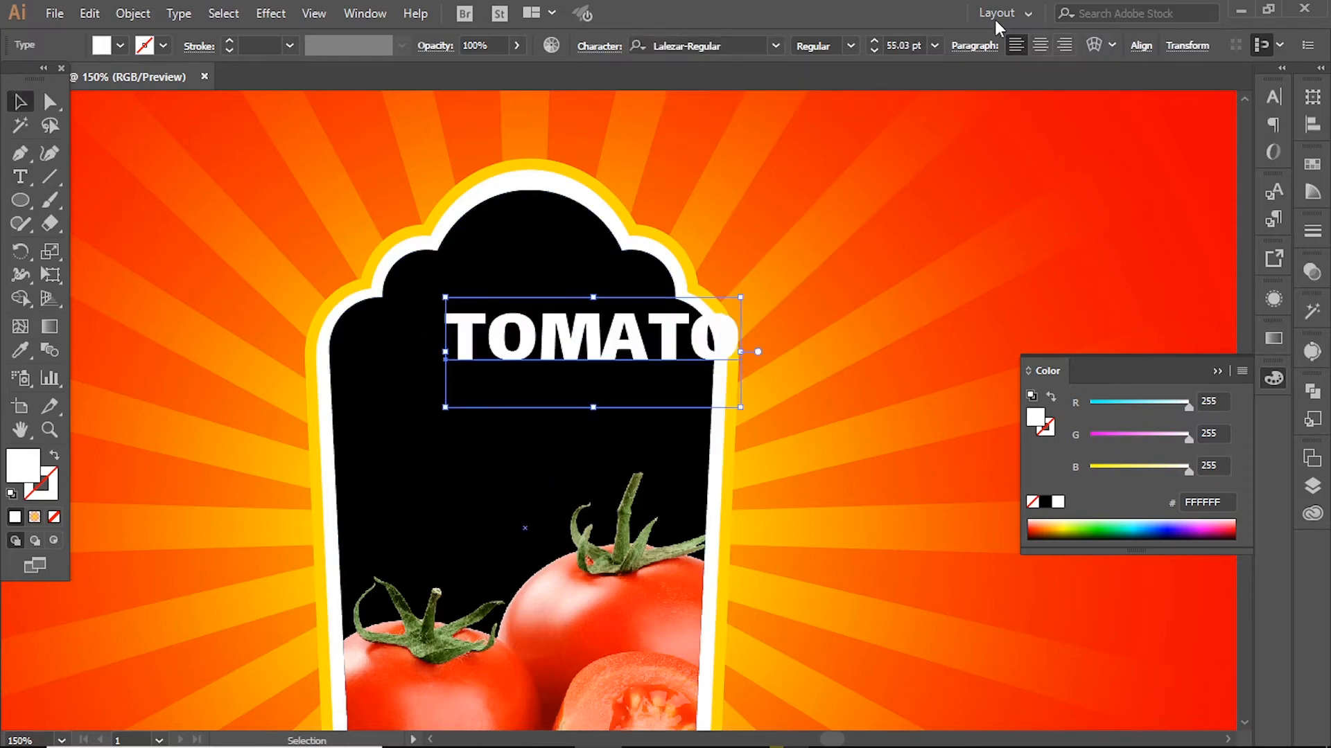
pyautogui.click(1039, 45)
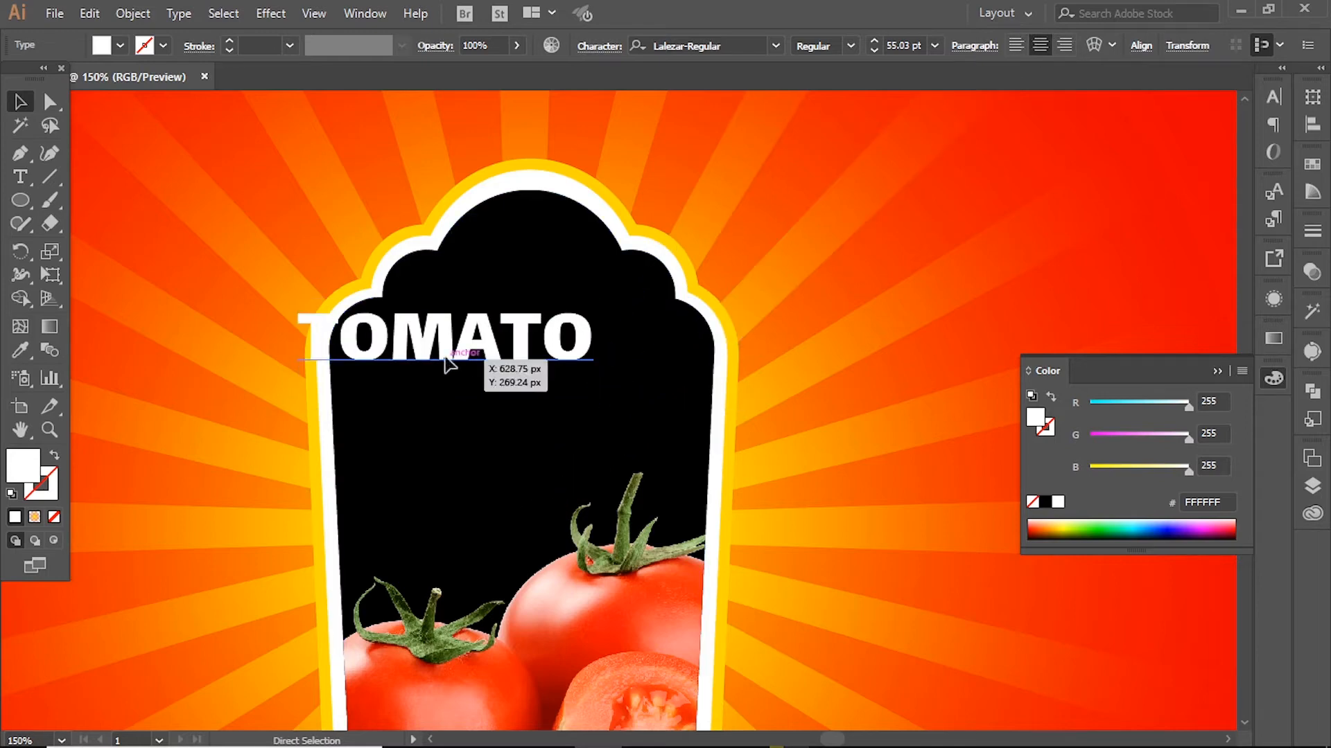
pyautogui.moveTo(447, 364); pyautogui.dragTo(554, 388)
pyautogui.moveTo(385, 387); pyautogui.dragTo(361, 388)
pyautogui.moveTo(533, 366); pyautogui.dragTo(535, 381)
# Step: Add the white text CHILI above TOMATO
pyautogui.keyDown('ctrl'); pyautogui.click(573, 318); pyautogui.keyUp('ctrl')
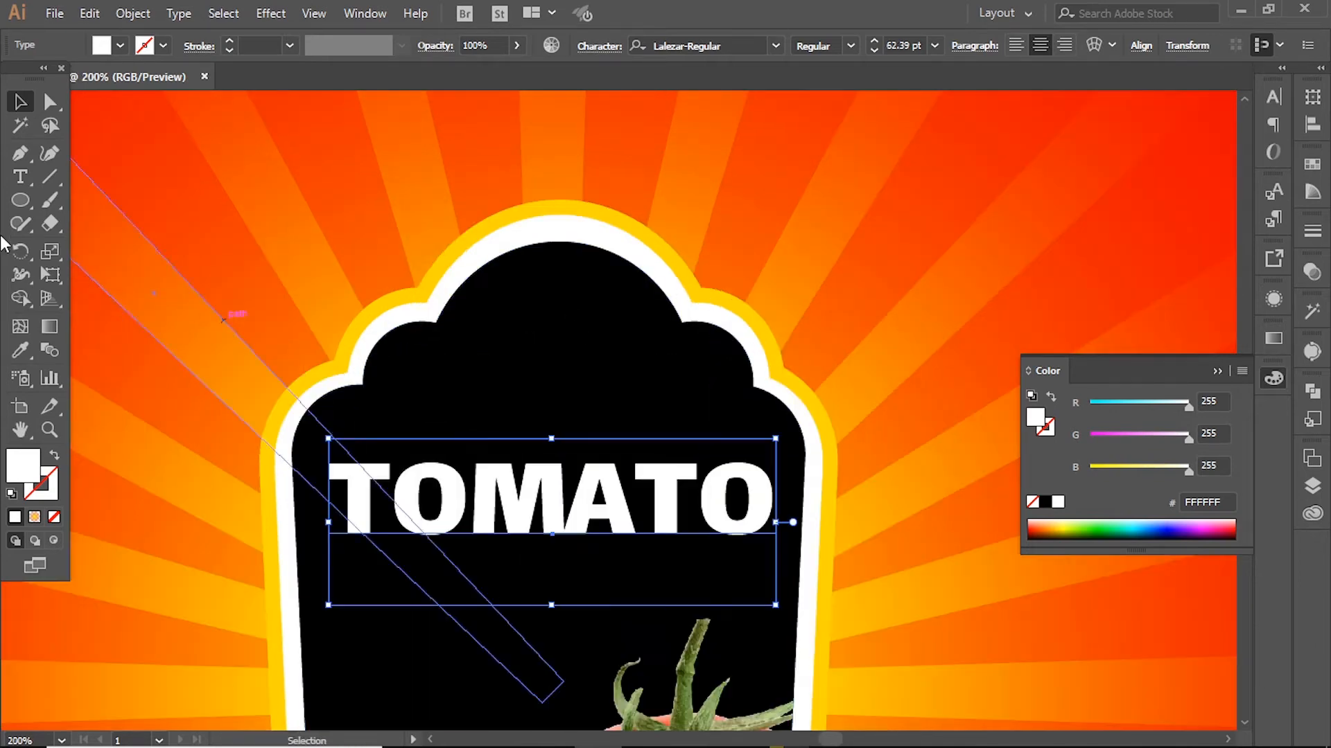
pyautogui.press('t')
pyautogui.click(432, 385)
pyautogui.press('BackSpace')
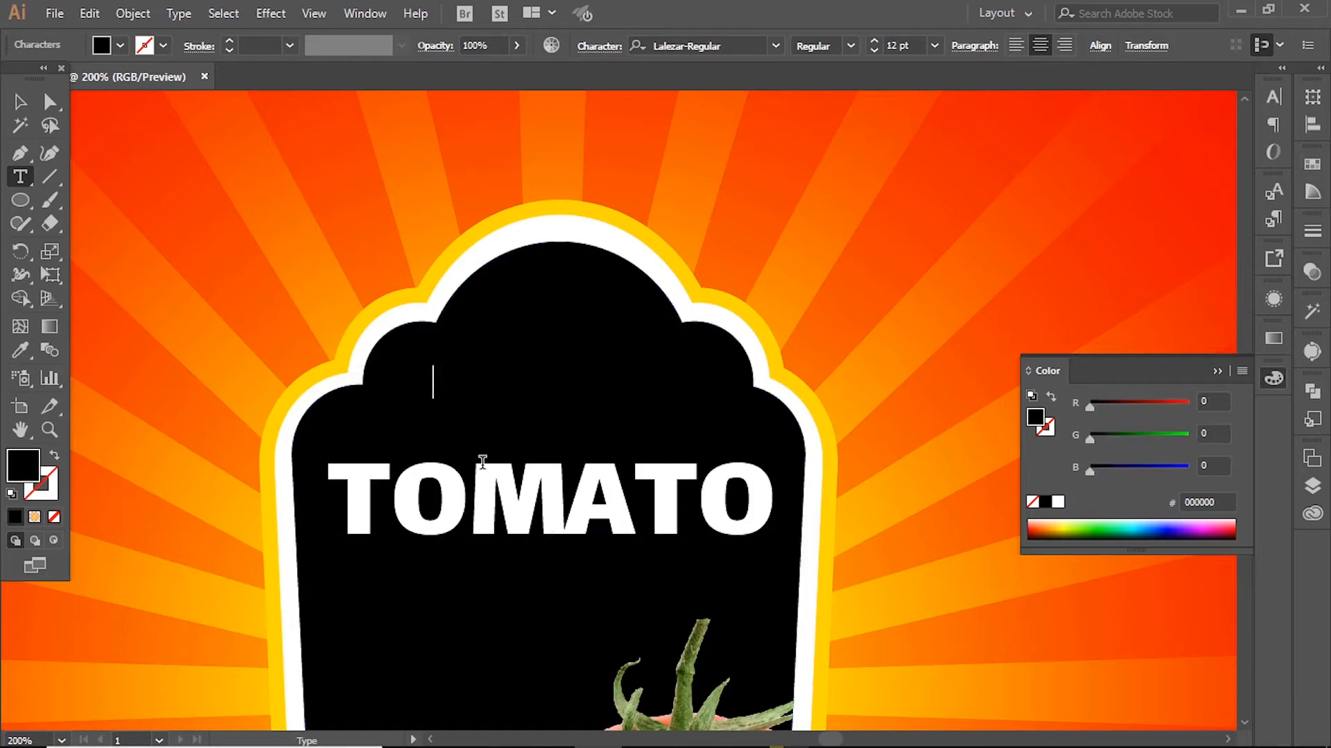
pyautogui.hotkey('ctrl', 'a')
pyautogui.click(1058, 502)
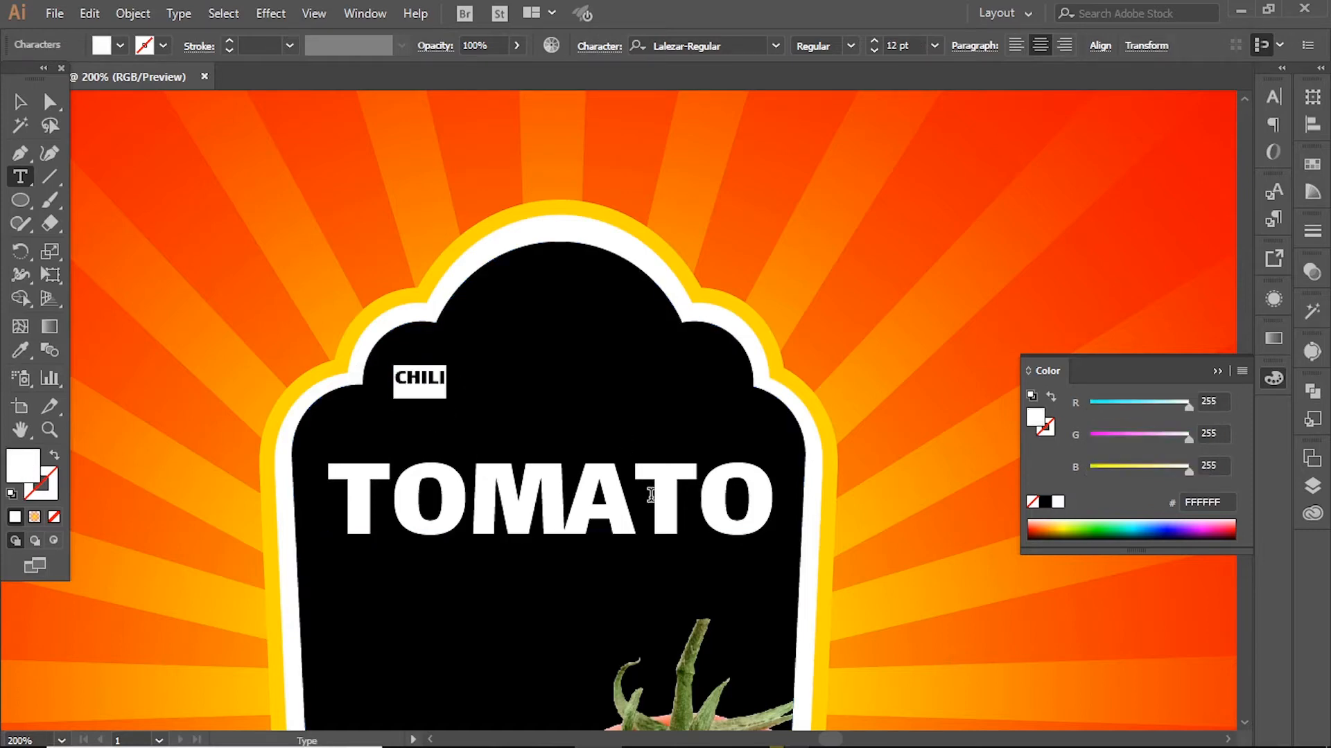
# Step: Set the font of the CHILI text to IRANSans Light
pyautogui.click(710, 40)
pyautogui.write('iran')
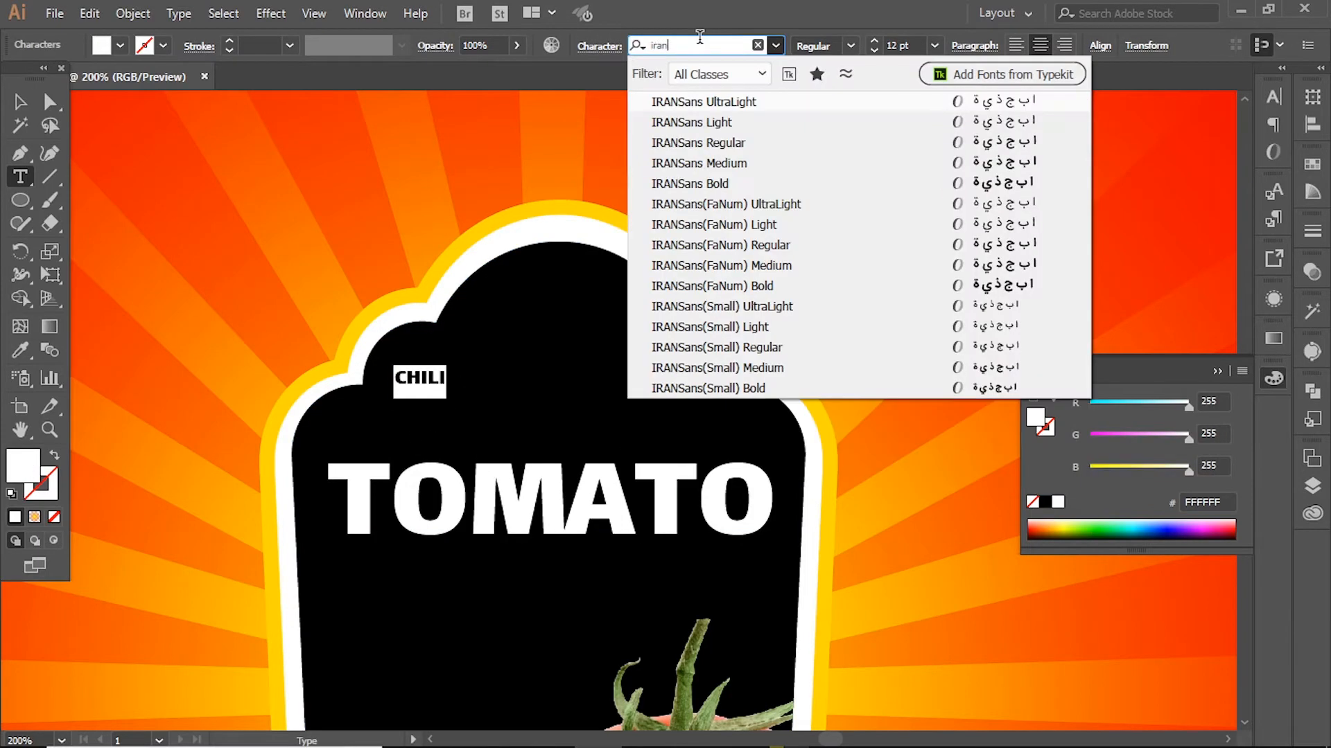
pyautogui.press('Down')
pyautogui.press('Return')
pyautogui.press('Escape')
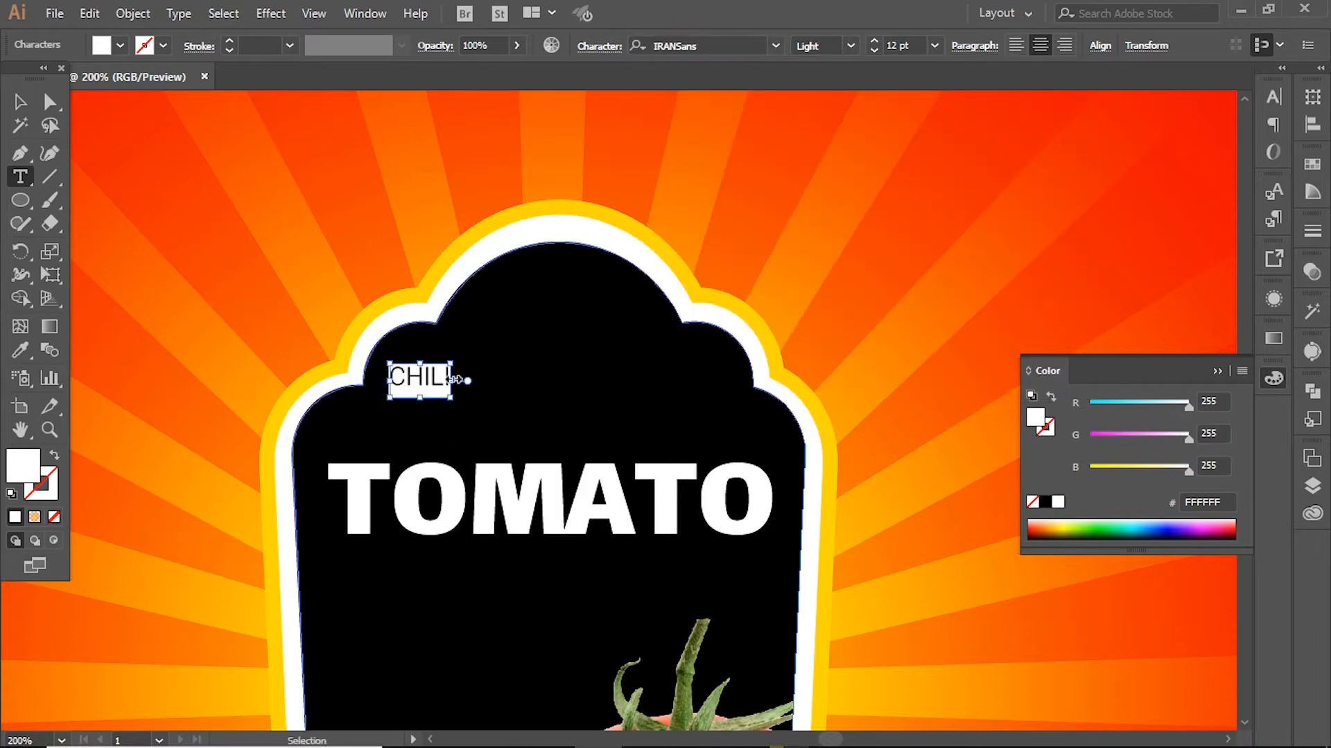
# Step: Enlarge the CHILI text to about 43 pt and centre it above TOMATO
pyautogui.moveTo(451, 365); pyautogui.dragTo(688, 274)
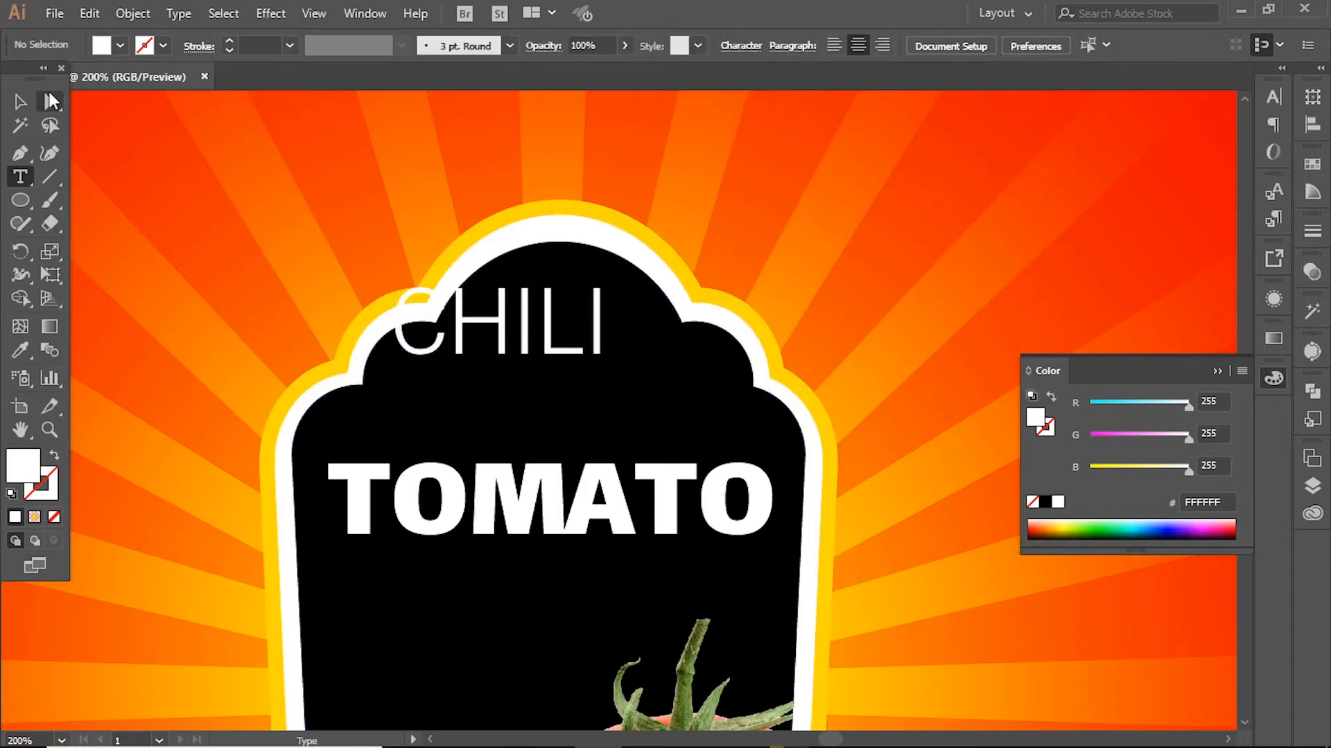
pyautogui.click(51, 102)
pyautogui.moveTo(511, 347); pyautogui.dragTo(564, 395)
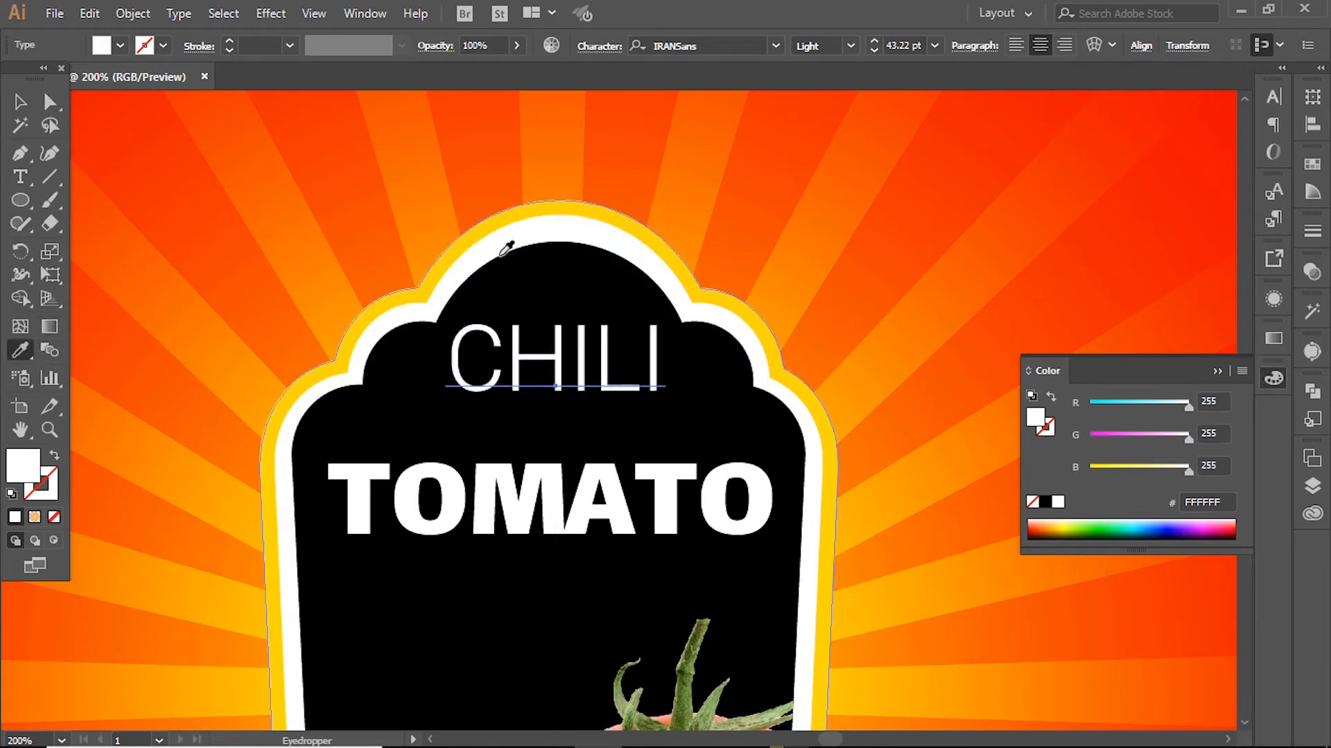
# Step: Colour CHILI with the yellow sampled from the label's outline and move CHILI and TOMATO closer together
pyautogui.click(486, 222)
pyautogui.moveTo(560, 390); pyautogui.dragTo(560, 408)
pyautogui.moveTo(553, 515); pyautogui.dragTo(553, 493)
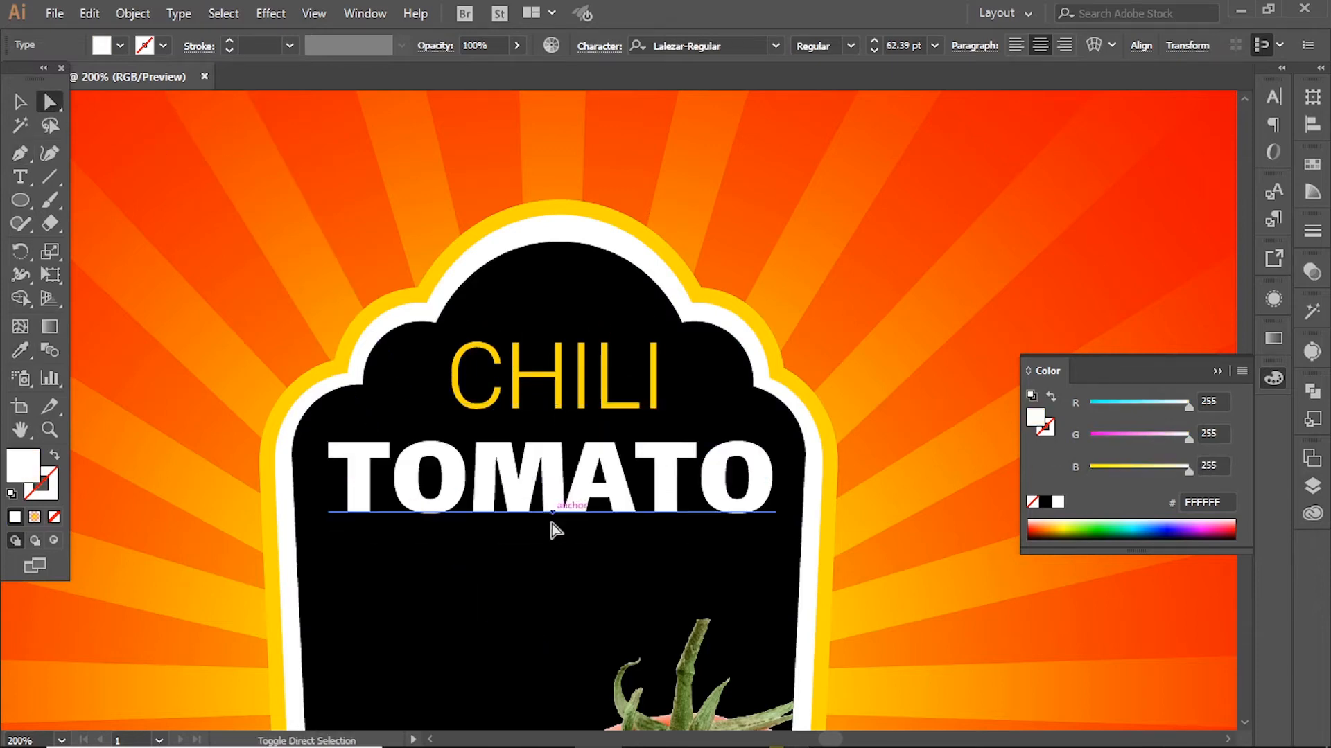
pyautogui.keyDown('shift'); pyautogui.click(552, 406); pyautogui.keyUp('shift')
# Step: Duplicate the CHILI text below TOMATO and change its wording to SOUCE
pyautogui.scroll(-3, 624, 402)
pyautogui.moveTo(627, 305); pyautogui.dragTo(526, 564)
pyautogui.doubleClick(487, 547)
pyautogui.write('SOUS')
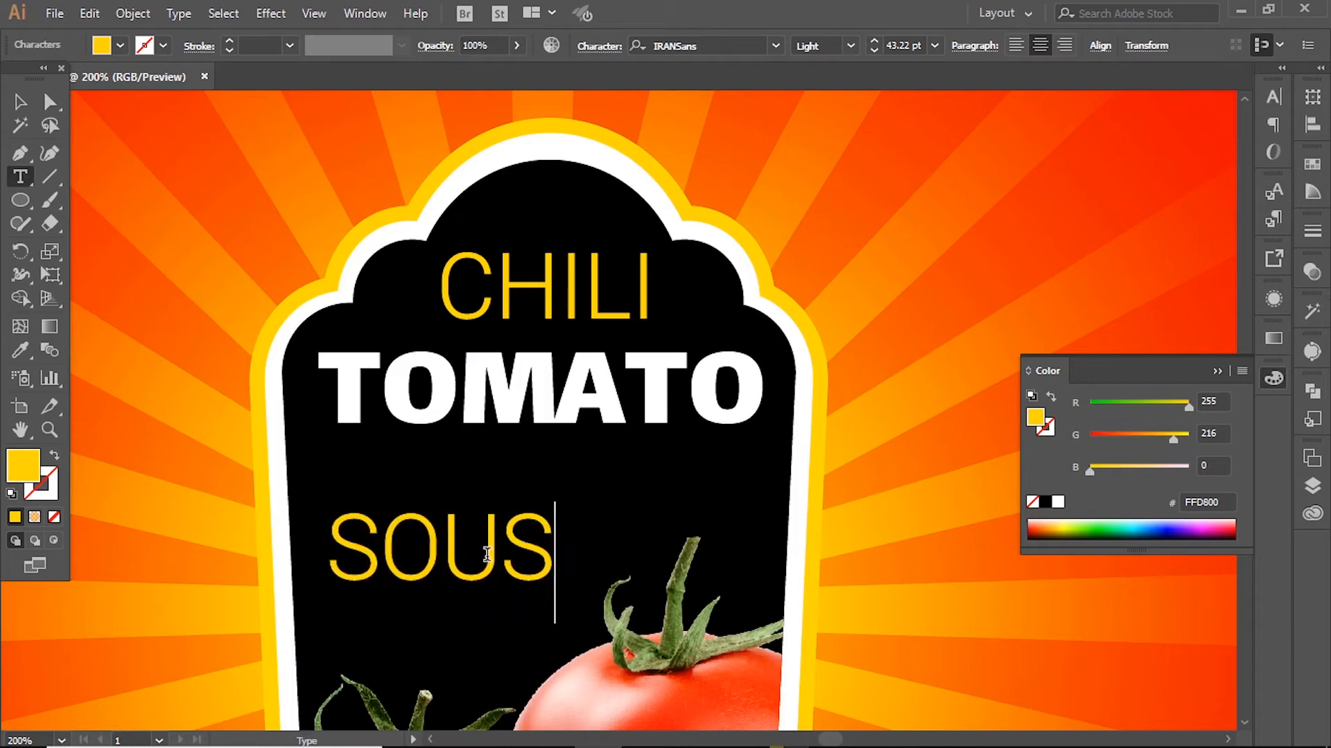
pyautogui.write('E')
pyautogui.press('BackSpace')
pyautogui.press('BackSpace')
pyautogui.write('CE')
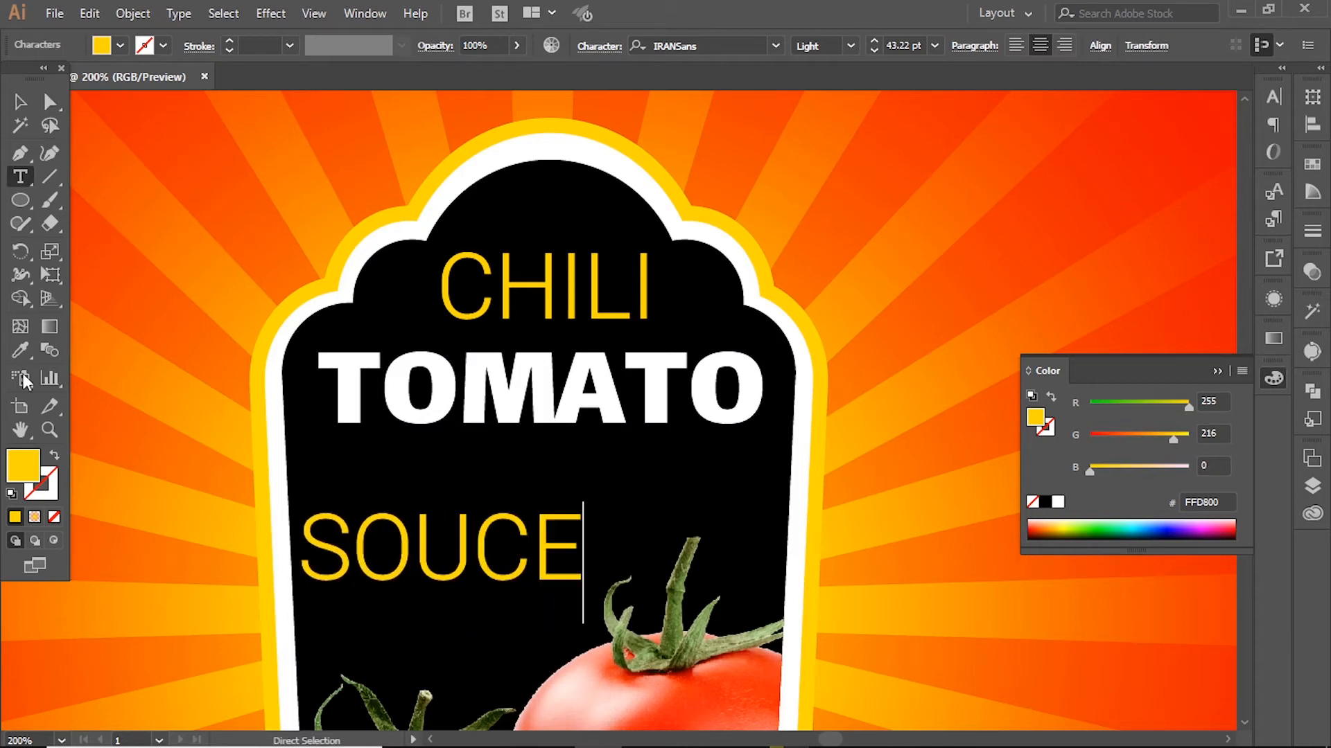
# Step: Change the fill of the SOUCE text to white
pyautogui.click(43, 109)
pyautogui.hotkey('ctrl', 'a')
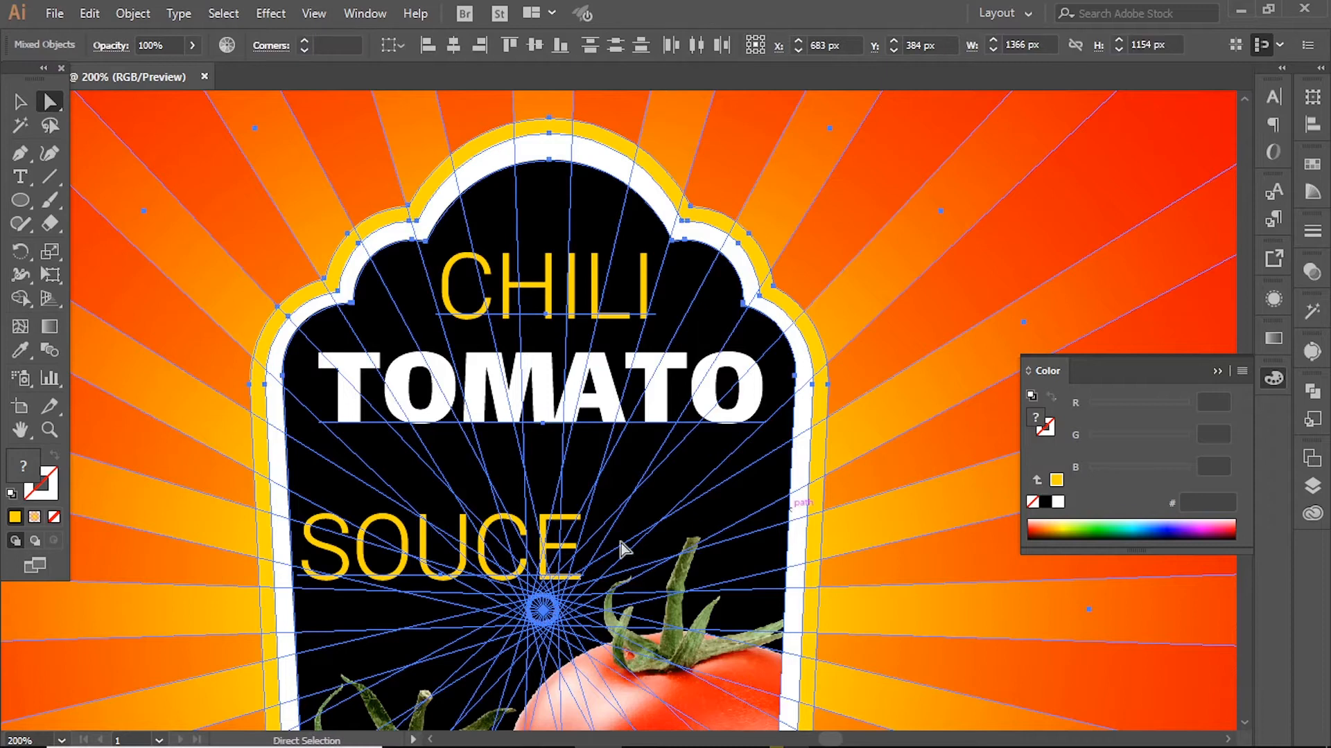
pyautogui.keyDown('ctrl'); pyautogui.keyDown('alt'); pyautogui.click(596, 461); pyautogui.keyUp('alt'); pyautogui.keyUp('ctrl')
pyautogui.hotkey('ctrl', 'shift', 'a')
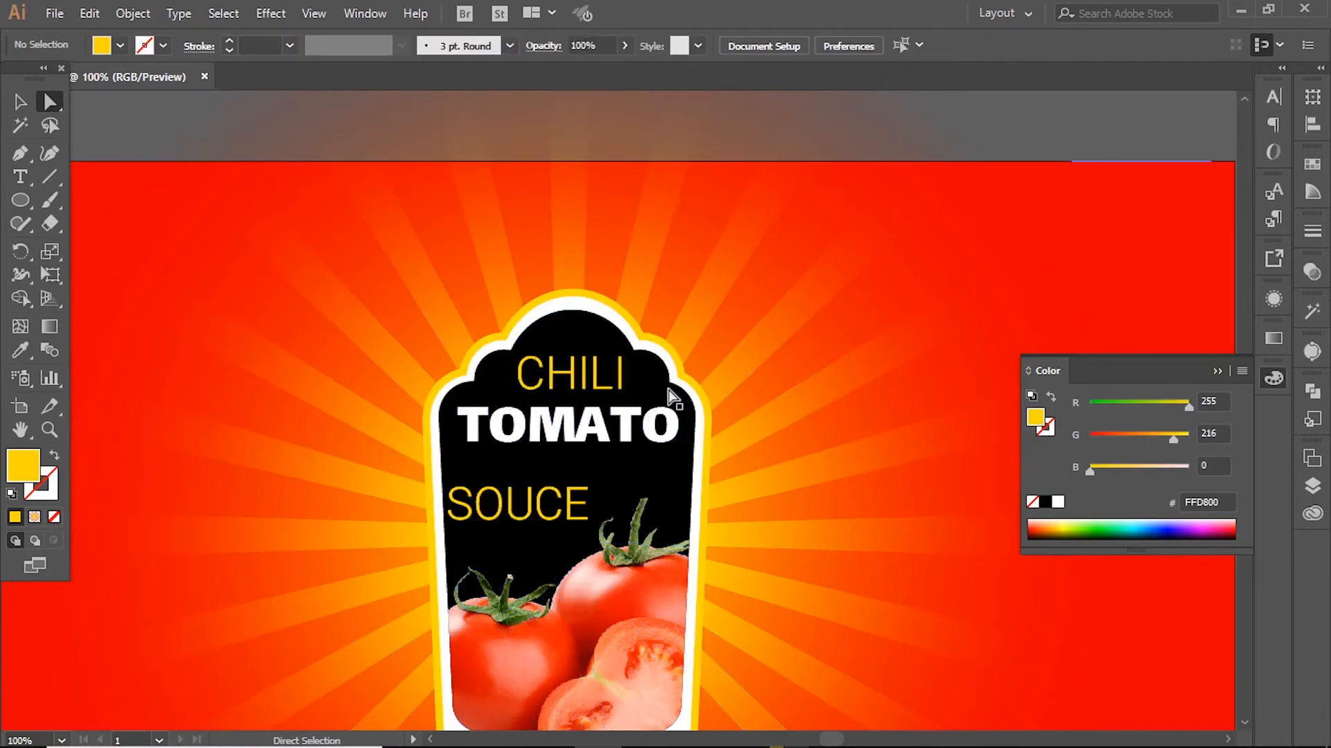
pyautogui.click(609, 530)
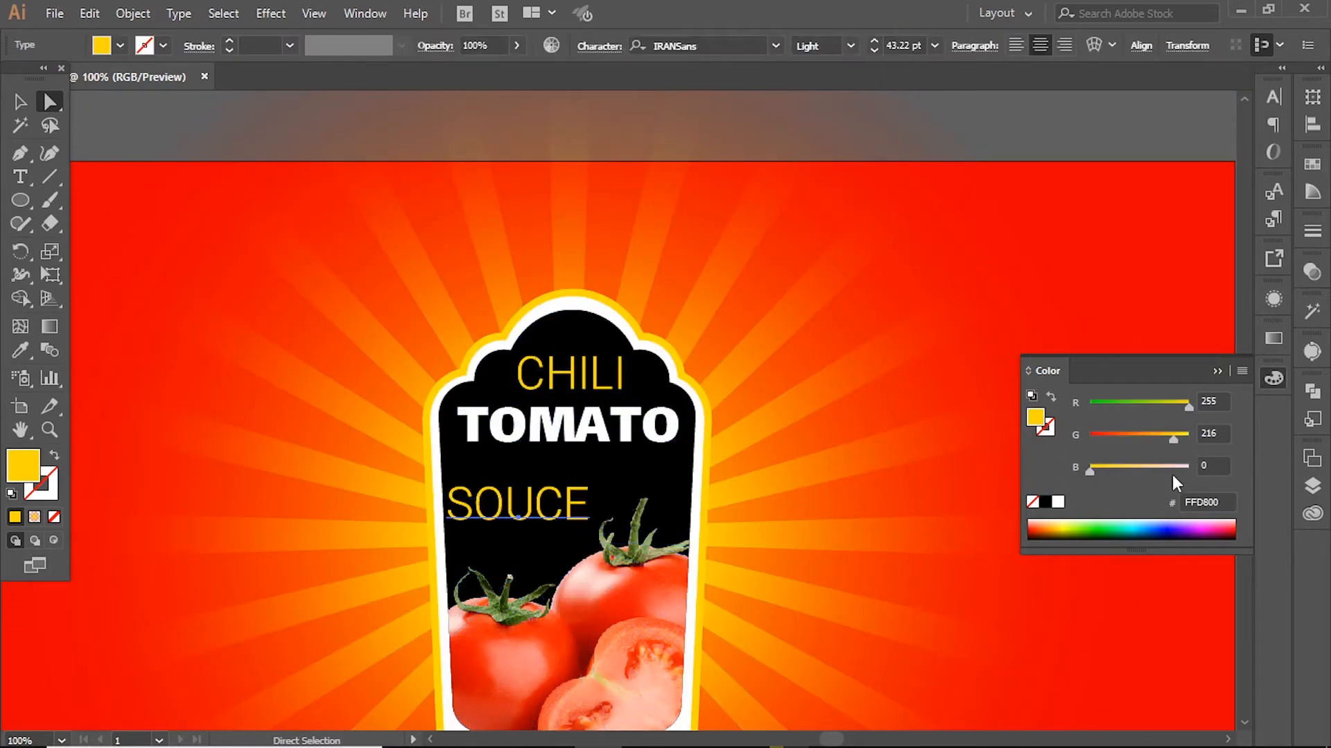
# Step: Reduce the SOUCE text to about 33 pt and place it directly under TOMATO, starting at the same left edge
pyautogui.keyDown('ctrl'); pyautogui.click(607, 475); pyautogui.keyUp('ctrl')
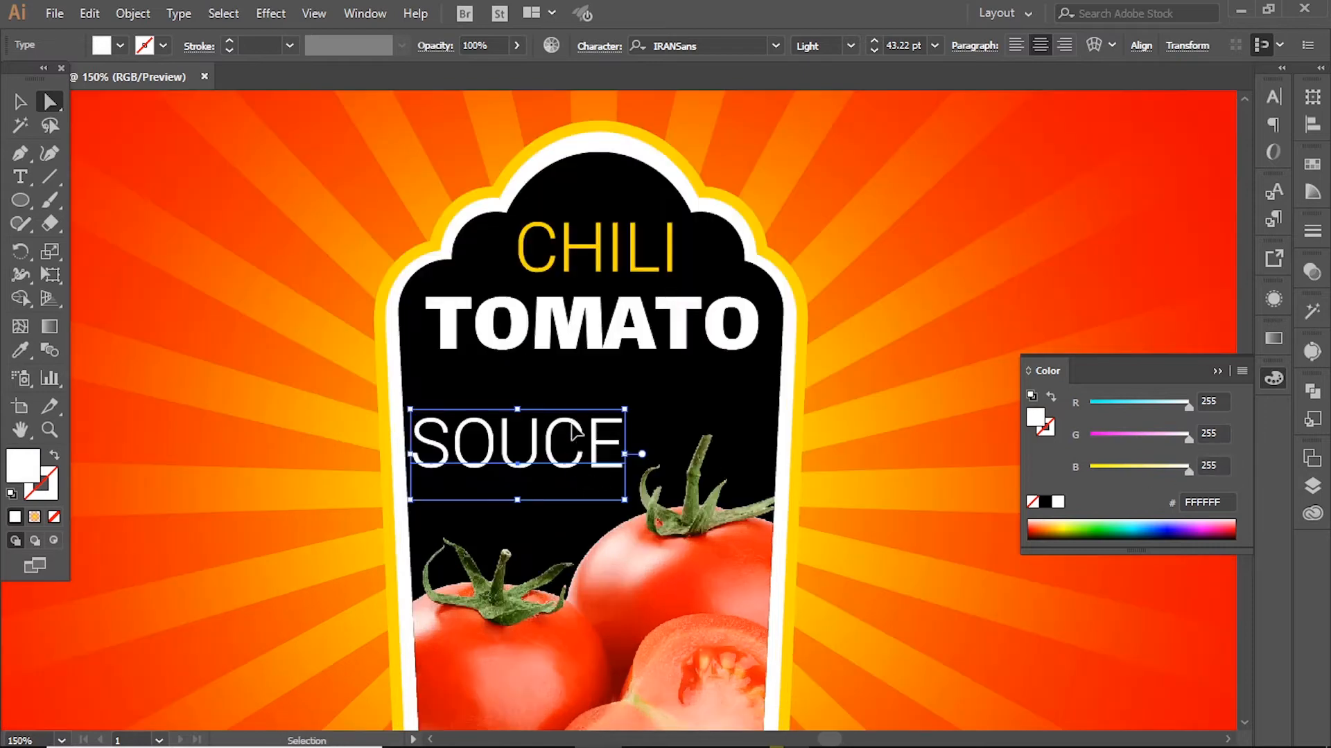
pyautogui.moveTo(581, 443); pyautogui.dragTo(581, 395)
pyautogui.moveTo(624, 452); pyautogui.dragTo(548, 431)
pyautogui.moveTo(514, 410)
pyautogui.mouseDown()
pyautogui.moveTo(531, 410)
pyautogui.moveTo(494, 418)
pyautogui.mouseUp()
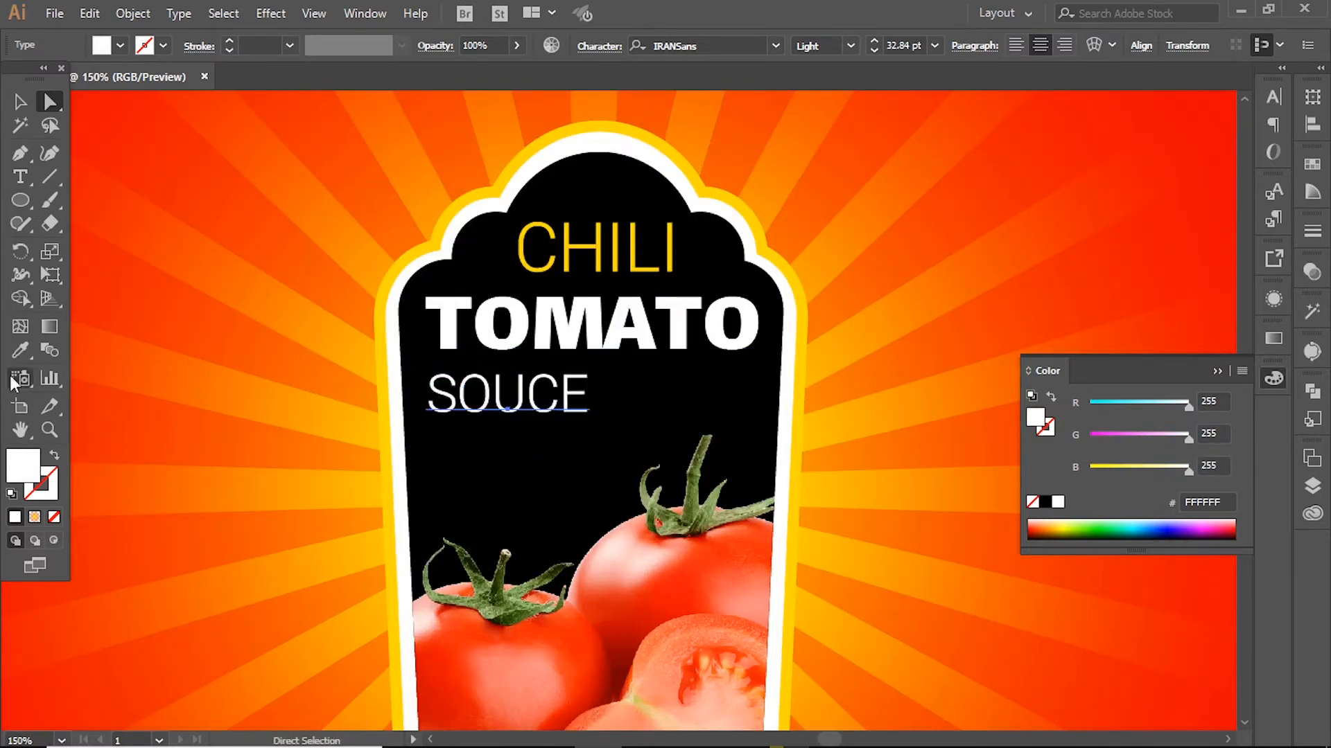
# Step: Show the rulers and place a vertical guide at the left edge of the TOMATO text
pyautogui.hotkey('ctrl', 'r')
pyautogui.moveTo(9, 610); pyautogui.dragTo(484, 305)
pyautogui.click(513, 490)
# Step: Draw a thin white rectangle as an underline beneath SOUCE, matching the word's width
pyautogui.keyDown('ctrl'); pyautogui.click(666, 473); pyautogui.keyUp('ctrl')
pyautogui.moveTo(23, 204); pyautogui.dragTo(52, 201)
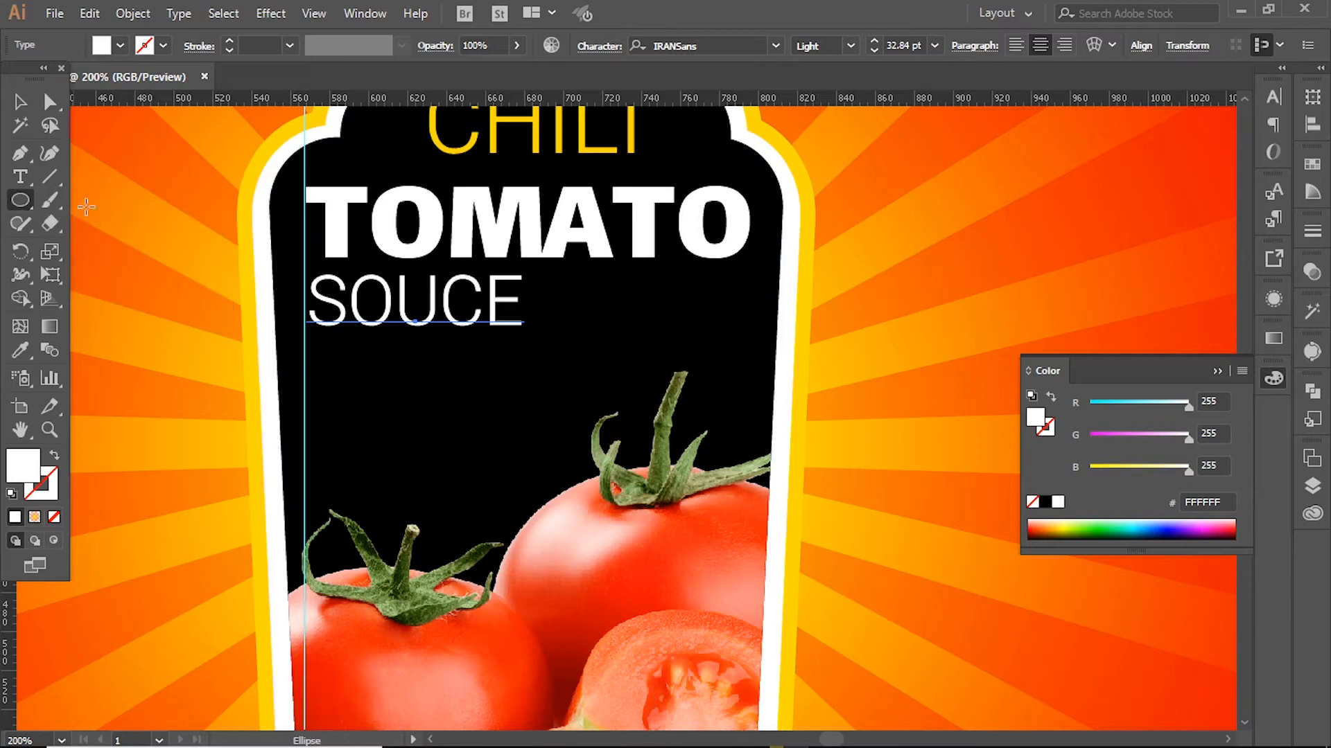
pyautogui.moveTo(303, 338); pyautogui.dragTo(523, 339)
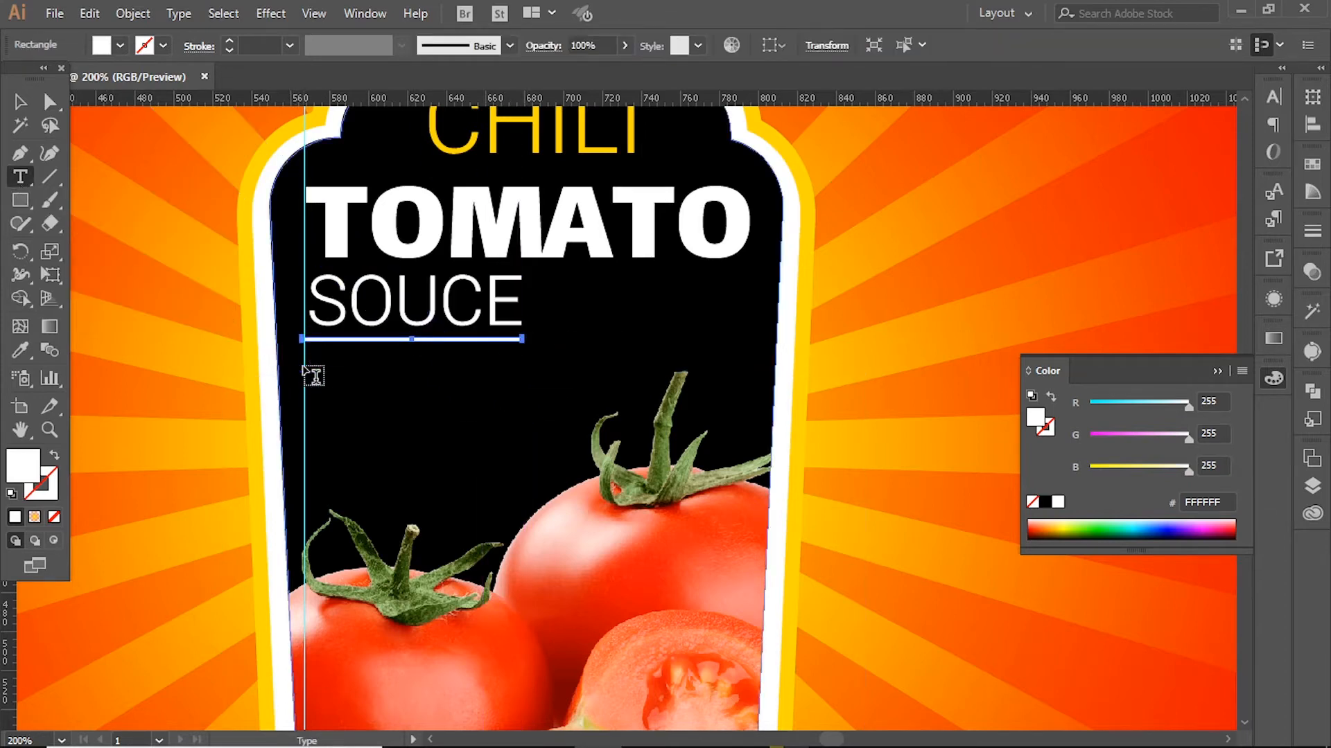
# Step: Add a three-line Lorem ipsum text area below the underline, with white fill and left alignment
pyautogui.moveTo(305, 367); pyautogui.dragTo(584, 459)
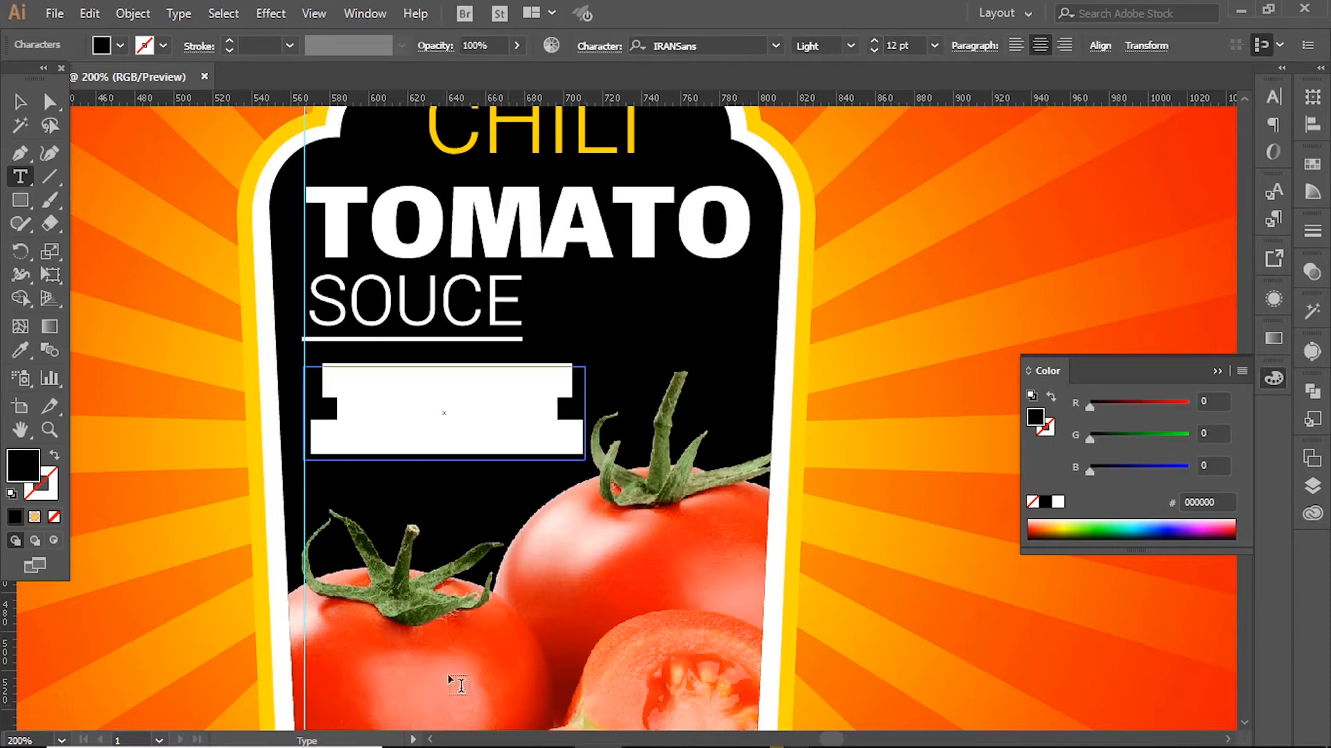
pyautogui.click(49, 102)
pyautogui.click(1057, 502)
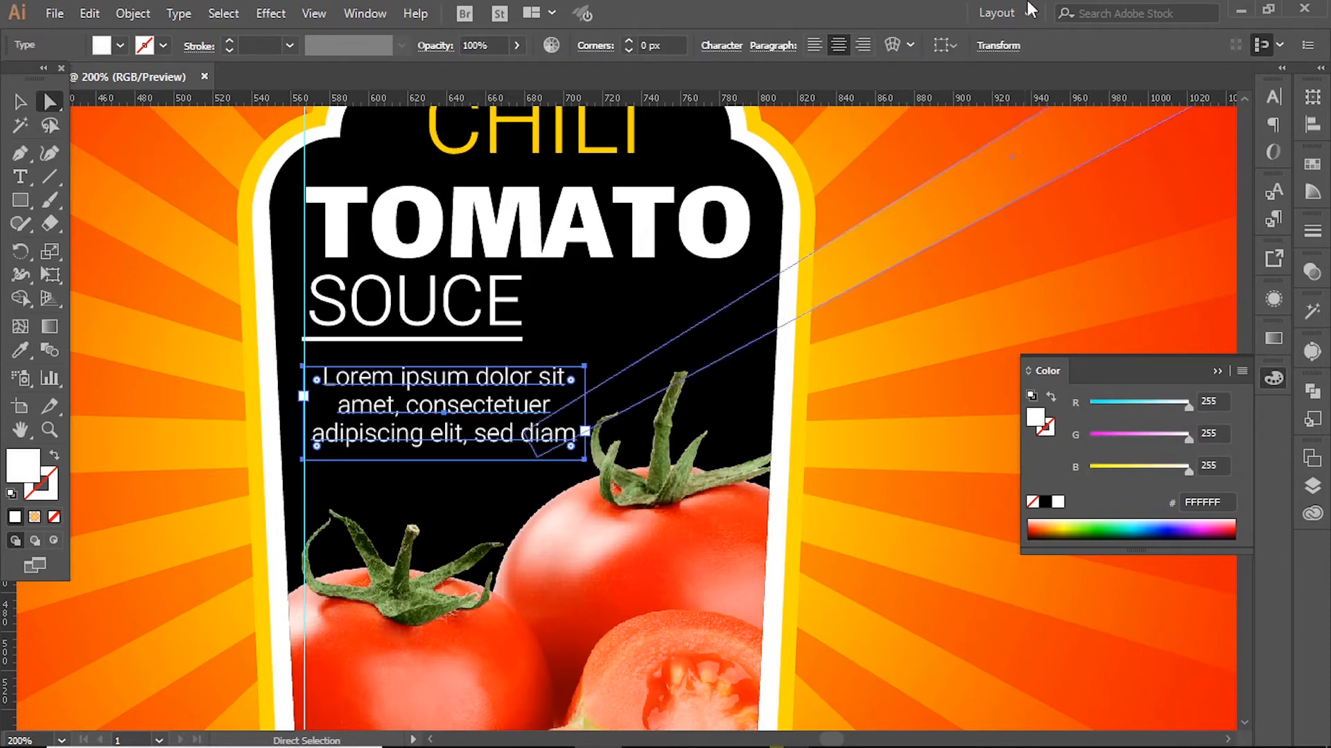
pyautogui.click(815, 45)
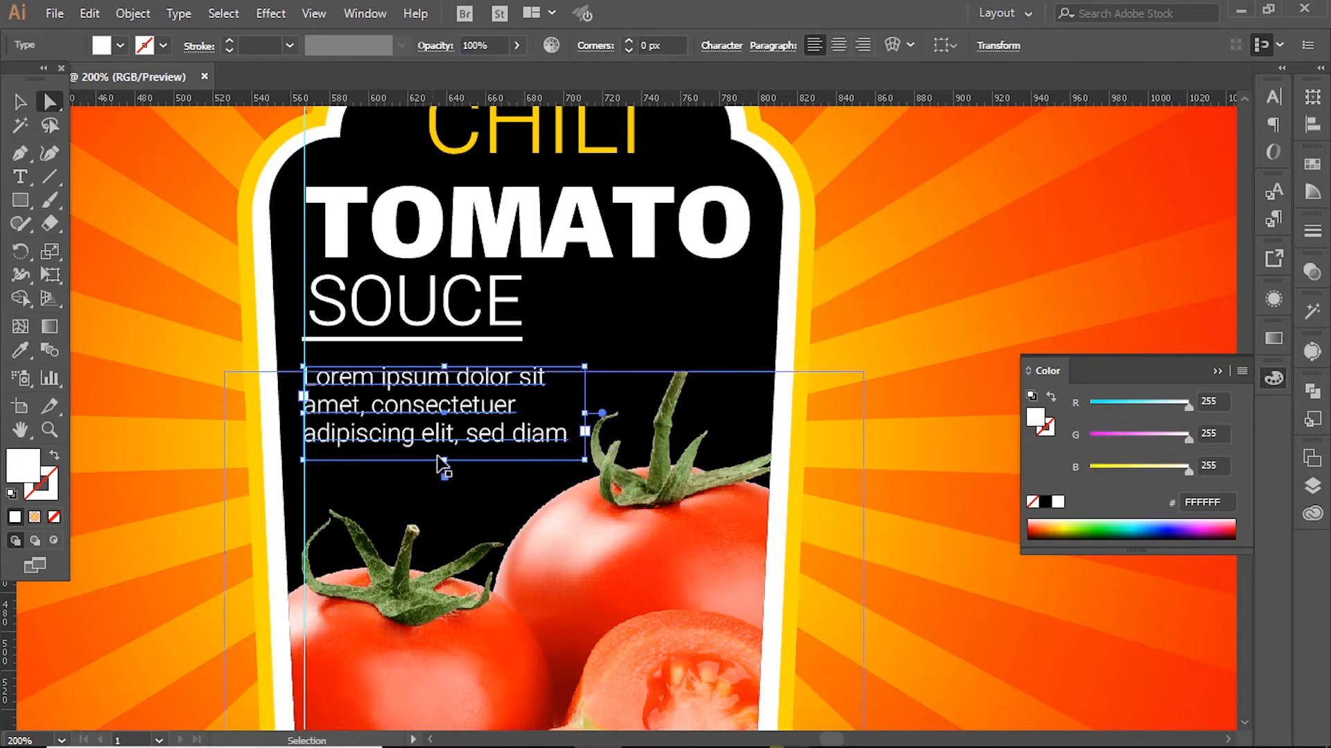
# Step: Shorten the Lorem ipsum text area to two lines and move it up closer to the underline beneath SOUCE
pyautogui.moveTo(445, 460); pyautogui.dragTo(444, 433)
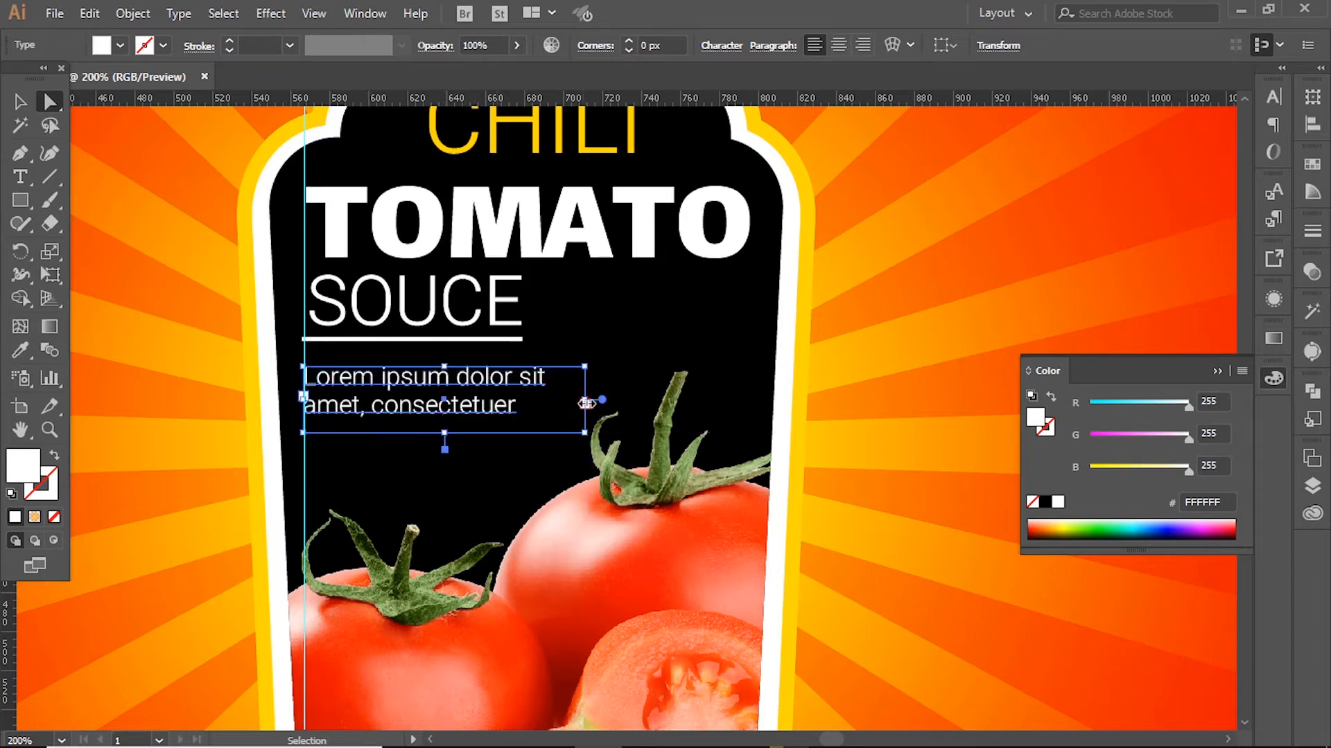
pyautogui.moveTo(587, 403)
pyautogui.mouseDown()
pyautogui.moveTo(604, 392)
pyautogui.moveTo(600, 403)
pyautogui.mouseUp()
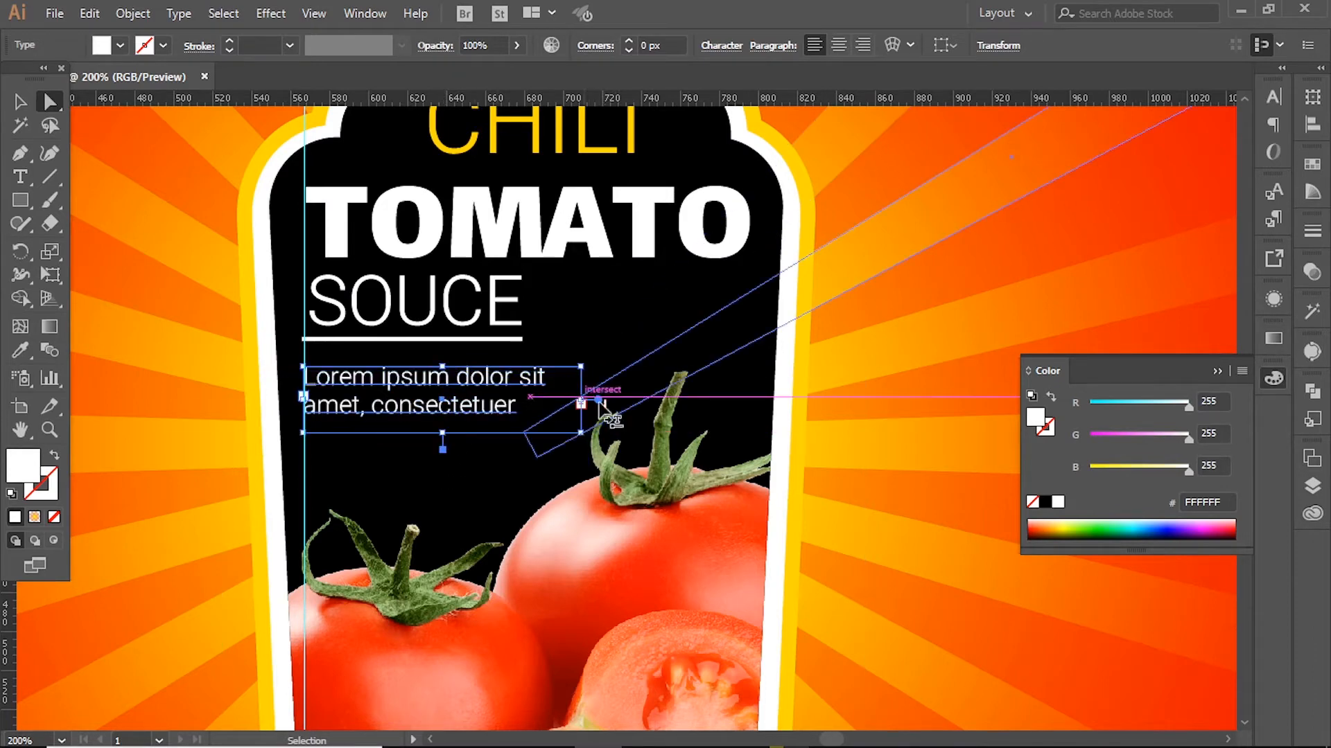
pyautogui.moveTo(508, 387); pyautogui.dragTo(508, 377)
# Step: Try to raise the bottom edge of the tomato image's clipping shape separately from the black label shape
pyautogui.scroll(-1, 615, 431)
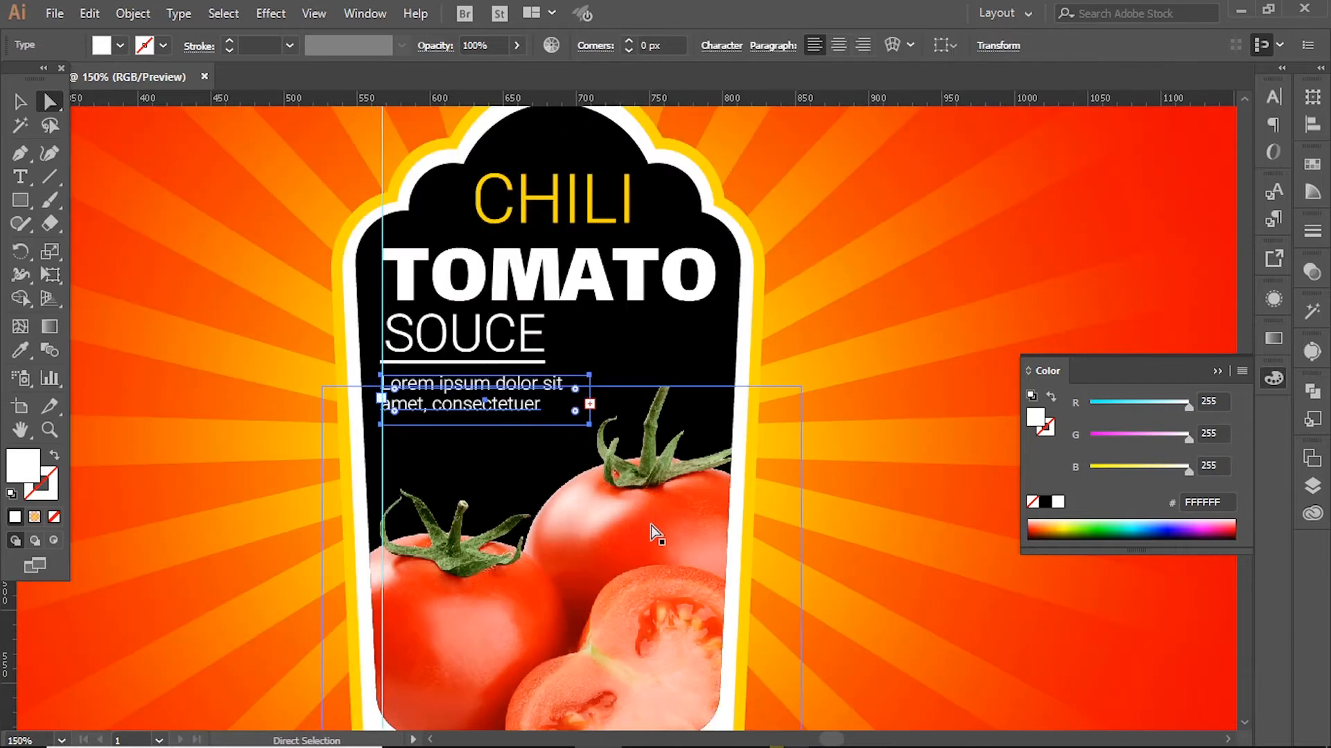
pyautogui.moveTo(650, 525); pyautogui.dragTo(630, 475)
pyautogui.scroll(-1, 630, 500)
pyautogui.keyDown('alt'); pyautogui.click(542, 545); pyautogui.keyUp('alt')
pyautogui.hotkey('shift', 'Up')
pyautogui.hotkey('shift', 'Up')
pyautogui.hotkey('shift', 'Up')
pyautogui.hotkey('shift', 'Up')
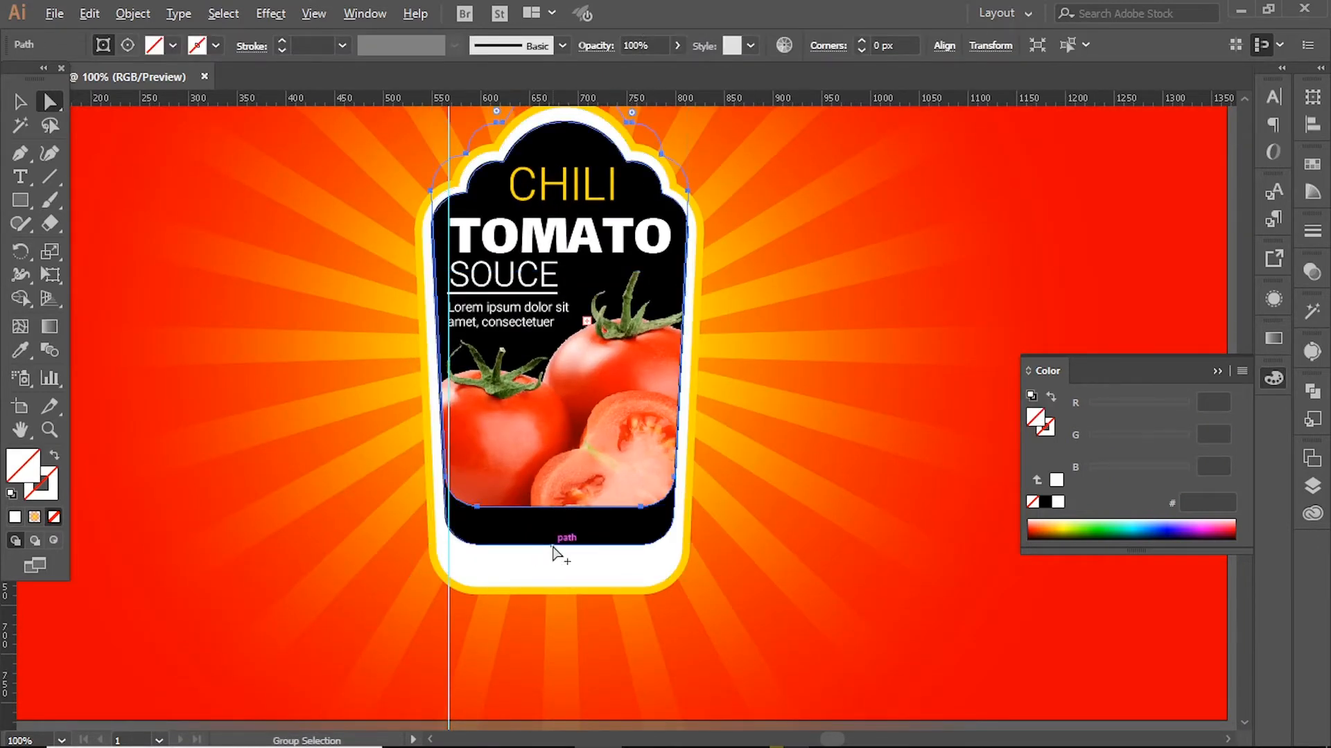
pyautogui.keyDown('alt'); pyautogui.click(552, 546); pyautogui.keyUp('alt')
pyautogui.hotkey('ctrl', 'd')
pyautogui.hotkey('ctrl', 'z')
pyautogui.hotkey('ctrl', 'z')
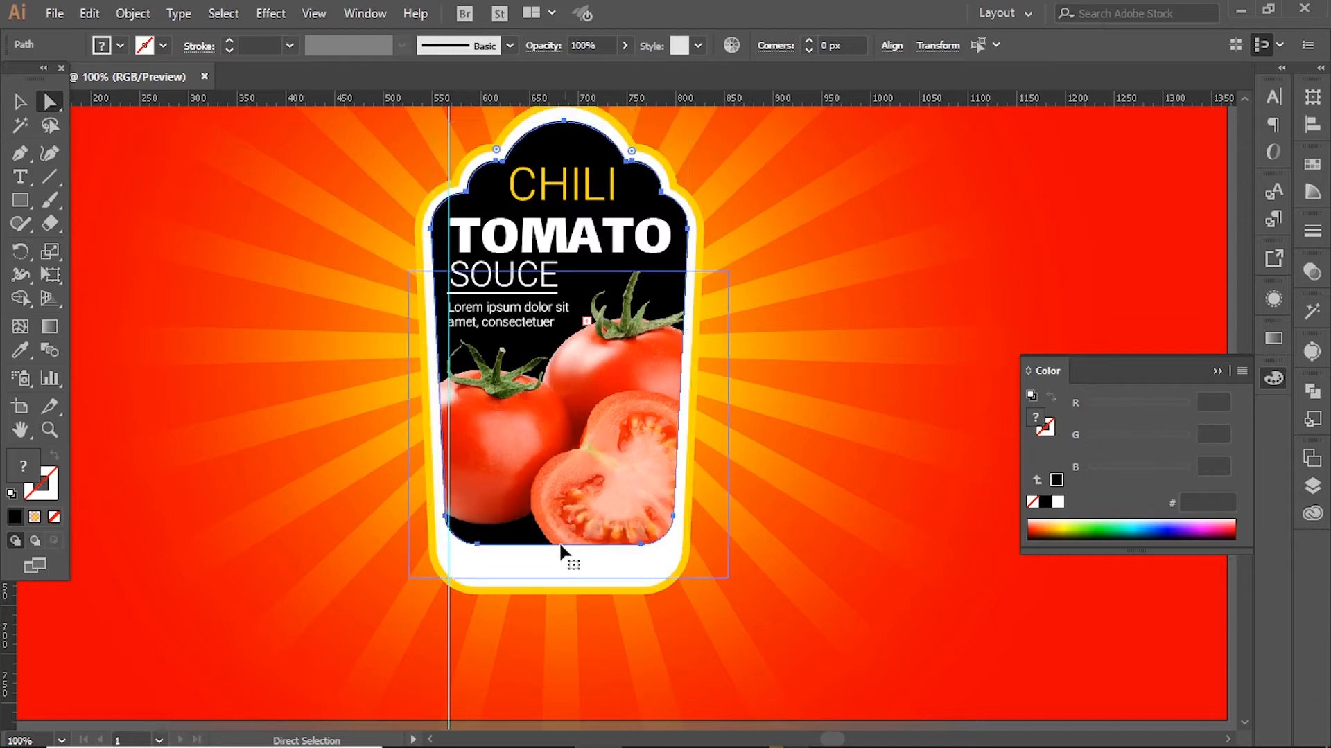
# Step: Shorten the label by raising the bottom edges of the black shape, tomato clip, white border and yellow border, keeping a white band below the tomatoes
pyautogui.moveTo(560, 545); pyautogui.dragTo(555, 512)
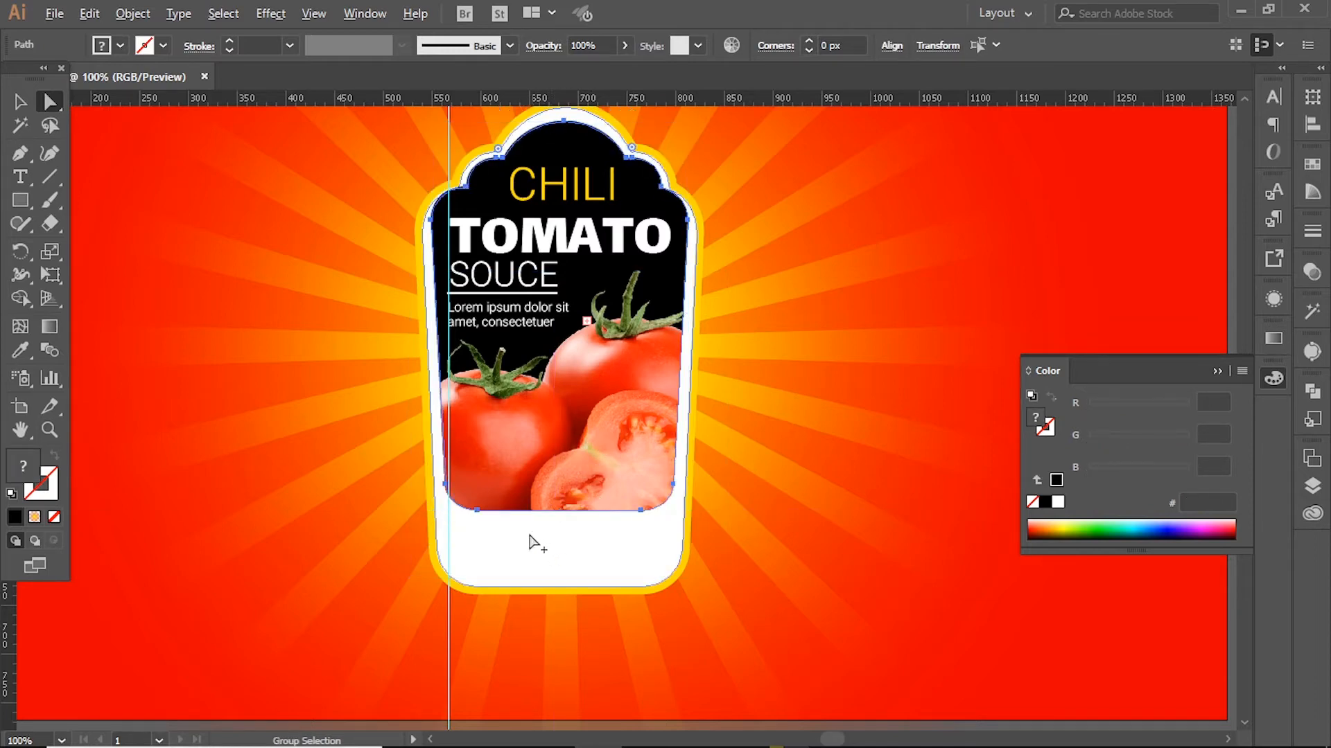
pyautogui.keyDown('alt'); pyautogui.click(537, 576); pyautogui.keyUp('alt')
pyautogui.hotkey('ctrl', 'd')
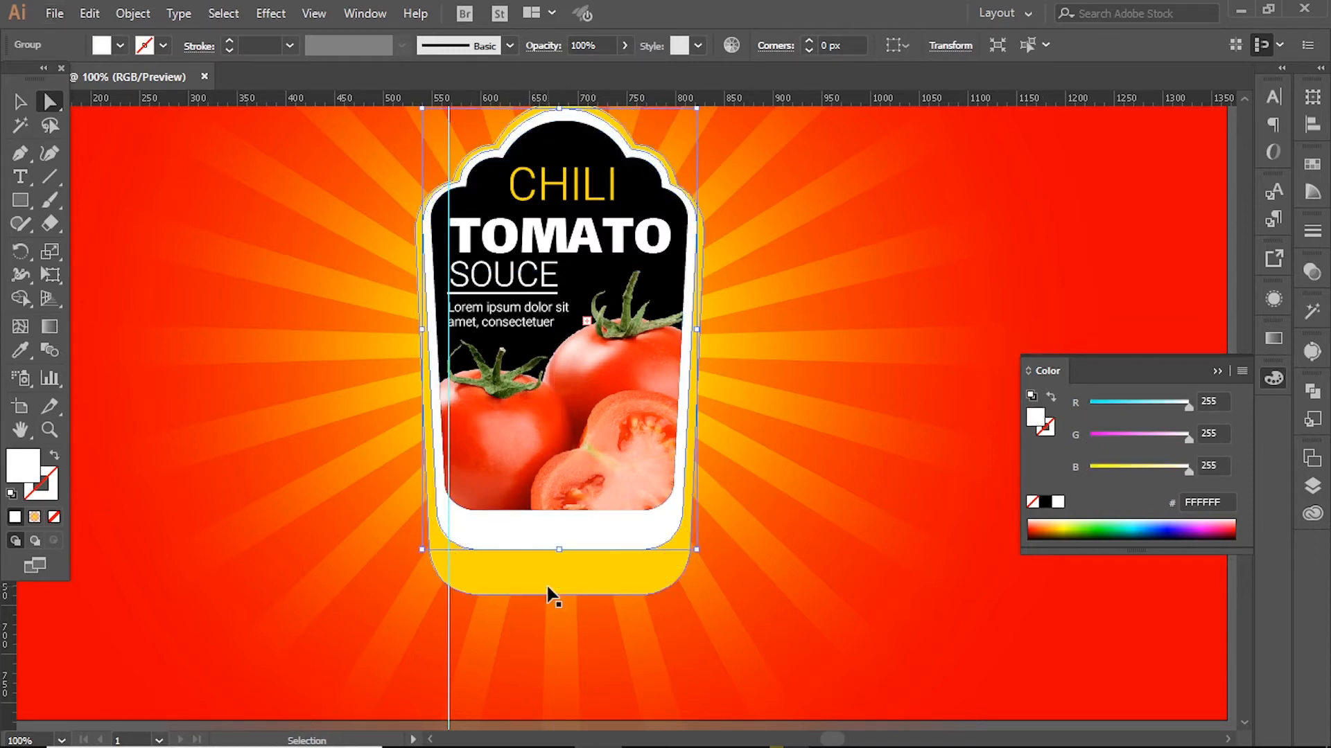
pyautogui.click(547, 583)
pyautogui.moveTo(560, 595); pyautogui.dragTo(565, 557)
pyautogui.moveTo(623, 384); pyautogui.dragTo(619, 484)
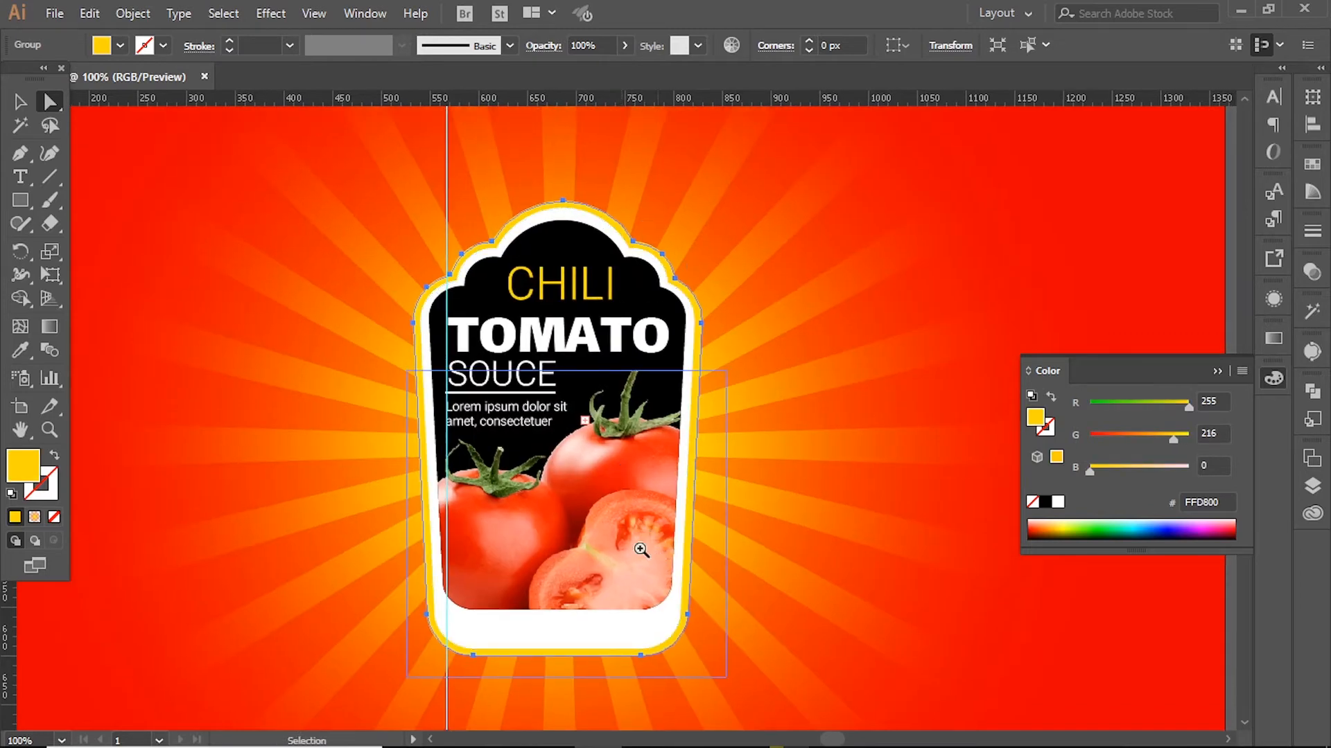
# Step: Duplicate the SOUCE text down to the white band at the label's bottom
pyautogui.keyDown('ctrl'); pyautogui.click(641, 547); pyautogui.keyUp('ctrl')
pyautogui.moveTo(596, 304); pyautogui.dragTo(596, 310)
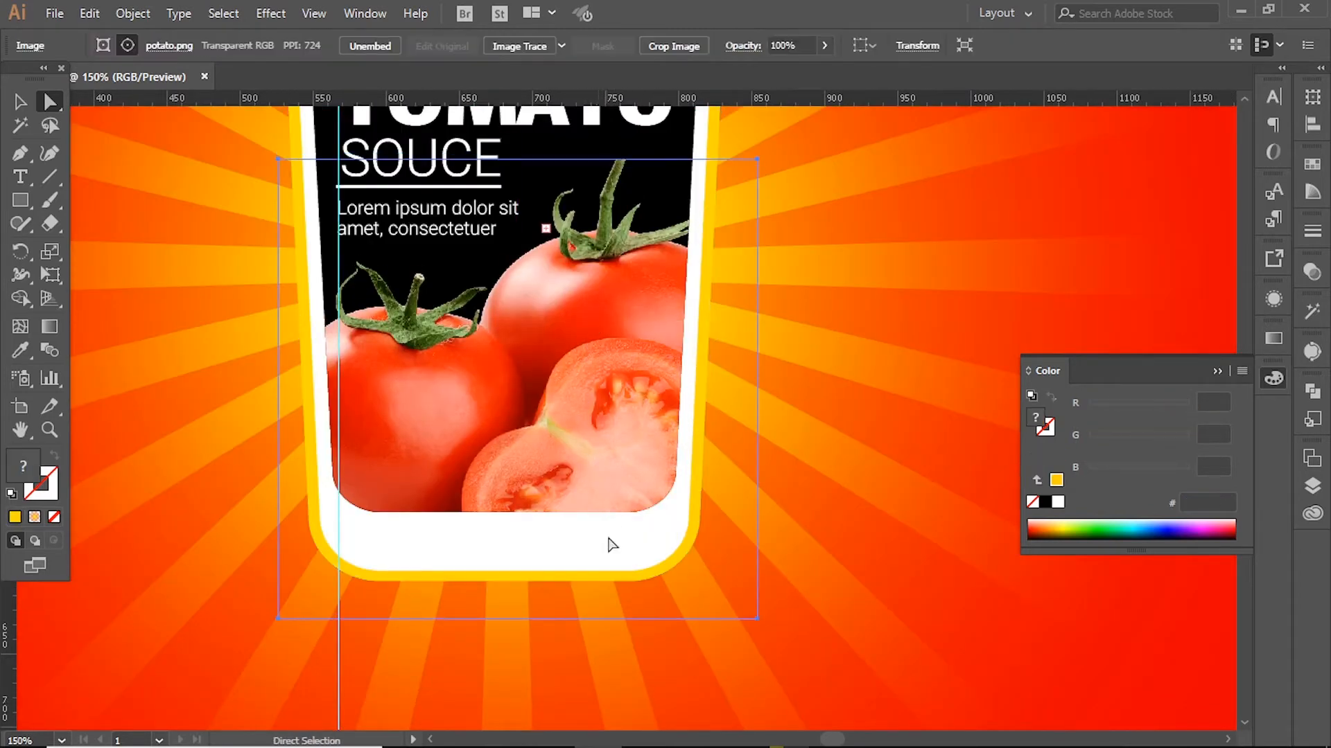
pyautogui.keyDown('ctrl'); pyautogui.click(558, 542); pyautogui.keyUp('ctrl')
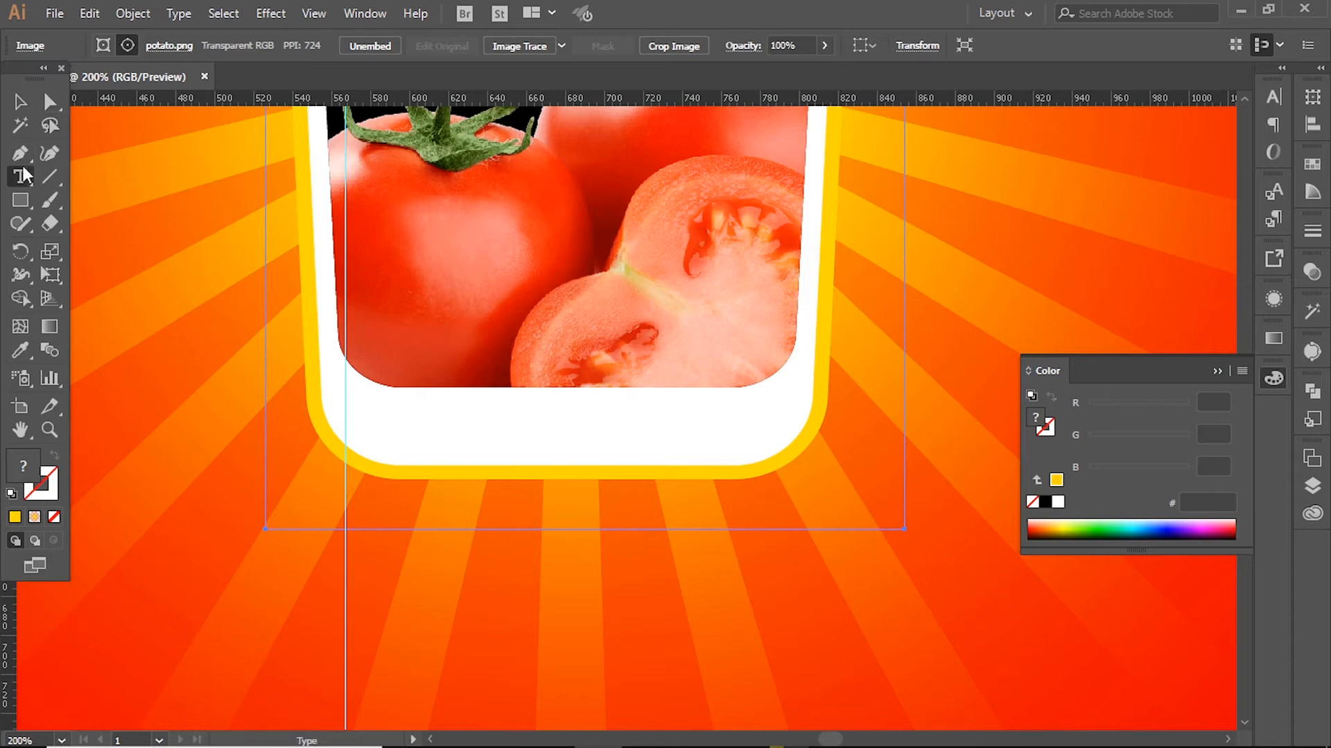
pyautogui.click(23, 175)
pyautogui.scroll(5, 506, 156)
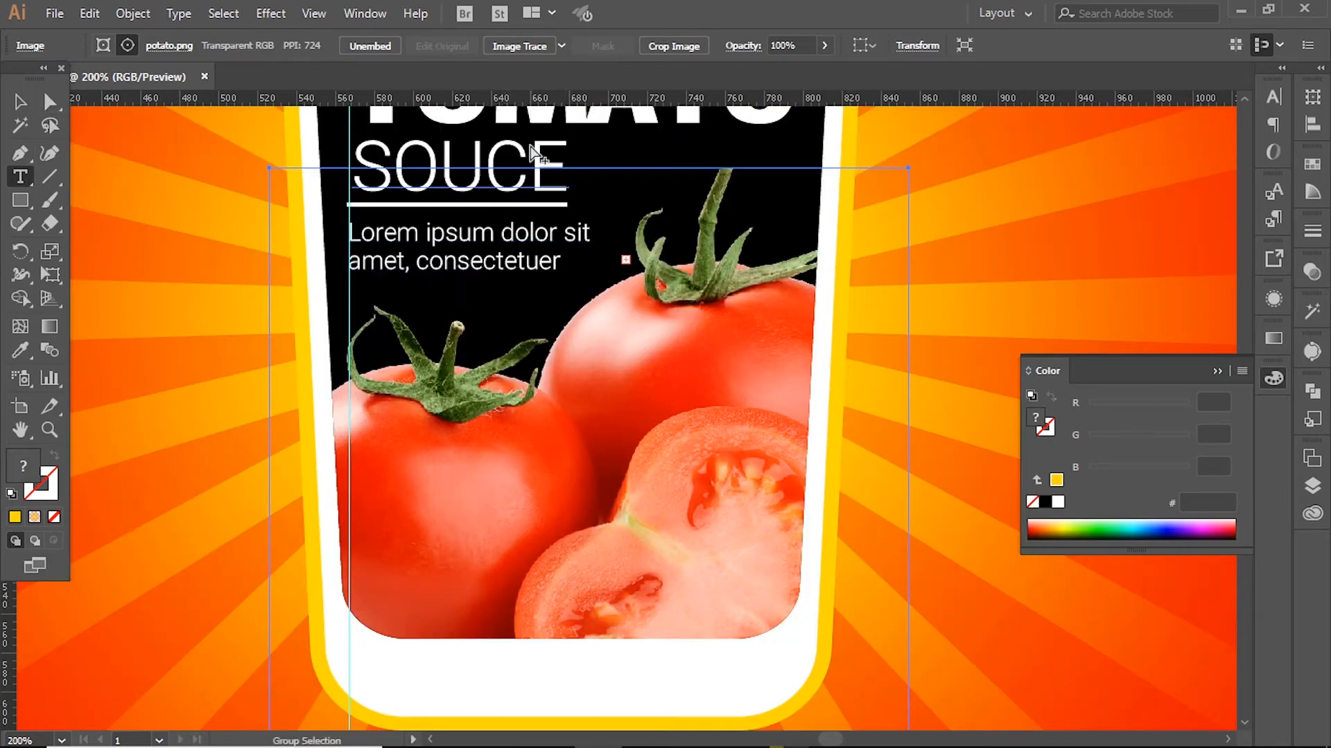
pyautogui.moveTo(531, 146); pyautogui.dragTo(609, 618)
# Step: Fill the copied text with black, place it on the white band and replace its wording with 250G
pyautogui.click(609, 620)
pyautogui.hotkey('ctrl', 'a')
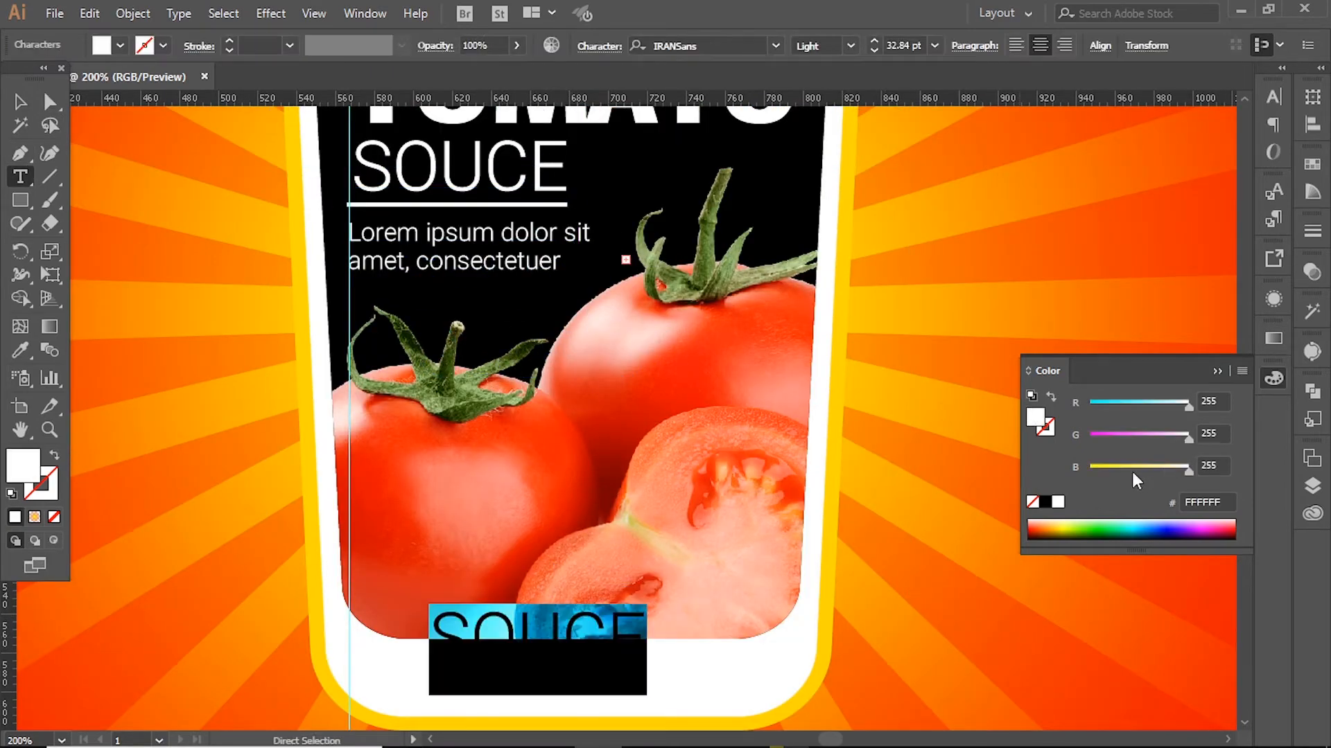
pyautogui.click(1046, 504)
pyautogui.moveTo(554, 655); pyautogui.dragTo(558, 692)
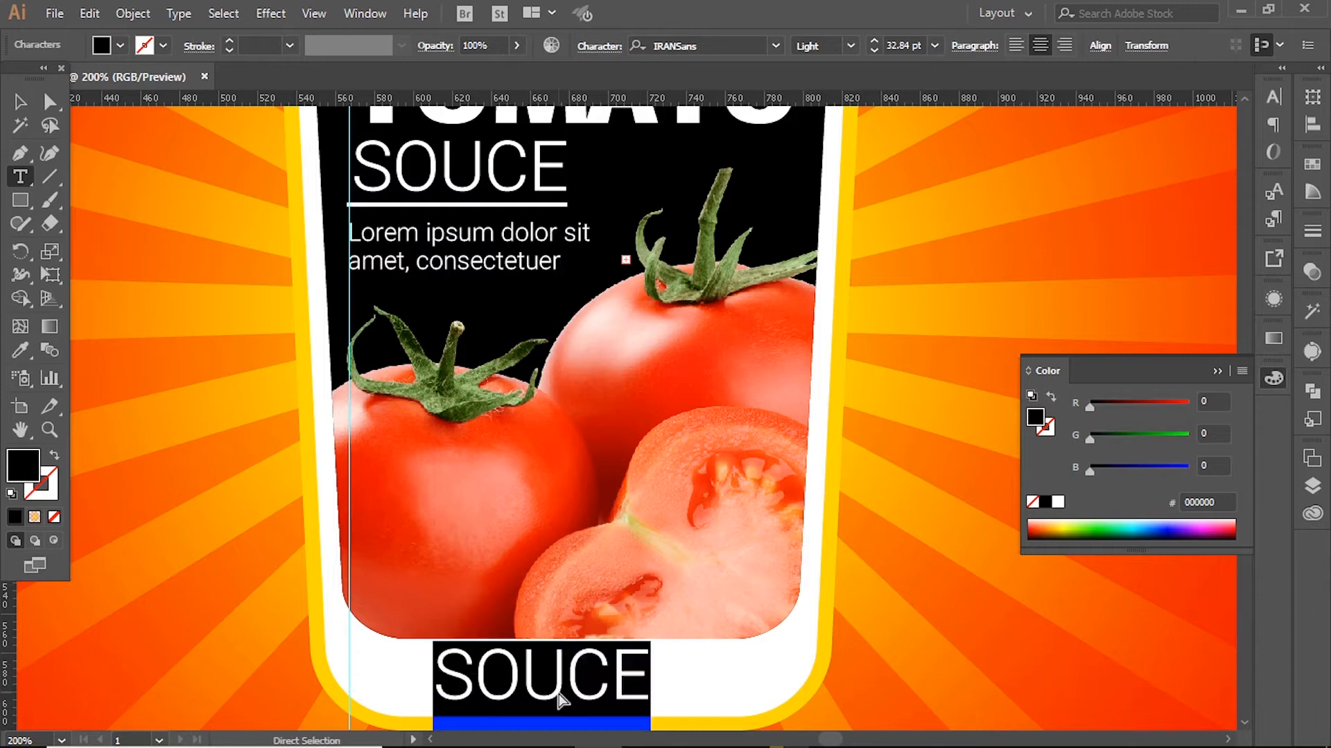
pyautogui.write('250G')
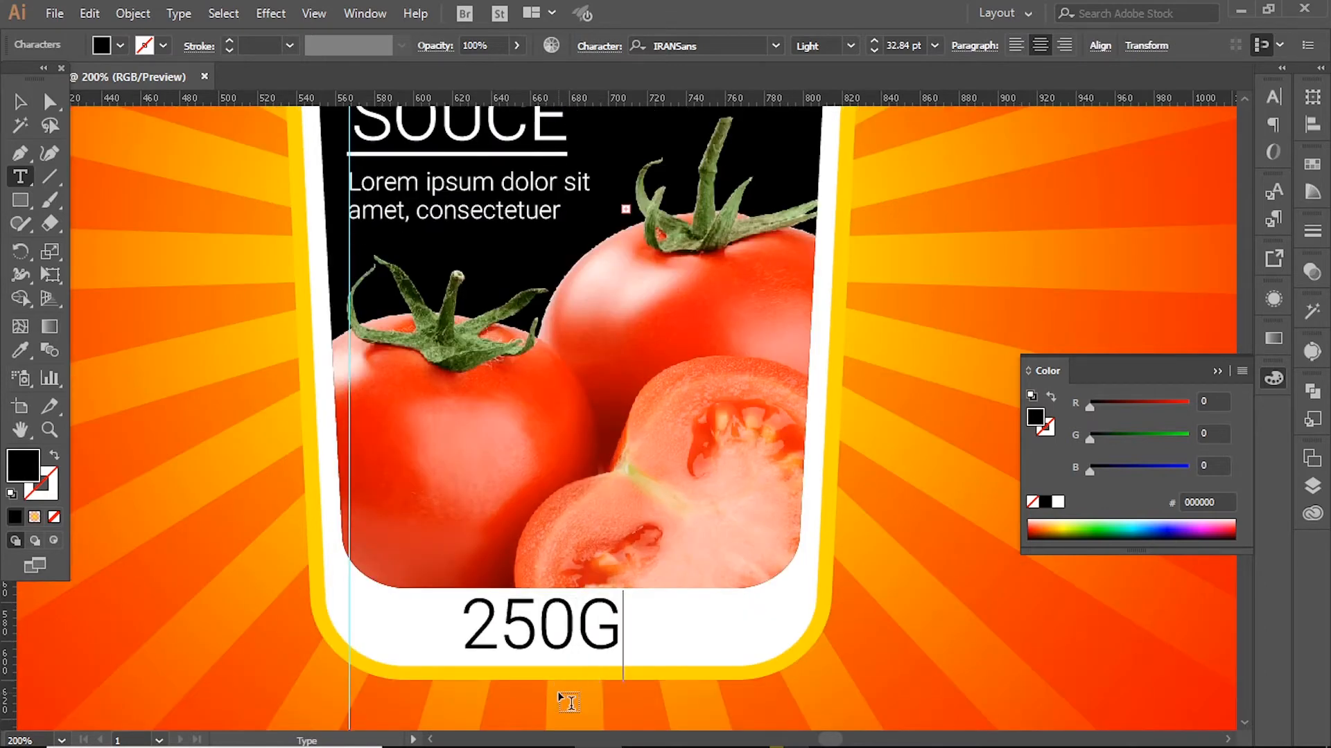
# Step: Reduce the 250G text to about 24.45 pt and centre it in the white band below the tomatoes
pyautogui.click(48, 106)
pyautogui.moveTo(543, 591); pyautogui.dragTo(572, 633)
pyautogui.keyDown('shift'); pyautogui.click(660, 624); pyautogui.keyUp('shift')
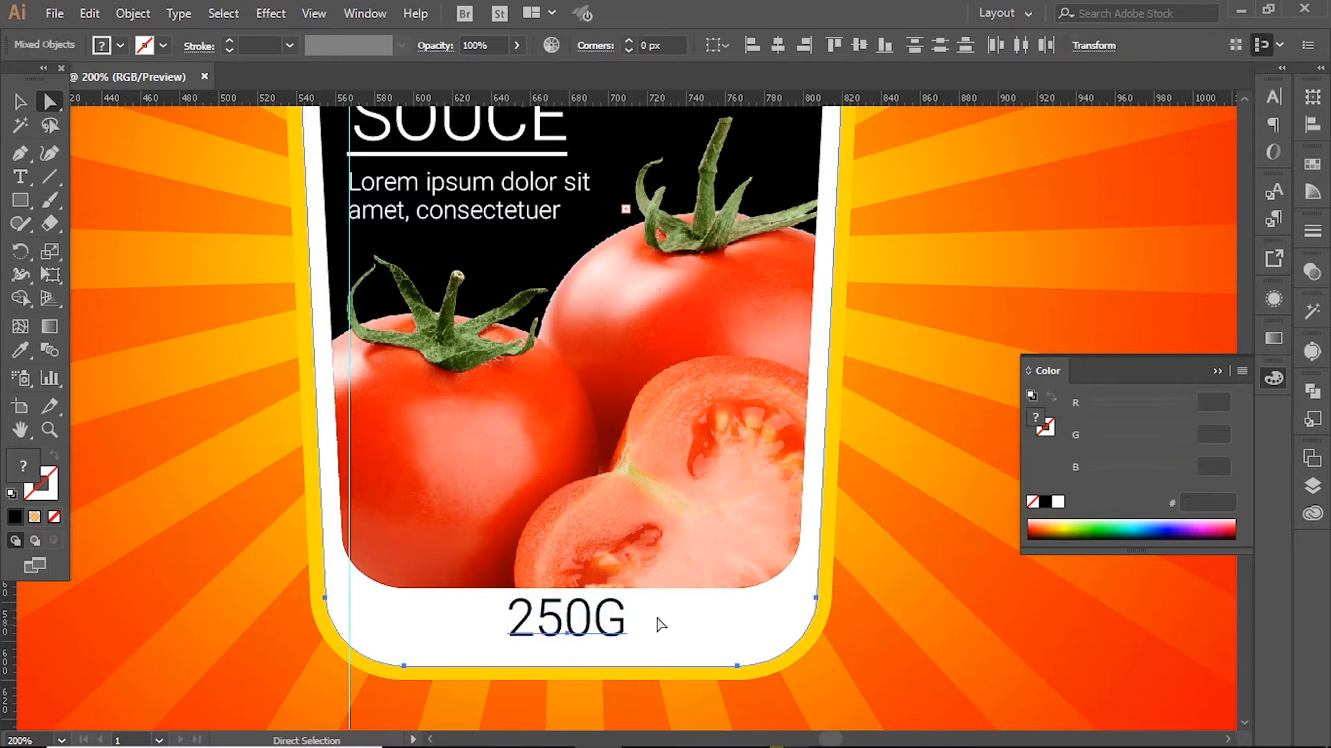
pyautogui.click(780, 49)
pyautogui.hotkey('ctrl', 'z')
pyautogui.keyDown('shift'); pyautogui.click(675, 613); pyautogui.keyUp('shift')
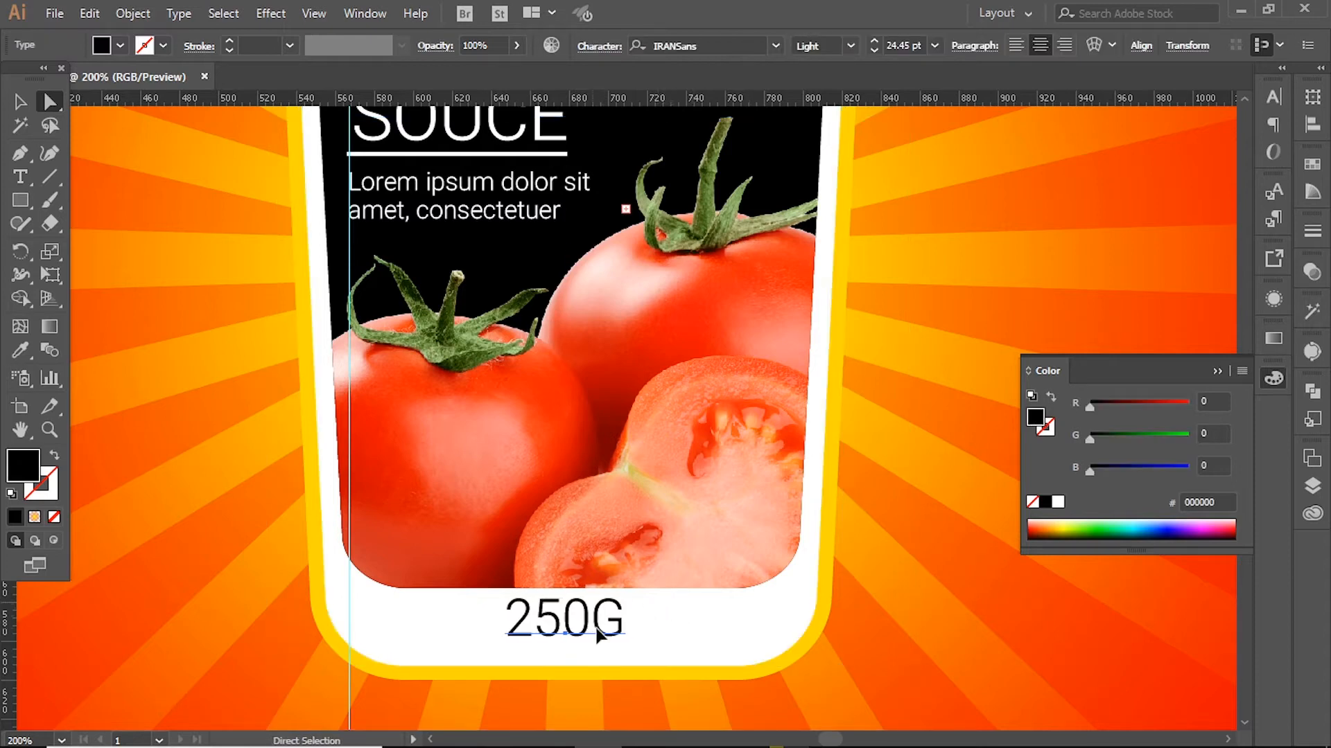
pyautogui.moveTo(586, 633); pyautogui.dragTo(593, 632)
# Step: Draw a thin black horizontal rectangle as a decorative line to the left of 250G
pyautogui.hotkey('ctrl', '+')
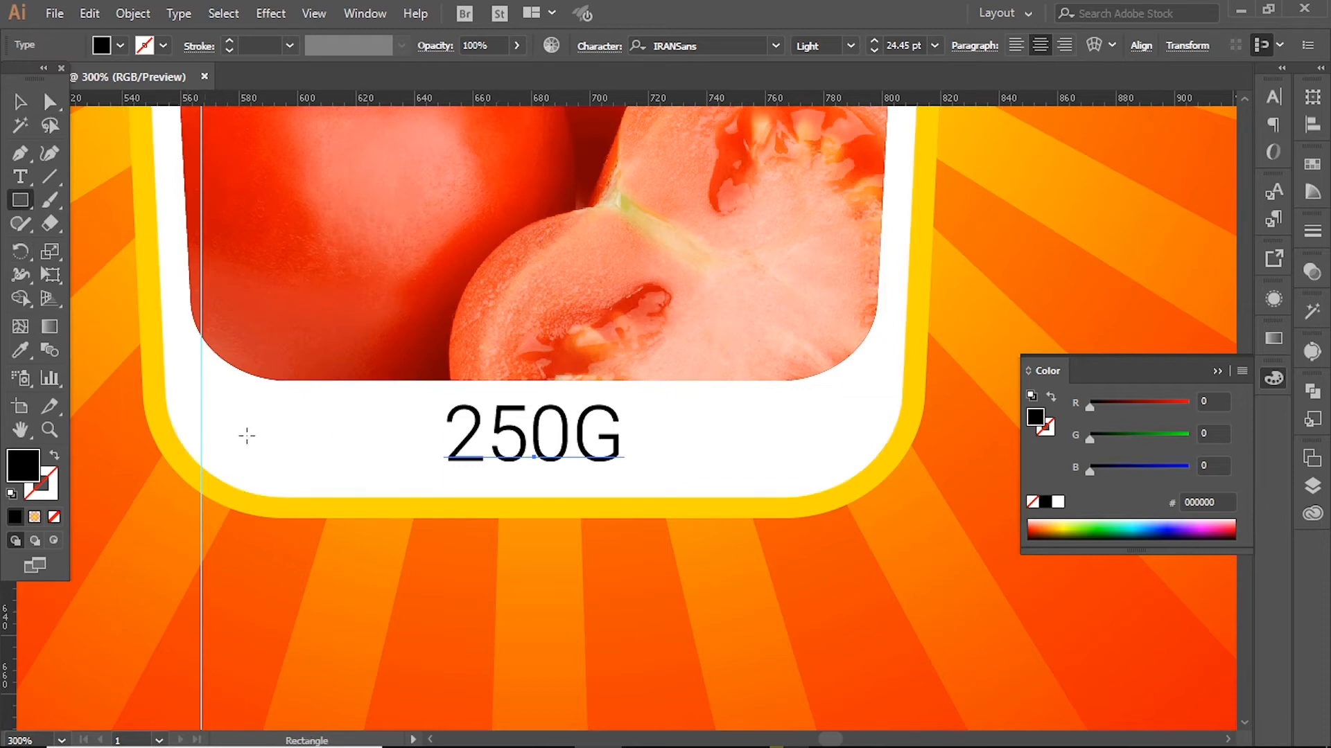
pyautogui.moveTo(335, 424)
pyautogui.mouseDown()
pyautogui.moveTo(400, 427)
pyautogui.moveTo(368, 440)
pyautogui.mouseUp()
pyautogui.press('v')
# Step: Reflect a copy of the black line to the other side of 250G, removing the extra mirrored white shape
pyautogui.keyDown('shift'); pyautogui.click(365, 477); pyautogui.keyUp('shift')
pyautogui.rightClick(367, 479)
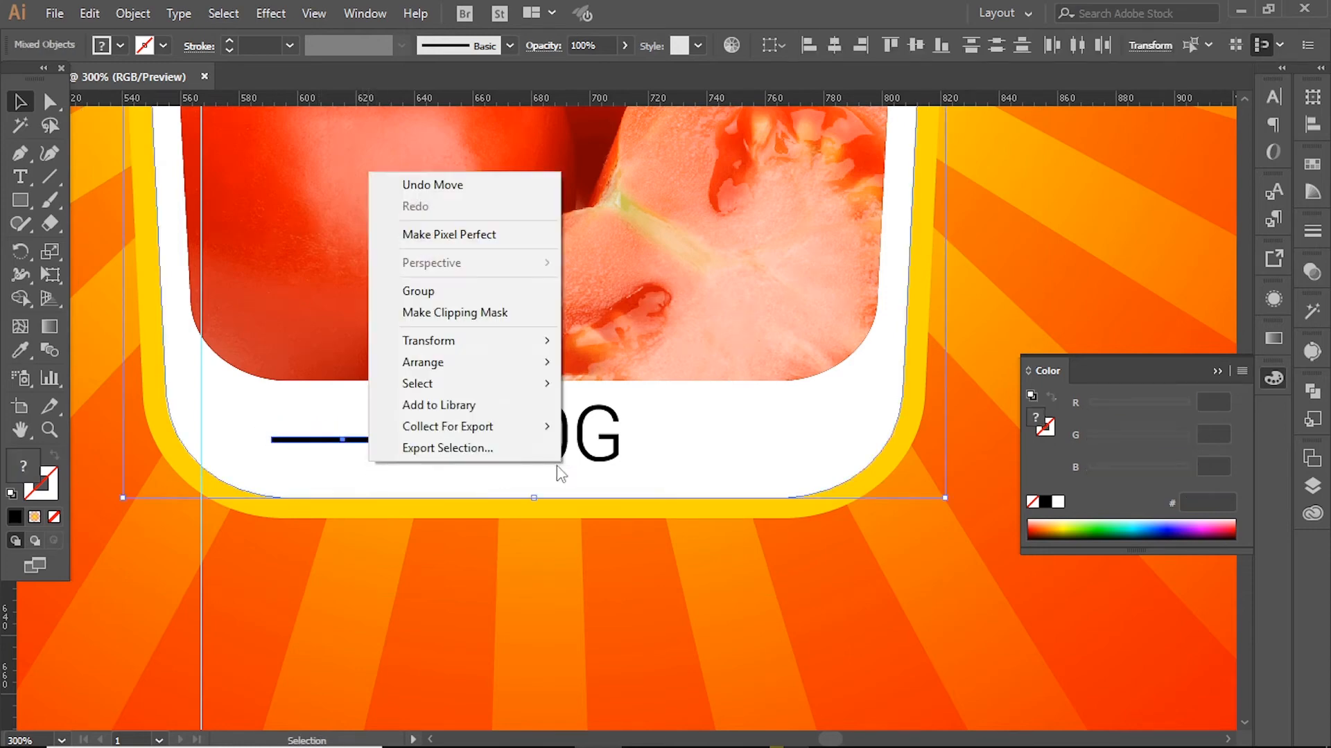
pyautogui.moveTo(465, 339)
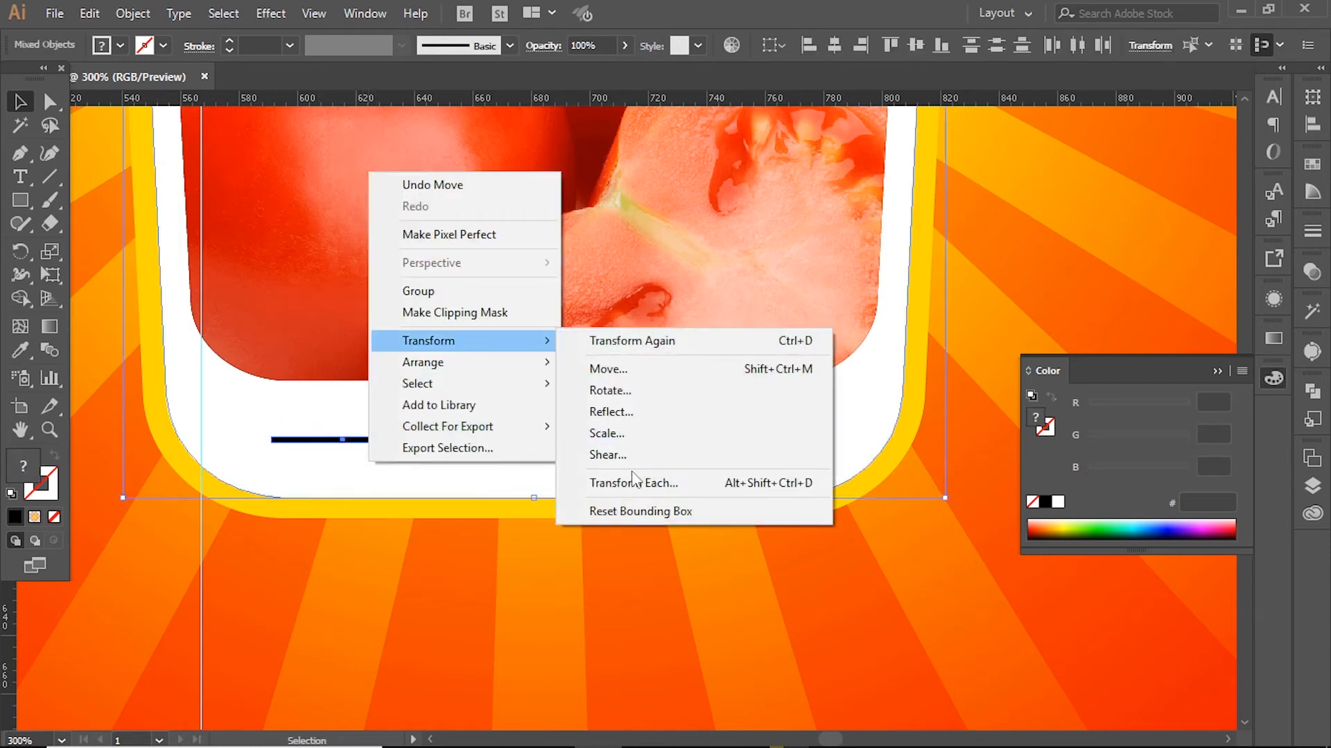
pyautogui.click(610, 412)
pyautogui.press('Return')
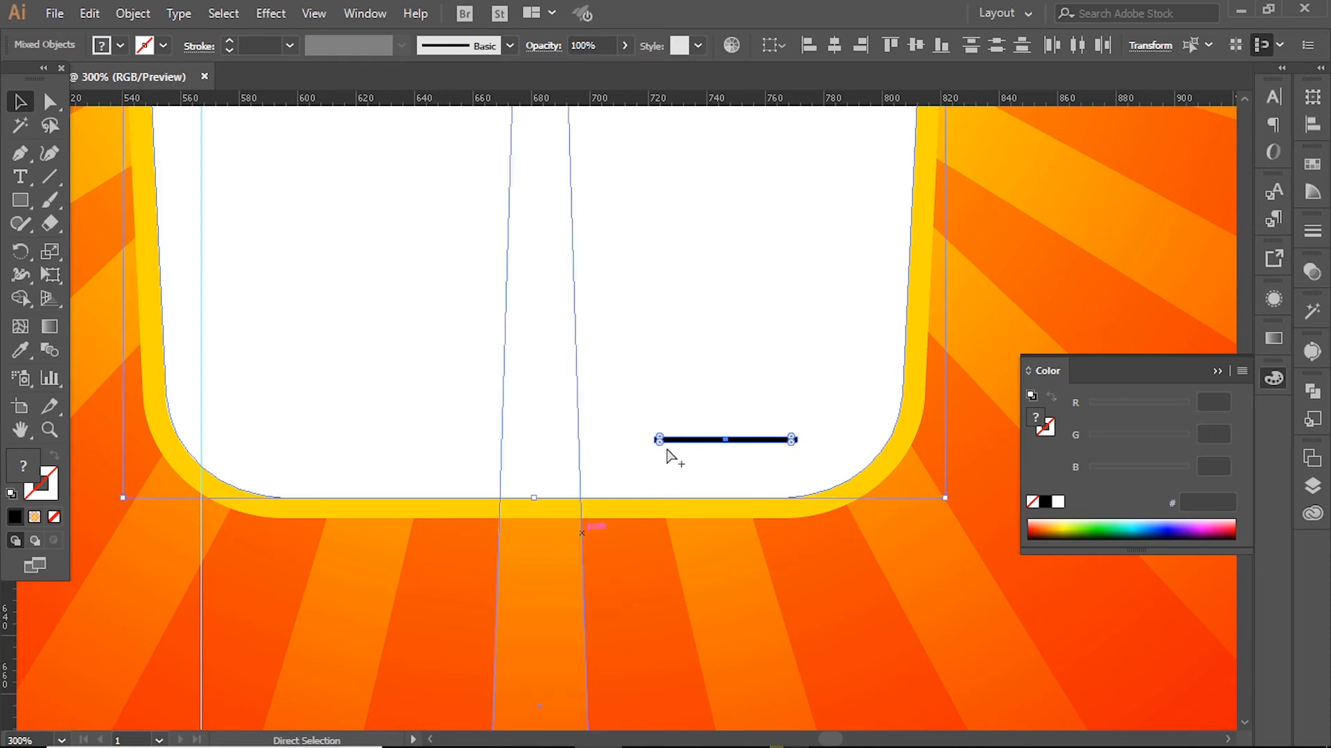
pyautogui.click(652, 494)
# Step: Start a flame outline with the Pen tool, curving up from the label's right edge to a pointed tip above it
pyautogui.keyDown('ctrl'); pyautogui.keyDown('alt'); pyautogui.click(690, 408); pyautogui.keyUp('alt'); pyautogui.keyUp('ctrl')
pyautogui.keyDown('ctrl'); pyautogui.keyDown('alt'); pyautogui.click(690, 408); pyautogui.keyUp('alt'); pyautogui.keyUp('ctrl')
pyautogui.keyDown('ctrl'); pyautogui.keyDown('alt'); pyautogui.click(691, 408); pyautogui.keyUp('alt'); pyautogui.keyUp('ctrl')
pyautogui.moveTo(690, 410); pyautogui.dragTo(641, 622)
pyautogui.moveTo(738, 371); pyautogui.dragTo(697, 347)
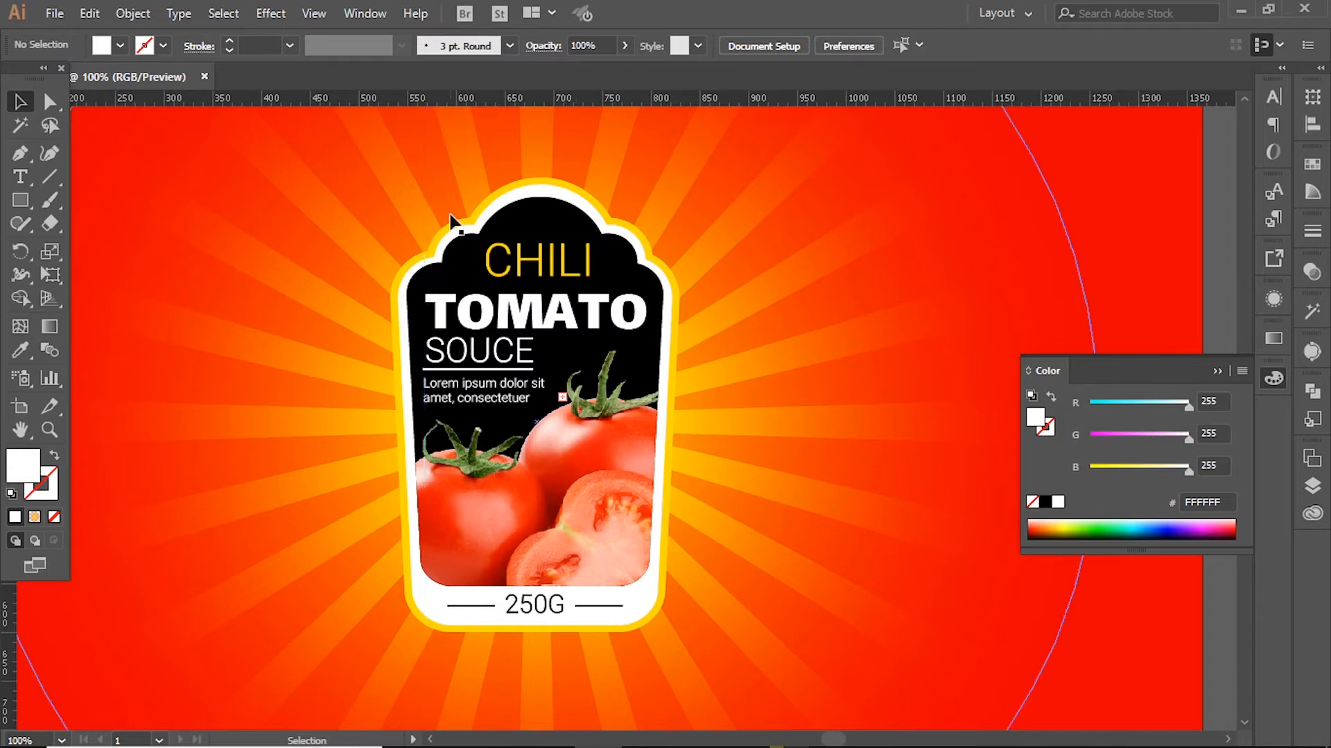
pyautogui.click(577, 268)
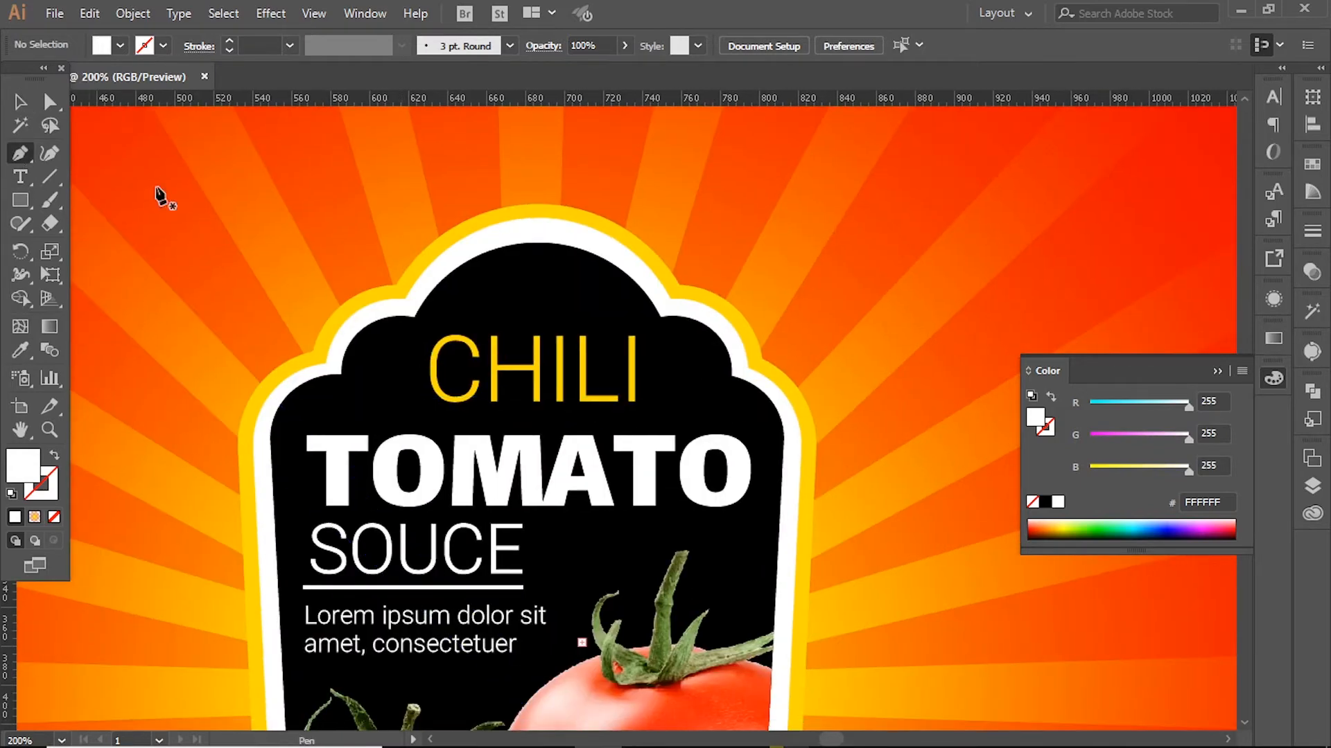
pyautogui.keyDown('ctrl'); pyautogui.click(688, 418); pyautogui.keyUp('ctrl')
pyautogui.moveTo(693, 441); pyautogui.dragTo(743, 495)
pyautogui.keyDown('ctrl'); pyautogui.keyDown('alt'); pyautogui.click(741, 484); pyautogui.keyUp('alt'); pyautogui.keyUp('ctrl')
pyautogui.moveTo(671, 519); pyautogui.dragTo(745, 534)
pyautogui.click(814, 402)
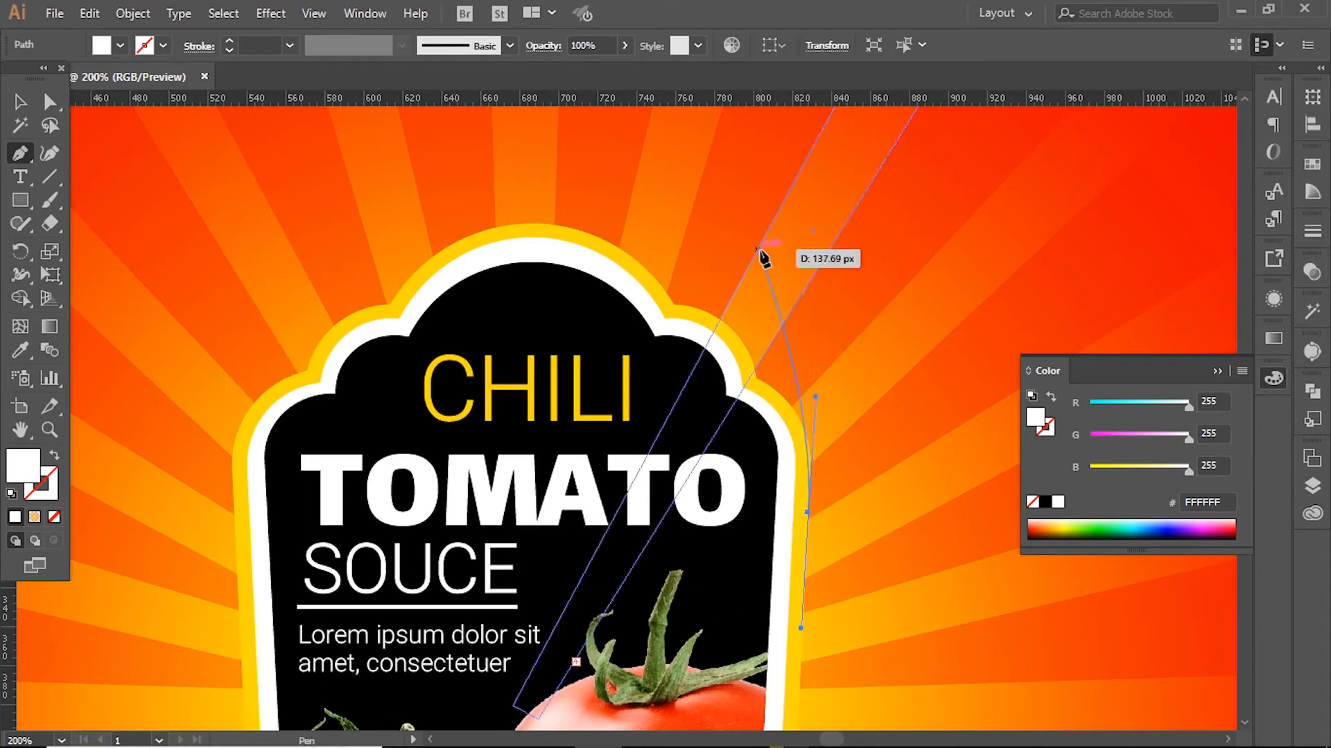
pyautogui.moveTo(803, 297); pyautogui.dragTo(793, 290)
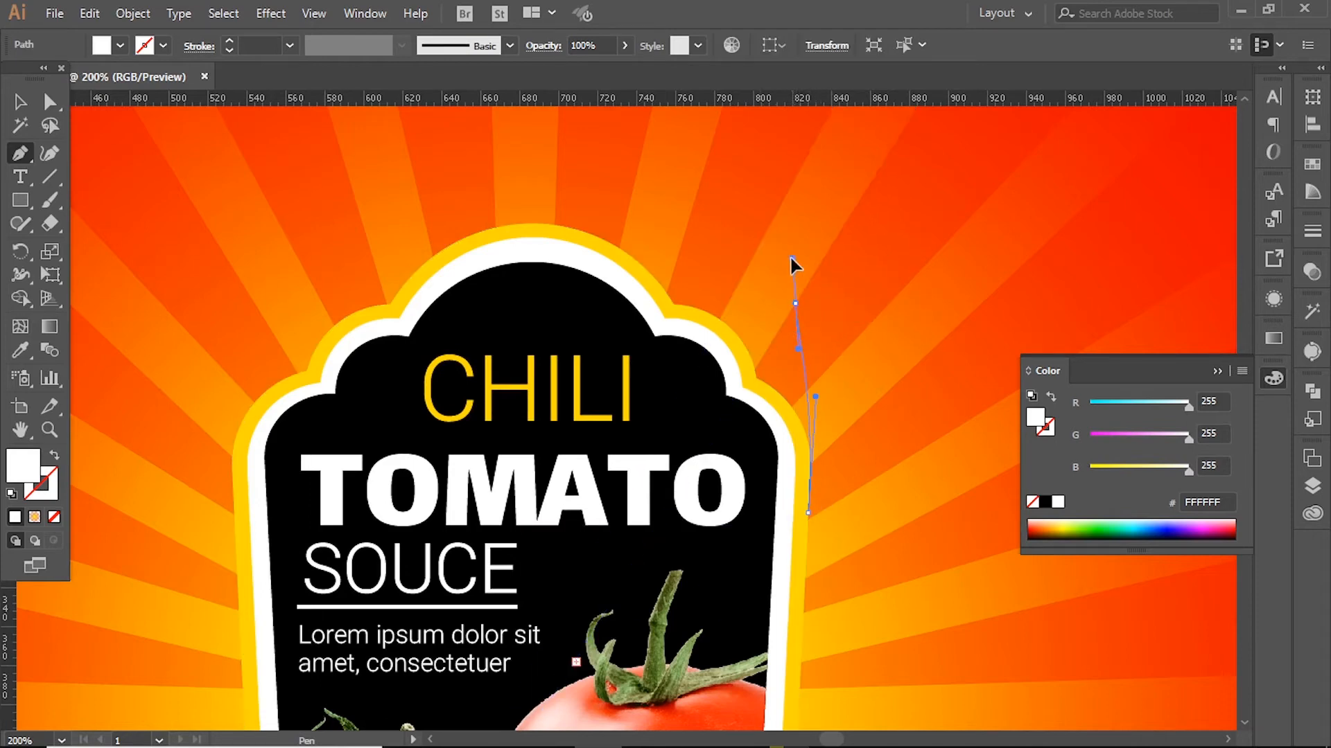
pyautogui.moveTo(795, 224)
pyautogui.mouseDown()
pyautogui.moveTo(812, 217)
pyautogui.moveTo(802, 231)
pyautogui.mouseUp()
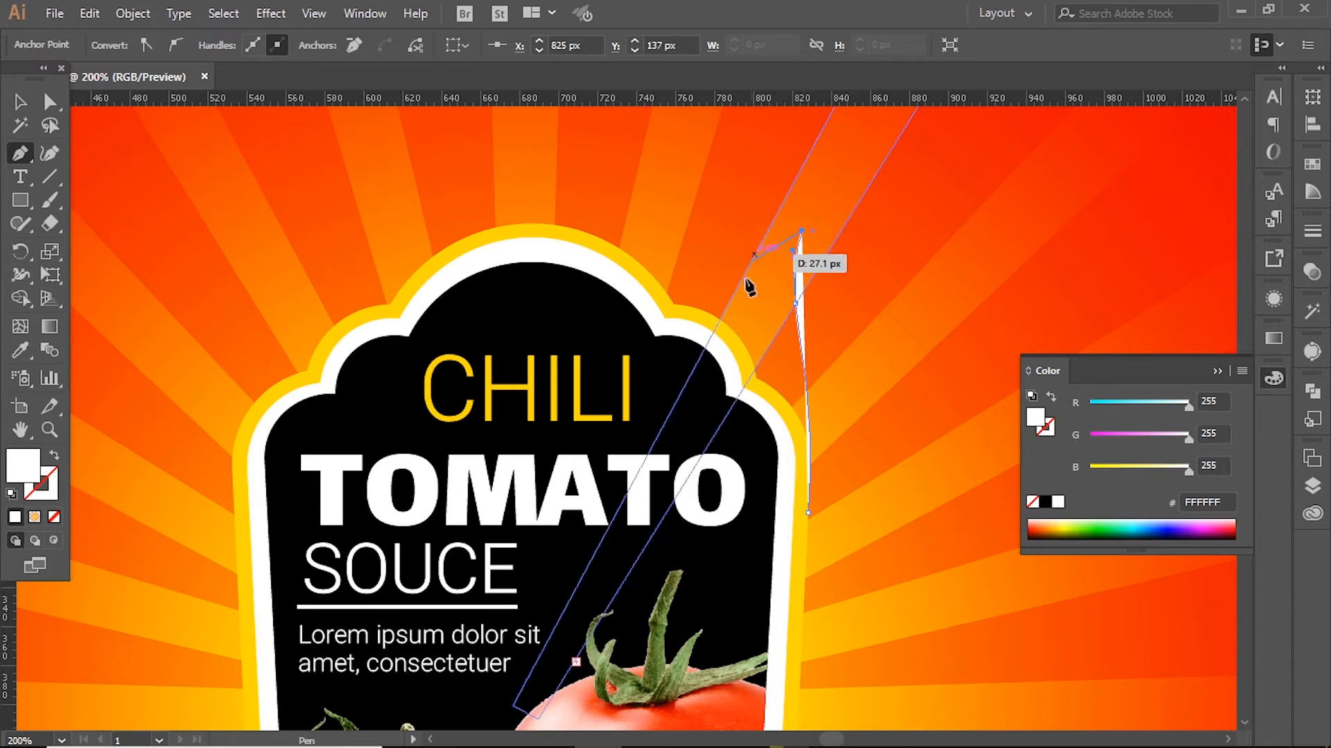
# Step: Continue the flame outline with a second pointed tongue to the left, ending inside the black shape beside CHILI
pyautogui.moveTo(745, 303); pyautogui.dragTo(749, 356)
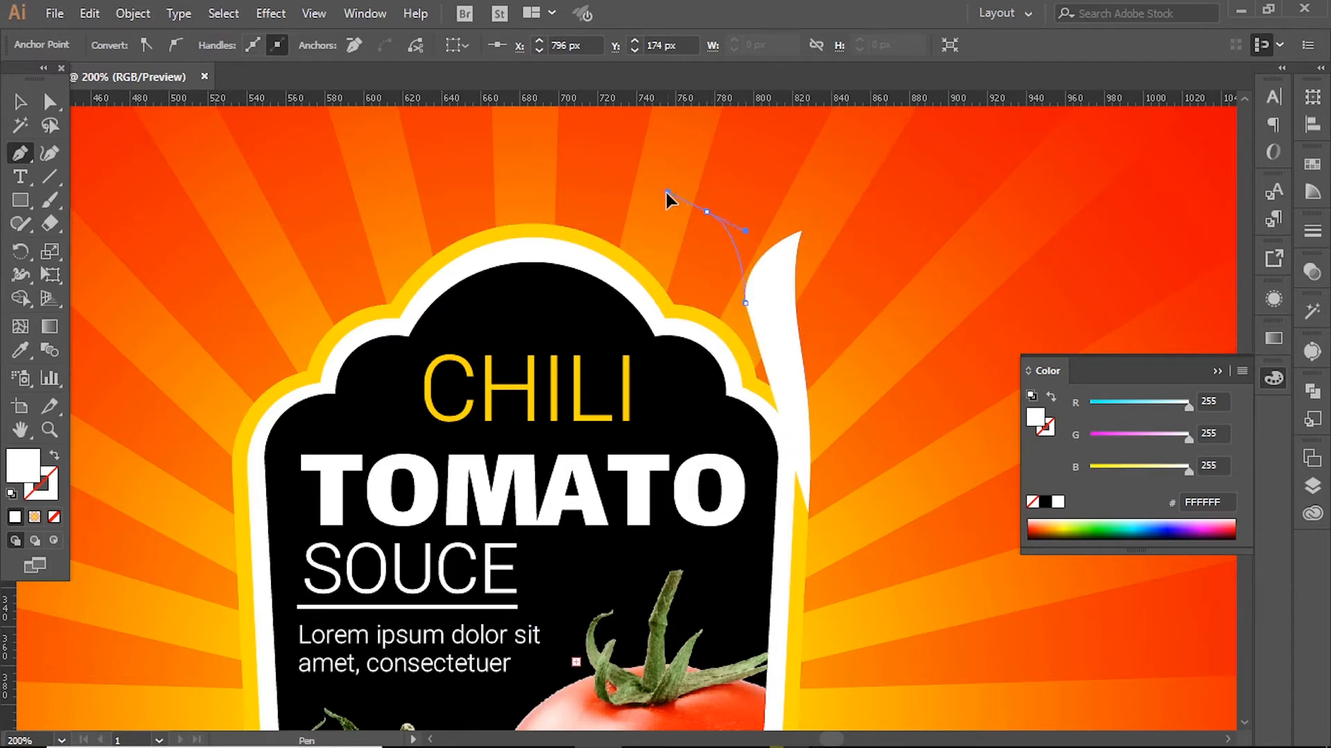
pyautogui.moveTo(666, 199); pyautogui.dragTo(659, 193)
pyautogui.moveTo(703, 211); pyautogui.dragTo(703, 215)
pyautogui.moveTo(714, 285)
pyautogui.mouseDown()
pyautogui.moveTo(700, 360)
pyautogui.moveTo(698, 277)
pyautogui.mouseUp()
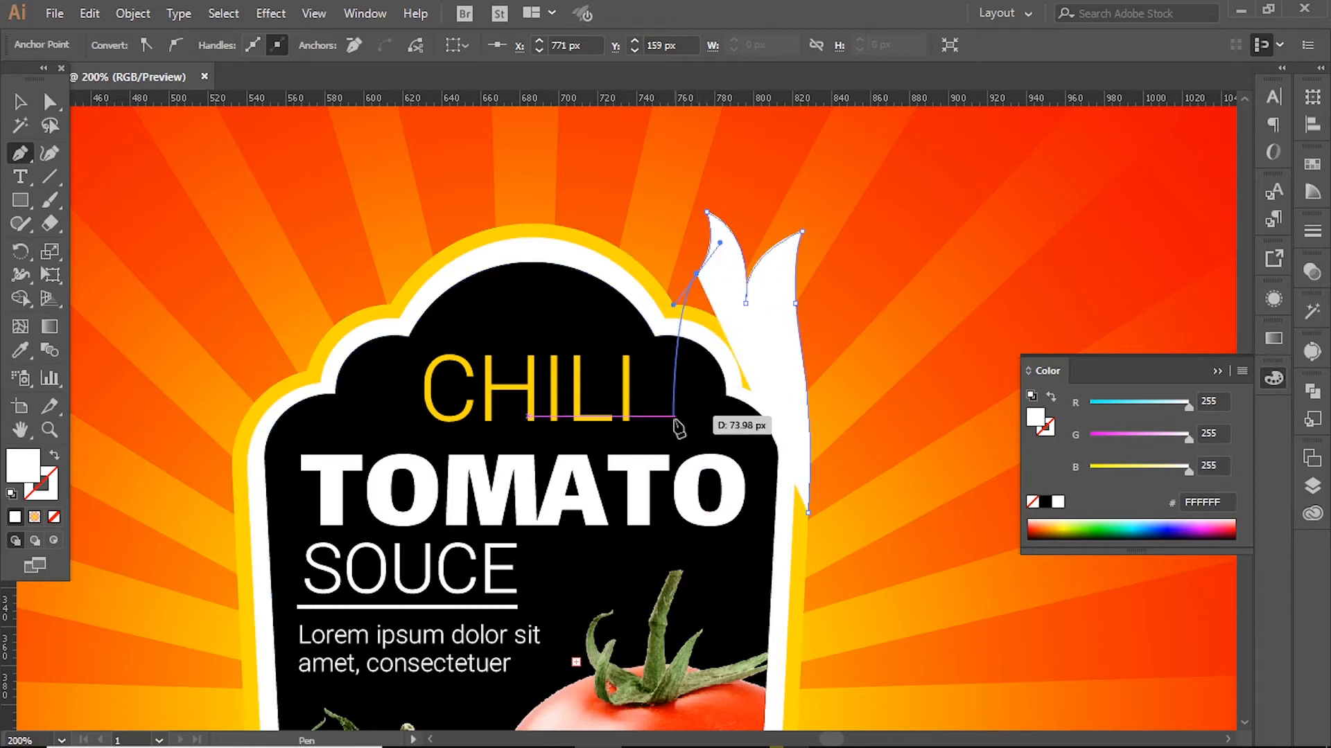
pyautogui.click(672, 416)
# Step: Fill the flame shape with the yellow border's colour, FFD800, using the Eyedropper
pyautogui.press('Delete')
pyautogui.keyDown('ctrl'); pyautogui.keyDown('alt'); pyautogui.click(798, 532); pyautogui.keyUp('alt'); pyautogui.keyUp('ctrl')
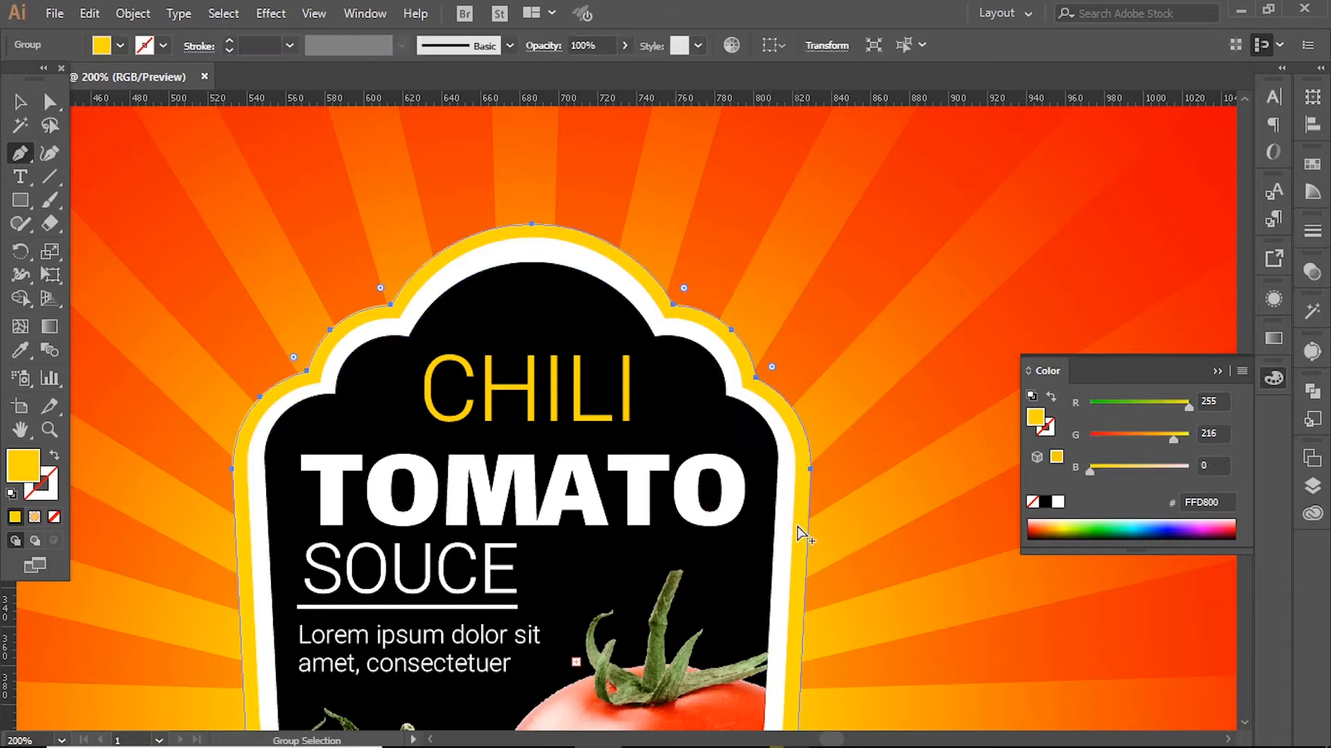
pyautogui.hotkey('ctrl', 'z')
pyautogui.click(306, 378)
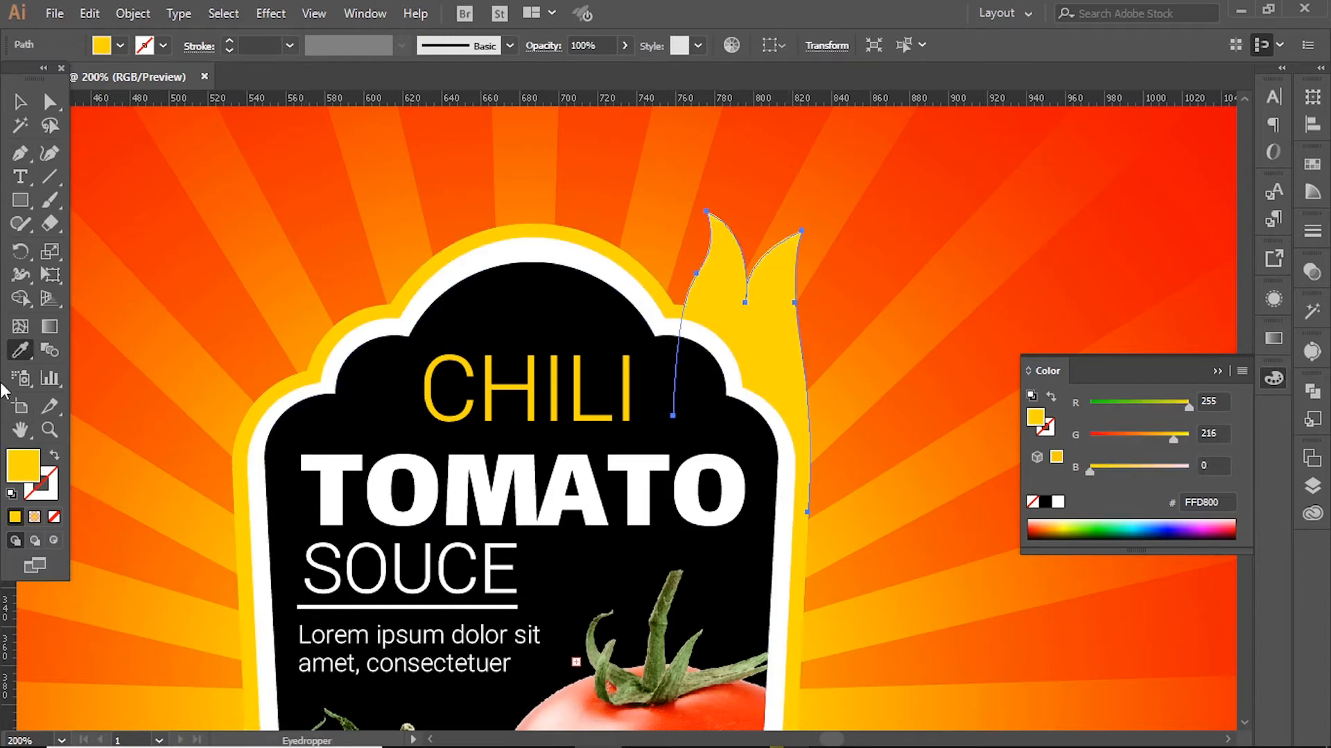
# Step: Draw a small, slim yellow flame with curved sides and pointed ends above the gap between the two flame tongues
pyautogui.moveTo(675, 255); pyautogui.dragTo(673, 405)
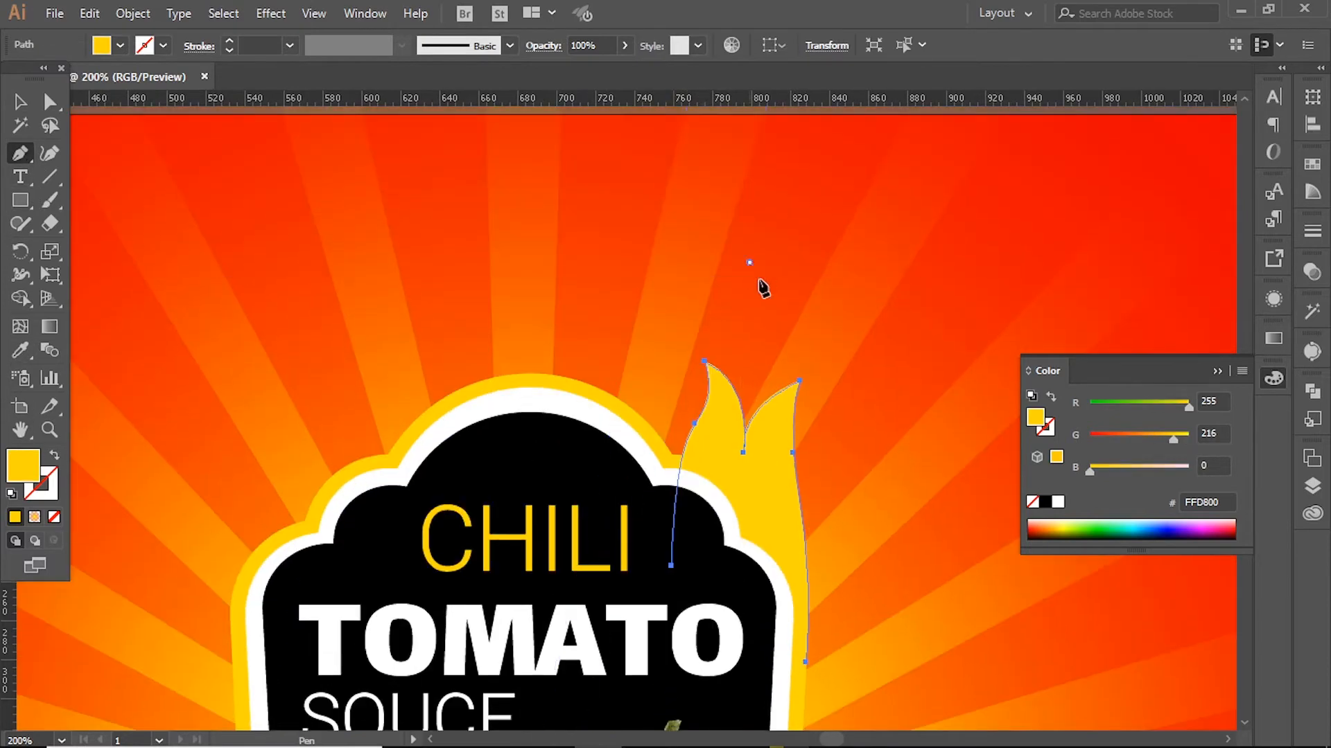
pyautogui.moveTo(768, 310); pyautogui.dragTo(753, 337)
pyautogui.hotkey('ctrl', 'z')
pyautogui.click(750, 345)
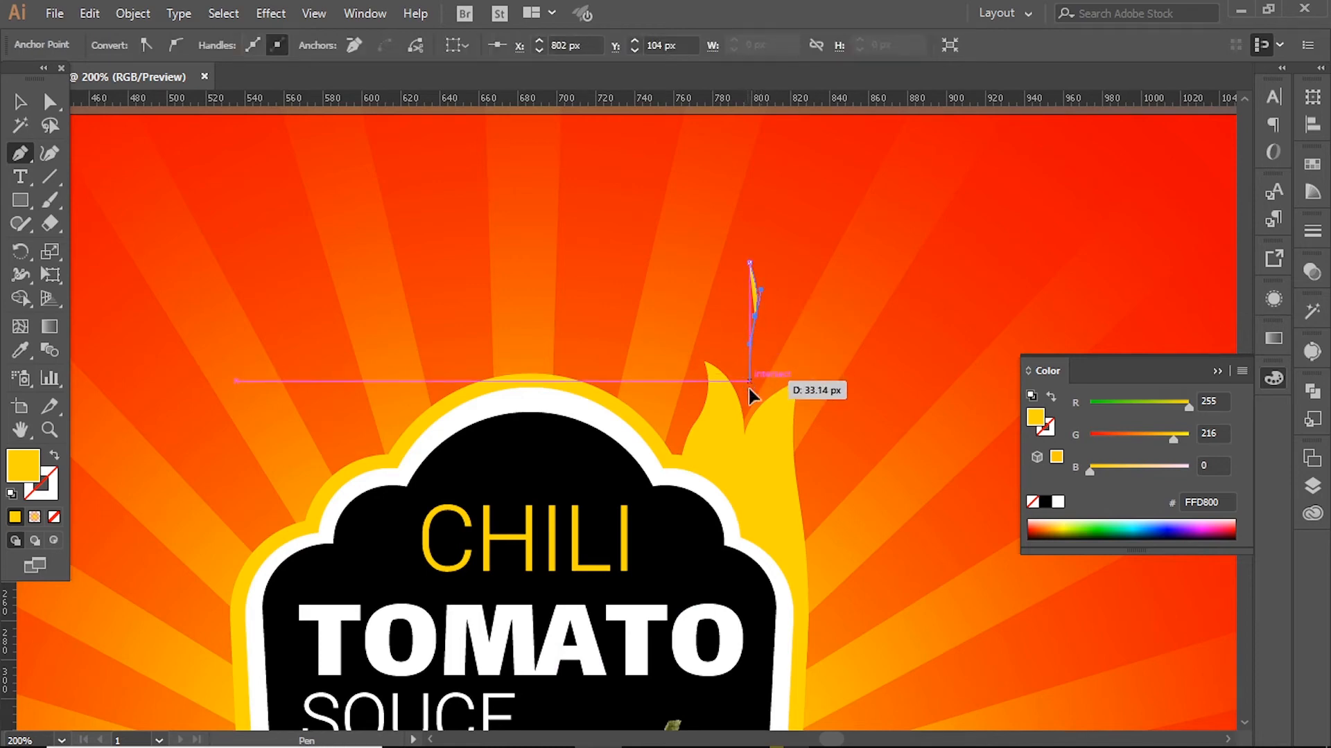
pyautogui.click(749, 382)
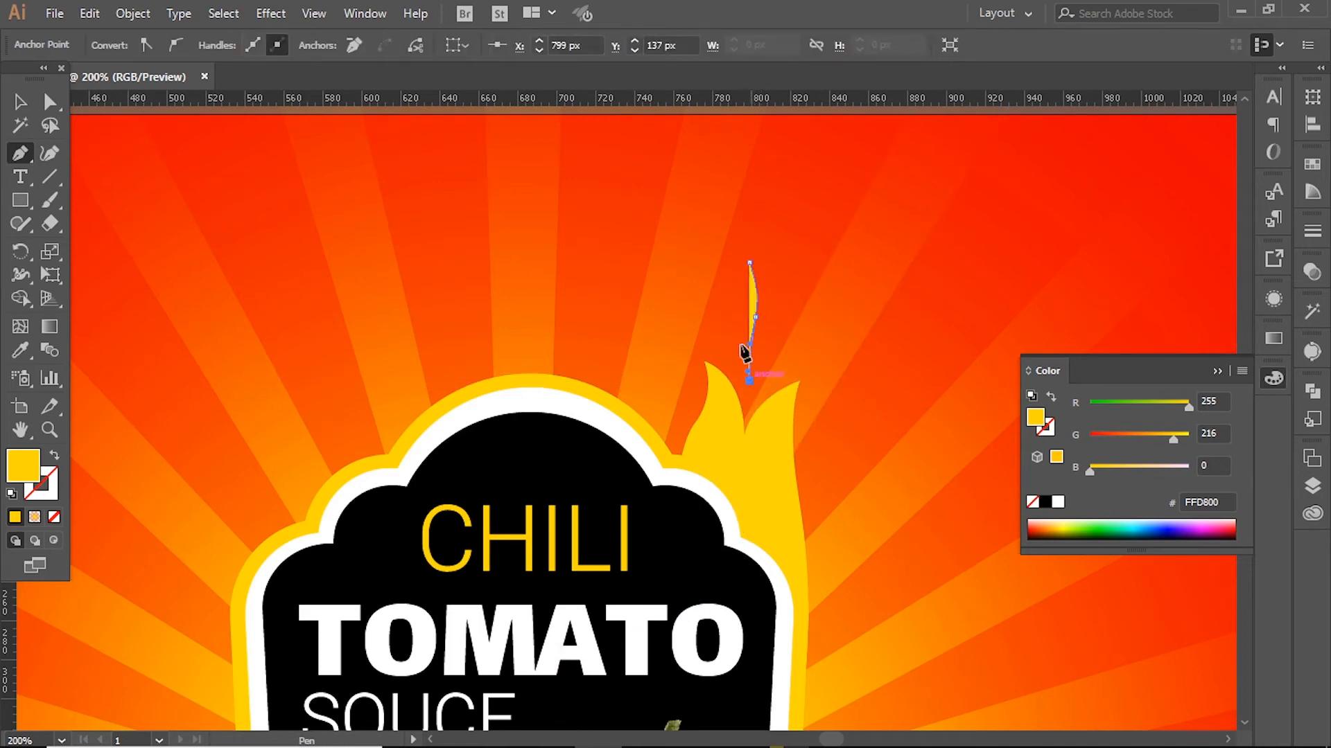
pyautogui.moveTo(749, 380); pyautogui.dragTo(753, 269)
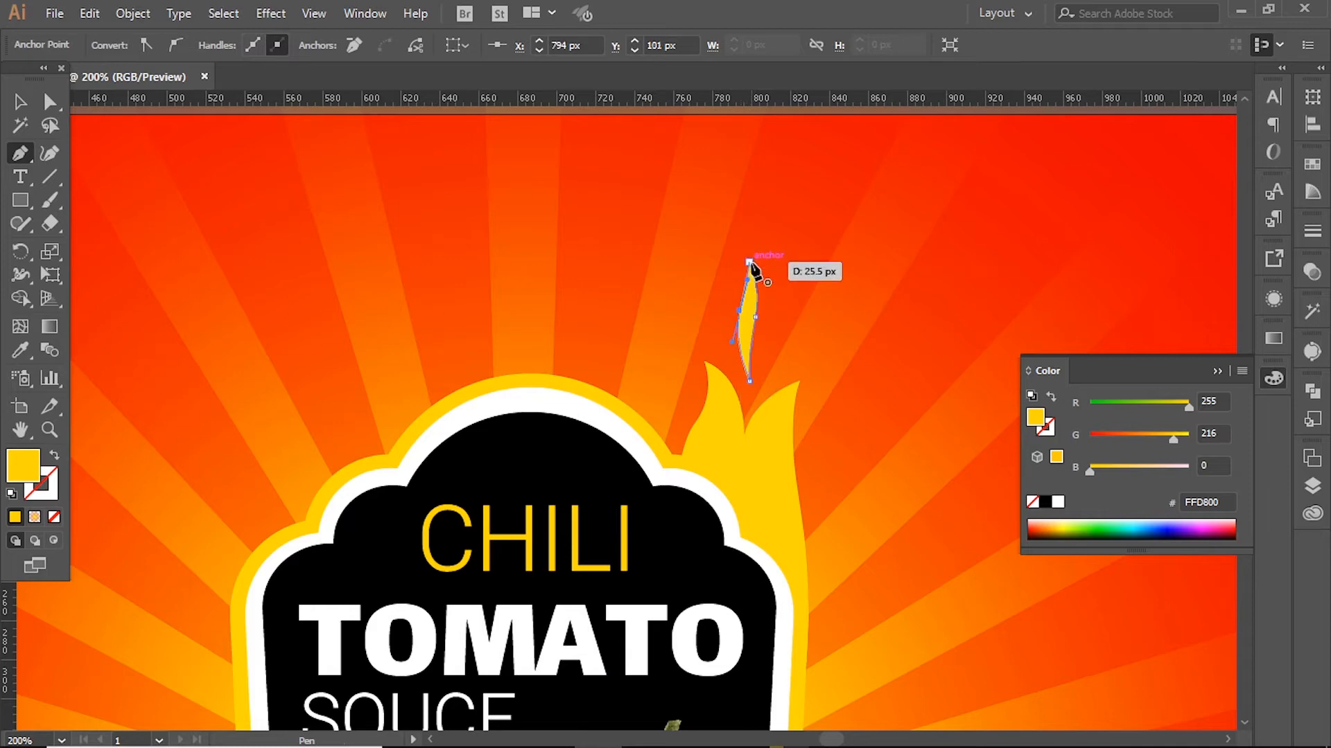
# Step: Duplicate the small flame twice: an enlarged copy above the left flame tongue and another beside the label's upper left shoulder
pyautogui.moveTo(740, 350); pyautogui.dragTo(694, 343)
pyautogui.moveTo(684, 273); pyautogui.dragTo(684, 262)
pyautogui.moveTo(681, 376); pyautogui.dragTo(676, 385)
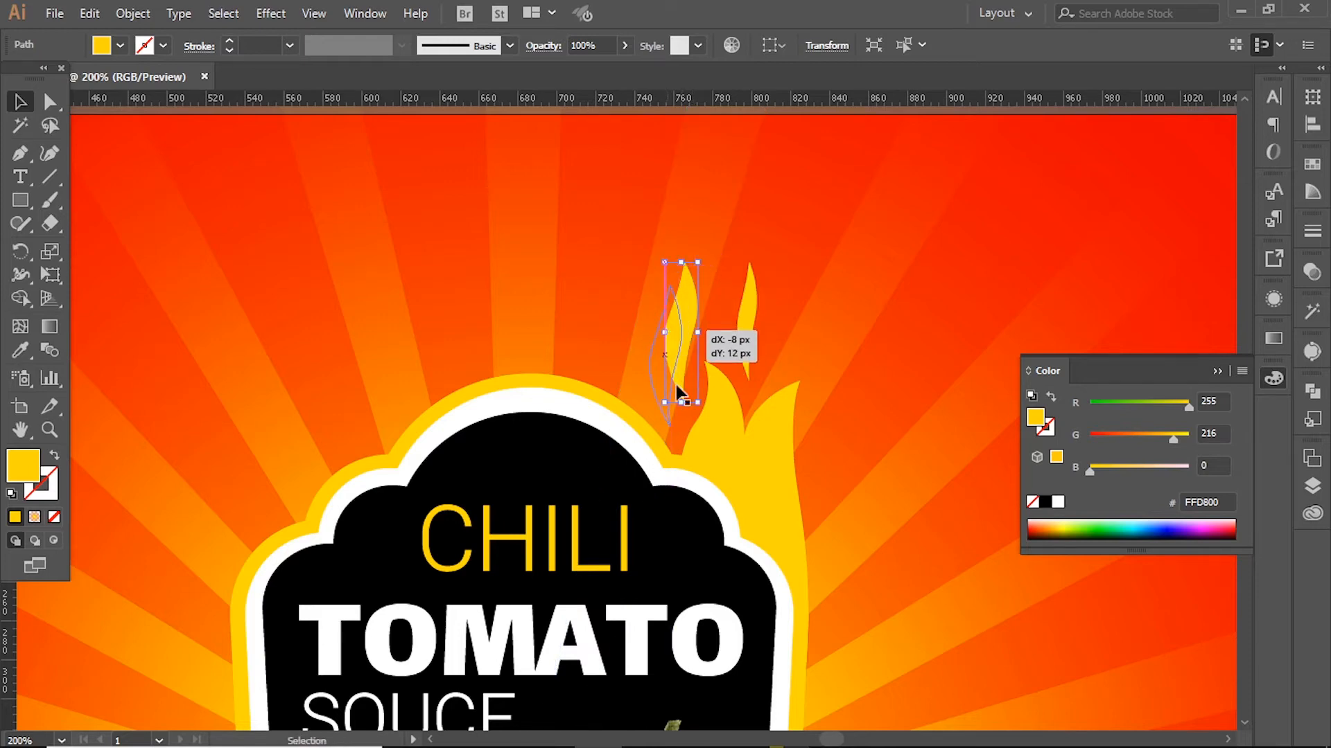
pyautogui.moveTo(740, 317); pyautogui.dragTo(266, 425)
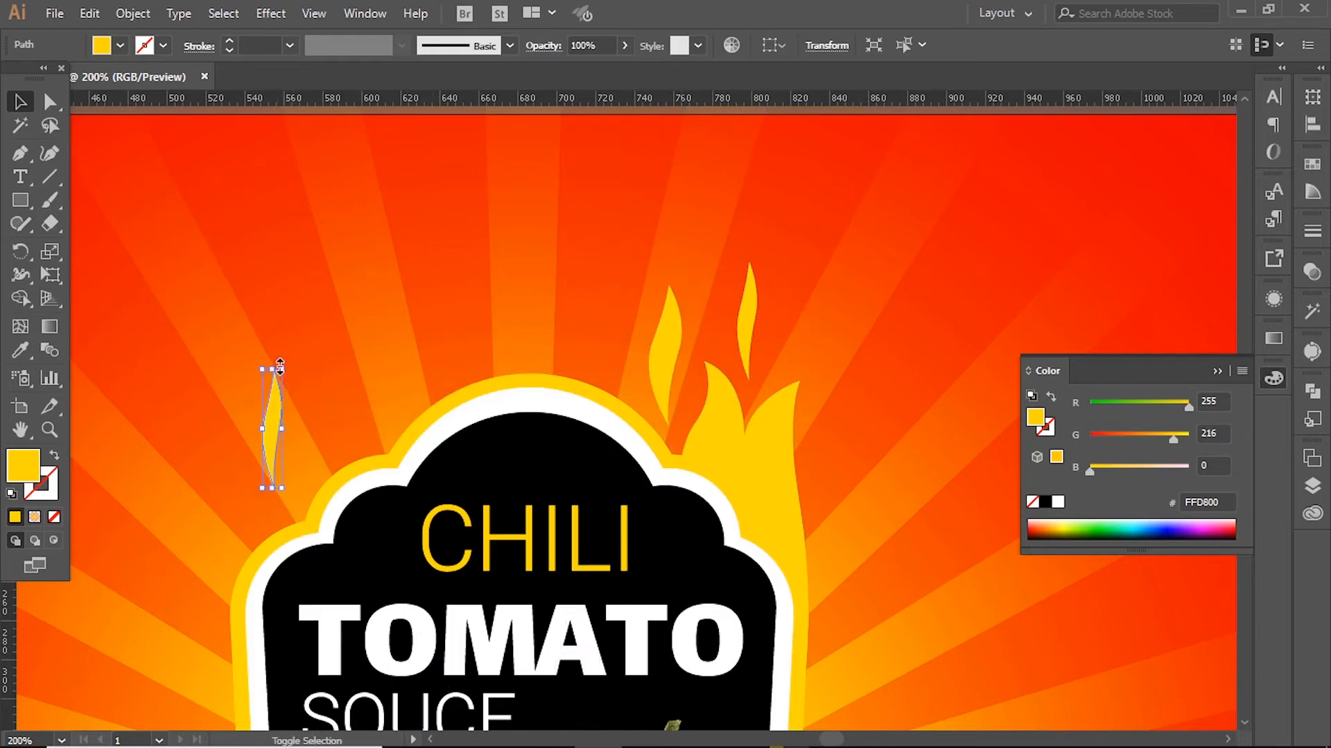
# Step: Shrink the small flame beside the label's upper left shoulder and move it slightly closer to the label
pyautogui.moveTo(277, 375); pyautogui.dragTo(309, 374)
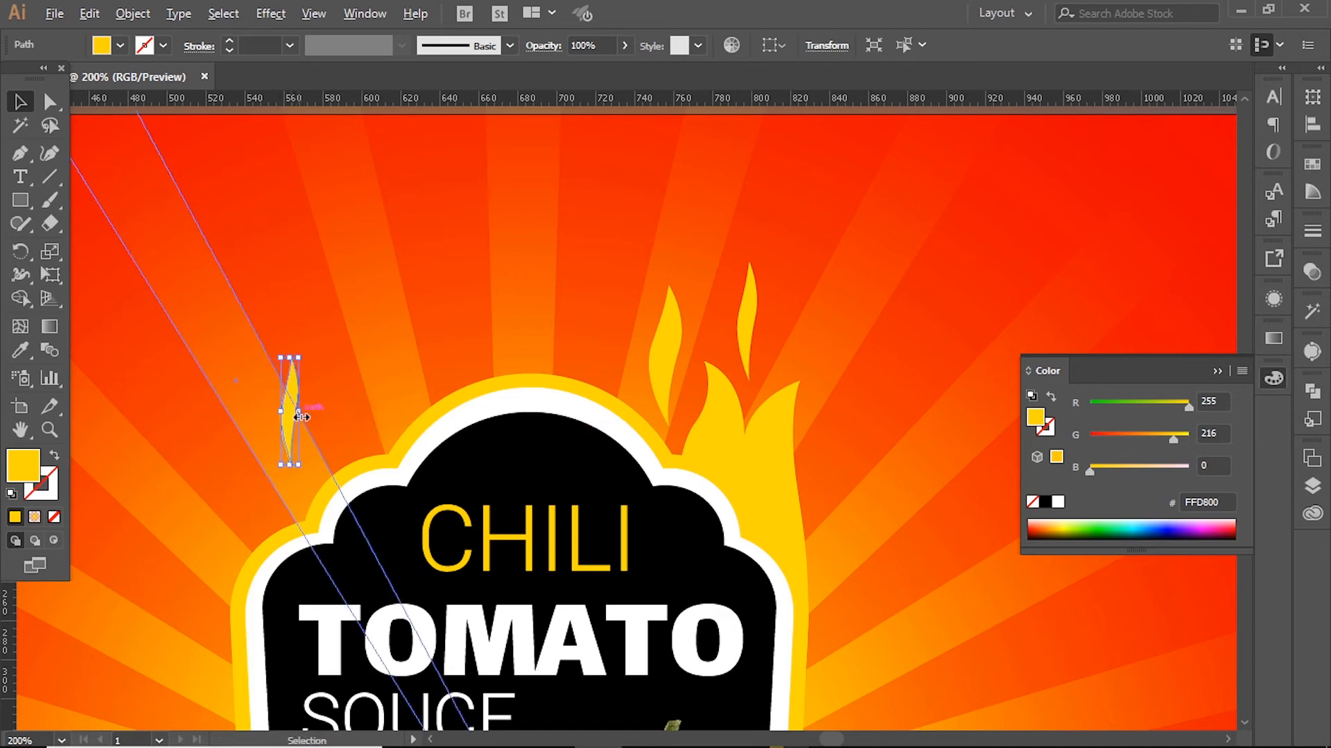
pyautogui.moveTo(304, 421); pyautogui.dragTo(303, 421)
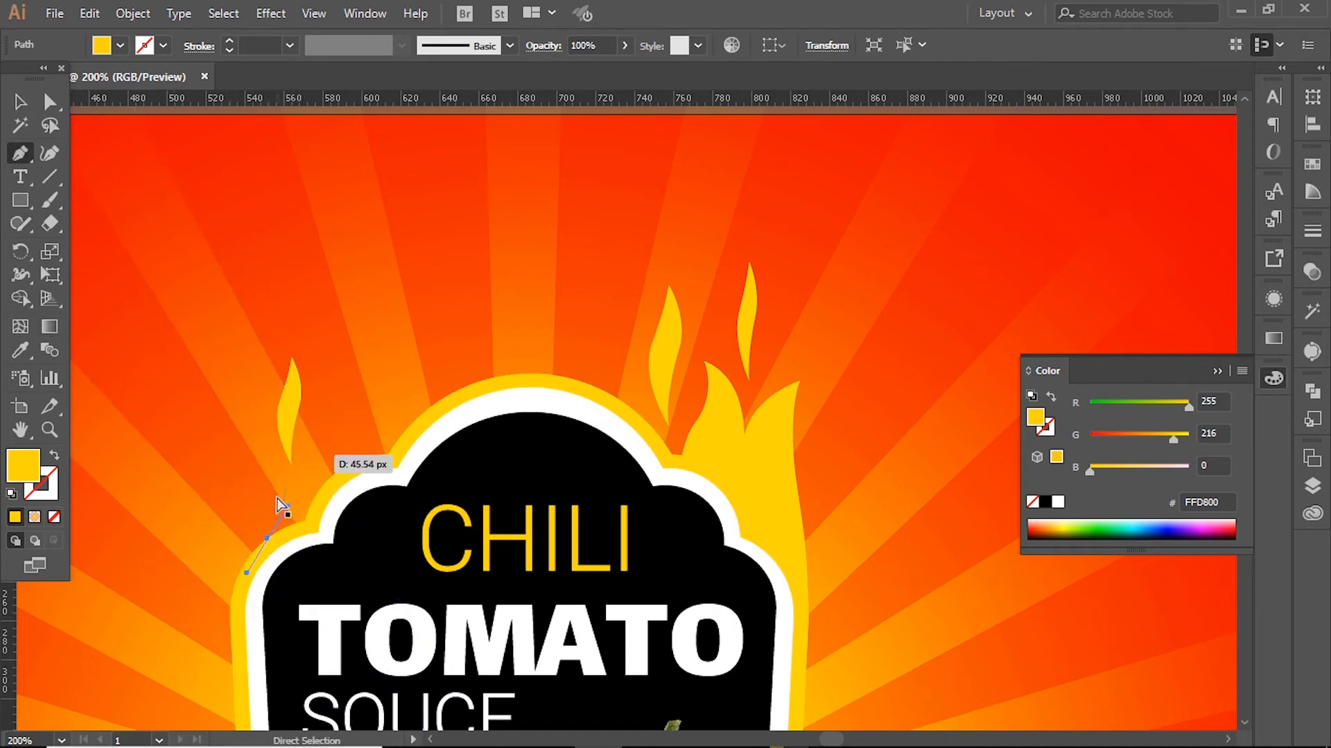
# Step: Draw a closed yellow flame with two pointed tongues over the label's upper left shoulder, its base inside the black shape
pyautogui.hotkey('ctrl', 'z')
pyautogui.click(278, 544)
pyautogui.moveTo(266, 474); pyautogui.dragTo(331, 457)
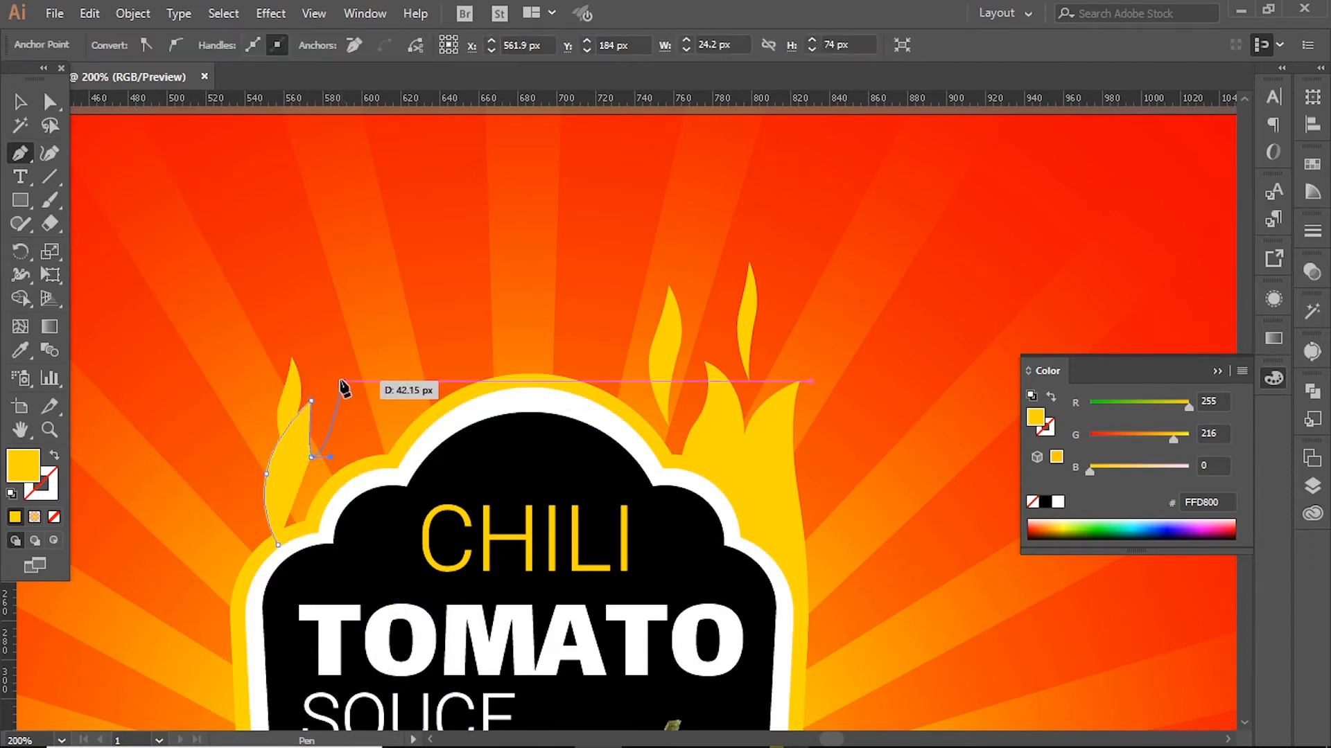
pyautogui.click(340, 382)
pyautogui.moveTo(403, 513); pyautogui.dragTo(380, 562)
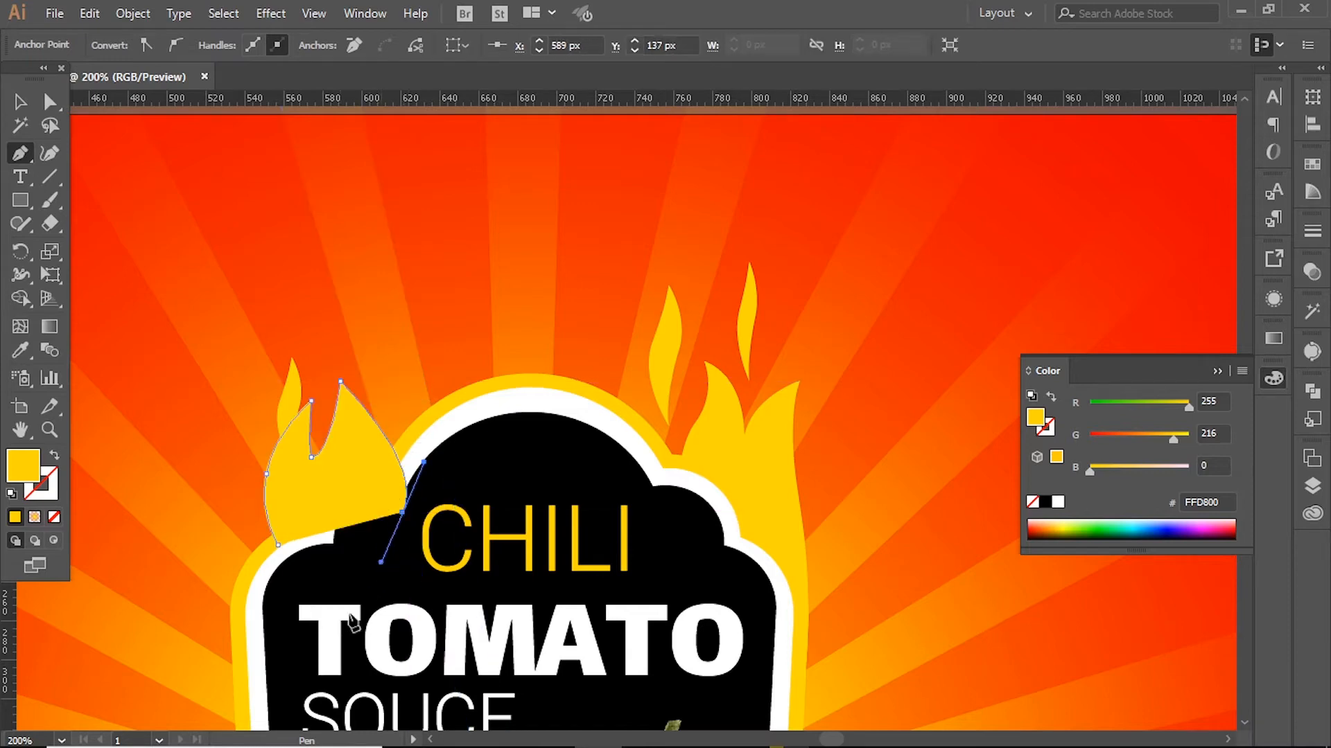
pyautogui.moveTo(319, 624); pyautogui.dragTo(289, 547)
# Step: Place the new left flame behind the label's white border and move the small flame above its tongues
pyautogui.keyDown('ctrl'); pyautogui.keyDown('alt'); pyautogui.click(318, 511); pyautogui.keyUp('alt'); pyautogui.keyUp('ctrl')
pyautogui.hotkey('ctrl', 'x')
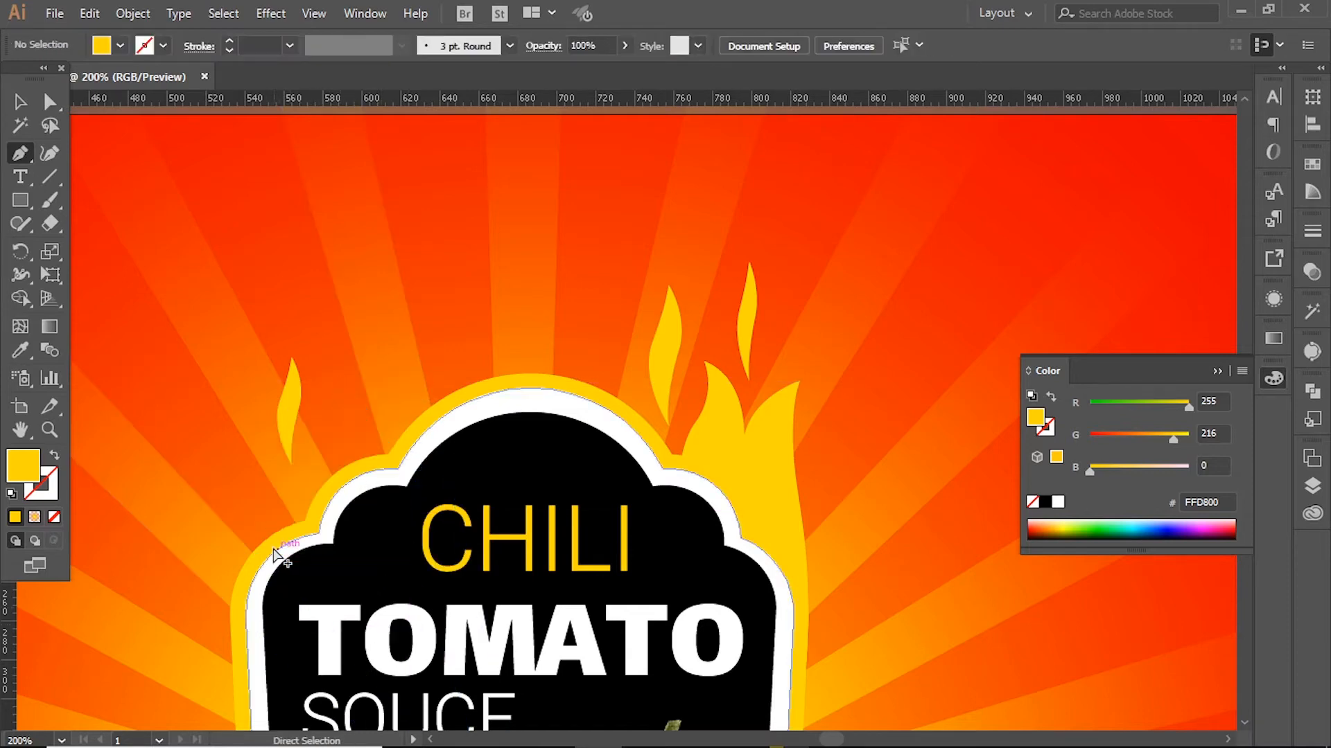
pyautogui.keyDown('ctrl'); pyautogui.click(269, 549); pyautogui.keyUp('ctrl')
pyautogui.hotkey('ctrl', 'b')
pyautogui.click(47, 108)
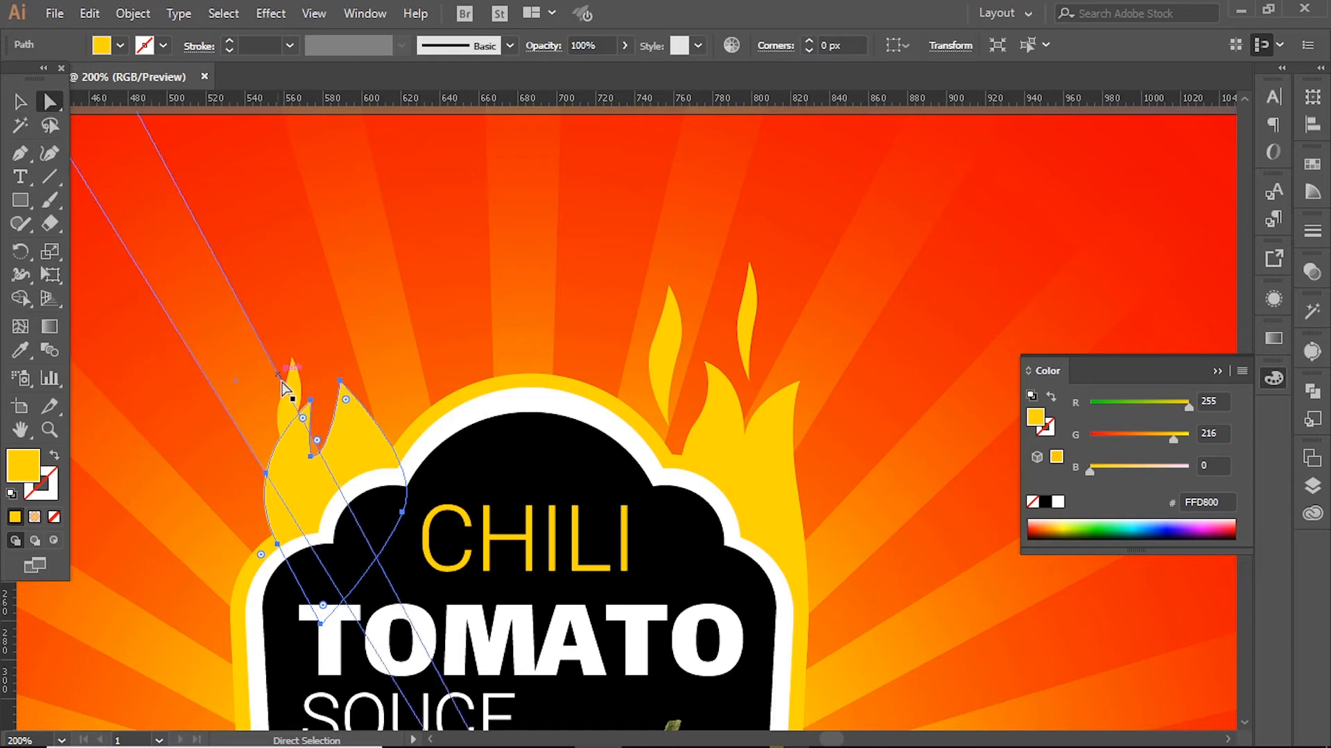
pyautogui.moveTo(295, 391); pyautogui.dragTo(328, 319)
# Step: Reshape the left flame by curving its notch, raising the right tip slightly and pulling its right side inward
pyautogui.click(313, 455)
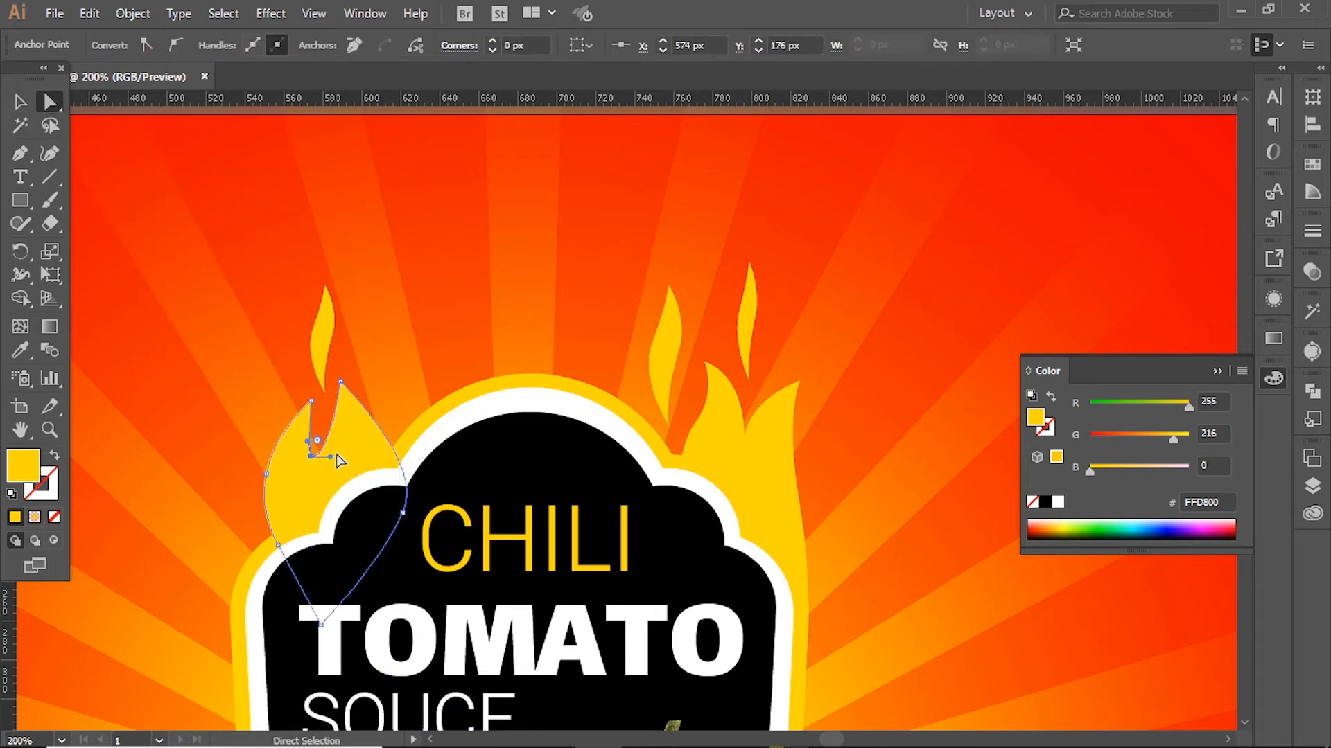
pyautogui.moveTo(305, 475); pyautogui.dragTo(334, 437)
pyautogui.hotkey('ctrl', 'z')
pyautogui.moveTo(342, 381); pyautogui.dragTo(340, 374)
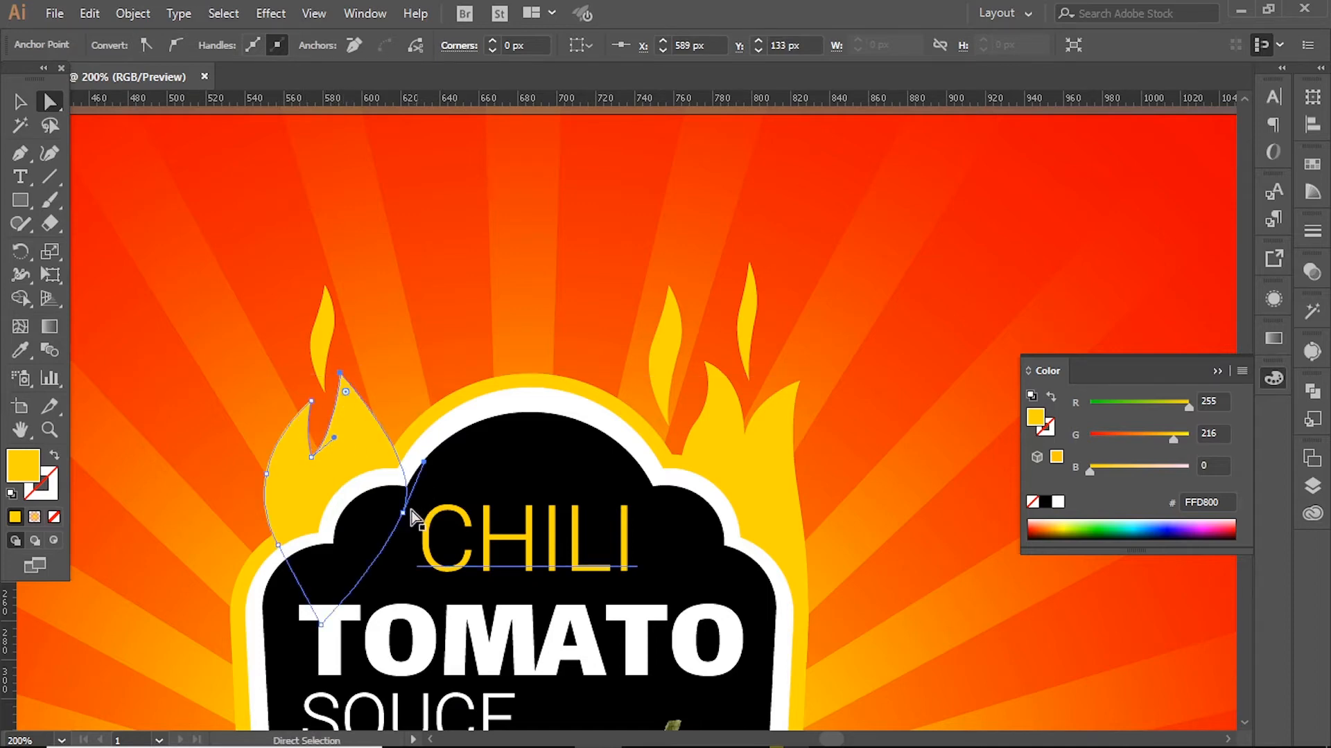
pyautogui.moveTo(400, 521); pyautogui.dragTo(393, 516)
pyautogui.click(388, 520)
pyautogui.click(356, 428)
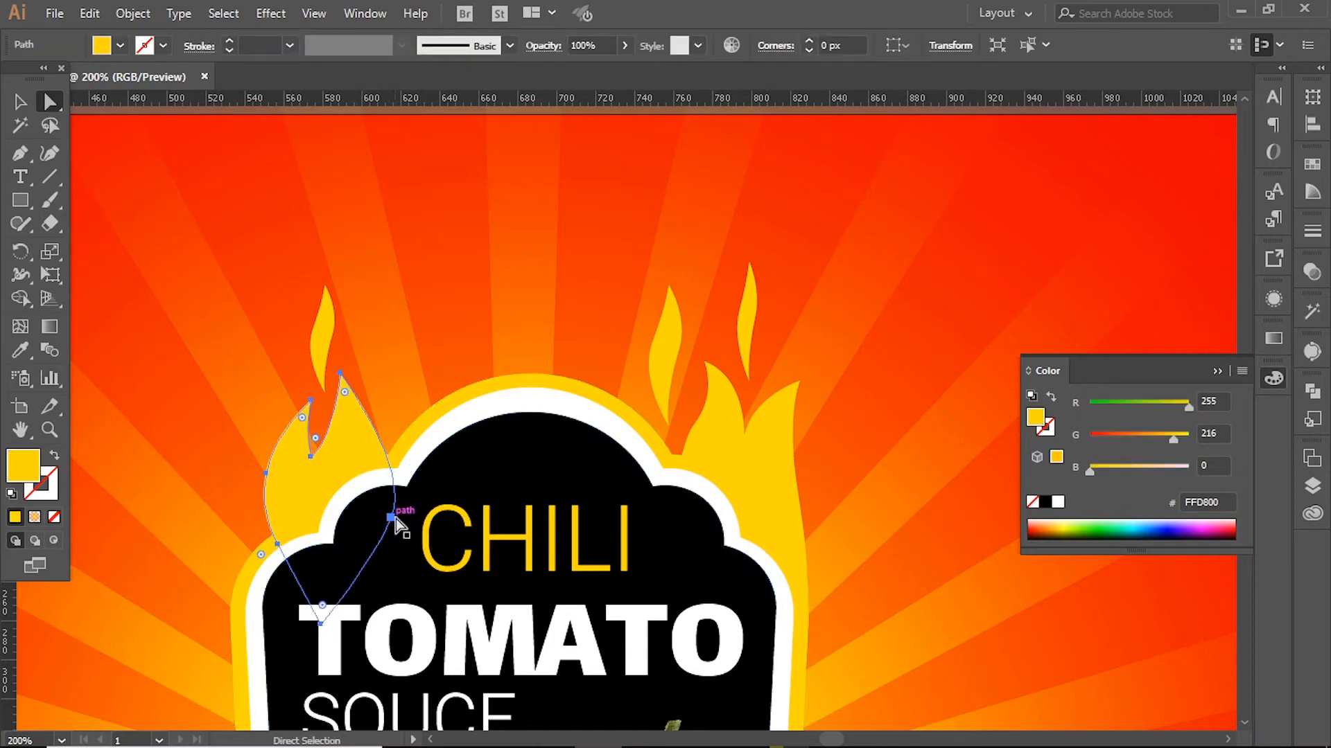
pyautogui.click(390, 516)
pyautogui.click(365, 438)
pyautogui.click(389, 518)
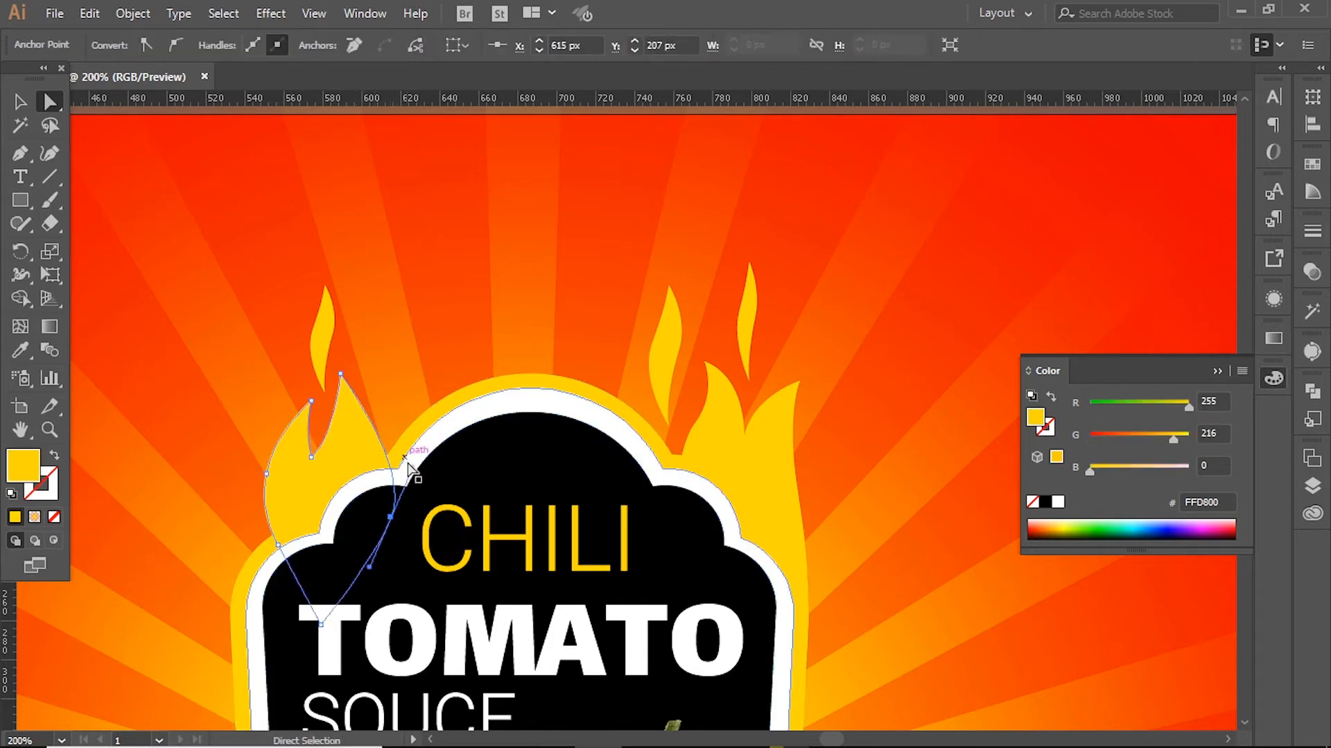
pyautogui.moveTo(413, 468); pyautogui.dragTo(416, 464)
# Step: Duplicate the small flame above the left tongues as an enlarged copy to its upper right
pyautogui.moveTo(332, 320); pyautogui.dragTo(440, 257)
pyautogui.moveTo(433, 316); pyautogui.dragTo(412, 300)
pyautogui.keyDown('ctrl'); pyautogui.keyDown('alt'); pyautogui.click(471, 338); pyautogui.keyUp('alt'); pyautogui.keyUp('ctrl')
pyautogui.keyDown('ctrl'); pyautogui.keyDown('alt'); pyautogui.click(471, 338); pyautogui.keyUp('alt'); pyautogui.keyUp('ctrl')
pyautogui.keyDown('ctrl'); pyautogui.keyDown('alt'); pyautogui.click(471, 338); pyautogui.keyUp('alt'); pyautogui.keyUp('ctrl')
pyautogui.click(650, 174)
pyautogui.moveTo(320, 271); pyautogui.dragTo(588, 544)
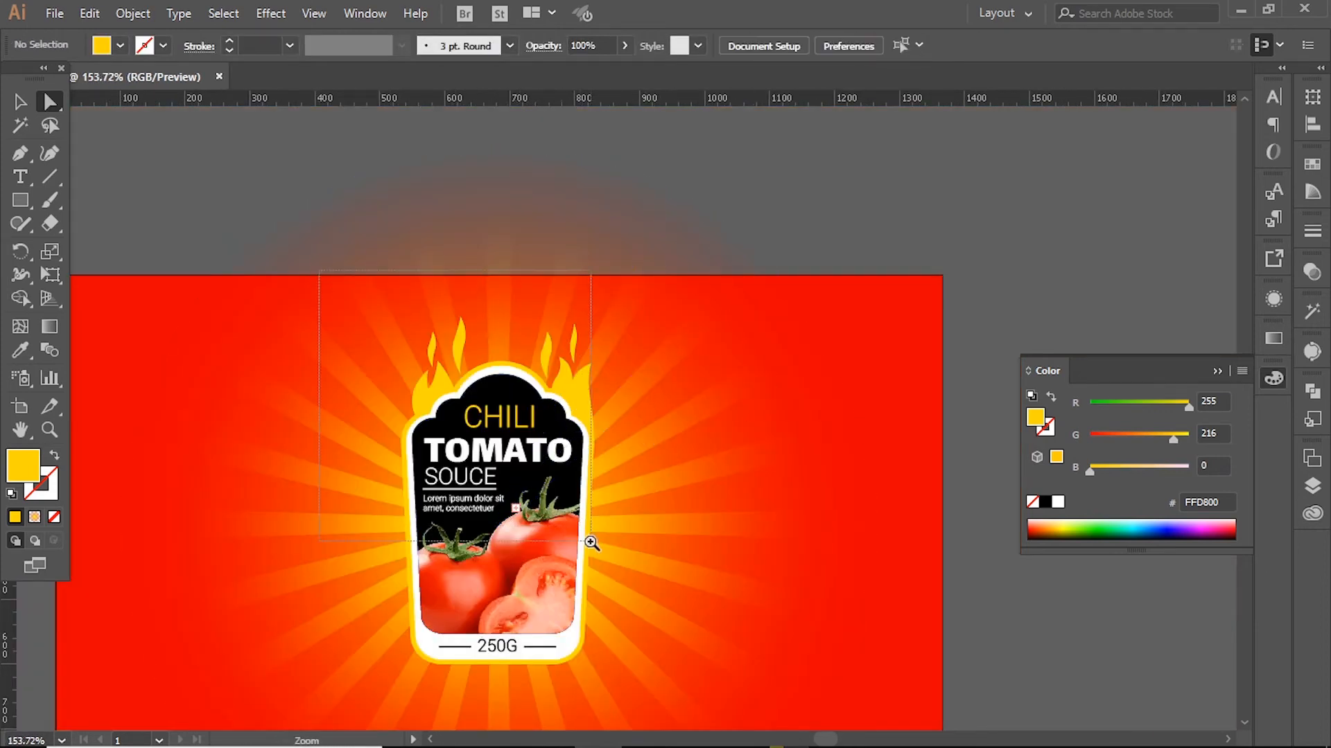
# Step: Add a smaller flame copy above the label's top and shift the enlarged flame closer to it
pyautogui.moveTo(628, 277); pyautogui.dragTo(707, 229)
pyautogui.moveTo(719, 299); pyautogui.dragTo(721, 247)
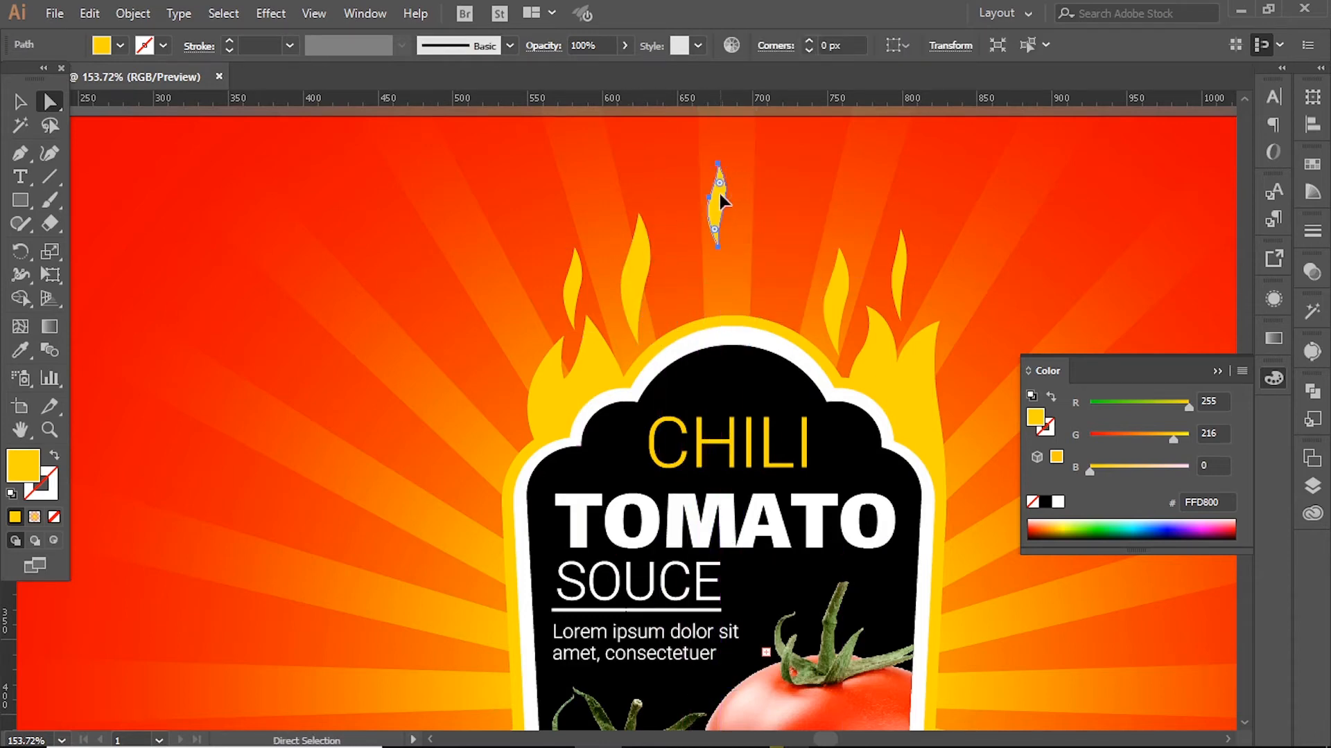
pyautogui.moveTo(720, 201); pyautogui.dragTo(726, 235)
pyautogui.click(644, 267)
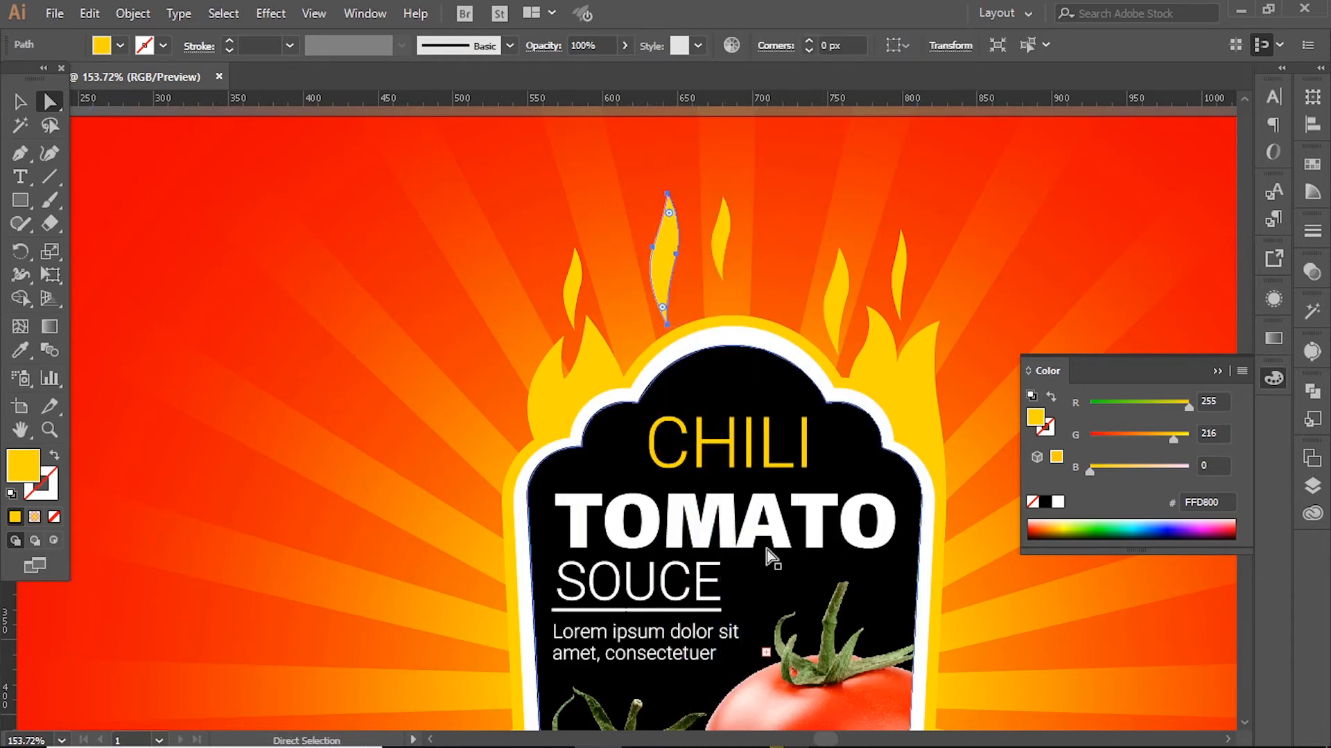
# Step: Scale down the two-tongued right flame together with the slim flame above it and move both slightly inward
pyautogui.hotkey('ctrl', '1')
pyautogui.moveTo(767, 574); pyautogui.dragTo(684, 450)
pyautogui.click(754, 209)
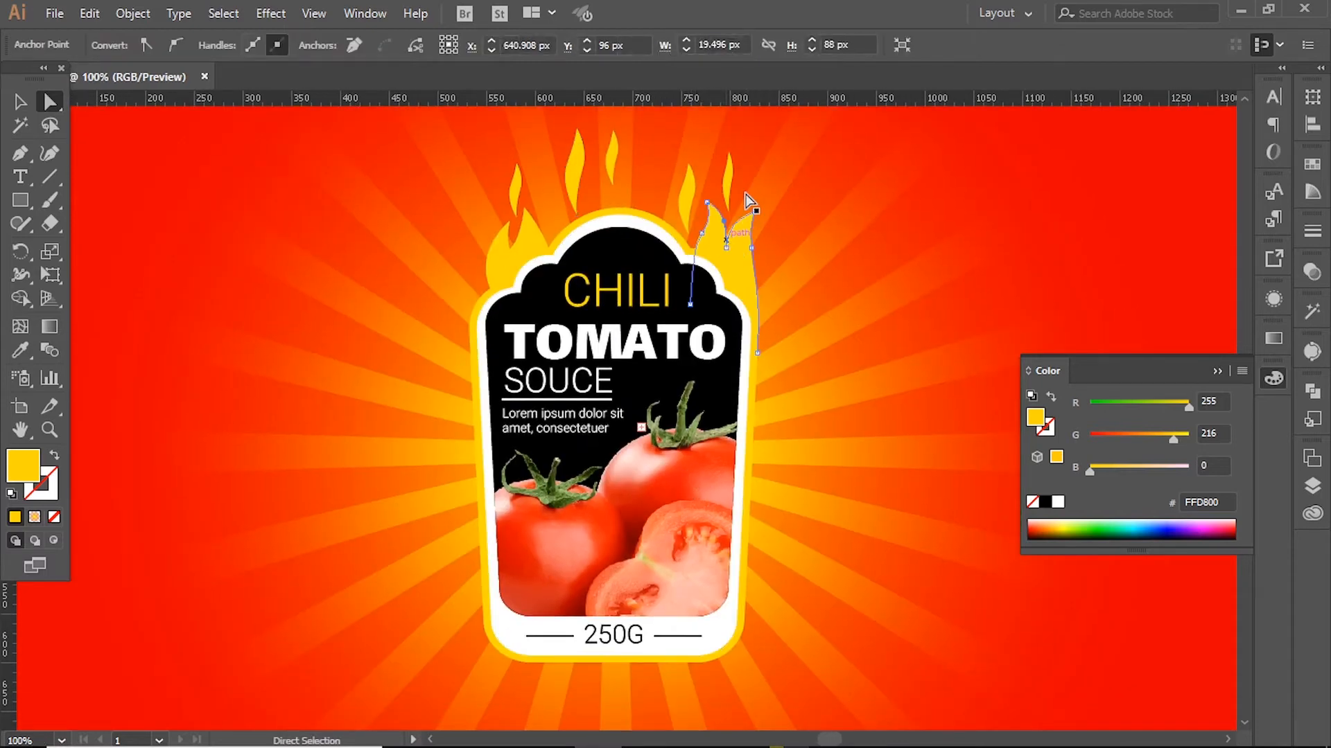
pyautogui.press('v')
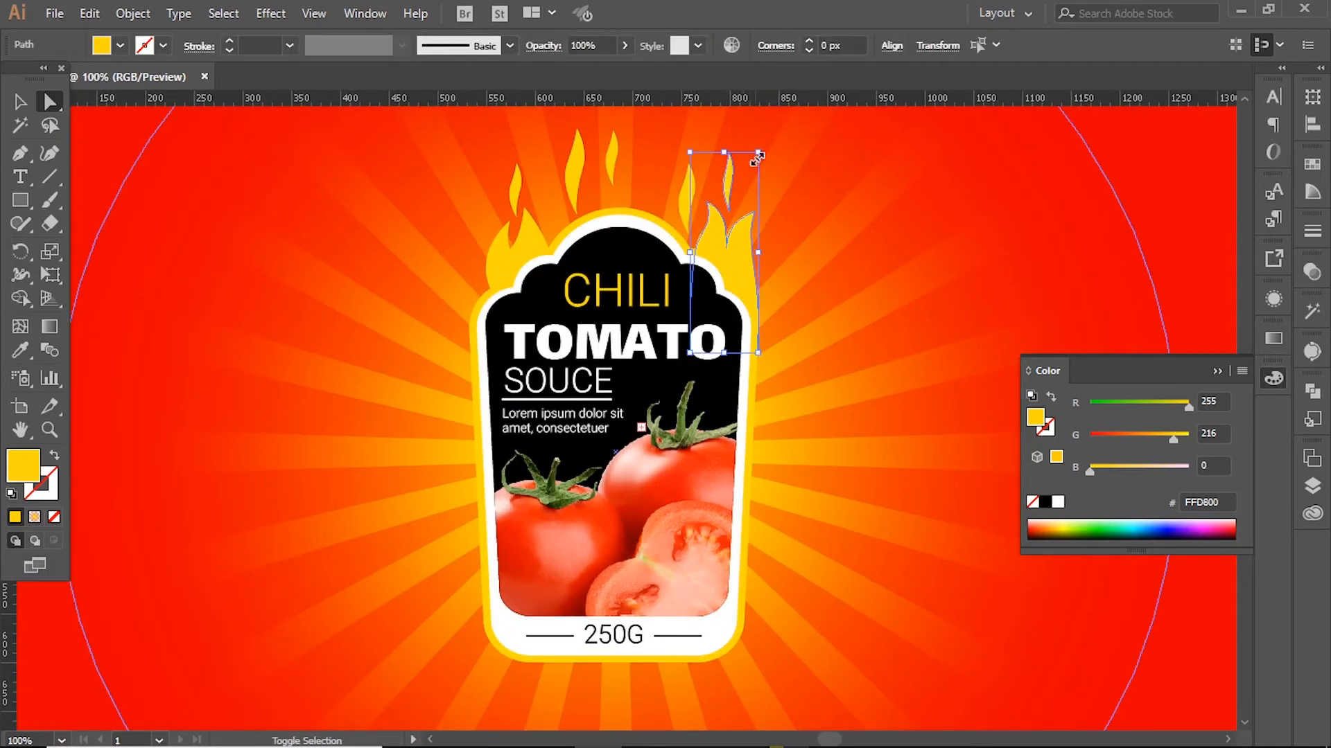
pyautogui.moveTo(758, 158); pyautogui.dragTo(753, 175)
pyautogui.keyDown('ctrl'); pyautogui.click(748, 292); pyautogui.keyUp('ctrl')
pyautogui.keyDown('ctrl'); pyautogui.click(609, 392); pyautogui.keyUp('ctrl')
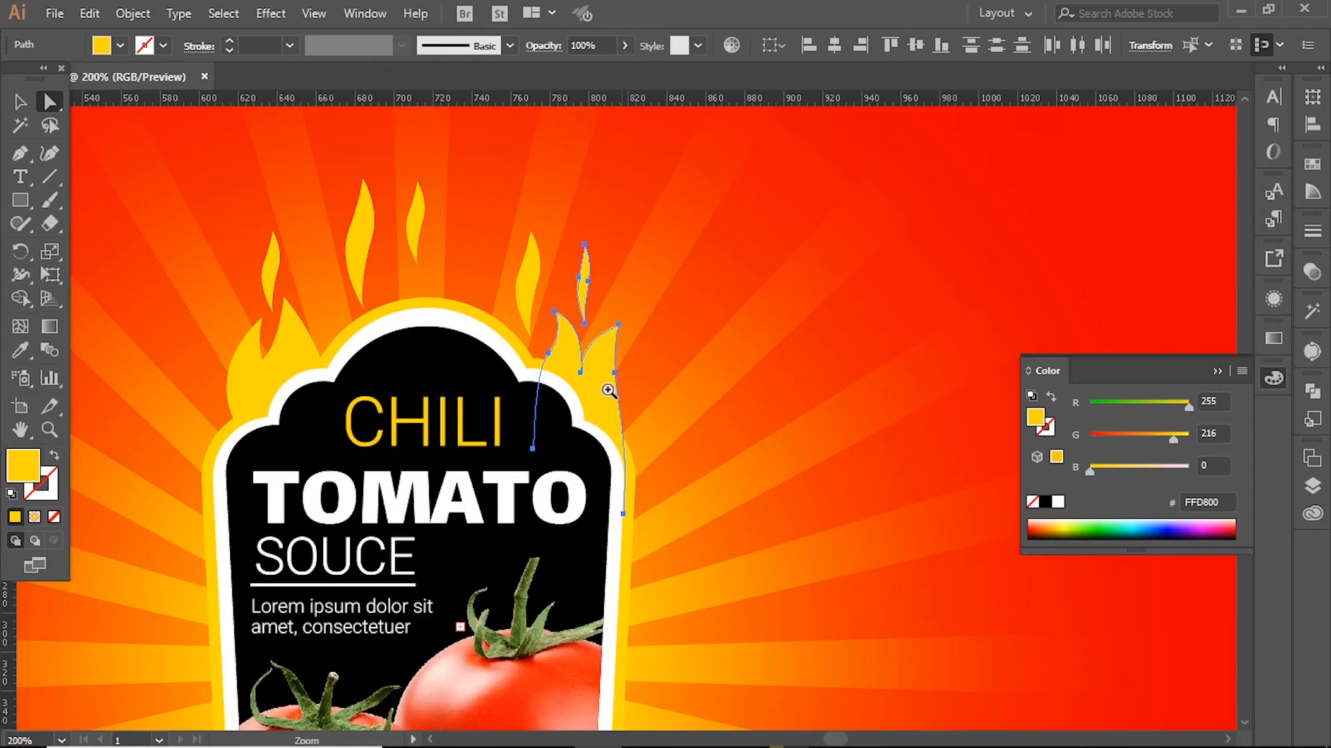
pyautogui.keyDown('ctrl'); pyautogui.click(608, 390); pyautogui.keyUp('ctrl')
pyautogui.moveTo(608, 439)
pyautogui.mouseDown()
pyautogui.moveTo(608, 460)
pyautogui.moveTo(591, 459)
pyautogui.mouseUp()
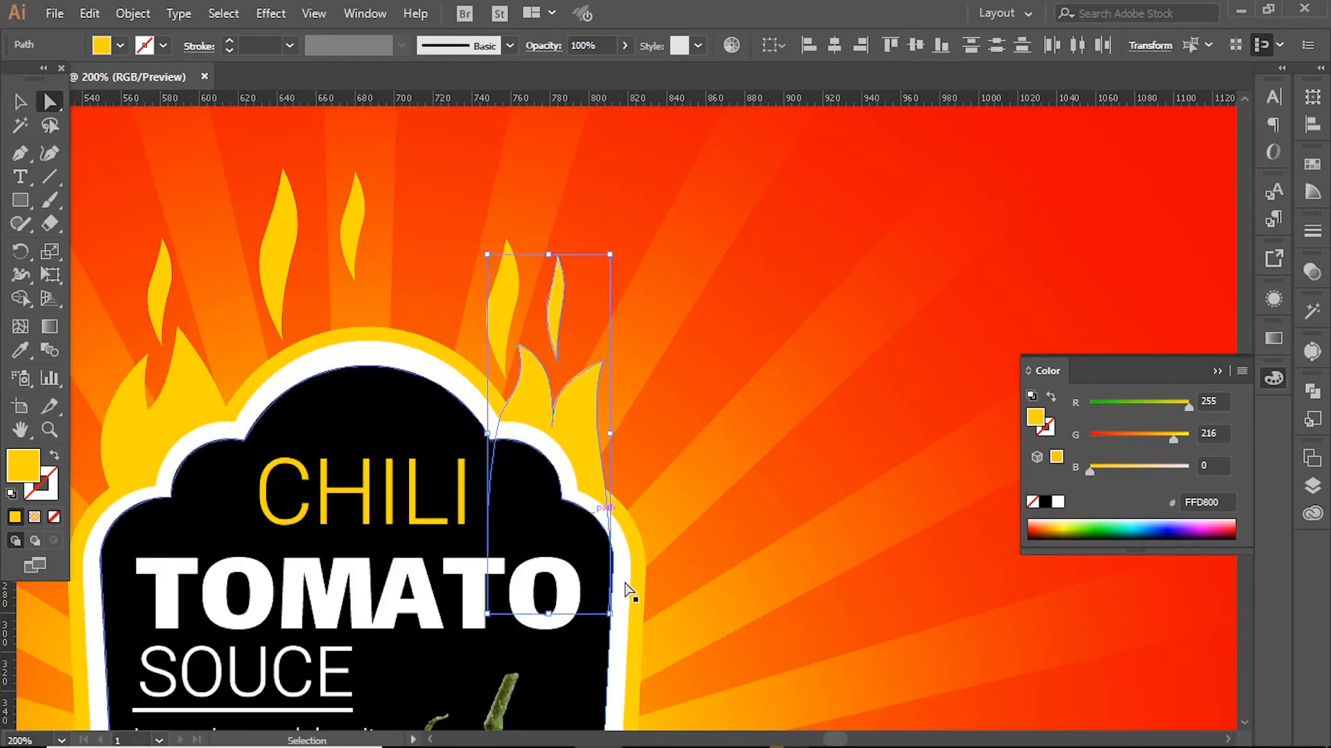
# Step: Reshape the right flame's outer side, lowering its right tip and moving its lower end and side curve inward
pyautogui.click(607, 613)
pyautogui.moveTo(614, 512); pyautogui.dragTo(639, 501)
pyautogui.moveTo(607, 613); pyautogui.dragTo(597, 597)
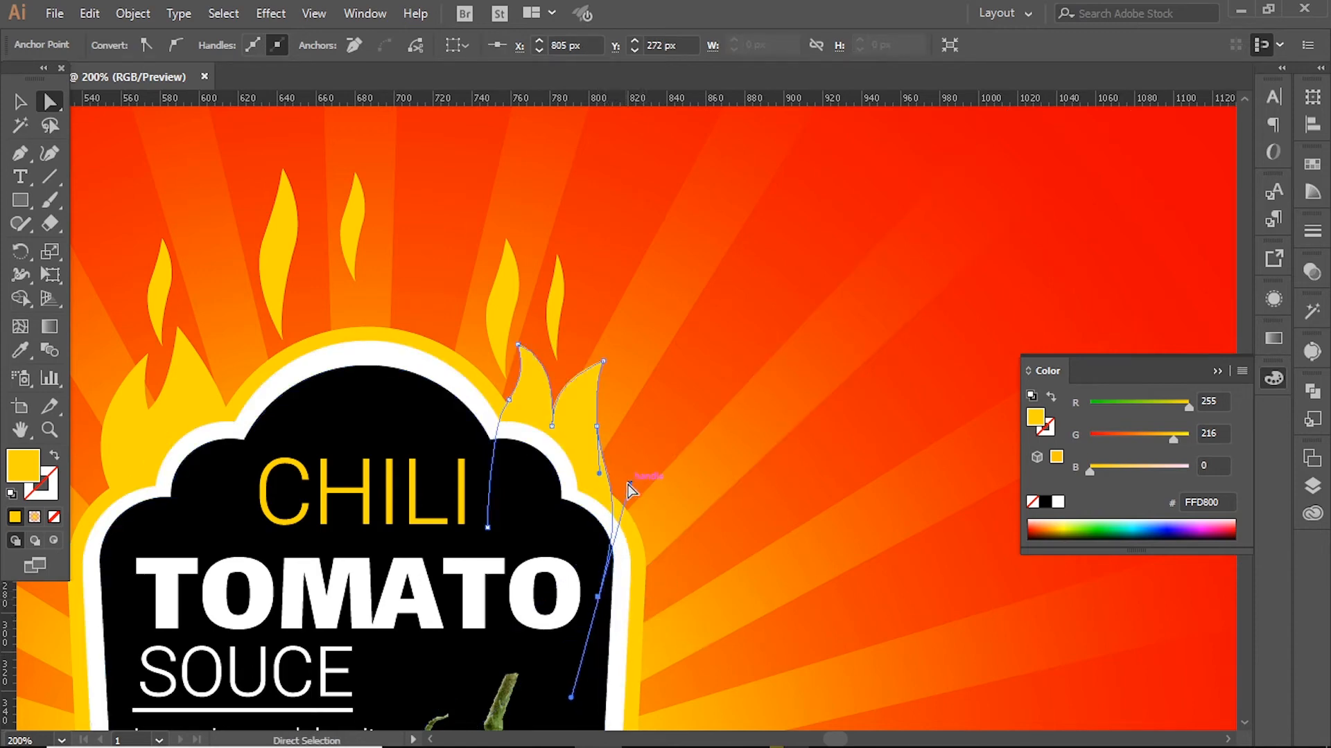
pyautogui.moveTo(603, 362); pyautogui.dragTo(594, 380)
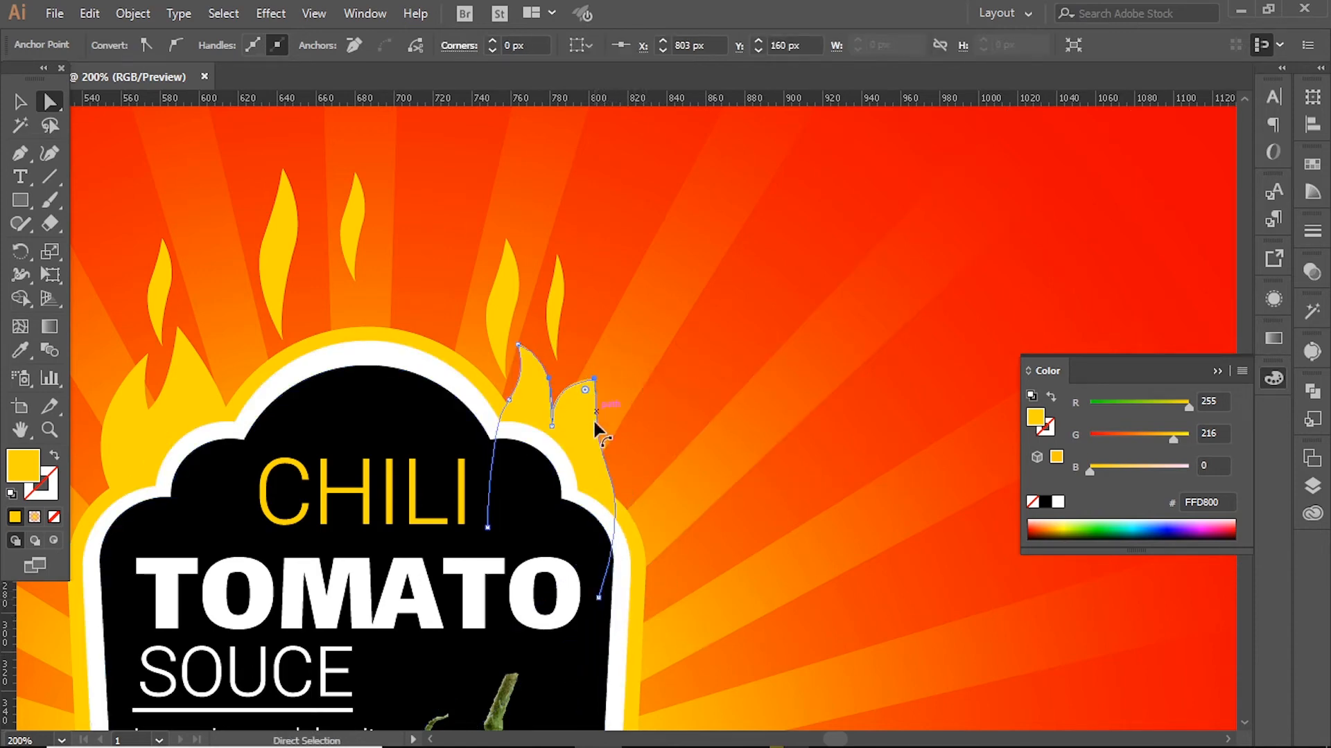
pyautogui.moveTo(596, 426); pyautogui.dragTo(593, 474)
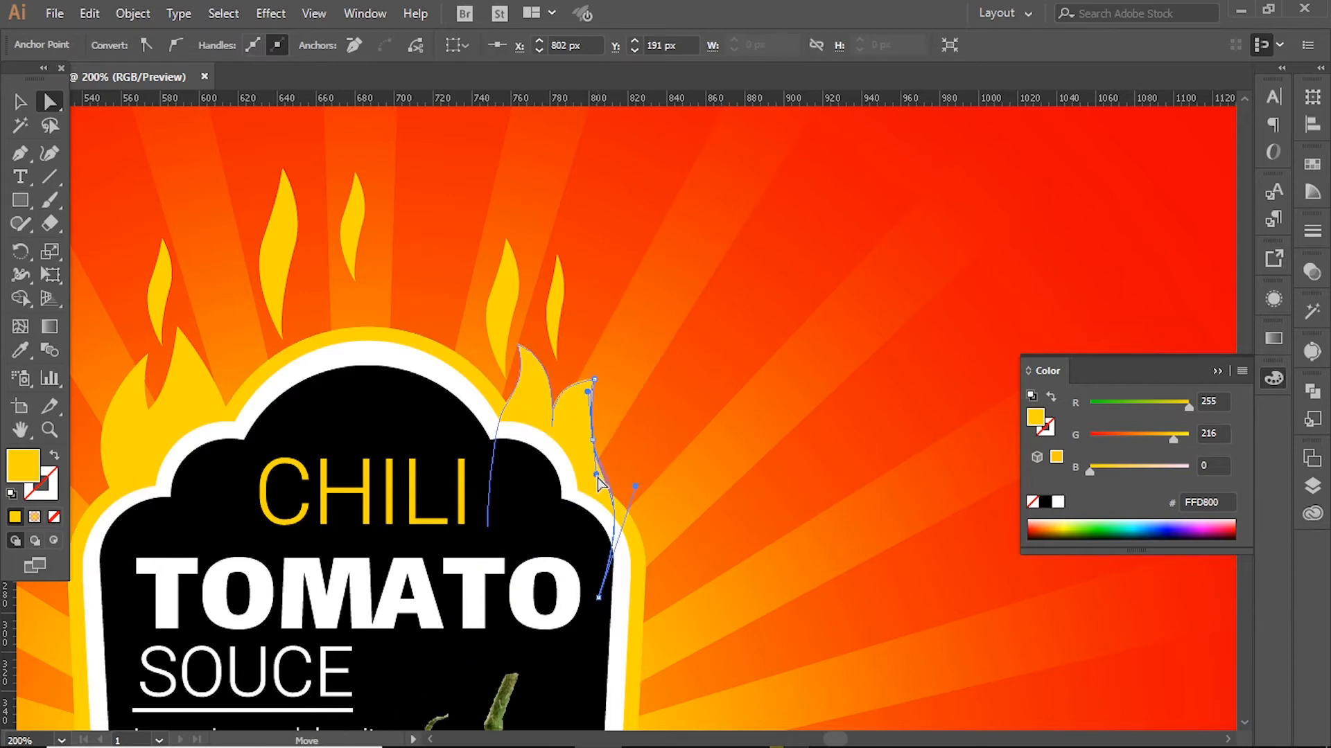
# Step: Examine the flames against the whole label and the sunburst artboard
pyautogui.hotkey('ctrl', '1')
pyautogui.click(707, 243)
pyautogui.click(920, 247)
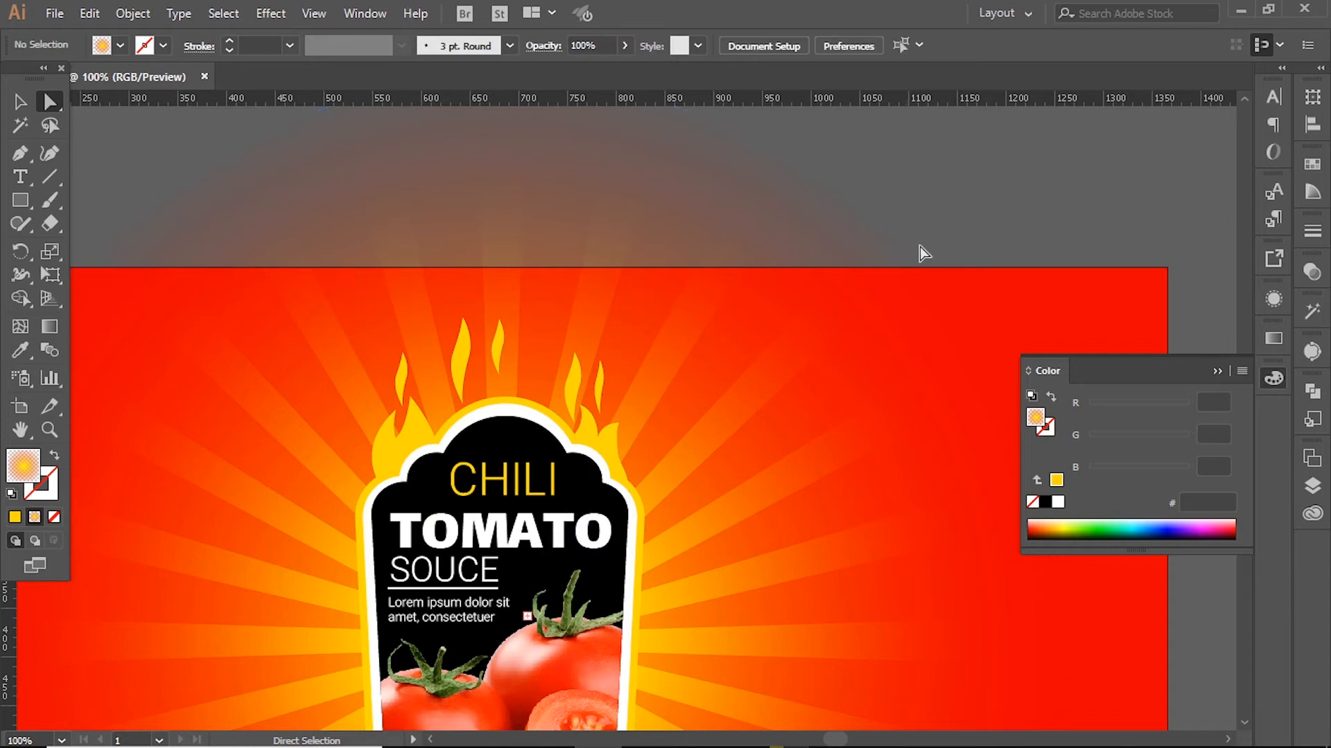
pyautogui.press('space')
pyautogui.moveTo(640, 381); pyautogui.dragTo(745, 246)
pyautogui.click(20, 102)
pyautogui.press('space')
pyautogui.keyDown('ctrl'); pyautogui.keyDown('alt'); pyautogui.click(550, 345); pyautogui.keyUp('alt'); pyautogui.keyUp('ctrl')
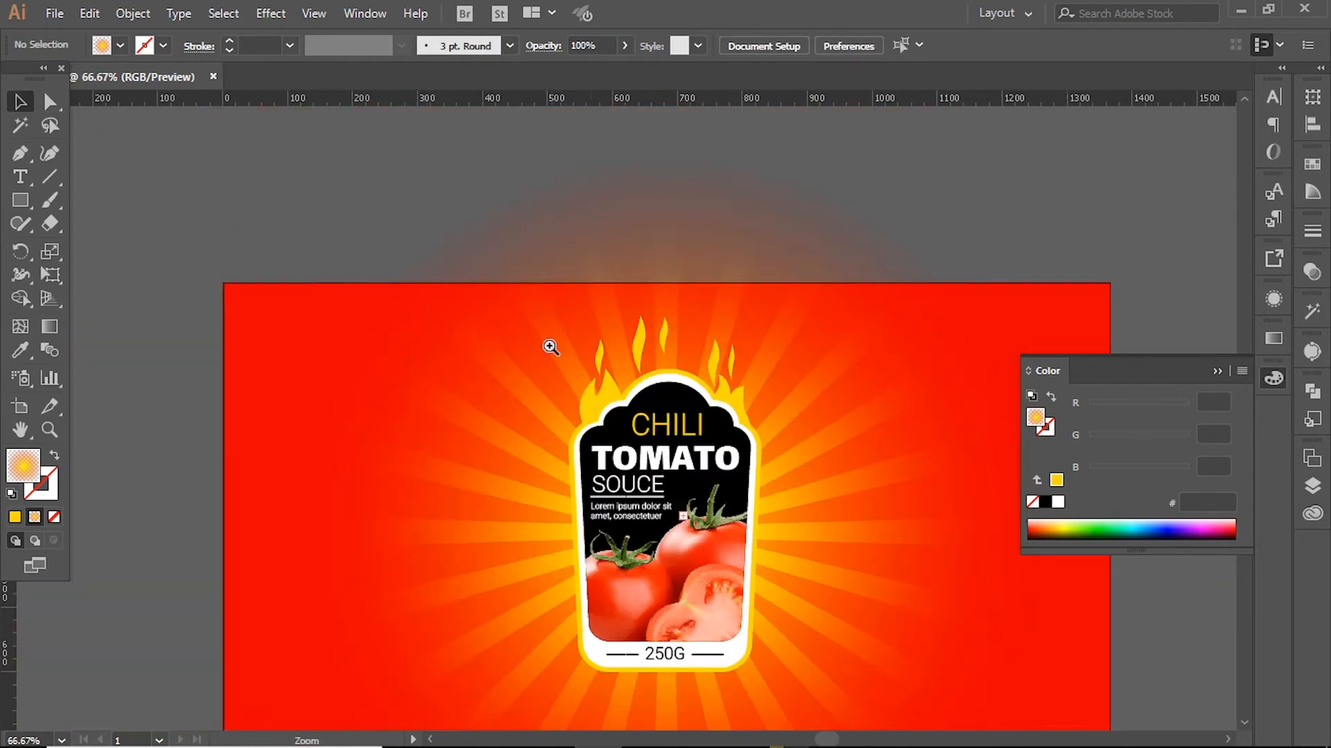
pyautogui.moveTo(632, 451); pyautogui.dragTo(539, 371)
# Step: Open pattern.png, cut its food sketch image and paste it into the label document
pyautogui.click(1218, 366)
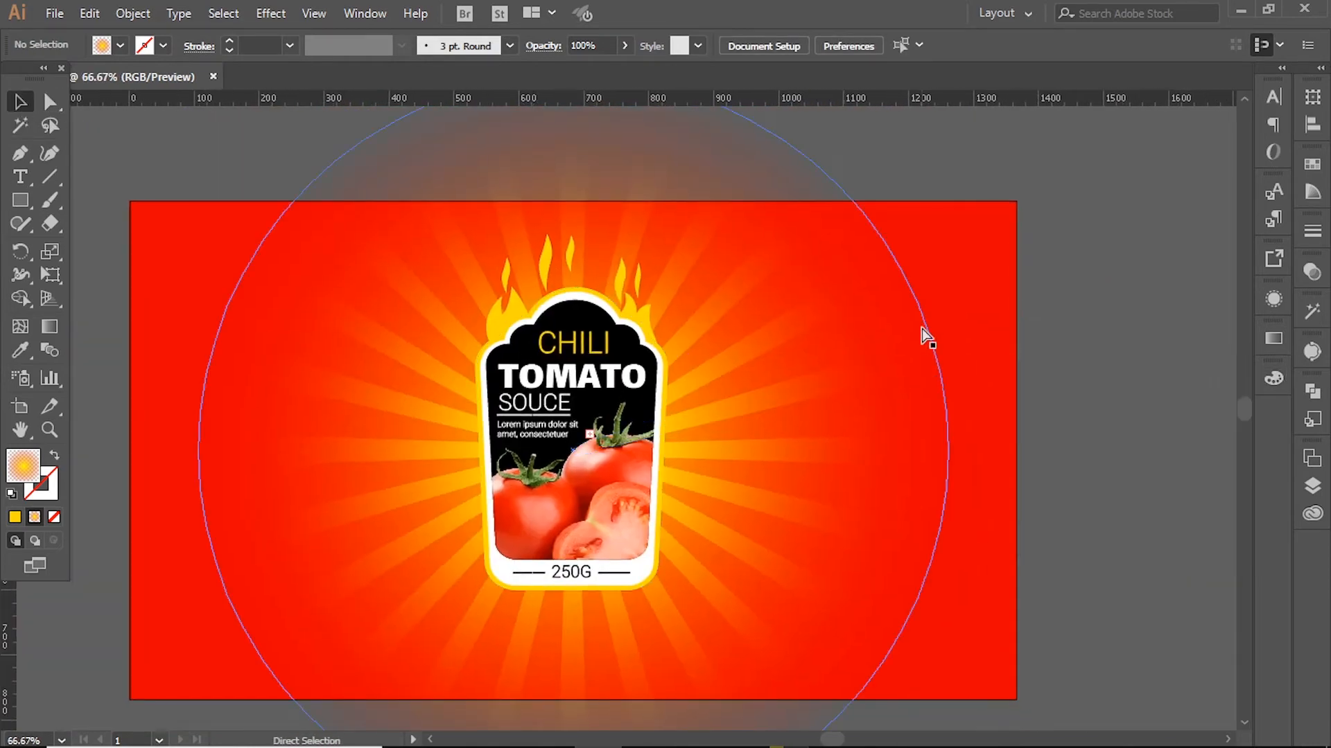
pyautogui.hotkey('ctrl', 'o')
pyautogui.doubleClick(276, 176)
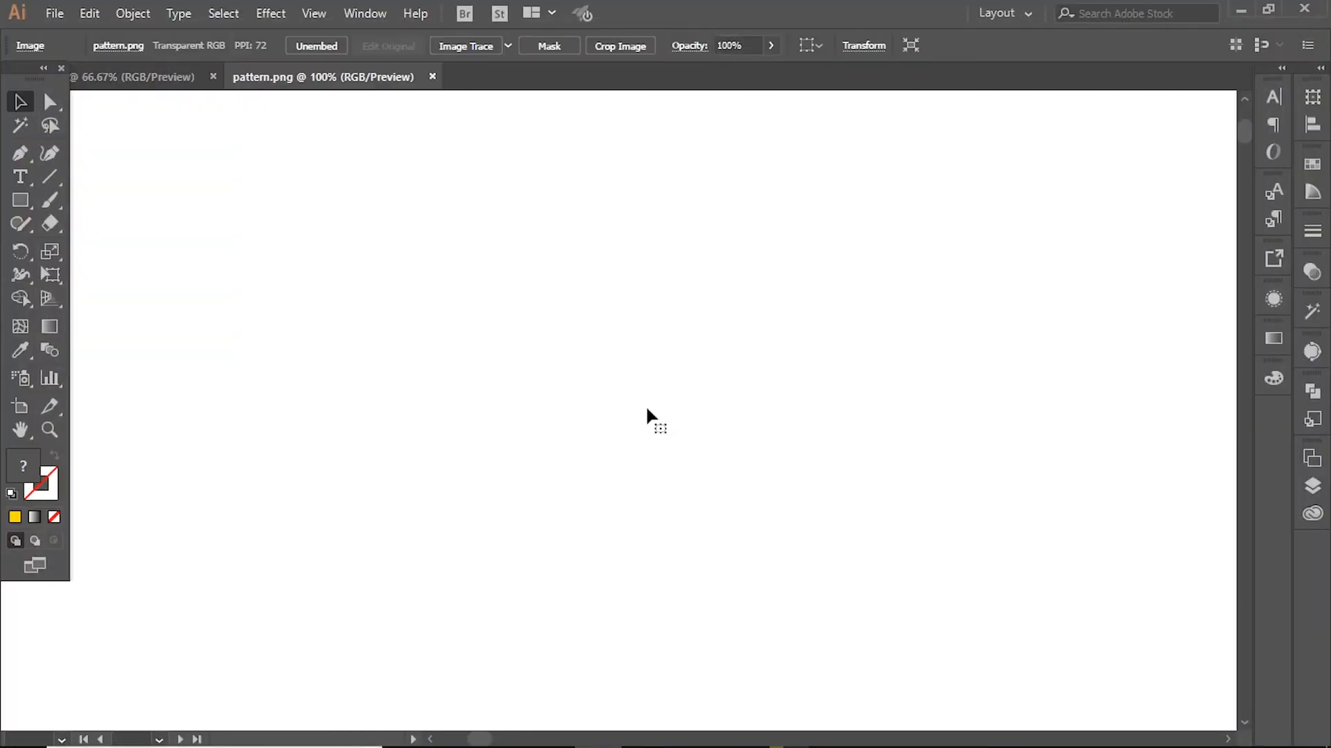
pyautogui.hotkey('ctrl', 'w')
pyautogui.click(762, 409)
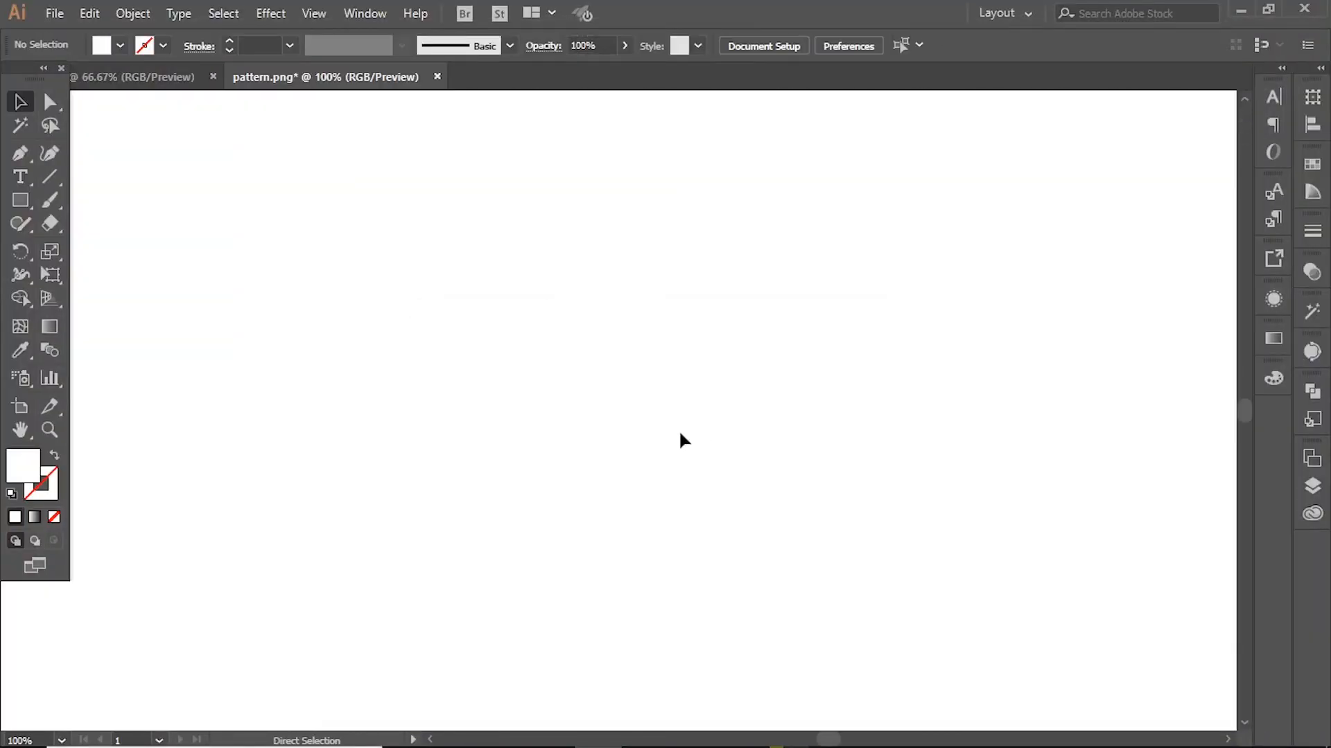
pyautogui.click(683, 436)
pyautogui.hotkey('ctrl', '+')
pyautogui.hotkey('ctrl', '+')
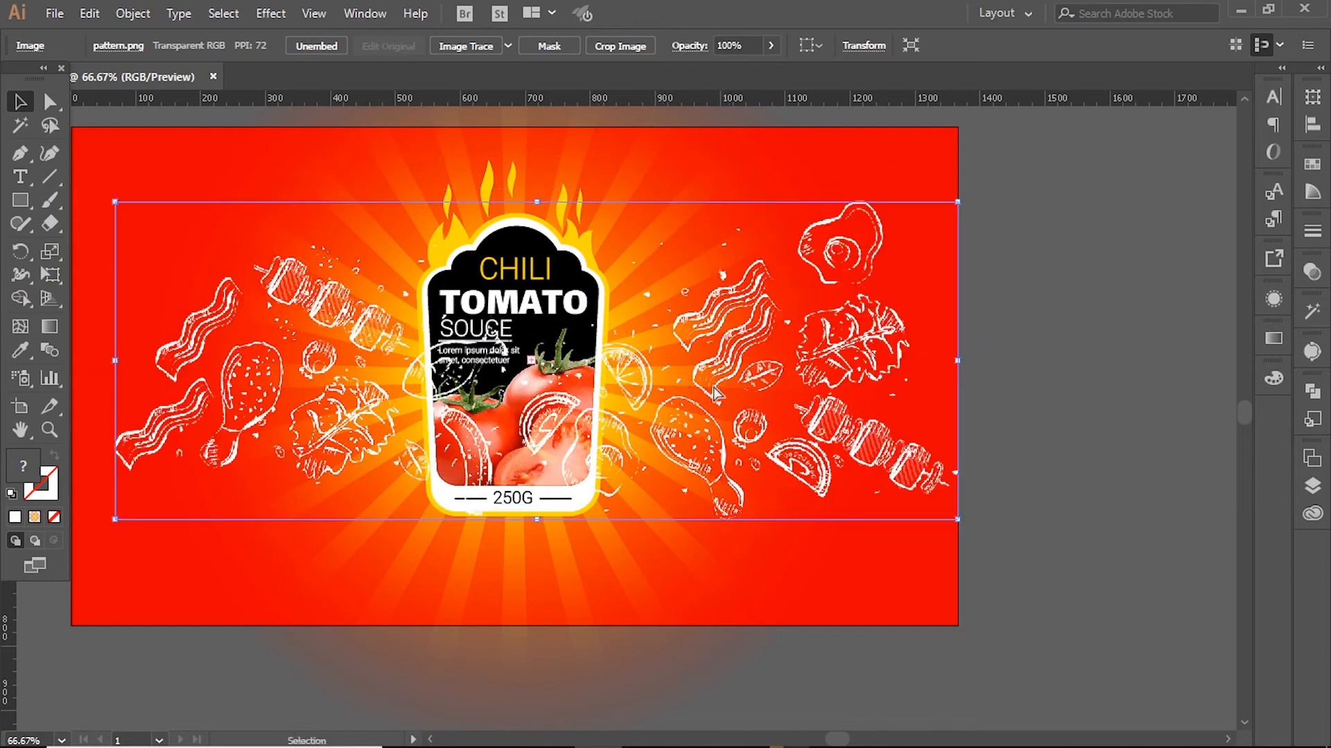
# Step: Scale the food pattern image down proportionally and position it around the label's middle
pyautogui.hotkey('ctrl', '+')
pyautogui.moveTo(689, 393); pyautogui.dragTo(820, 386)
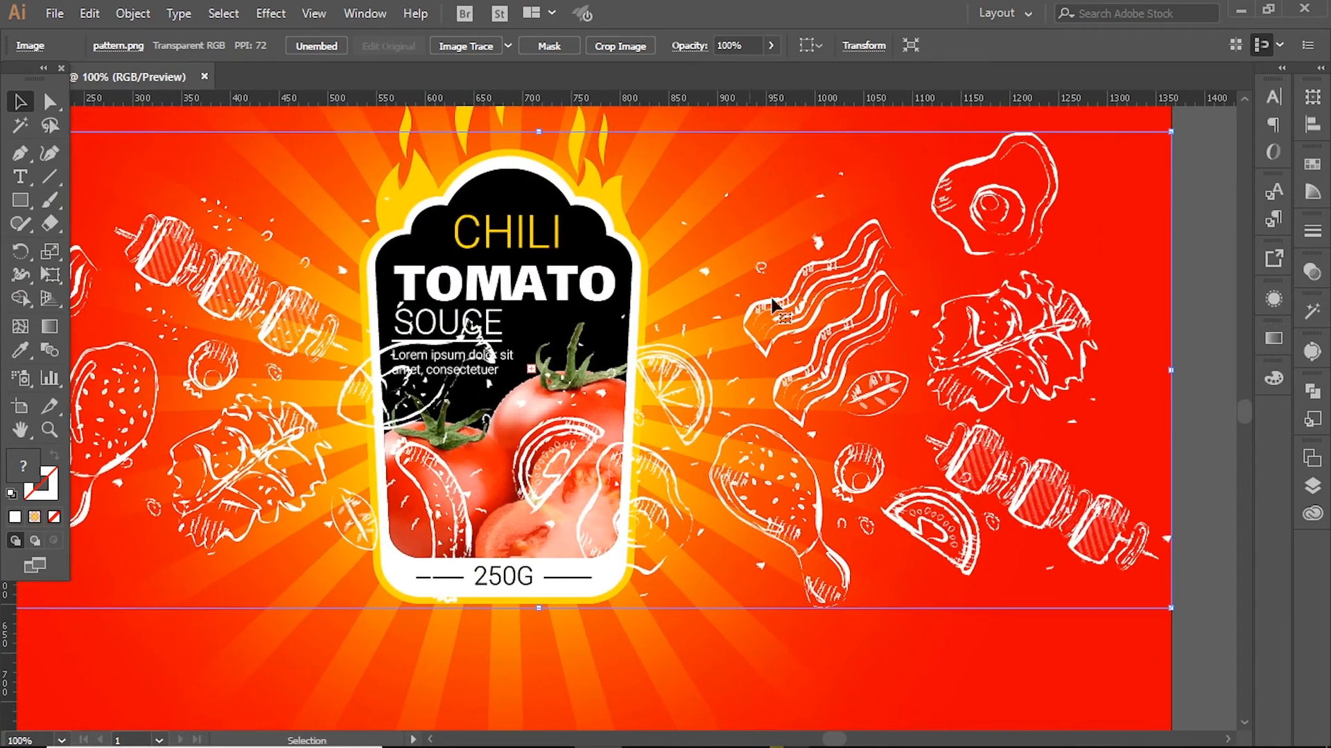
pyautogui.moveTo(1171, 132); pyautogui.dragTo(1066, 205)
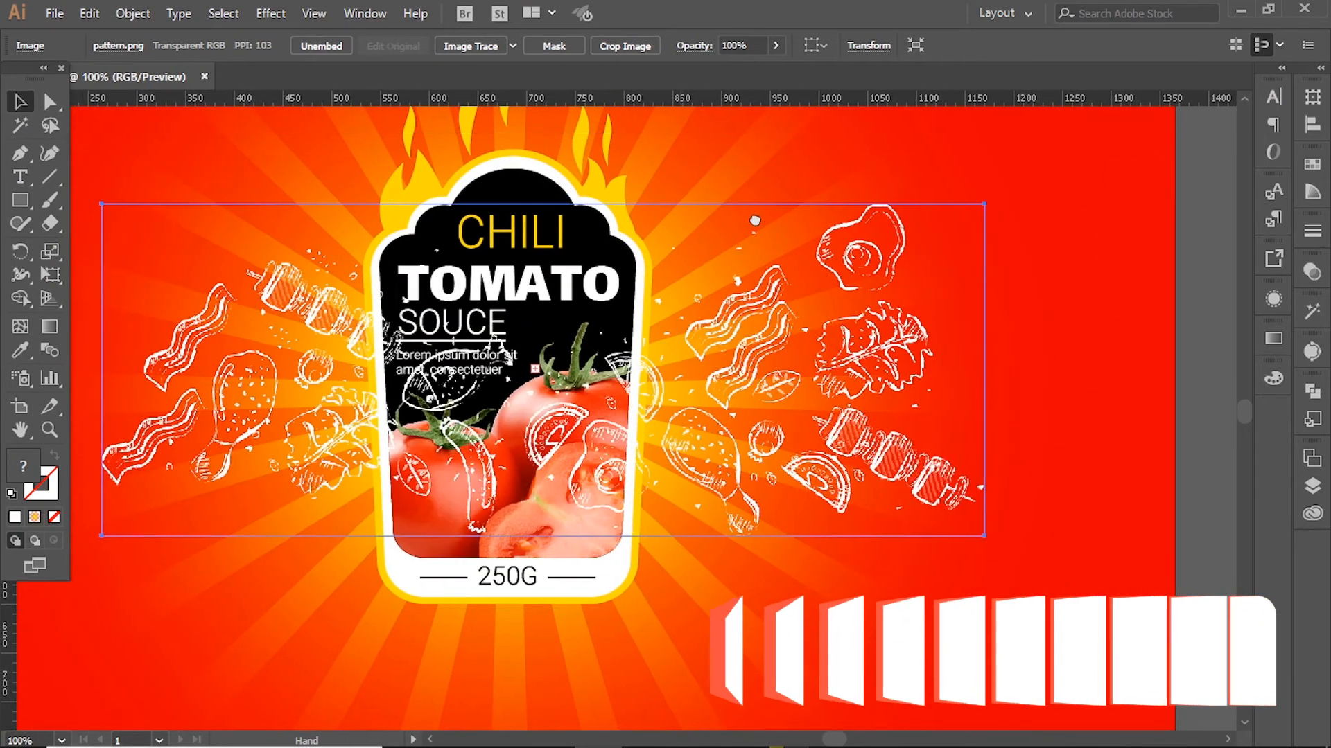
pyautogui.moveTo(679, 428); pyautogui.dragTo(759, 296)
# Step: Duplicate the food pattern directly below the first image and rotate the upper one 180°
pyautogui.moveTo(759, 297); pyautogui.dragTo(786, 492)
pyautogui.moveTo(788, 538); pyautogui.dragTo(778, 322)
pyautogui.hotkey('ctrl', '-')
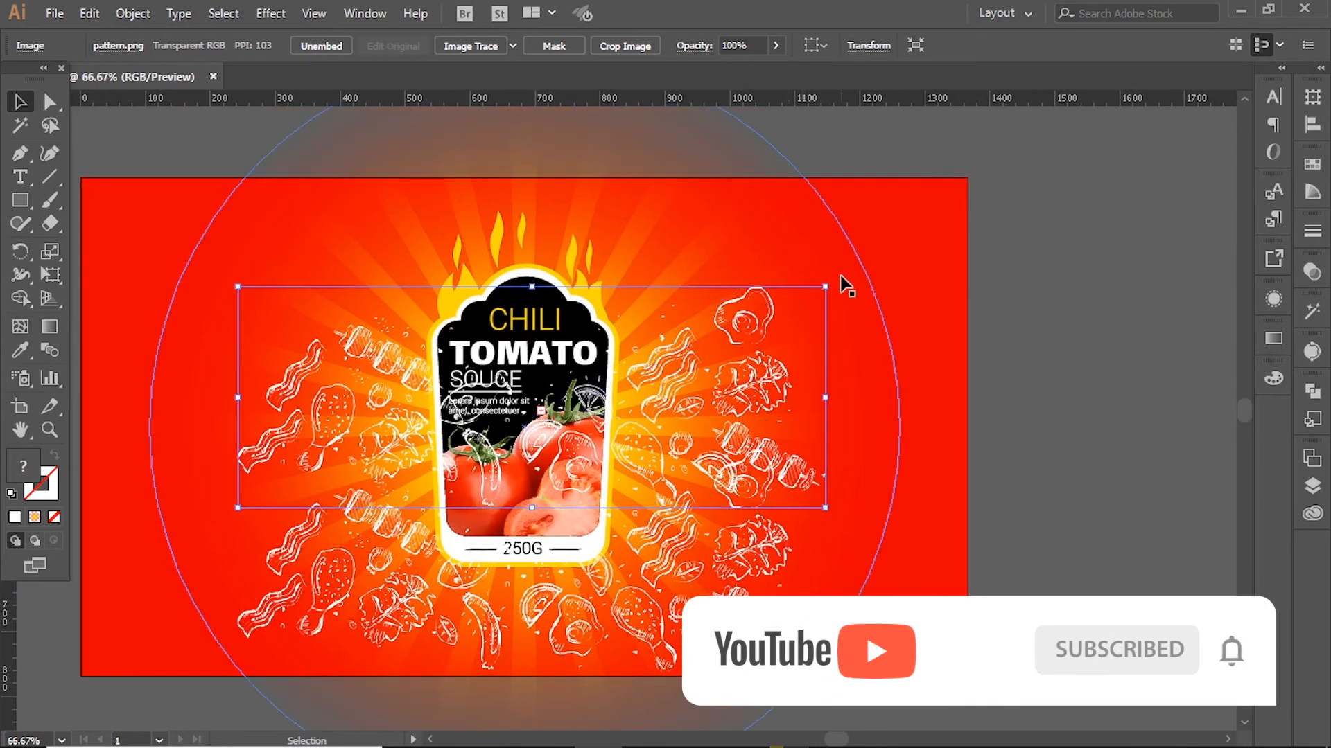
pyautogui.moveTo(835, 279); pyautogui.dragTo(229, 545)
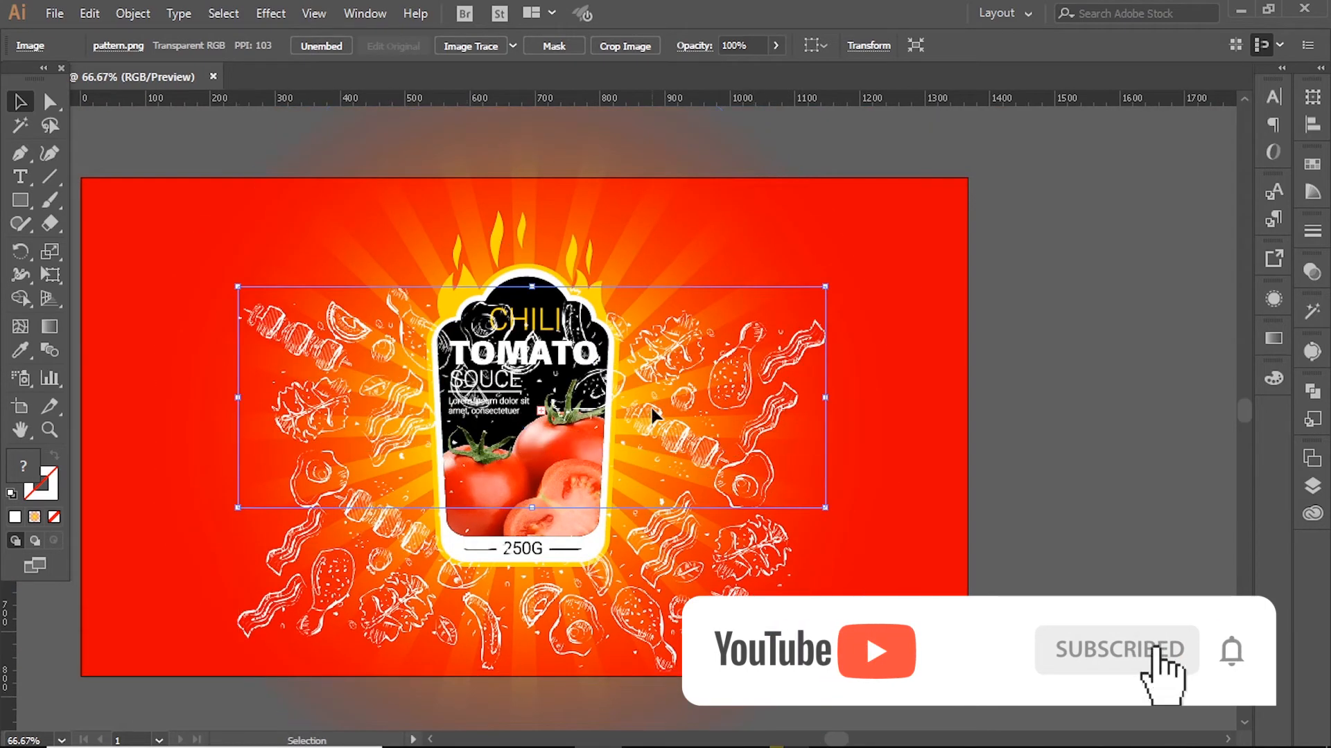
# Step: Scale both pattern images down together to about 845 px wide and center them around the label
pyautogui.moveTo(663, 396)
pyautogui.mouseDown()
pyautogui.moveTo(621, 396)
pyautogui.moveTo(646, 391)
pyautogui.mouseUp()
pyautogui.moveTo(715, 429); pyautogui.dragTo(714, 423)
pyautogui.keyDown('shift'); pyautogui.click(707, 529); pyautogui.keyUp('shift')
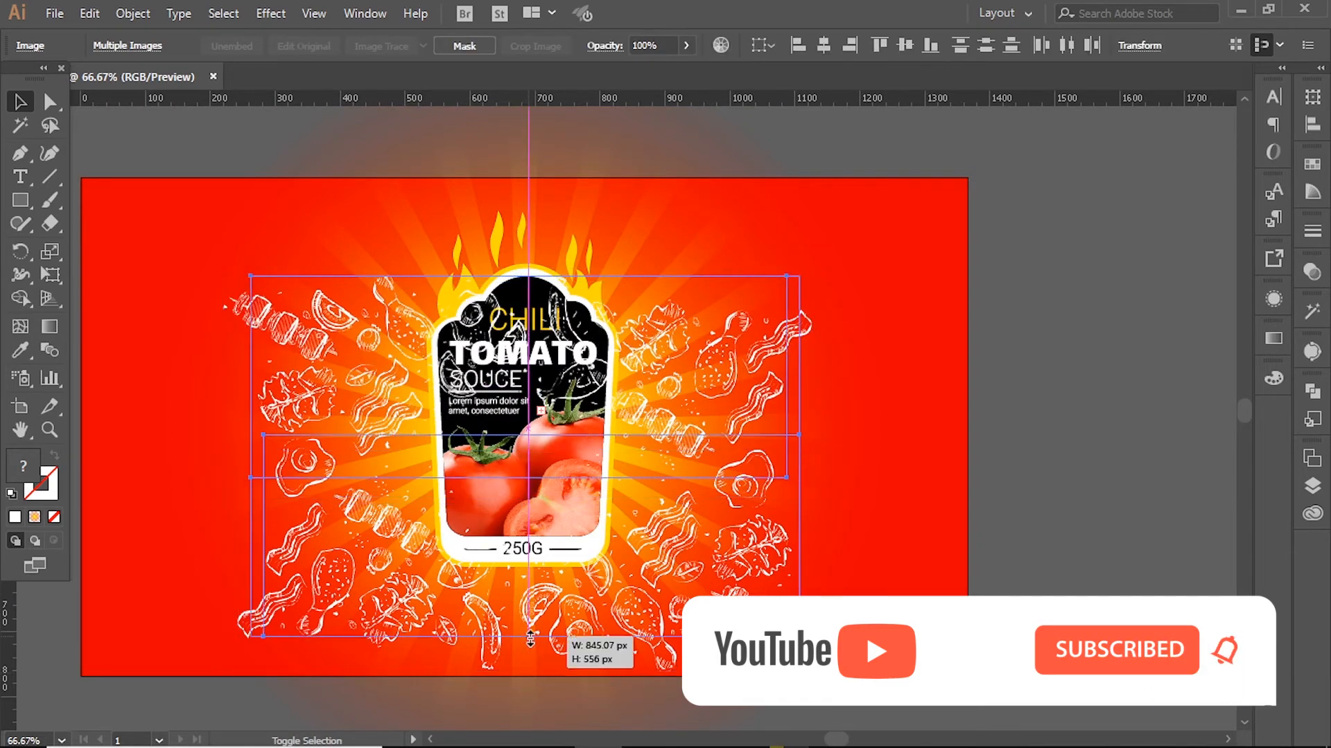
pyautogui.moveTo(697, 471); pyautogui.dragTo(697, 493)
pyautogui.click(797, 370)
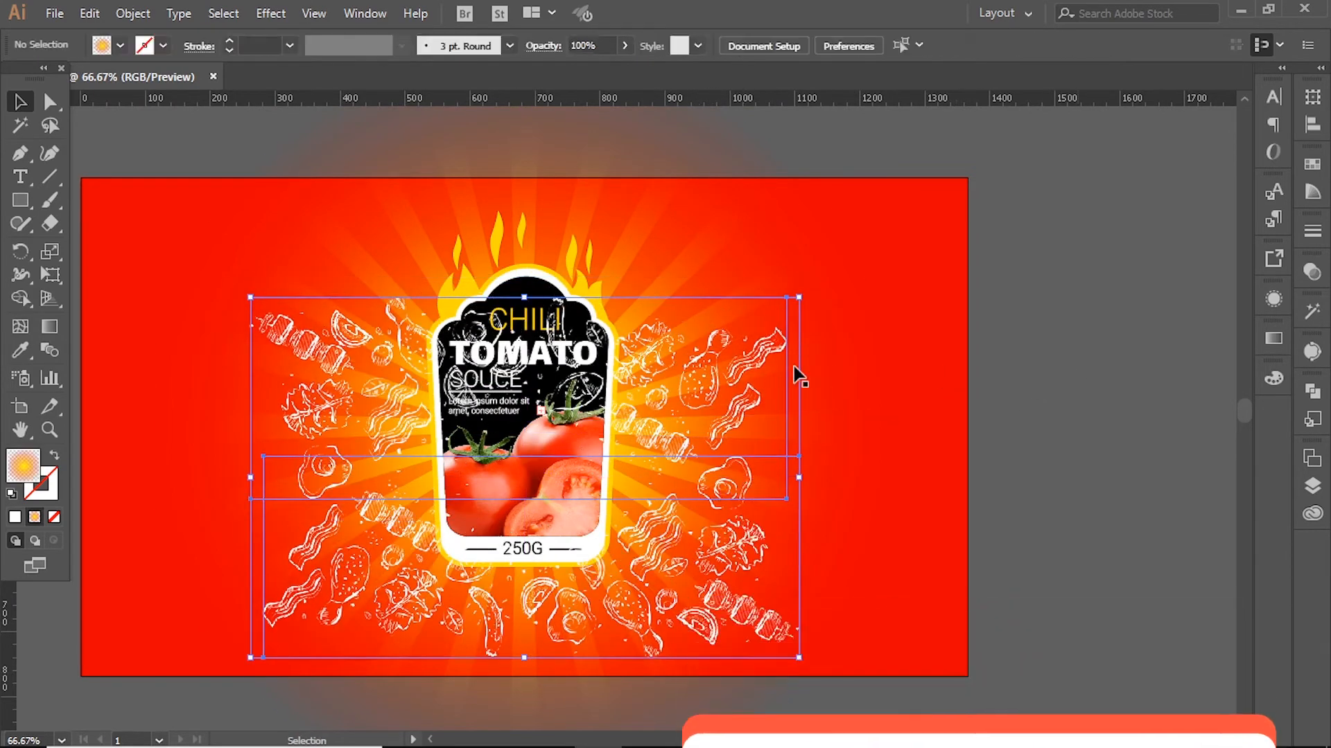
# Step: Duplicate the upper food pattern above the label and rotate the copy 180°
pyautogui.moveTo(743, 356); pyautogui.dragTo(743, 340)
pyautogui.moveTo(746, 396); pyautogui.dragTo(747, 245)
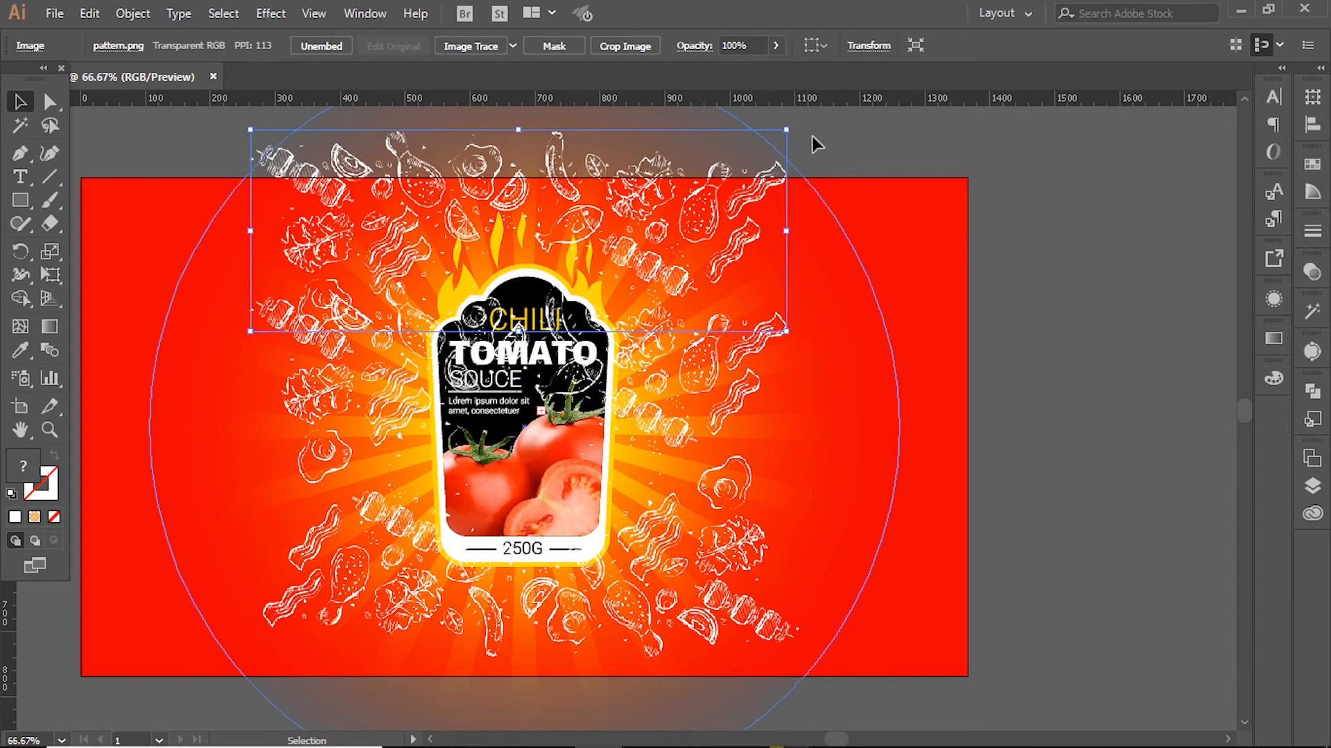
pyautogui.moveTo(812, 129); pyautogui.dragTo(253, 409)
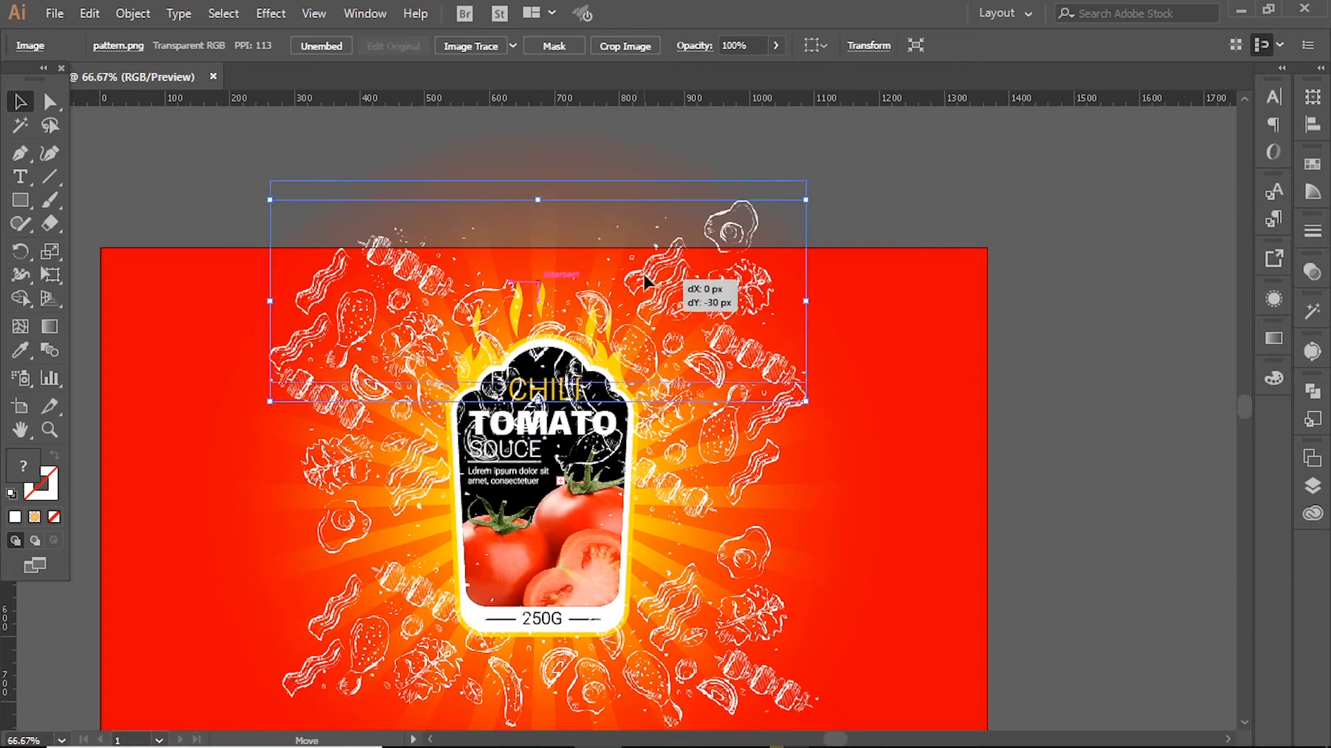
# Step: Stagger the middle pattern to the left and the lower one to the right, and duplicate the top pattern toward the artboard's upper right
pyautogui.moveTo(645, 281); pyautogui.dragTo(754, 317)
pyautogui.moveTo(713, 474); pyautogui.dragTo(759, 610)
pyautogui.moveTo(707, 333); pyautogui.dragTo(869, 233)
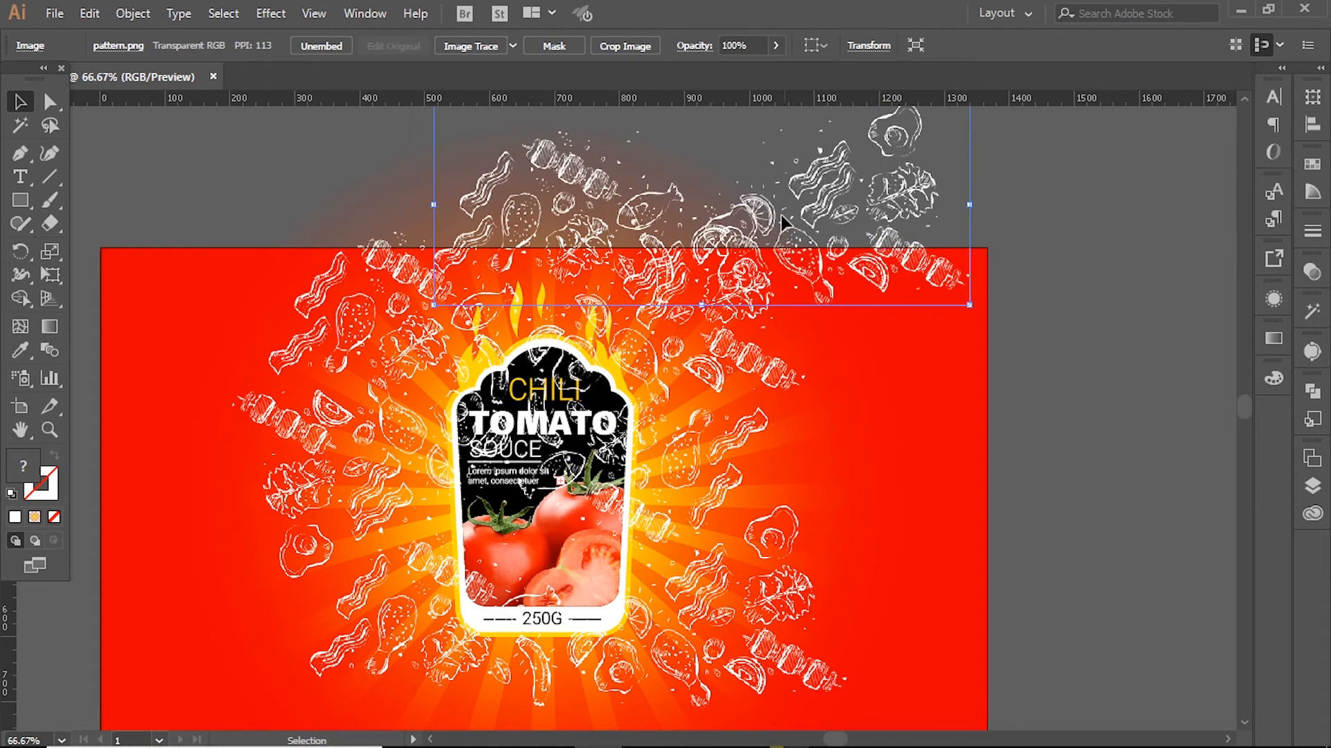
# Step: Move the top pattern copy above the artboard's upper-left corner and rotate it about 21° clockwise
pyautogui.moveTo(779, 239); pyautogui.dragTo(738, 221)
pyautogui.moveTo(852, 131); pyautogui.dragTo(535, 263)
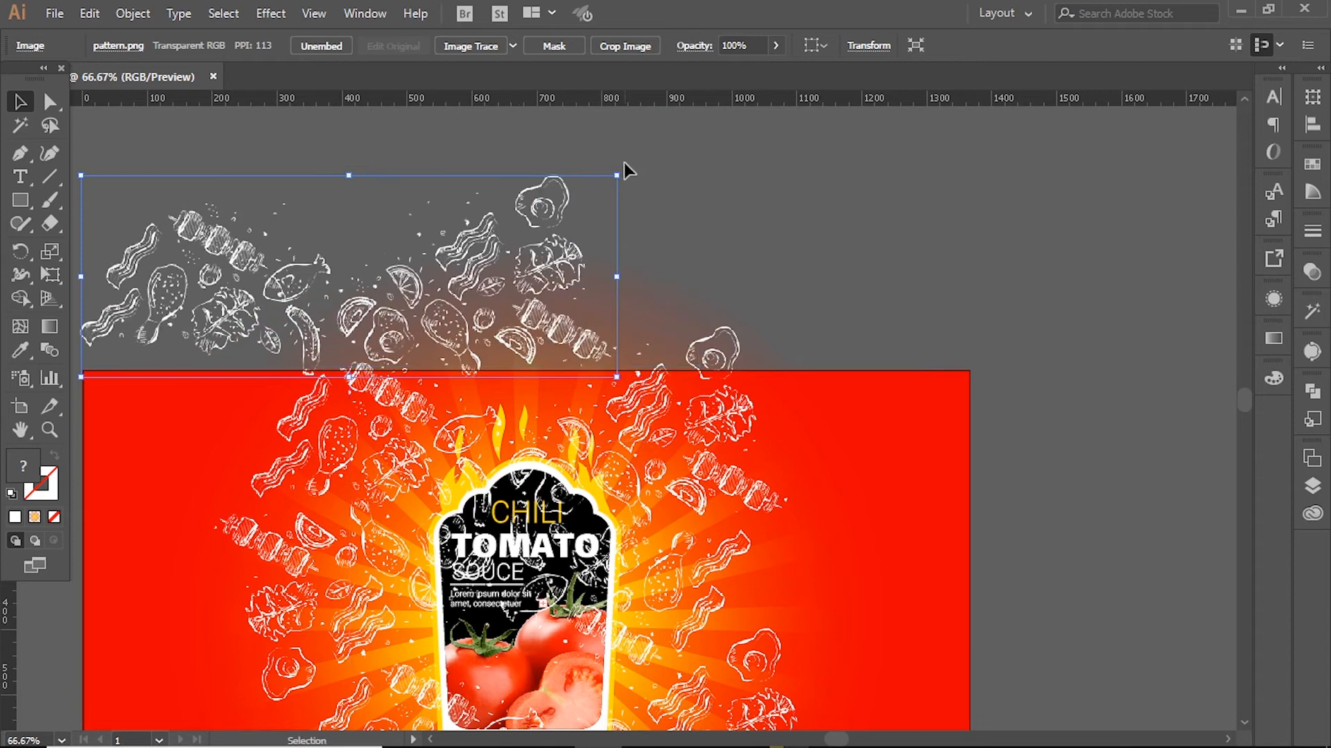
pyautogui.moveTo(623, 167); pyautogui.dragTo(818, 269)
pyautogui.moveTo(524, 338); pyautogui.dragTo(542, 317)
pyautogui.click(771, 185)
pyautogui.moveTo(772, 185); pyautogui.dragTo(841, 34)
pyautogui.moveTo(628, 180); pyautogui.dragTo(635, 171)
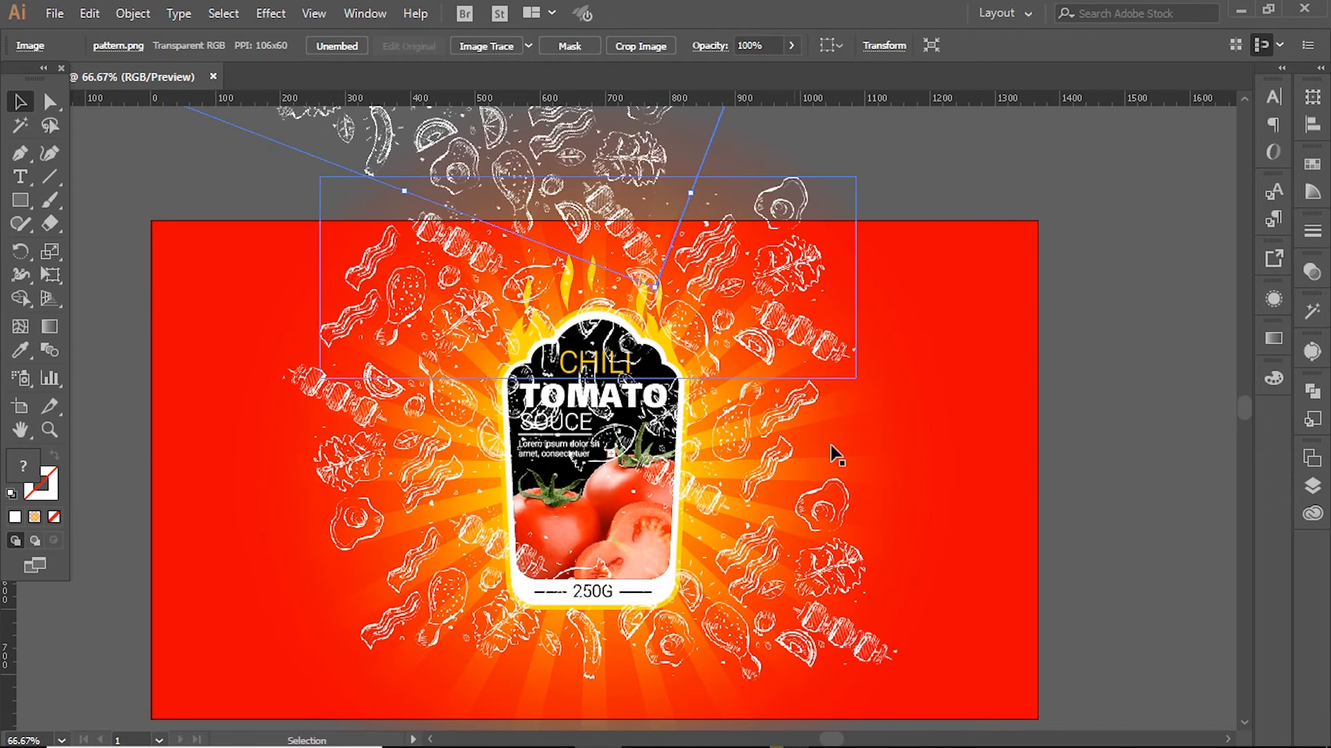
# Step: Select all four food pattern images, adjust their position around the label and group them
pyautogui.click(790, 579)
pyautogui.keyDown('shift'); pyautogui.click(393, 268); pyautogui.keyUp('shift')
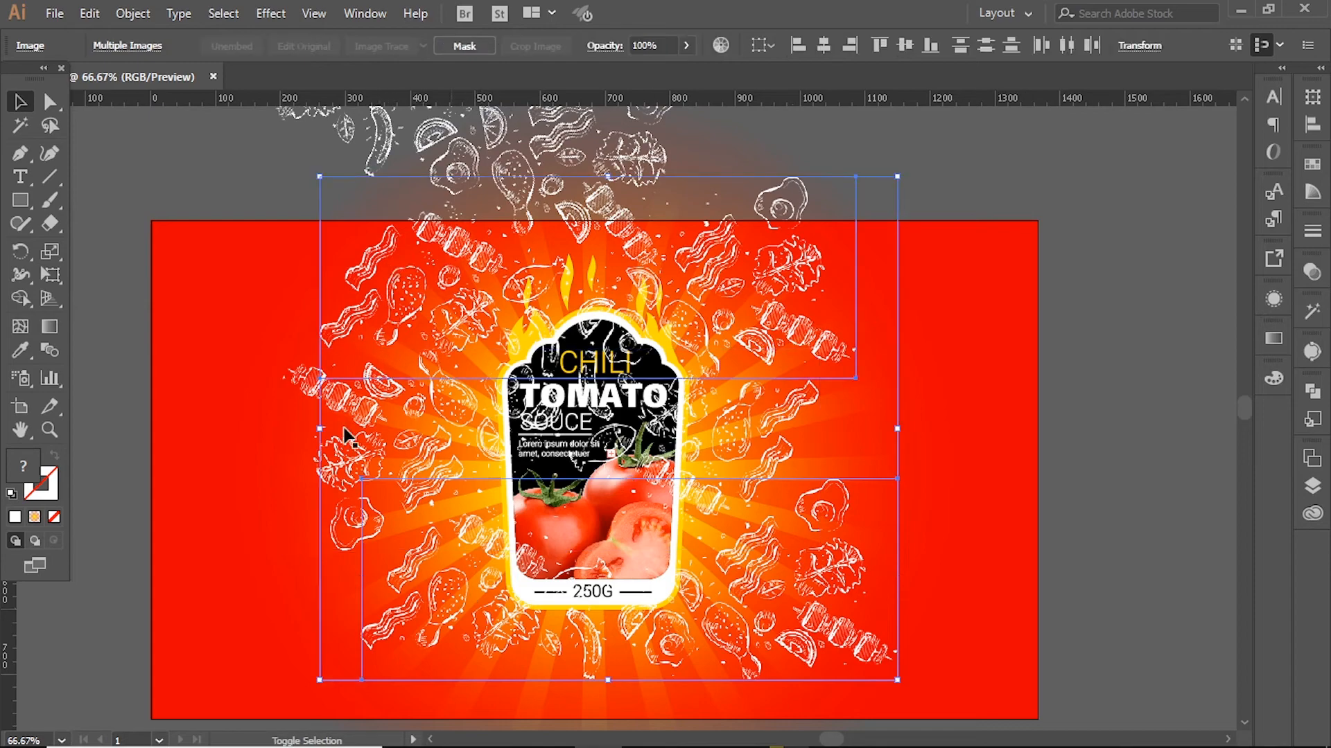
pyautogui.moveTo(425, 196); pyautogui.dragTo(462, 167)
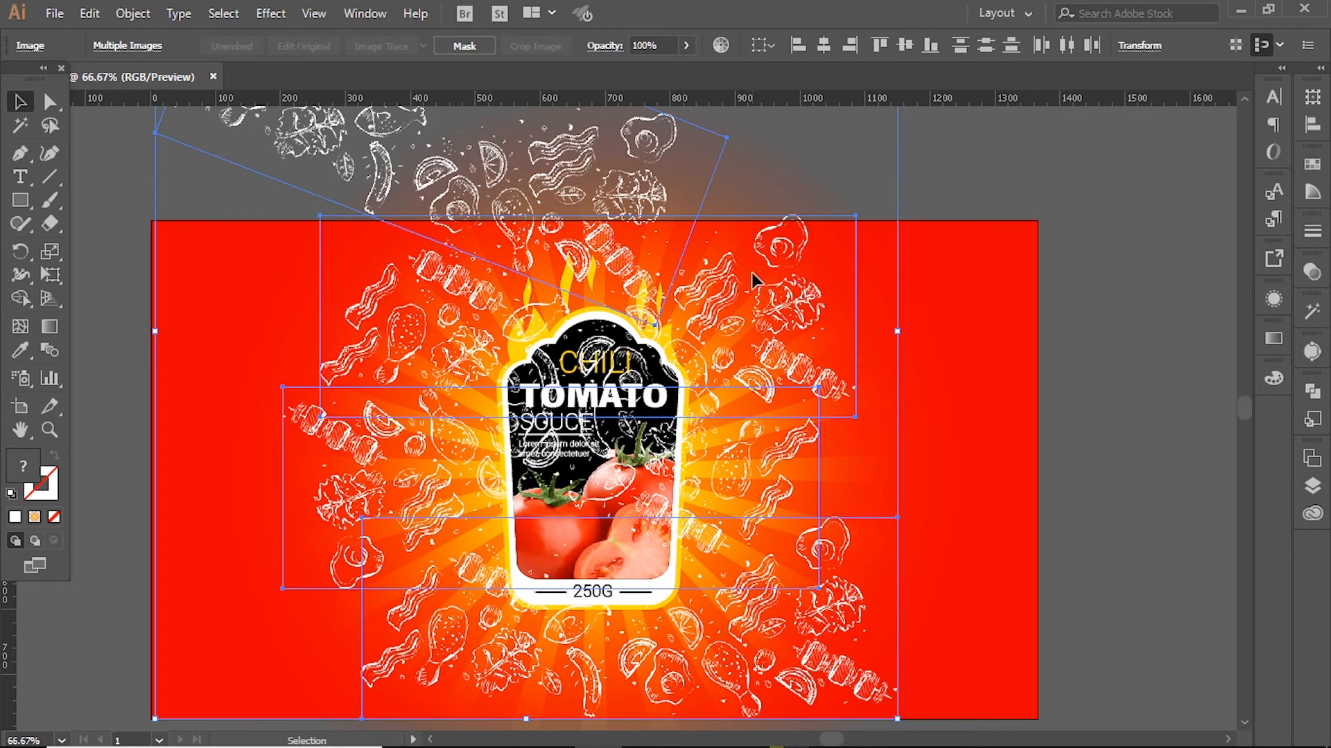
pyautogui.moveTo(752, 274)
pyautogui.mouseDown()
pyautogui.moveTo(763, 262)
pyautogui.moveTo(710, 271)
pyautogui.mouseUp()
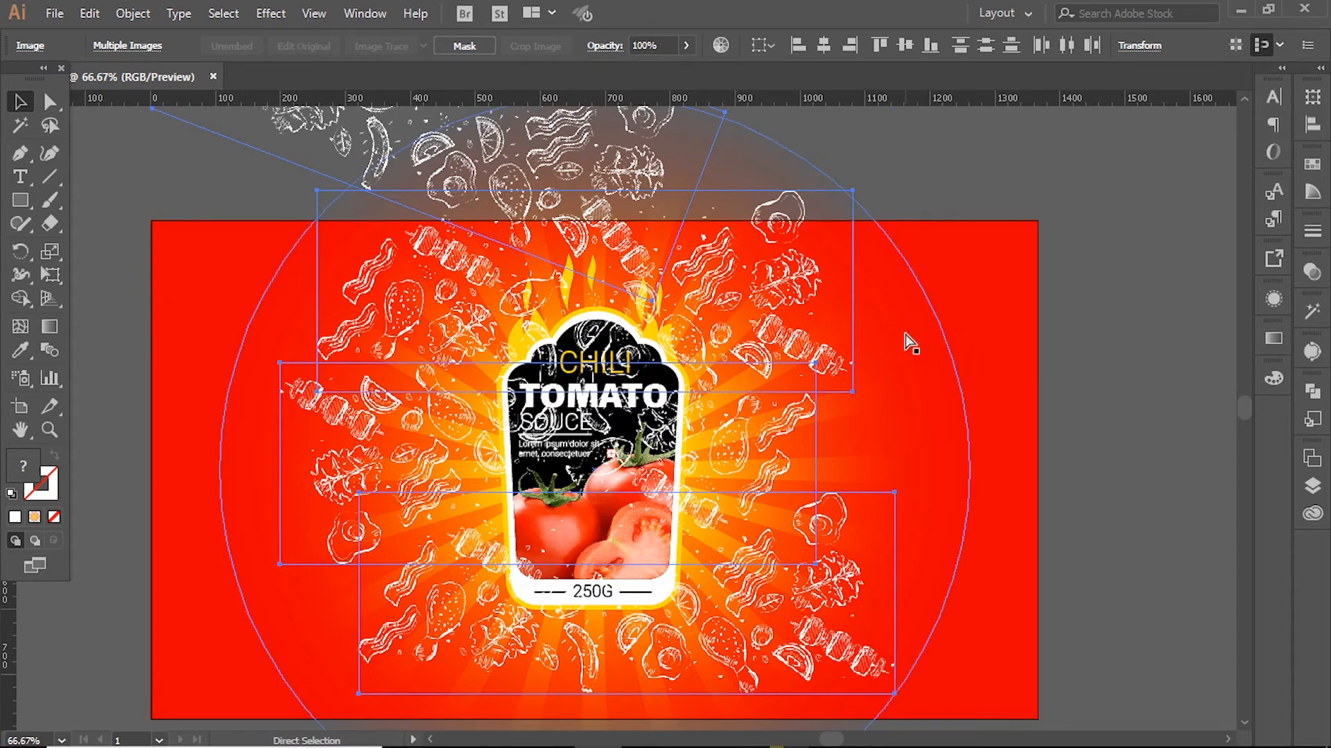
pyautogui.hotkey('ctrl', 'g')
# Step: Copy the radial glow ellipse and place the duplicate in the same position in front of the food patterns
pyautogui.click(1116, 316)
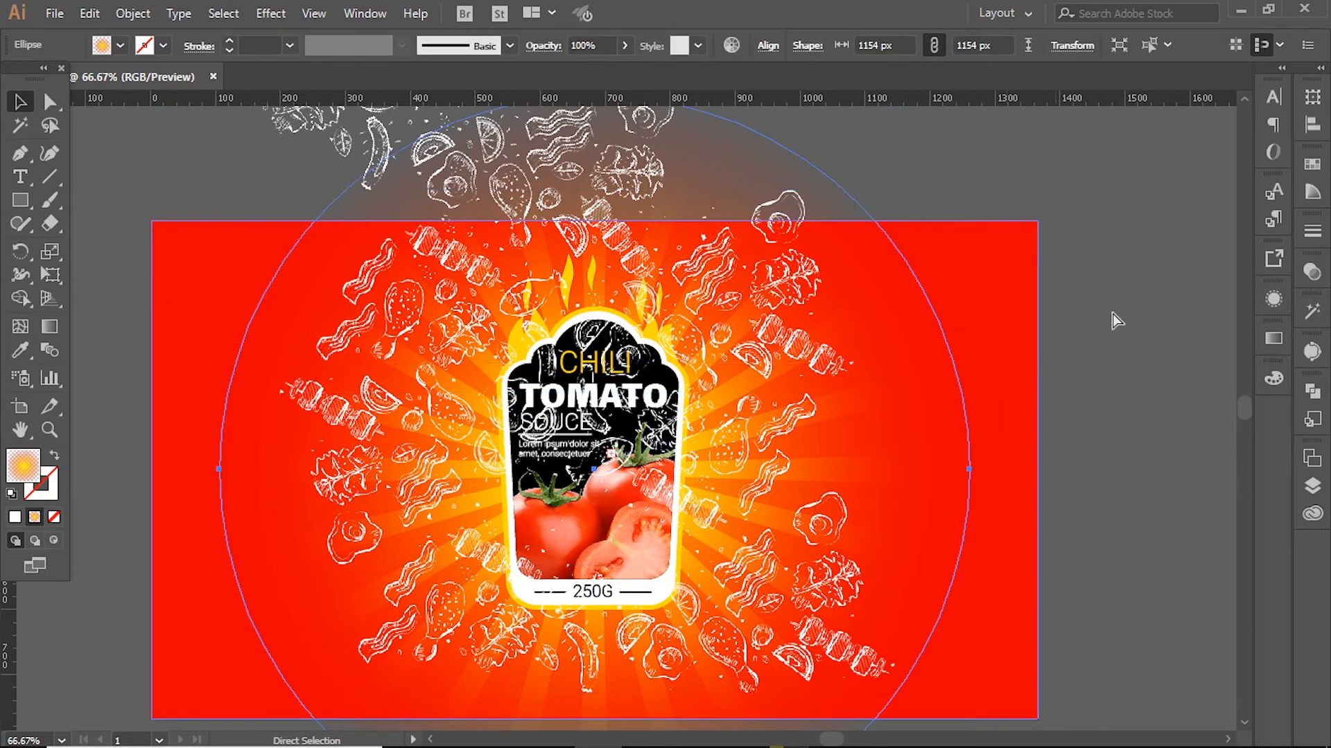
pyautogui.click(348, 153)
pyautogui.hotkey('ctrl', 'f')
pyautogui.hotkey('ctrl', '-')
pyautogui.moveTo(528, 298); pyautogui.dragTo(514, 446)
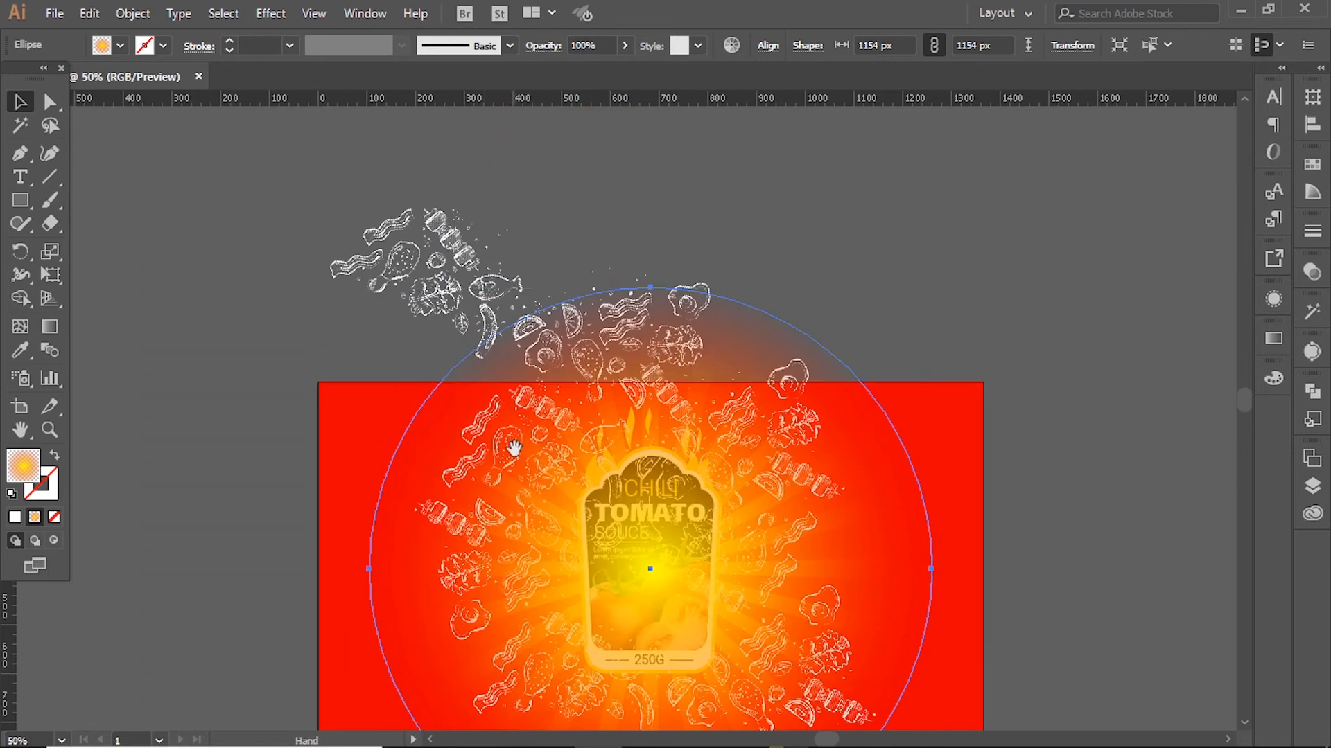
# Step: Make an opacity mask on the pattern group from the ellipse copy and send the masked group behind the label
pyautogui.keyDown('shift'); pyautogui.click(440, 295); pyautogui.keyUp('shift')
pyautogui.click(1311, 272)
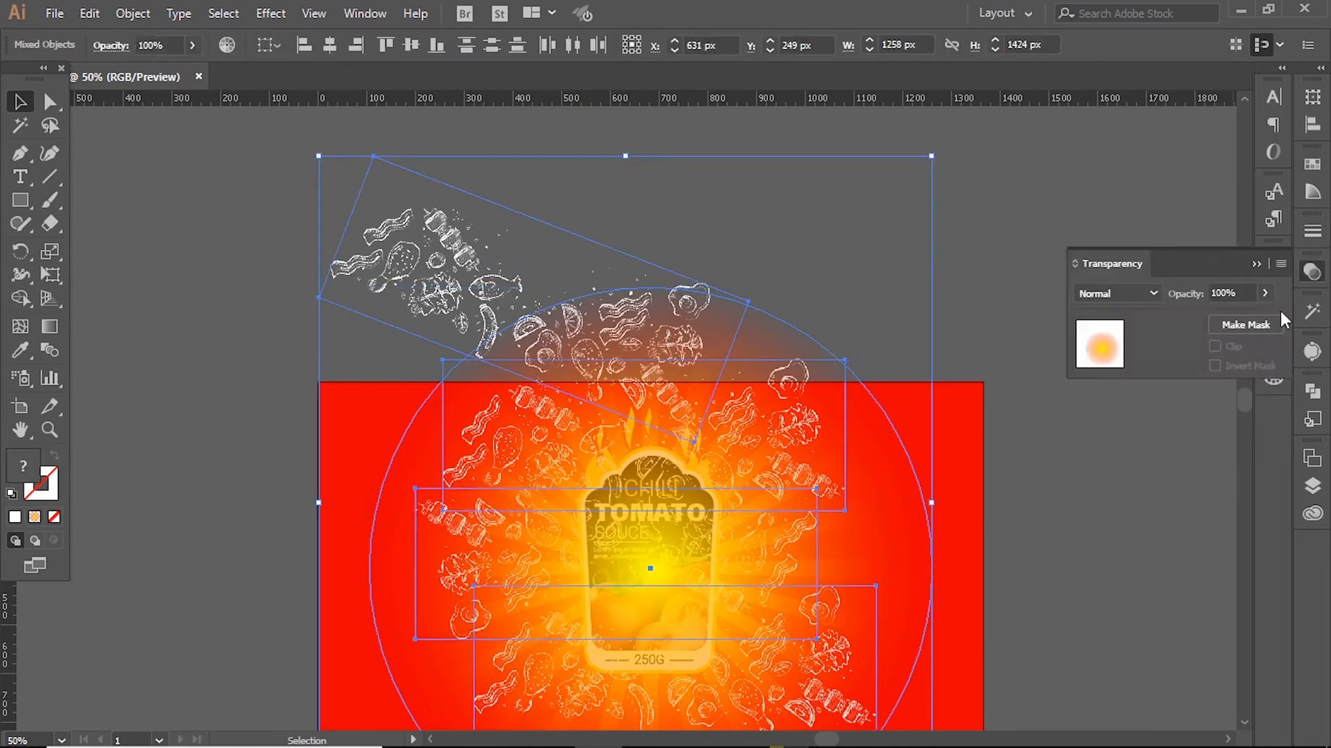
pyautogui.click(1247, 326)
pyautogui.click(959, 466)
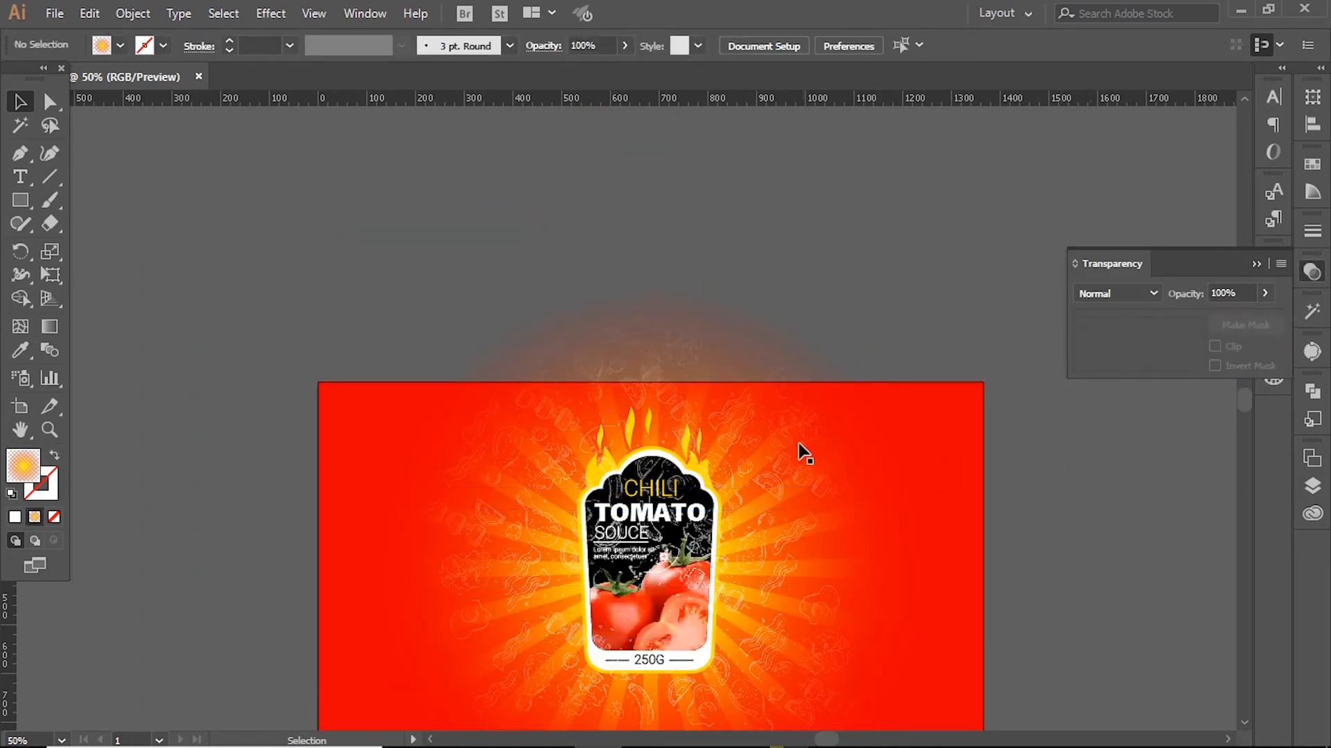
pyautogui.click(860, 496)
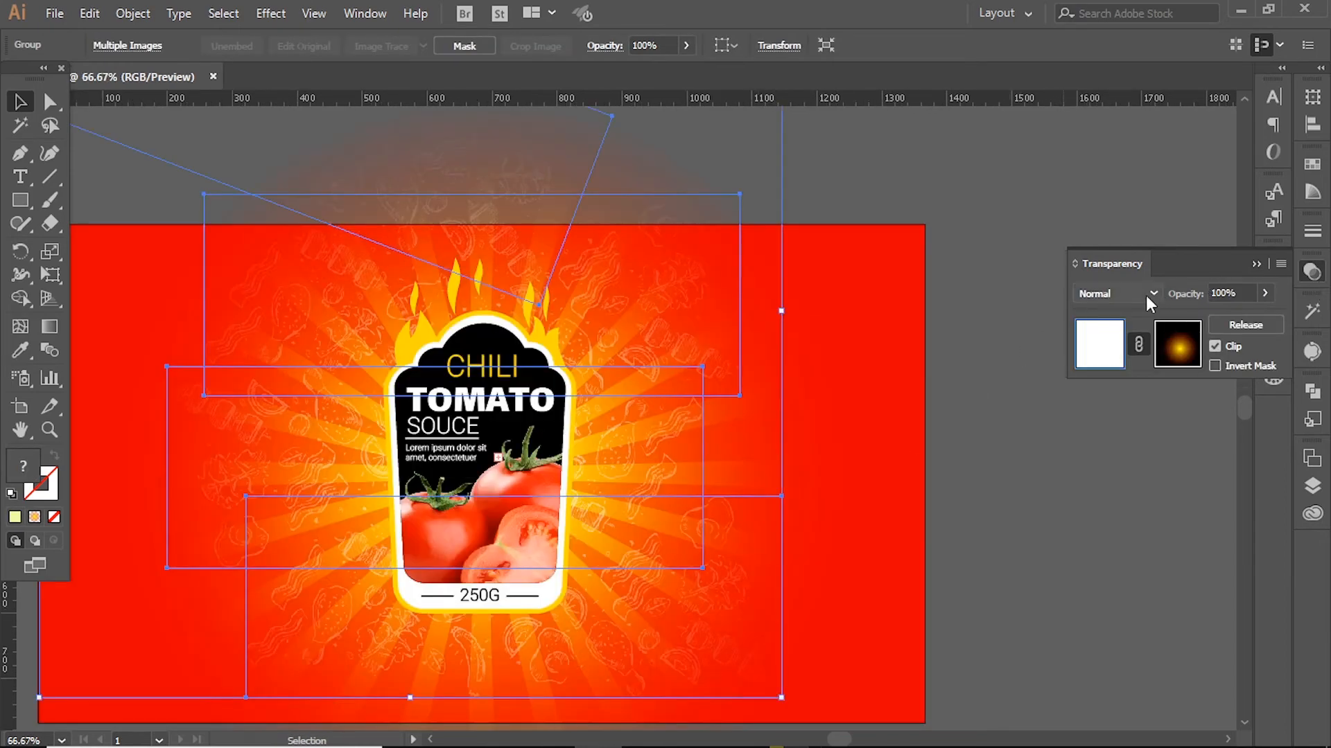
# Step: Try another blend mode on the masked patterns, undo it, and release the opacity mask
pyautogui.click(1145, 295)
pyautogui.click(1129, 397)
pyautogui.hotkey('ctrl', 'z')
pyautogui.moveTo(919, 392); pyautogui.dragTo(1016, 393)
pyautogui.click(1224, 324)
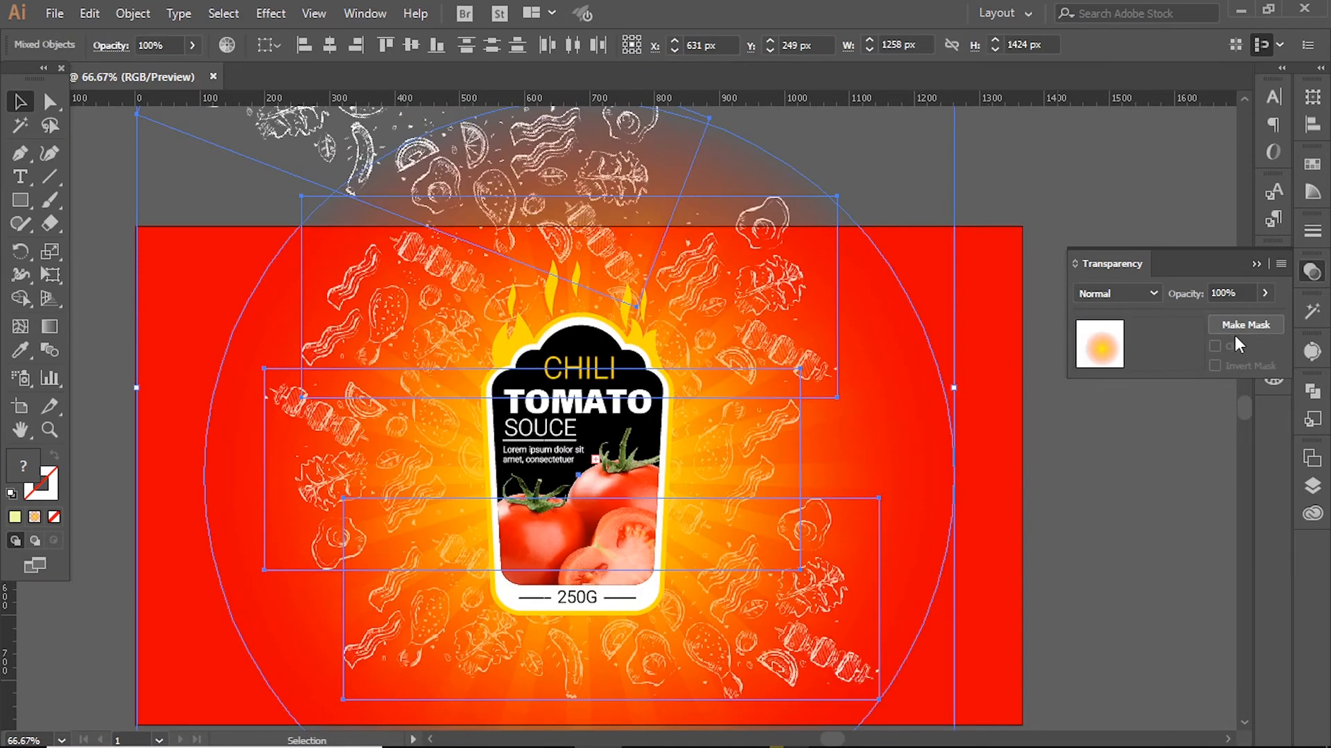
# Step: Change the center stop of the ellipse copy's radial gradient to white
pyautogui.click(878, 427)
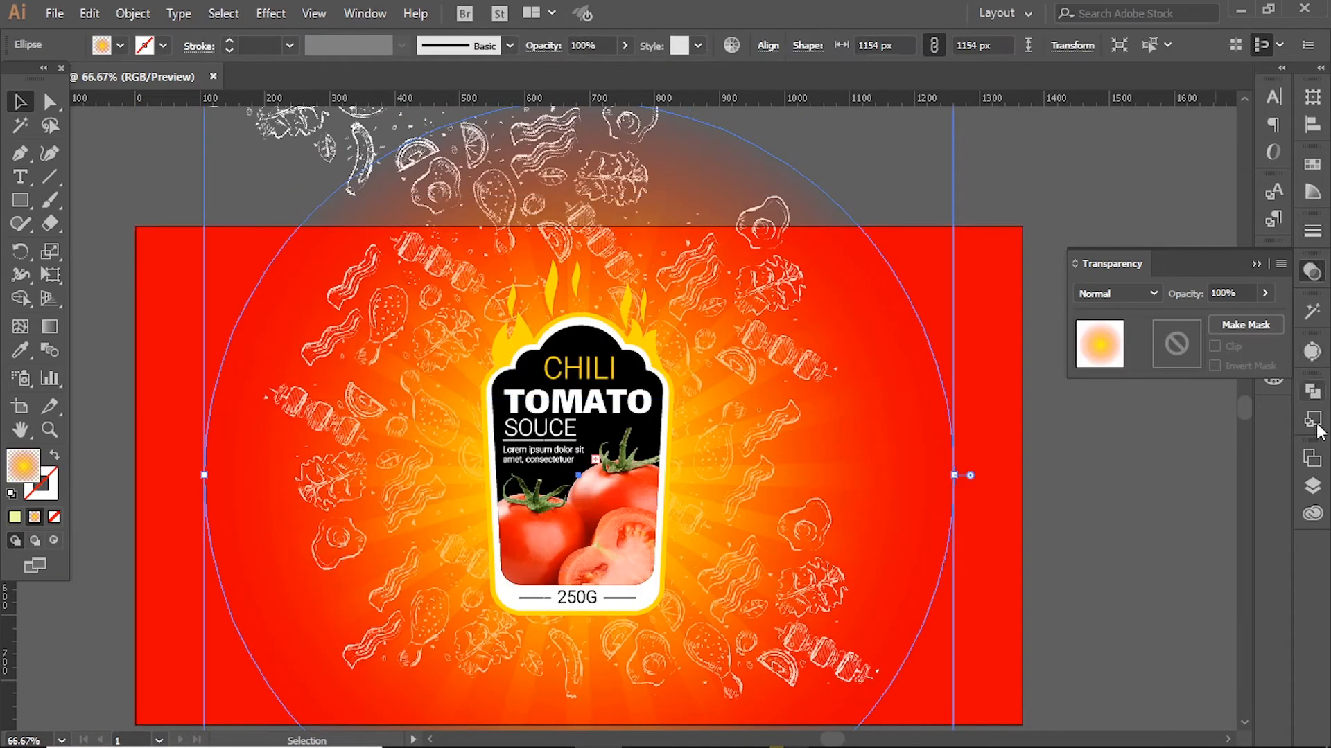
pyautogui.click(1255, 265)
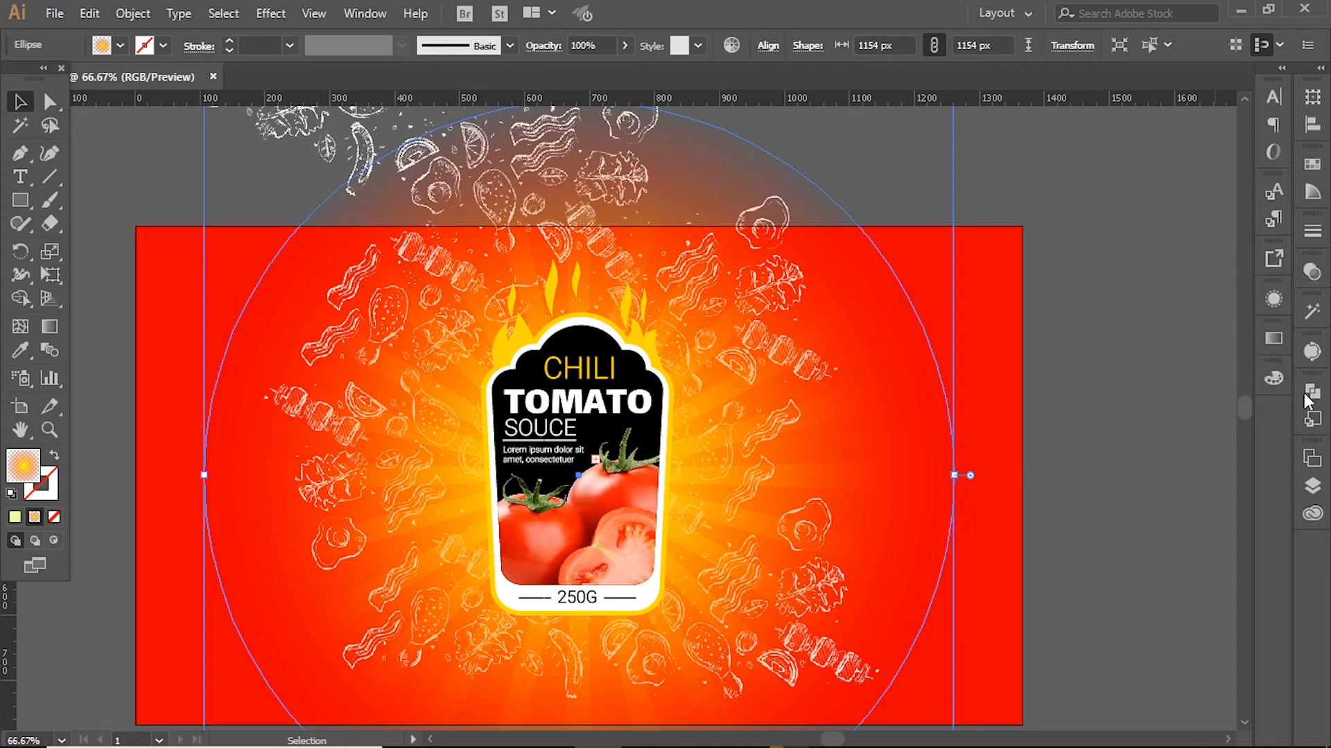
pyautogui.click(1274, 377)
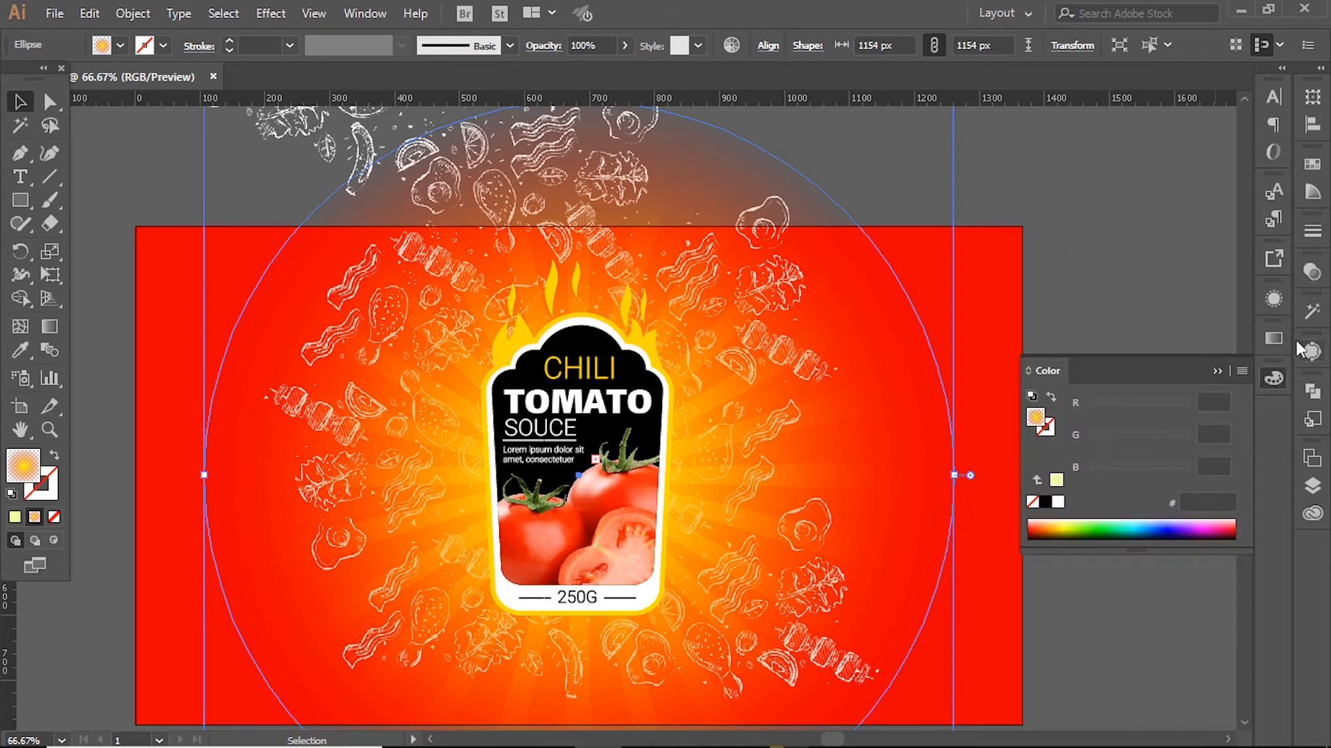
pyautogui.click(1274, 339)
pyautogui.doubleClick(1040, 488)
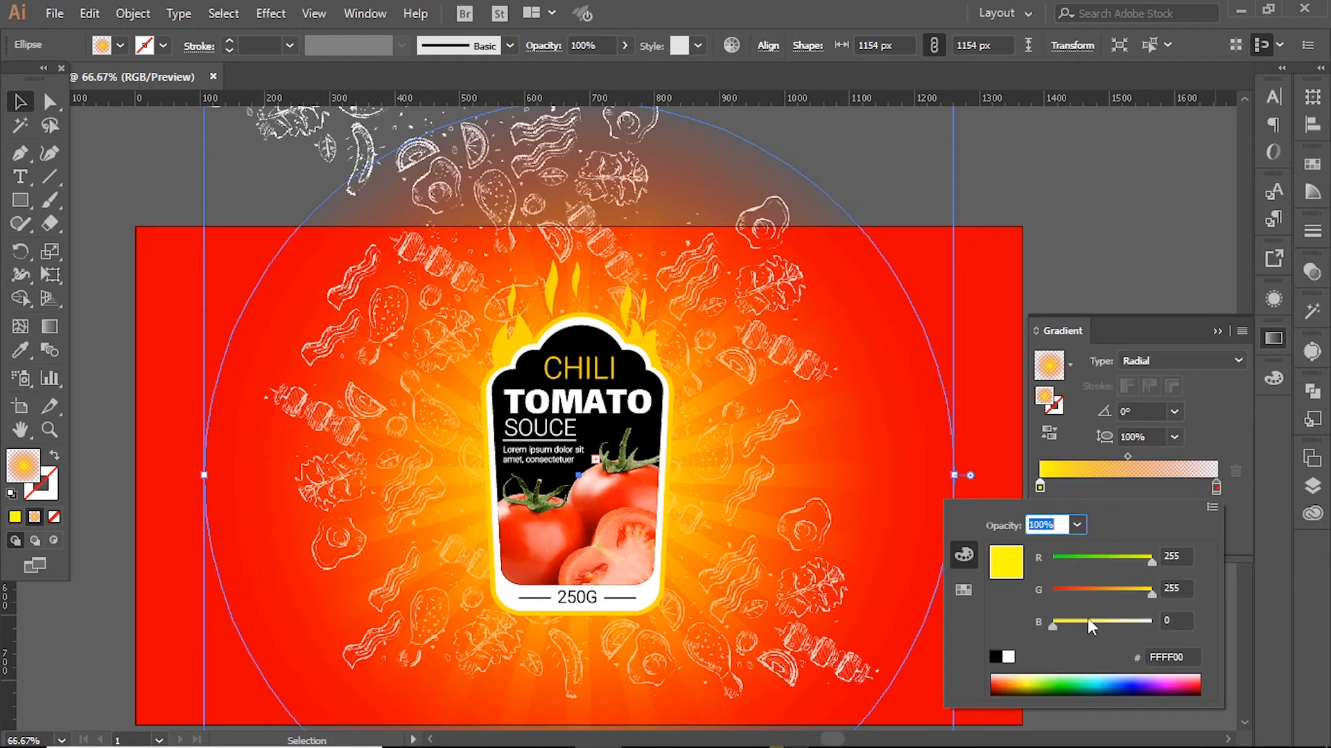
pyautogui.click(1008, 657)
# Step: Mask the pattern group with the white gradient ellipse and set the group's blend mode to Color Dodge
pyautogui.moveTo(295, 156); pyautogui.dragTo(807, 312)
pyautogui.click(1312, 273)
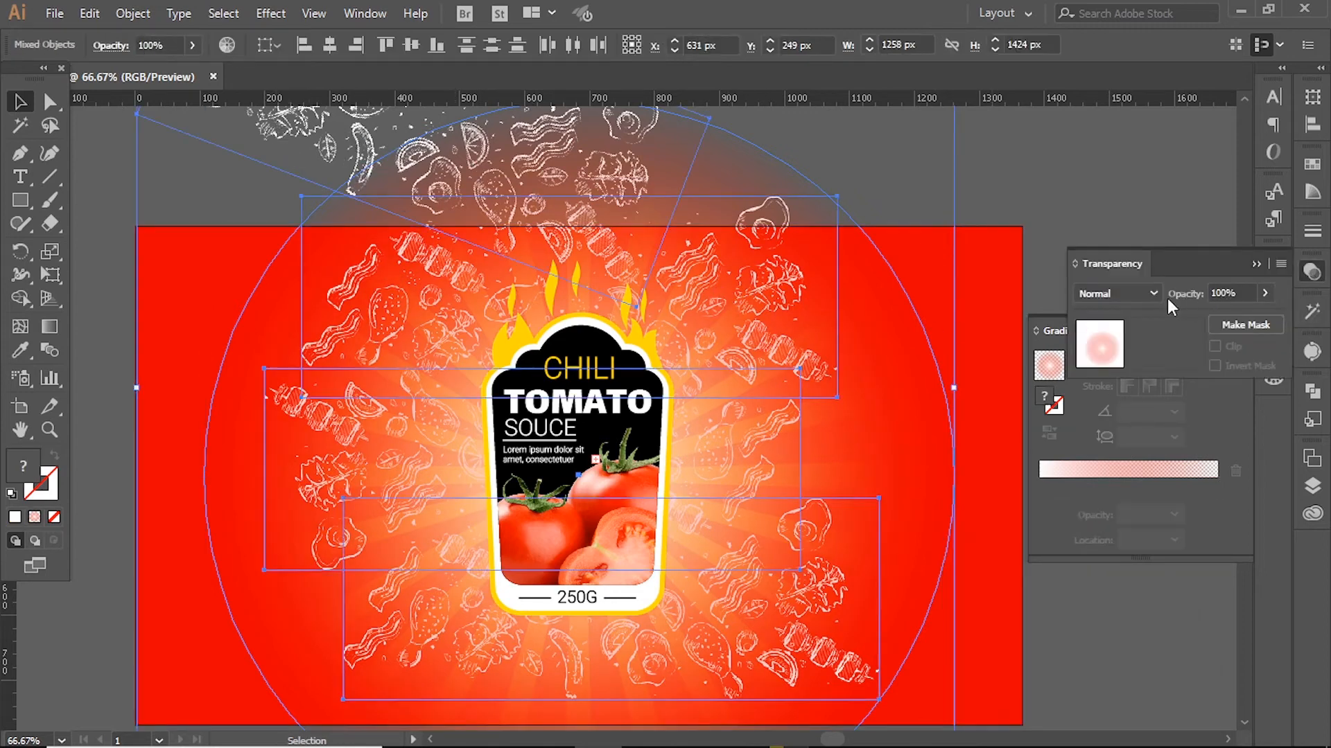
pyautogui.click(1221, 315)
pyautogui.click(1122, 294)
pyautogui.press('Escape')
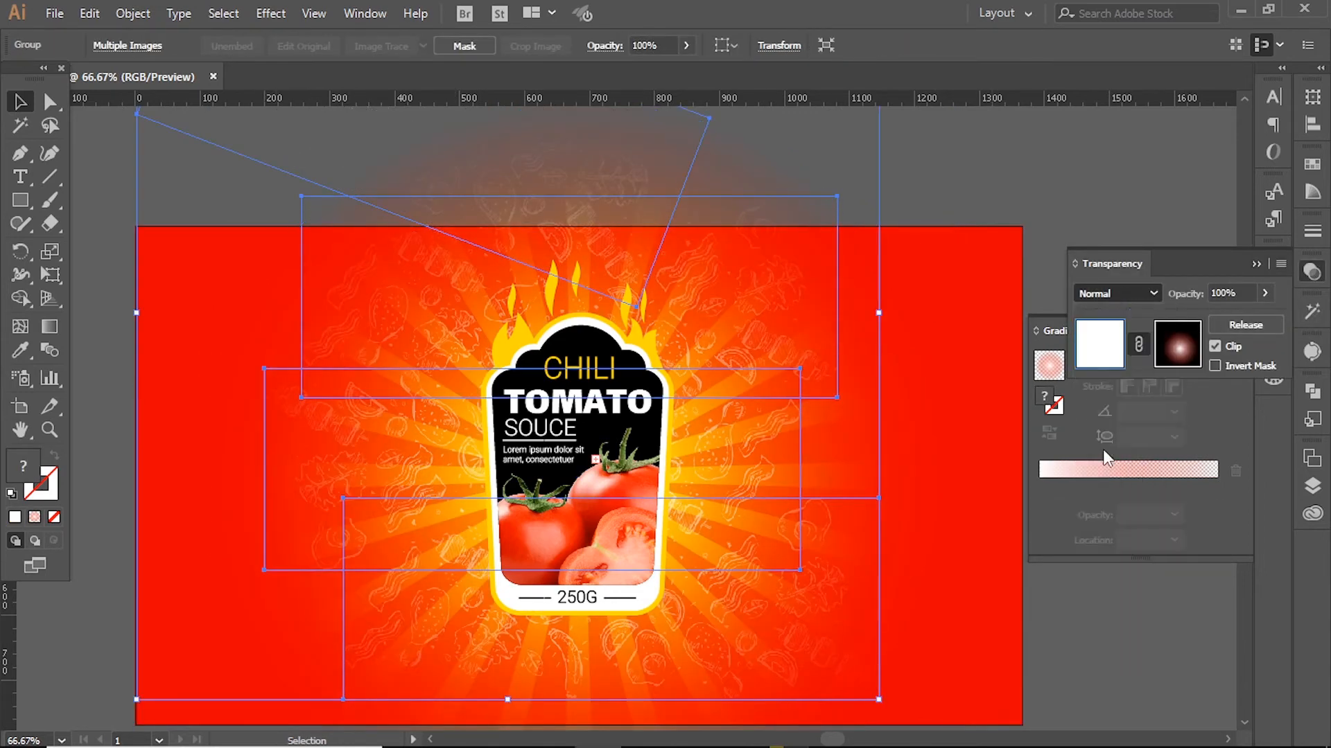
pyautogui.click(1103, 449)
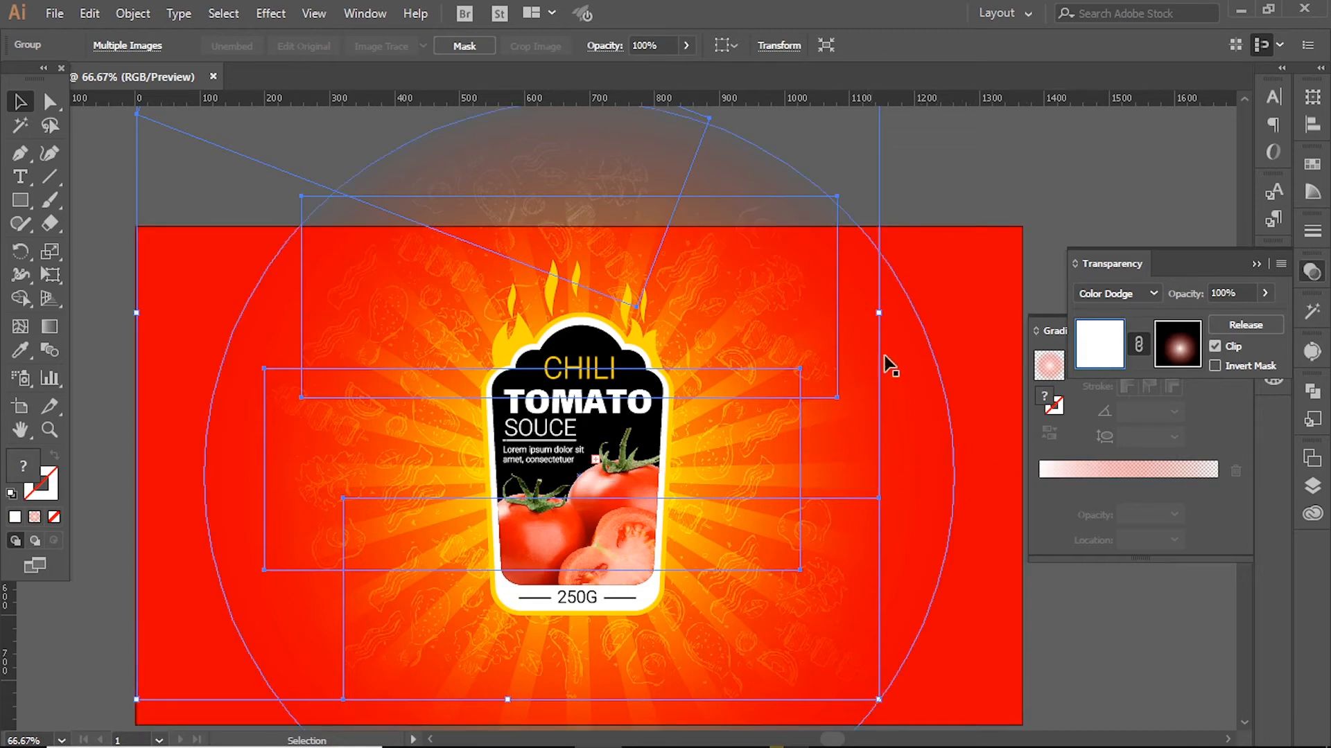
pyautogui.click(912, 352)
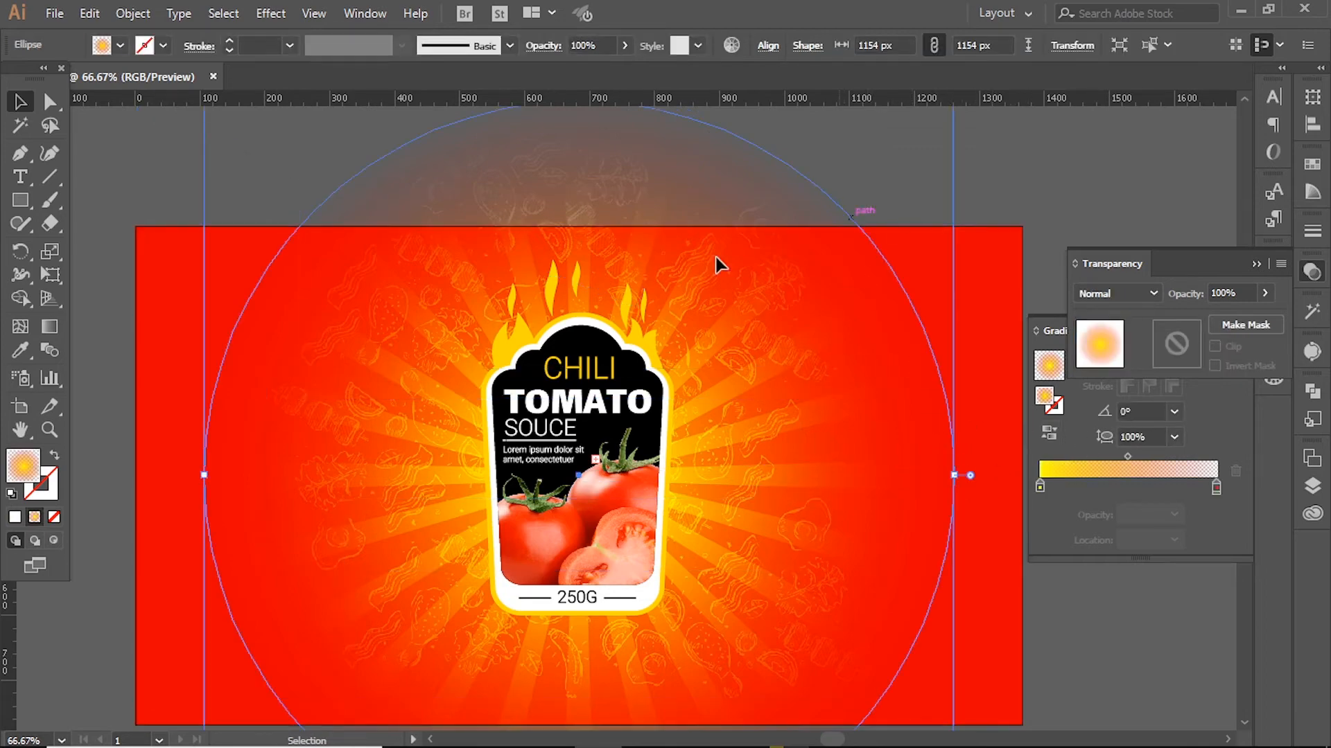
pyautogui.click(734, 460)
pyautogui.hotkey('ctrl', '-')
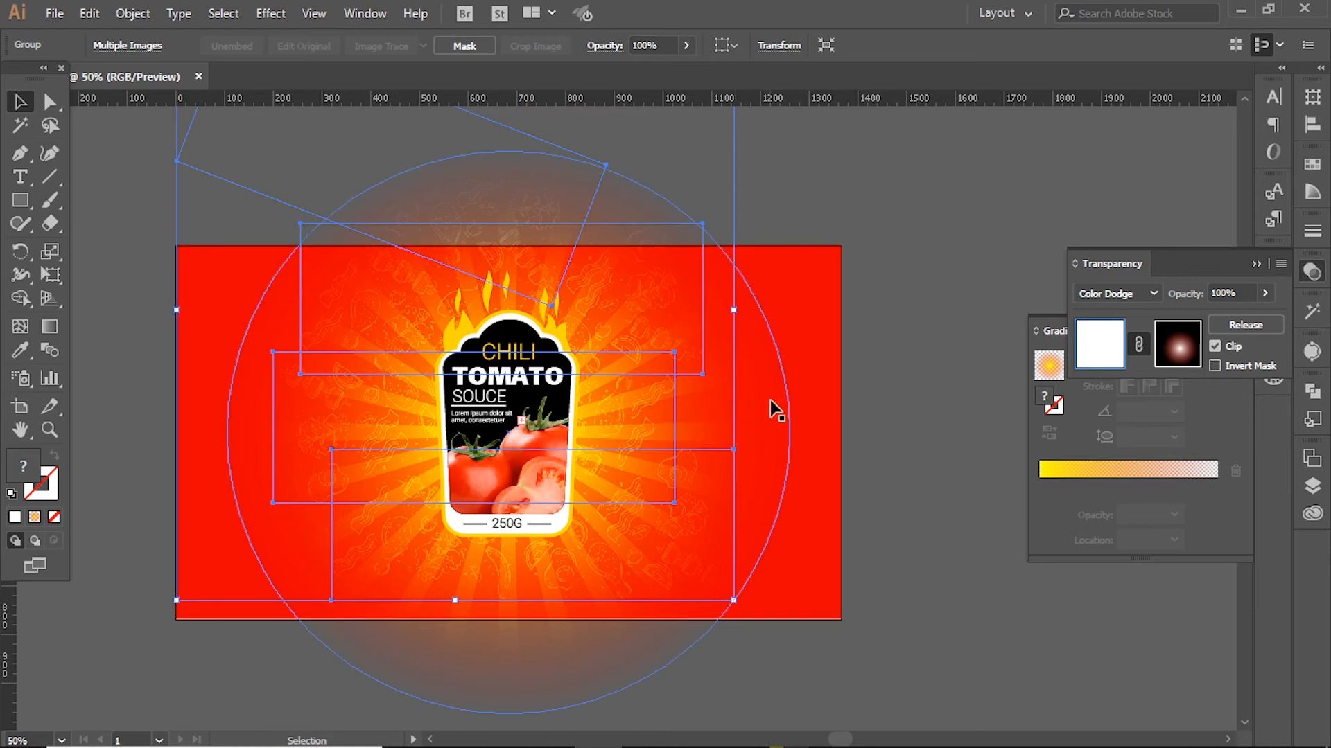
pyautogui.click(757, 439)
pyautogui.click(704, 451)
pyautogui.click(736, 460)
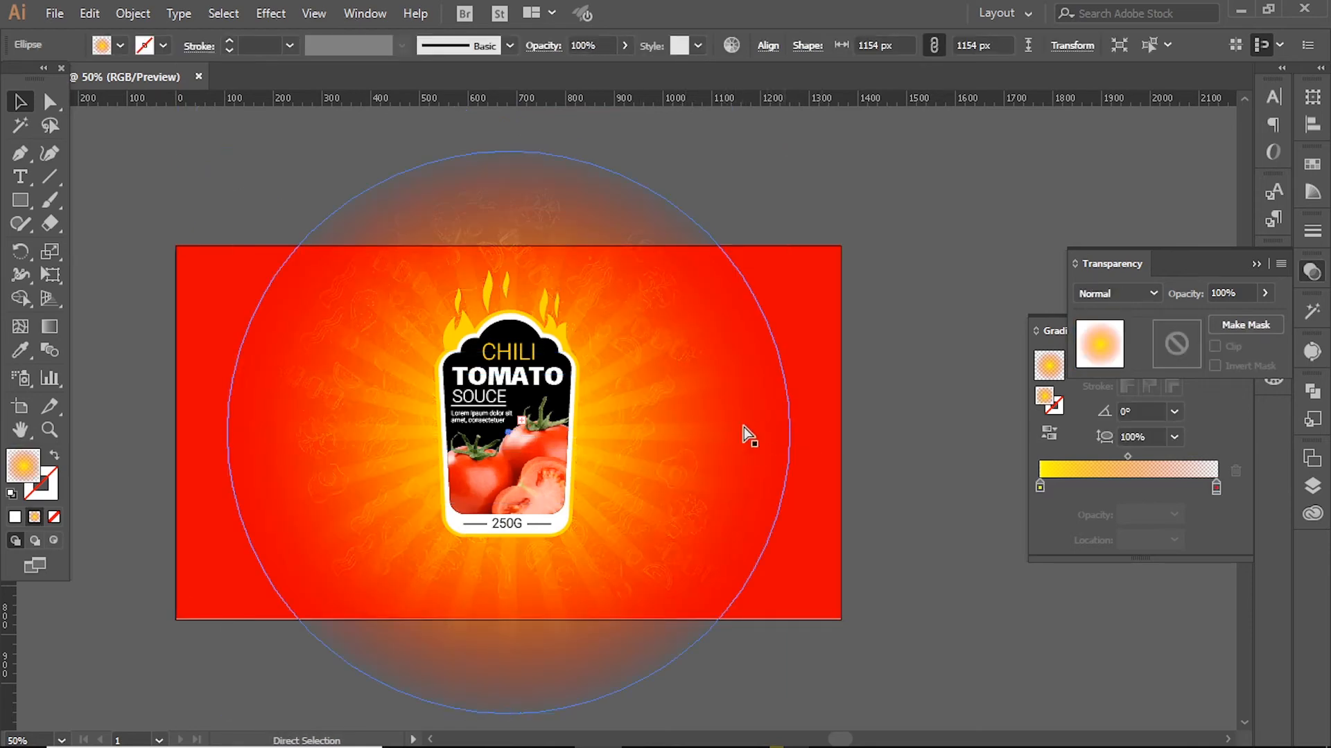
# Step: Duplicate the yellow glow ellipse in place, set the gradient midpoint location to 68.92%, and shrink the copy around the label
pyautogui.click(699, 414)
pyautogui.click(708, 402)
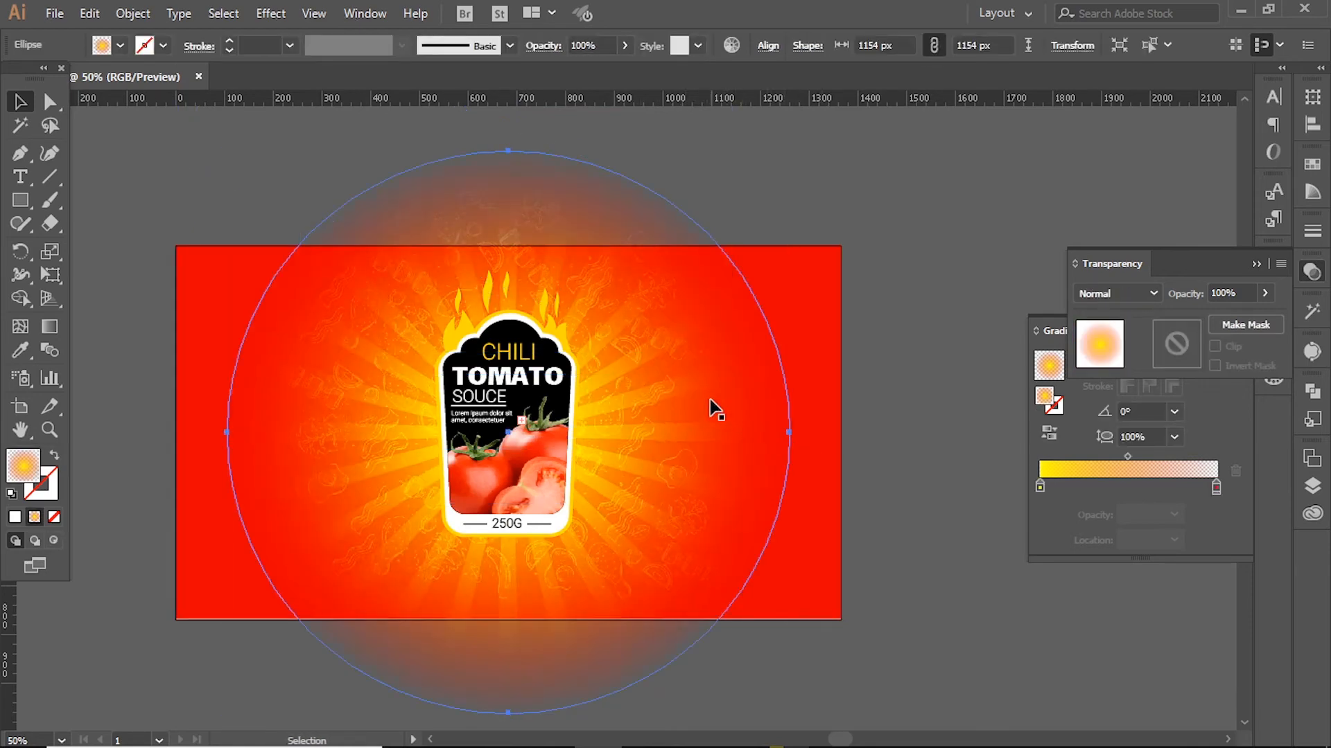
pyautogui.moveTo(1130, 459); pyautogui.dragTo(1162, 458)
pyautogui.moveTo(797, 432); pyautogui.dragTo(704, 439)
pyautogui.hotkey('ctrl', '=')
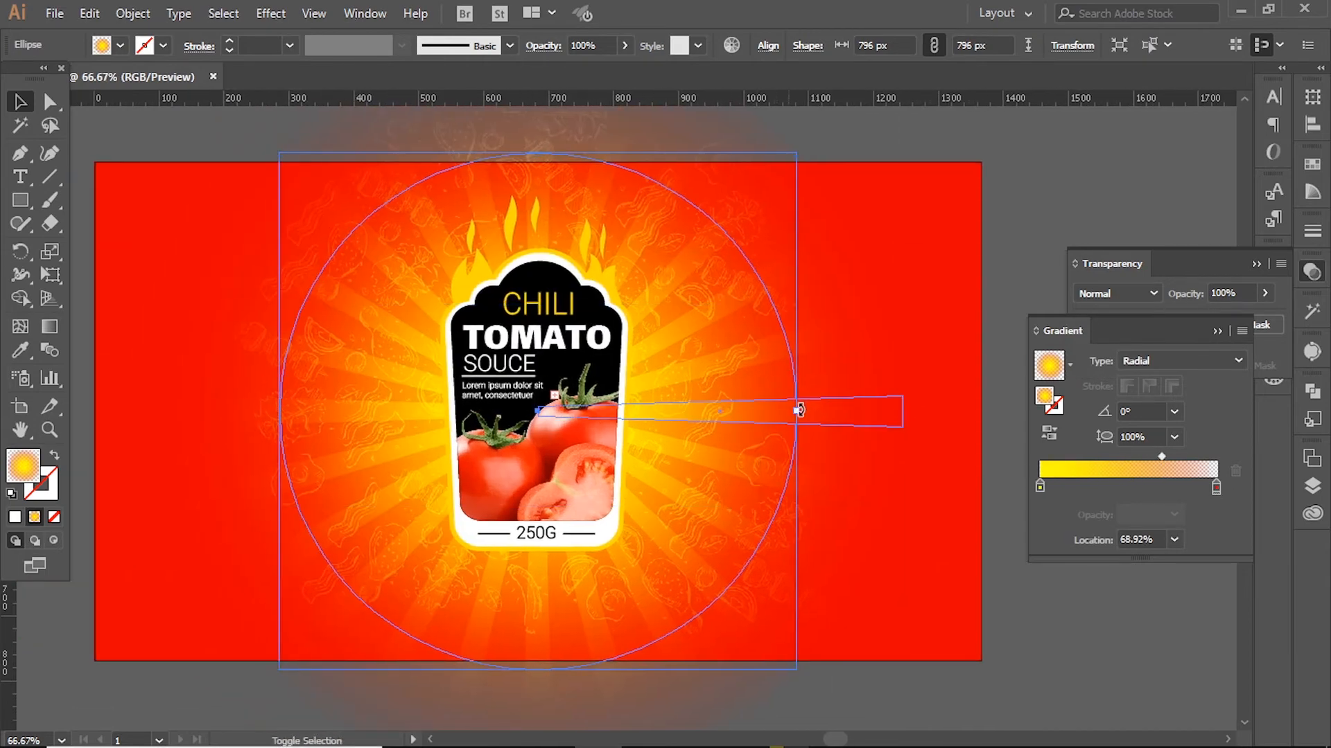
pyautogui.moveTo(799, 410); pyautogui.dragTo(754, 410)
# Step: Select the masked pattern group and release its opacity mask
pyautogui.moveTo(632, 371); pyautogui.dragTo(658, 480)
pyautogui.click(618, 217)
pyautogui.click(1120, 269)
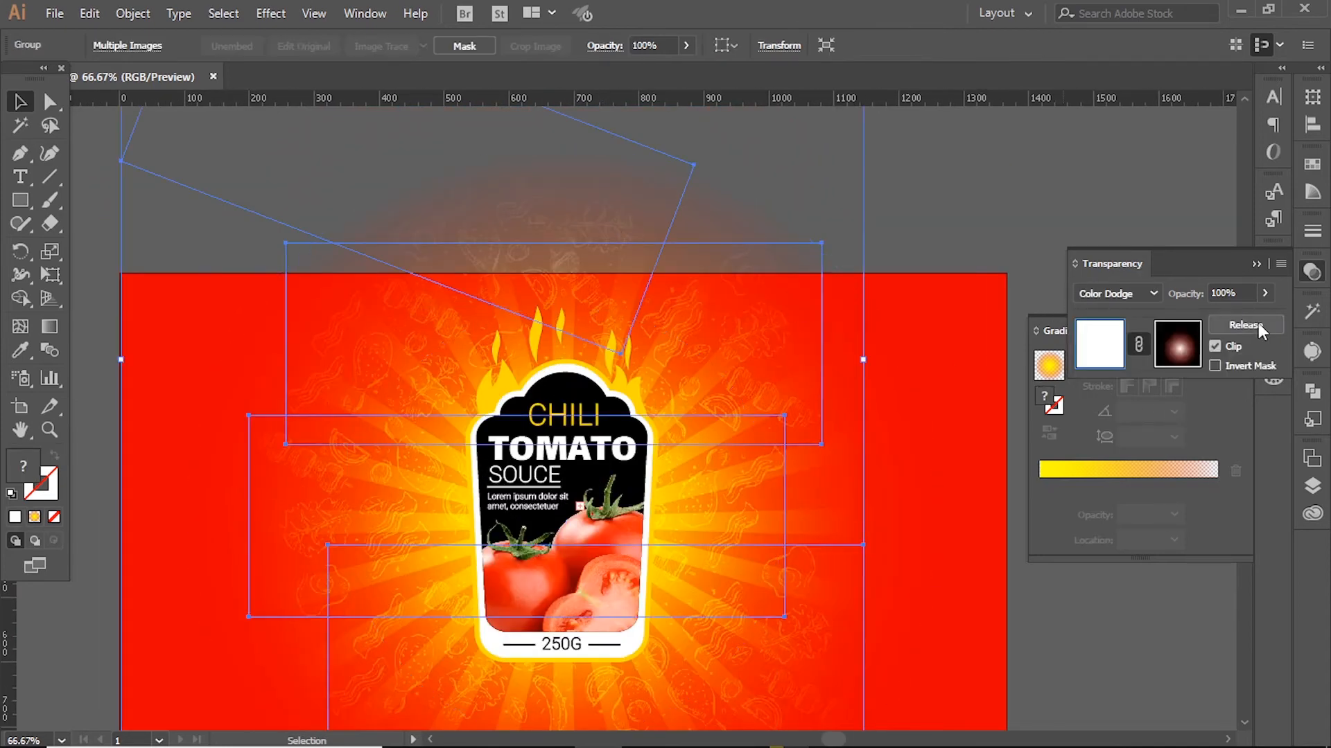
pyautogui.click(1257, 324)
pyautogui.click(905, 189)
# Step: Change the outer stop of the mask ellipse's radial gradient to black
pyautogui.click(872, 316)
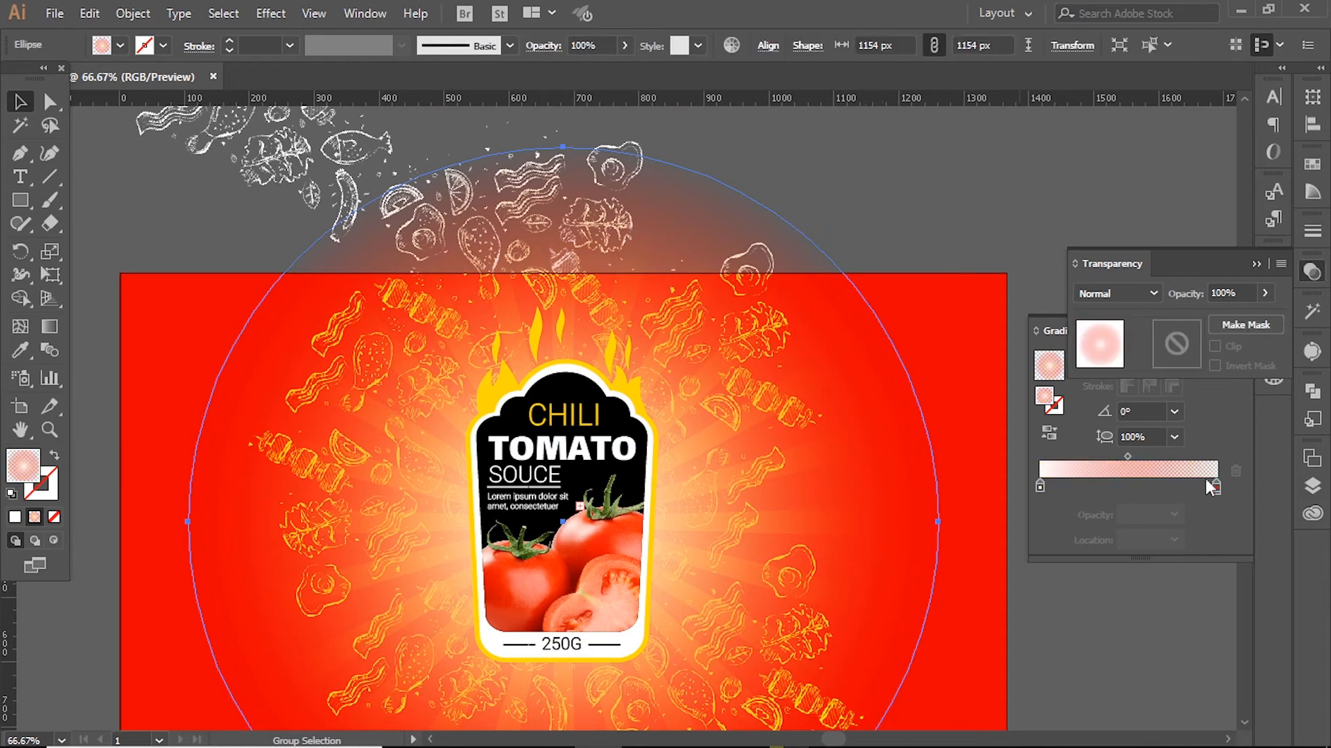
pyautogui.click(1215, 487)
pyautogui.doubleClick(1216, 487)
pyautogui.moveTo(1144, 561); pyautogui.dragTo(1084, 562)
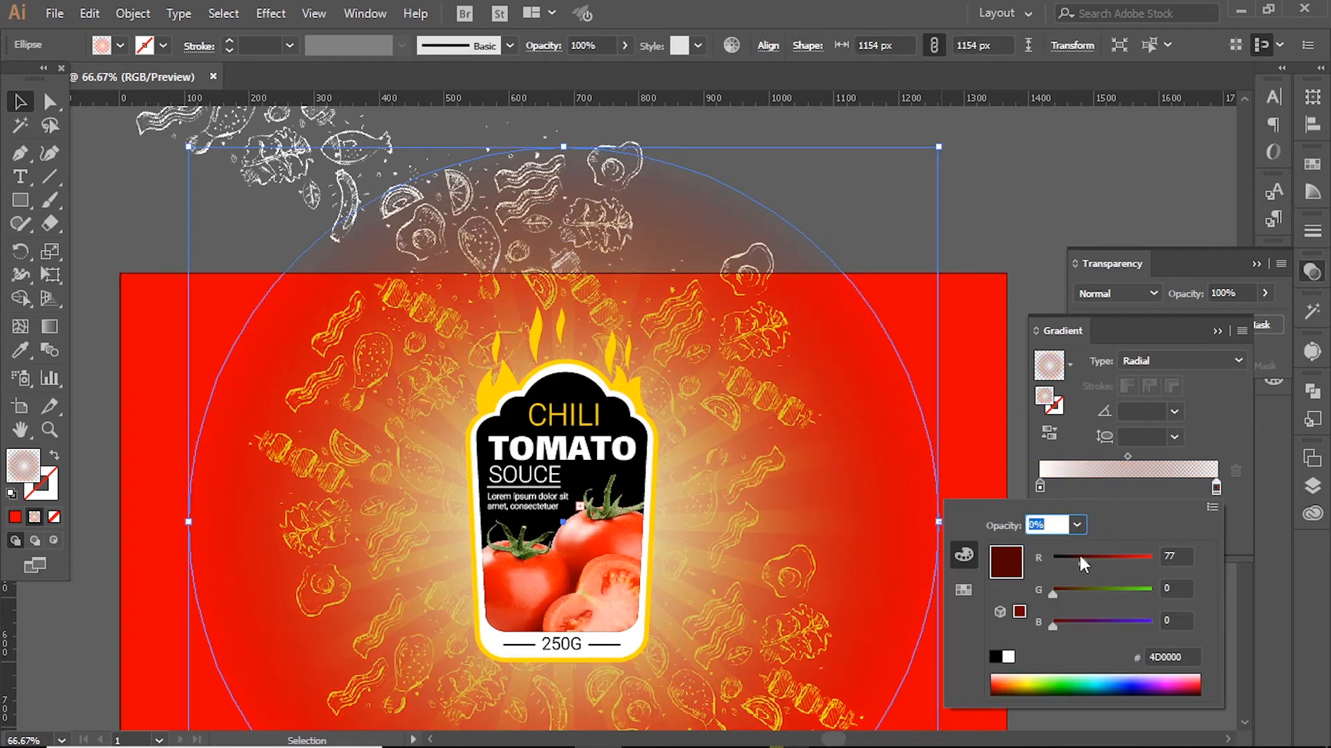
# Step: Select the pattern group with the white-to-black gradient ellipse and make an opacity mask from them
pyautogui.click(312, 174)
pyautogui.keyDown('shift'); pyautogui.click(336, 174); pyautogui.keyUp('shift')
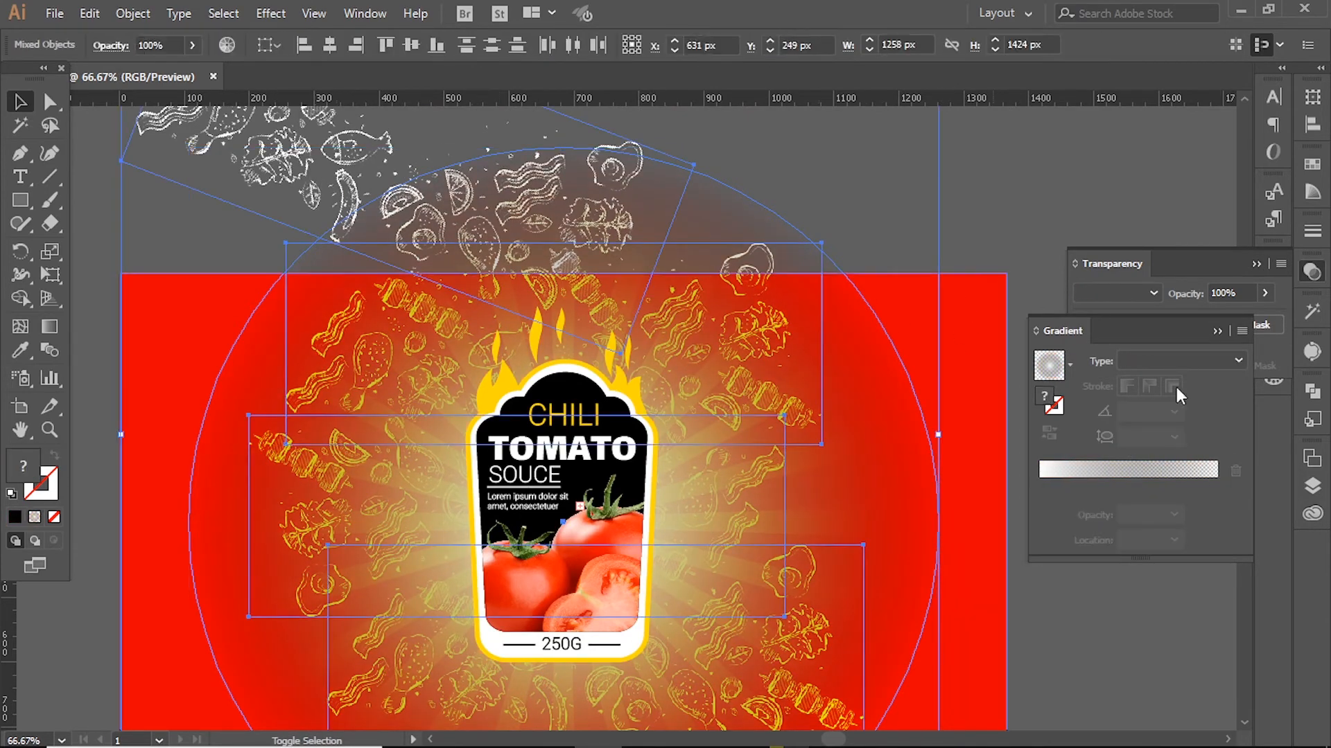
pyautogui.click(1270, 351)
pyautogui.click(1246, 325)
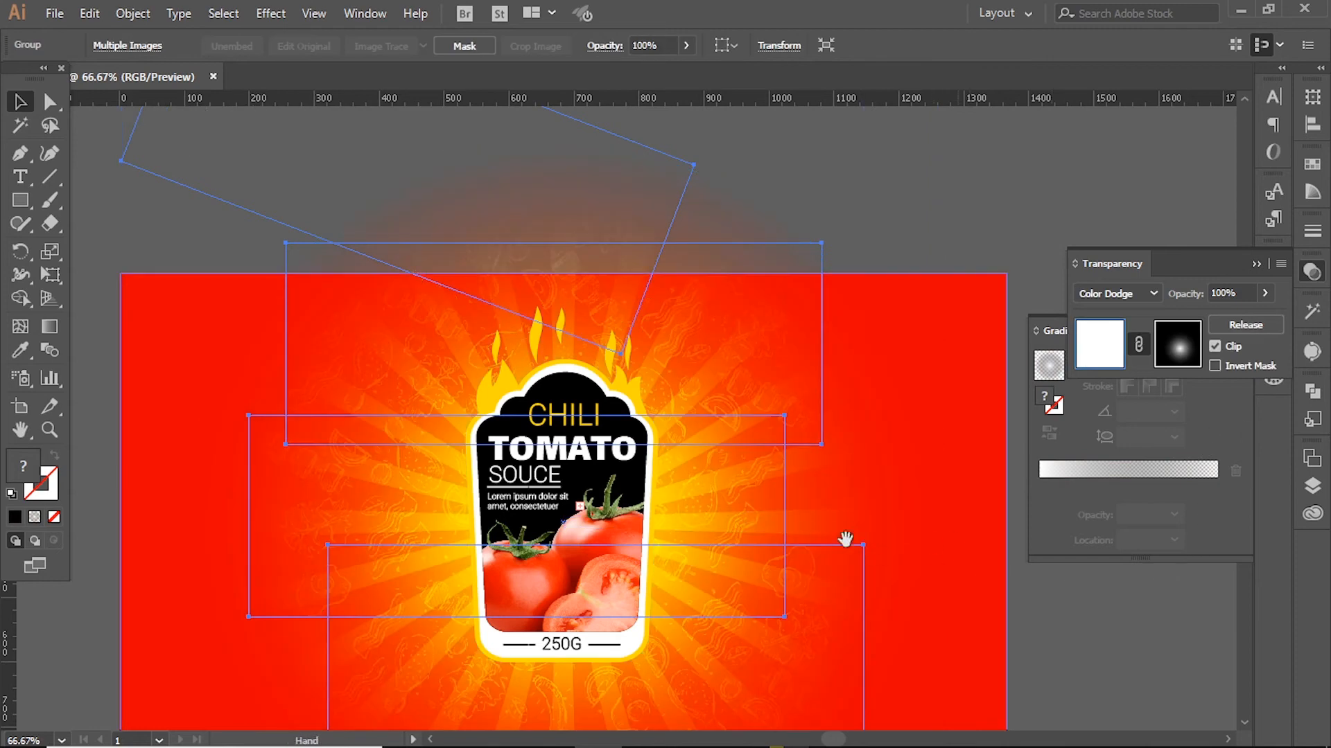
# Step: Try other blend modes on the masked pattern group and undo the change
pyautogui.scroll(-2, 846, 537)
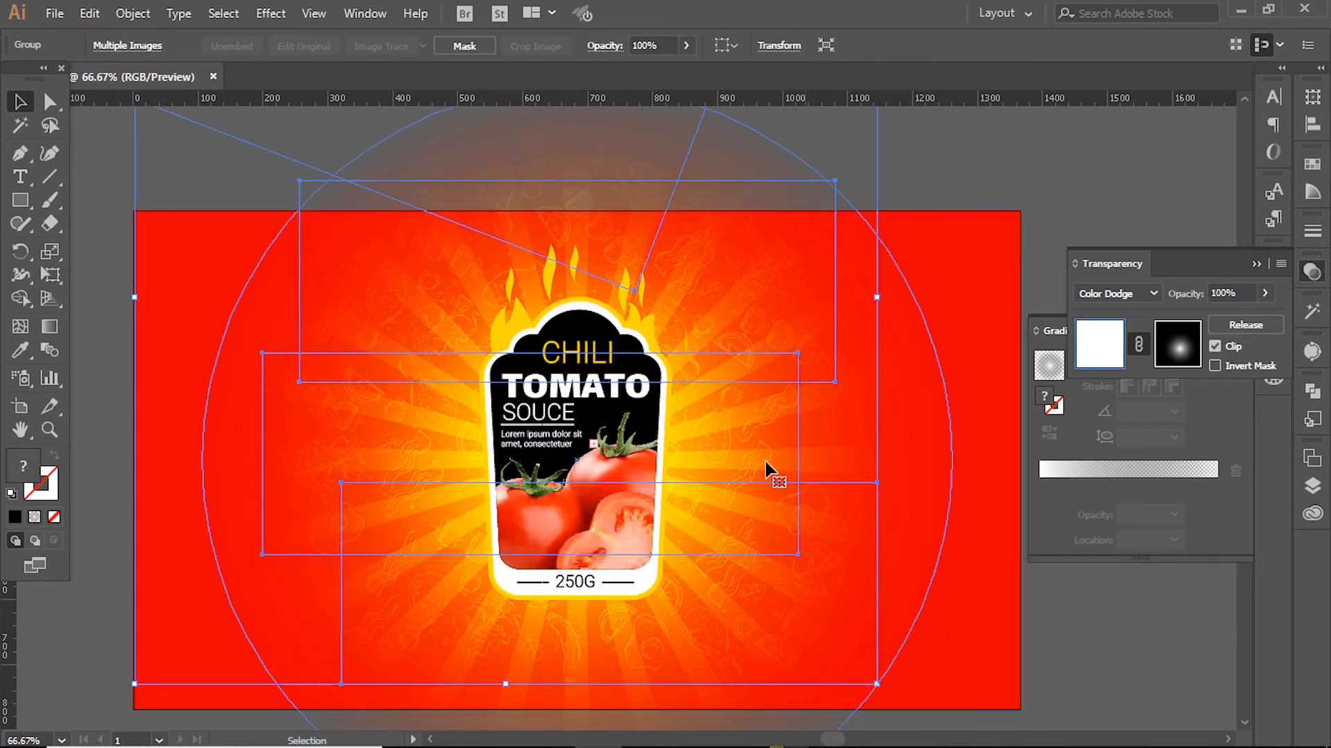
pyautogui.click(1136, 293)
pyautogui.click(1118, 484)
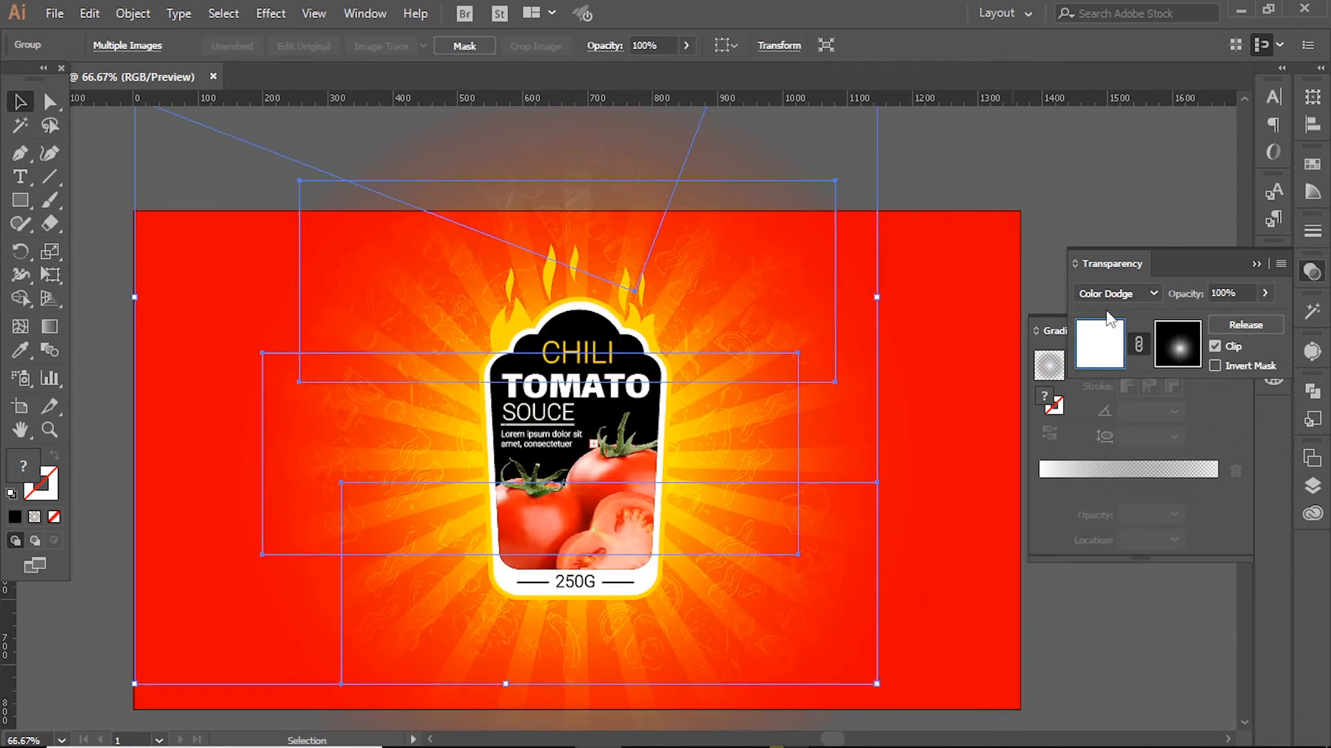
pyautogui.click(1116, 294)
pyautogui.click(1102, 496)
pyautogui.hotkey('ctrl', 'z')
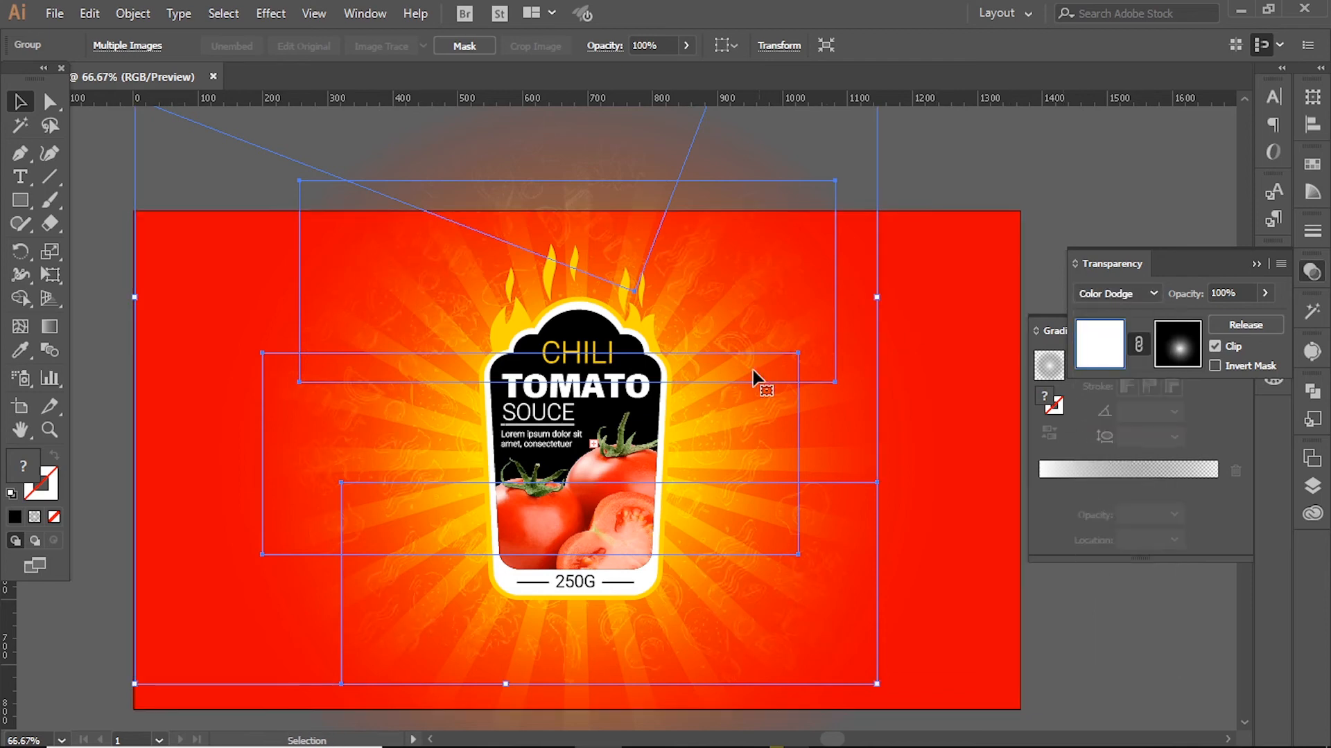
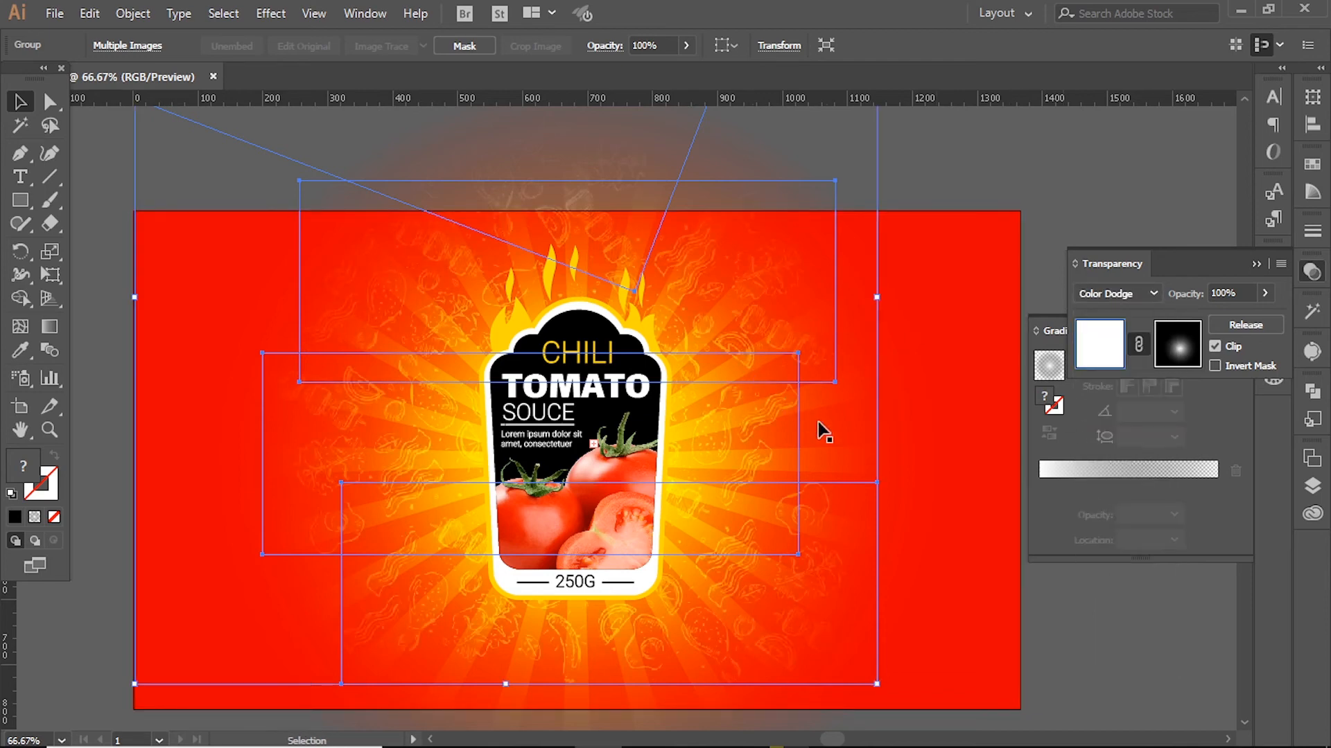
pyautogui.click(1110, 598)
pyautogui.hotkey('ctrl', '-')
pyautogui.moveTo(715, 493); pyautogui.dragTo(738, 567)
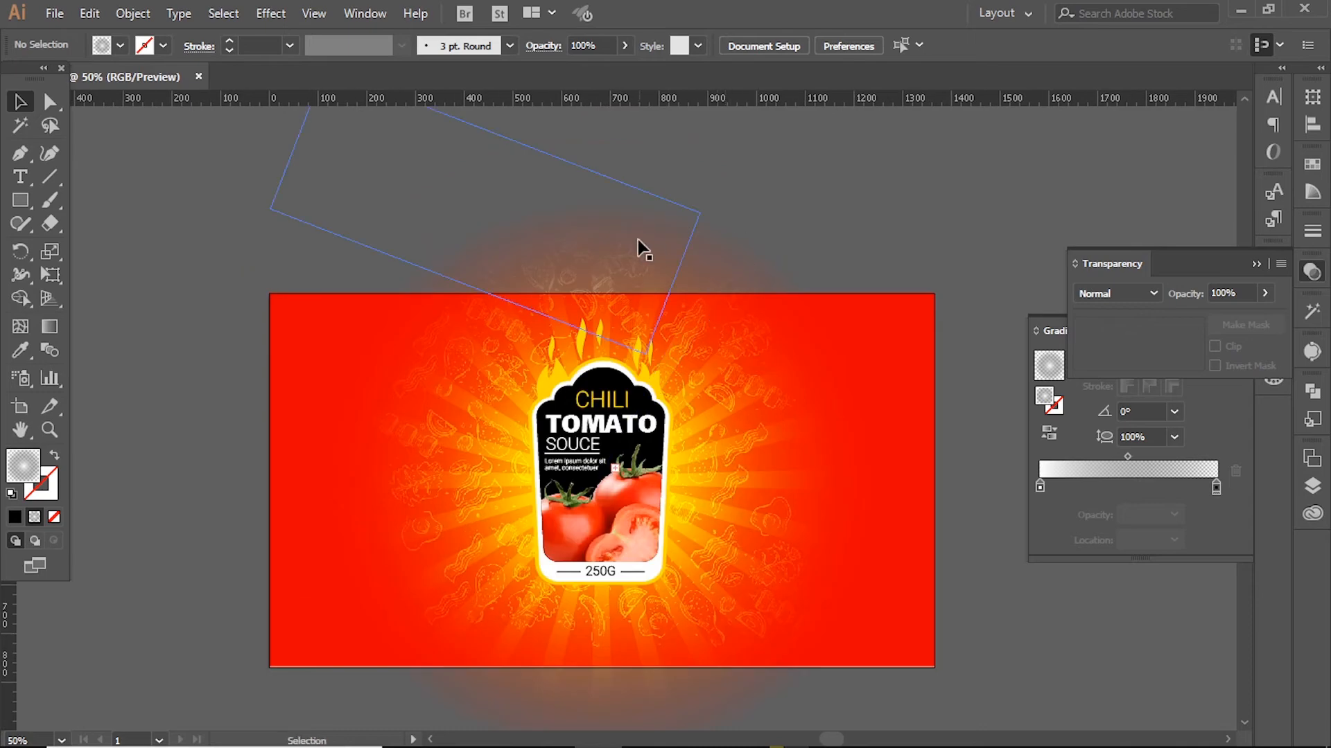
pyautogui.hotkey('ctrl', '+')
pyautogui.moveTo(627, 416); pyautogui.dragTo(668, 411)
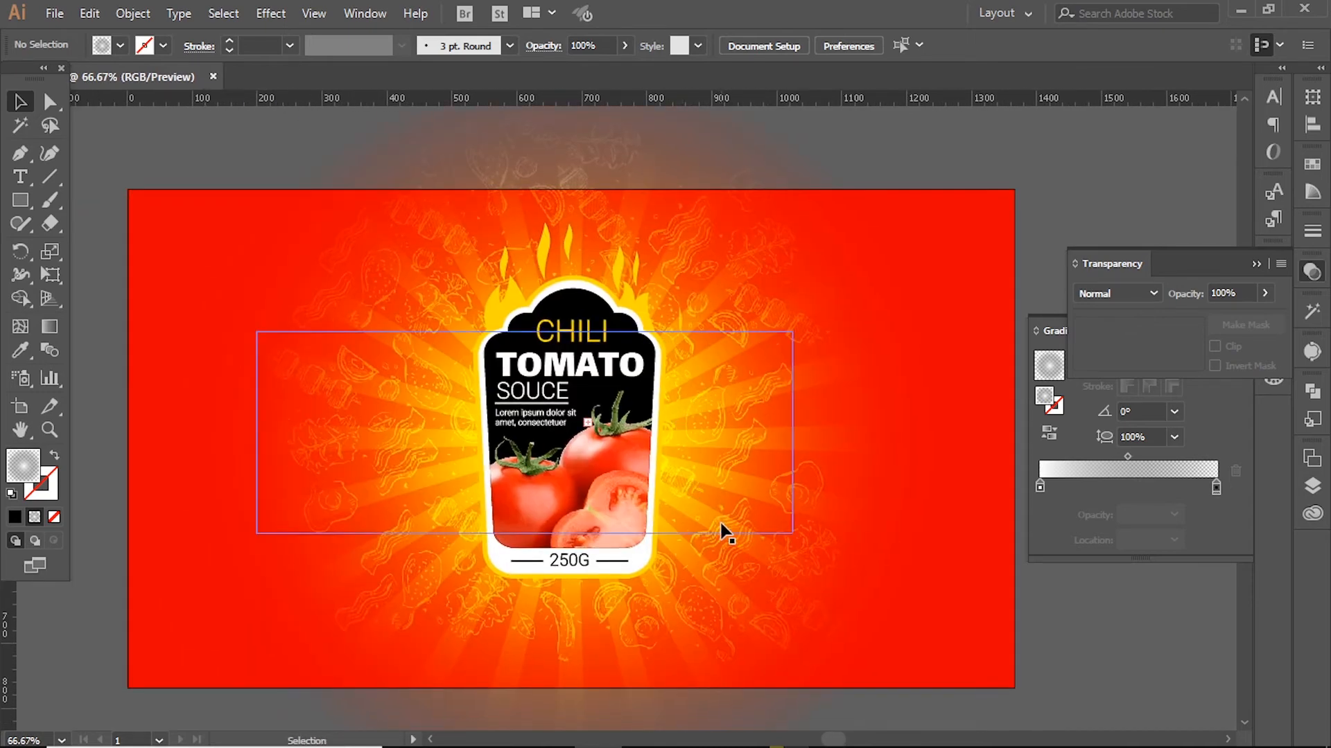
# Step: Open fire.ai, take all of its flame artwork, close that file and paste the flame into the label document
pyautogui.hotkey('ctrl', 'o')
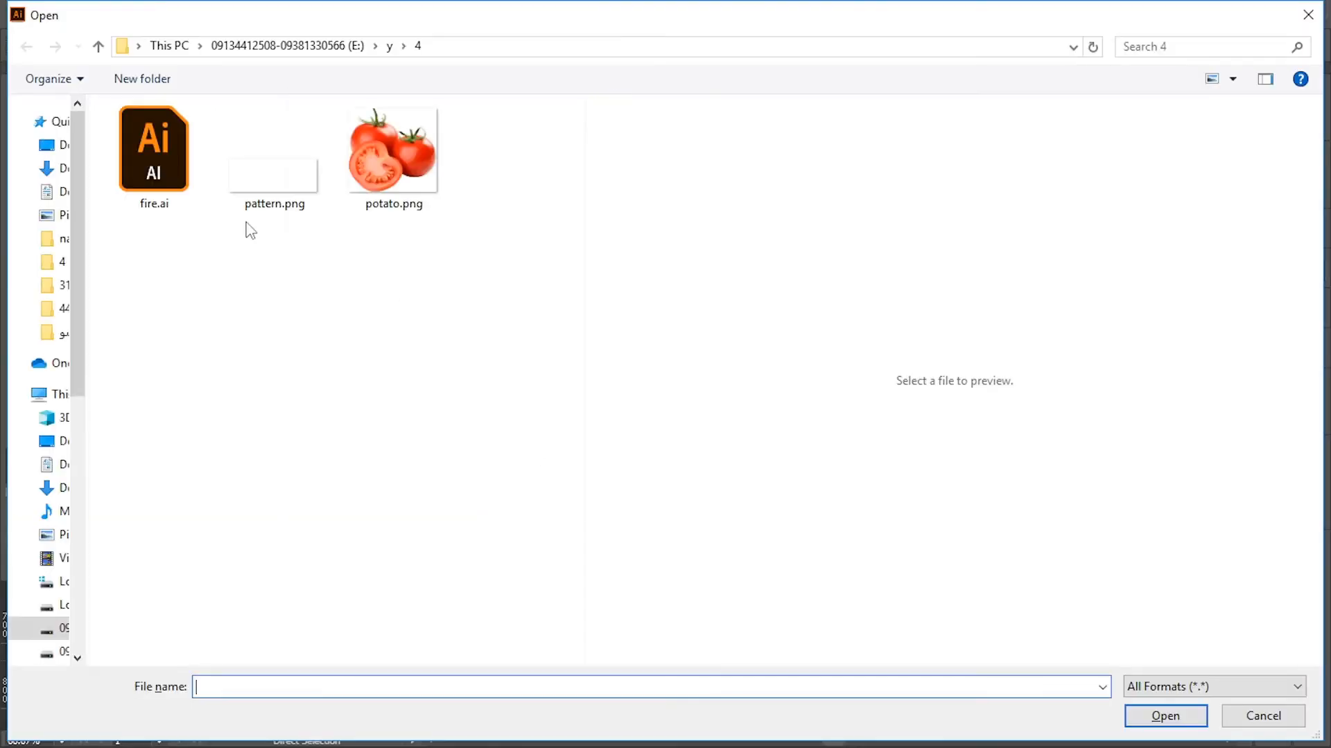
pyautogui.click(130, 148)
pyautogui.doubleClick(134, 147)
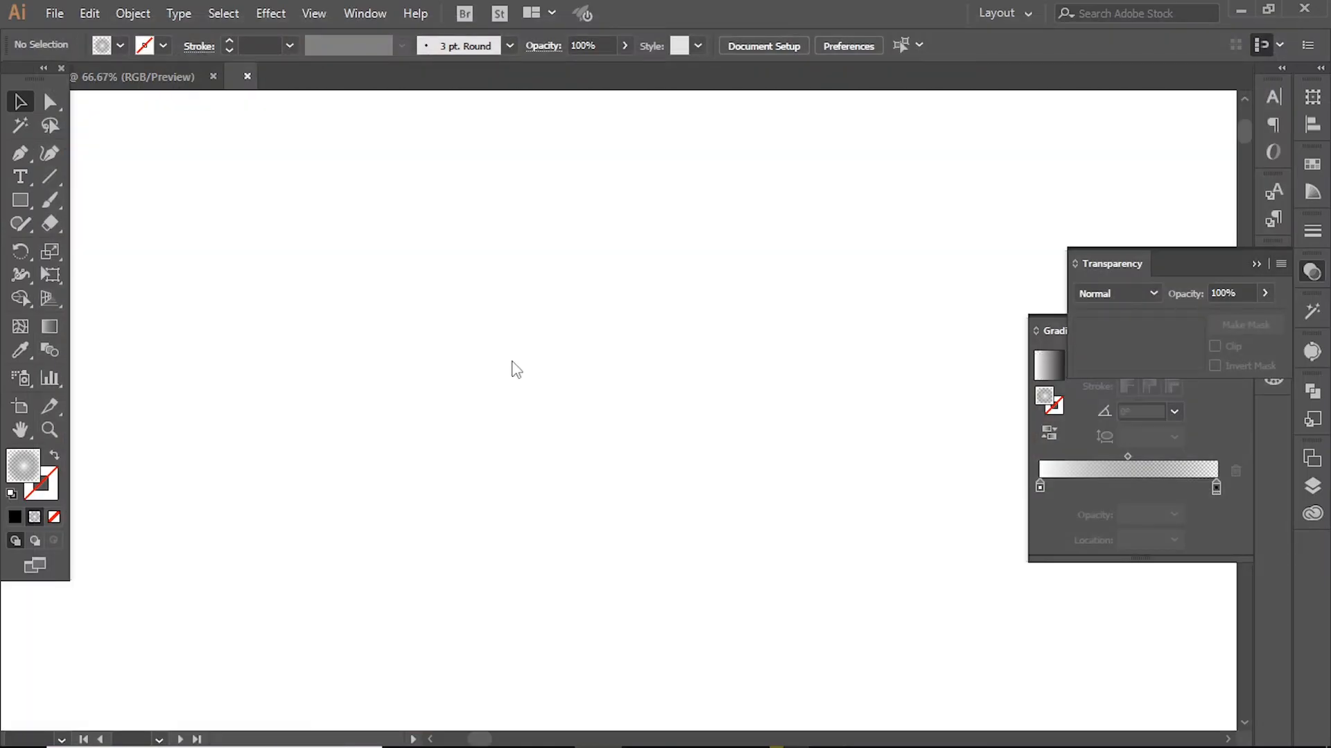
pyautogui.hotkey('ctrl', 'a')
pyautogui.press('Delete')
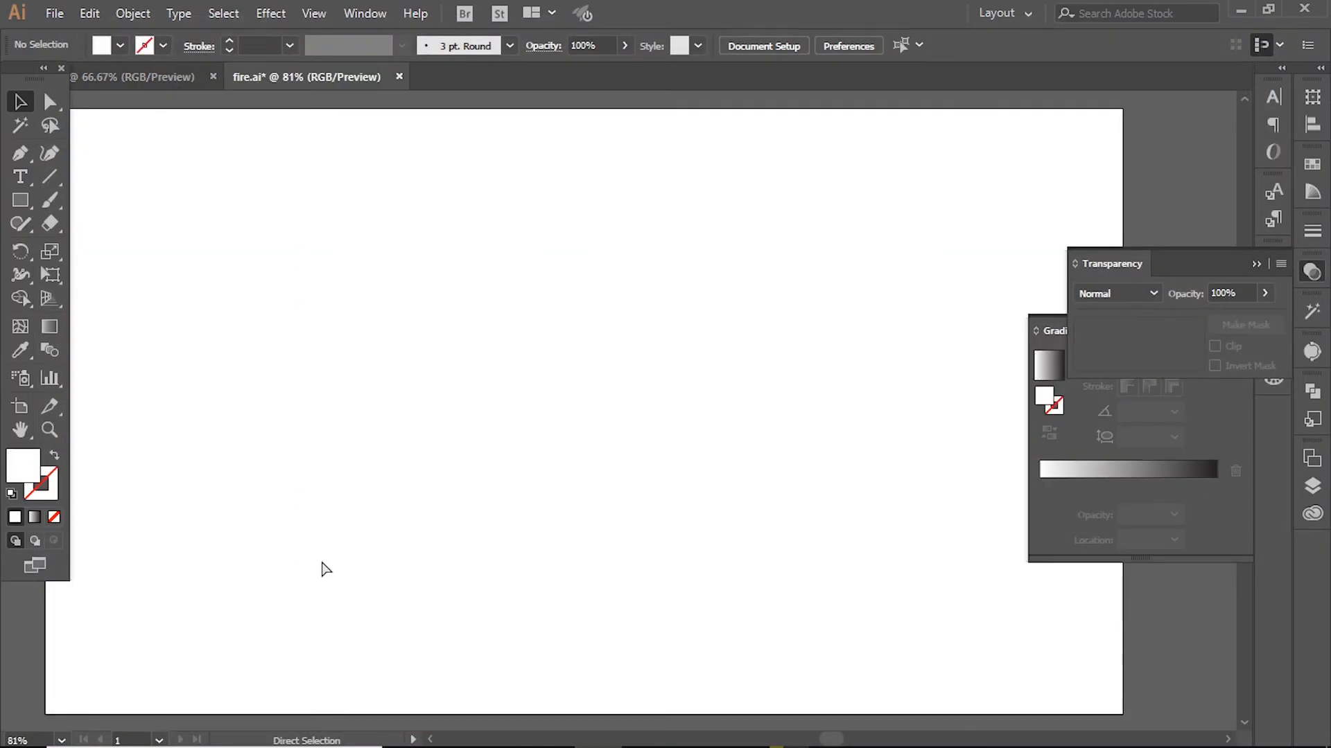
pyautogui.hotkey('ctrl', 'w')
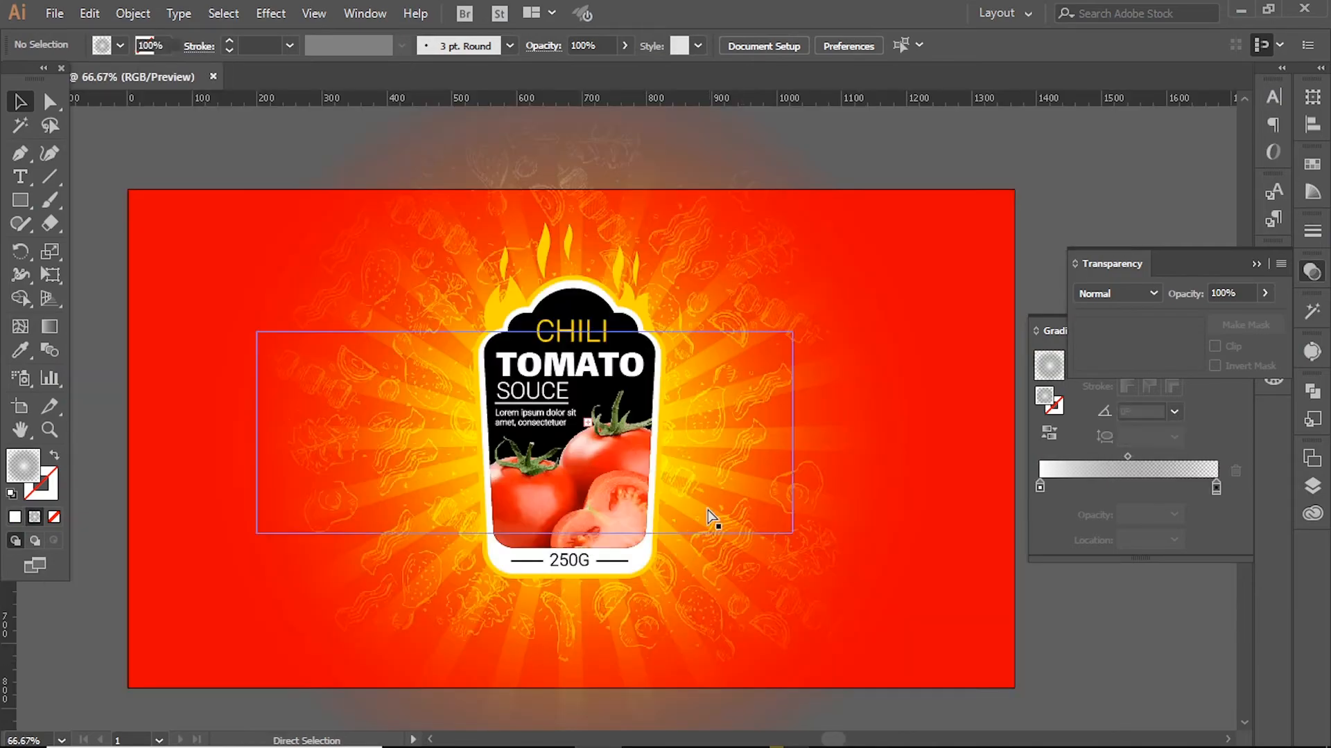
pyautogui.hotkey('ctrl', 'v')
# Step: Move the pasted flame onto the label and restack it behind the label, directly in front of the pattern group
pyautogui.moveTo(742, 461); pyautogui.dragTo(657, 416)
pyautogui.keyDown('shift'); pyautogui.click(526, 411); pyautogui.keyUp('shift')
pyautogui.keyDown('shift'); pyautogui.click(459, 401); pyautogui.keyUp('shift')
pyautogui.hotkey('ctrl', 'x')
pyautogui.click(417, 381)
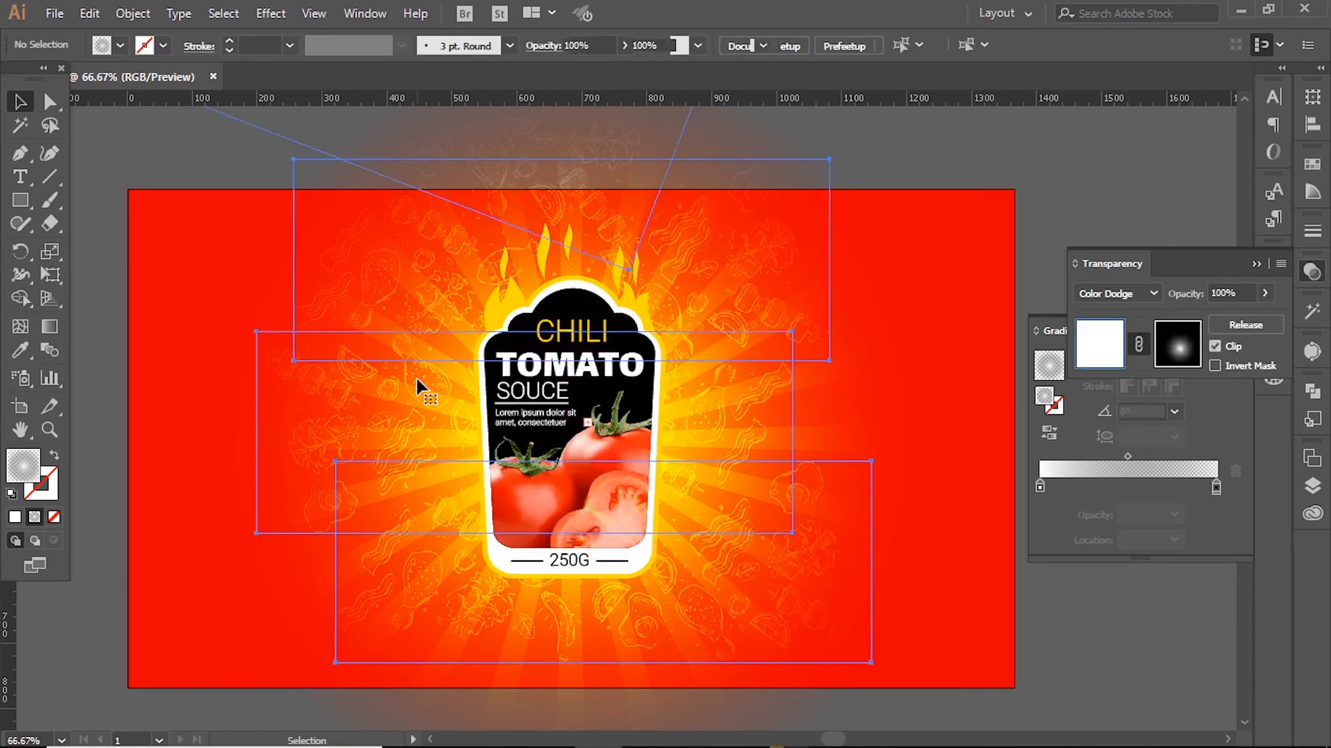
pyautogui.hotkey('ctrl', 'f')
pyautogui.click(1173, 623)
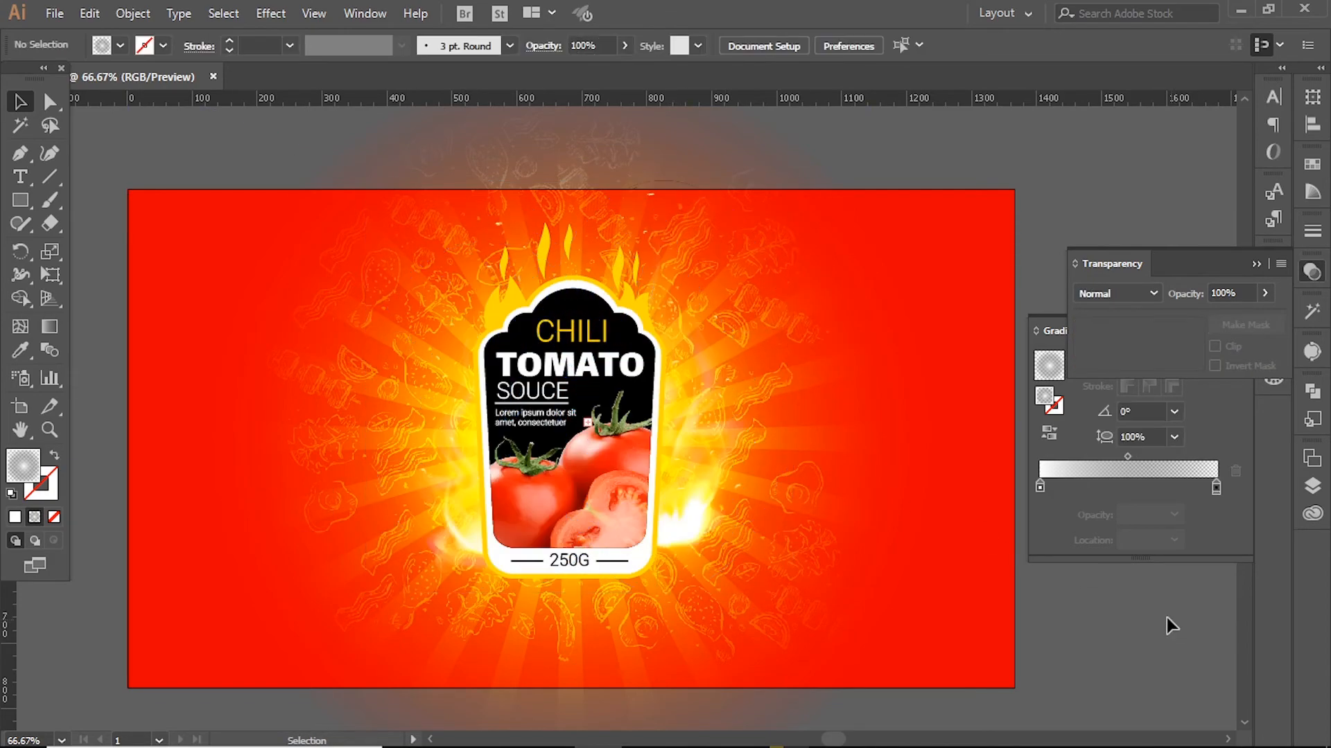
# Step: Adjust the flames behind the label, rotating the right-hand one slightly clockwise and shifting it outward
pyautogui.keyDown('ctrl'); pyautogui.click(539, 504); pyautogui.keyUp('ctrl')
pyautogui.moveTo(880, 363); pyautogui.dragTo(580, 495)
pyautogui.click(697, 377)
pyautogui.keyDown('ctrl'); pyautogui.keyDown('alt'); pyautogui.click(655, 349); pyautogui.keyUp('alt'); pyautogui.keyUp('ctrl')
pyautogui.click(988, 632)
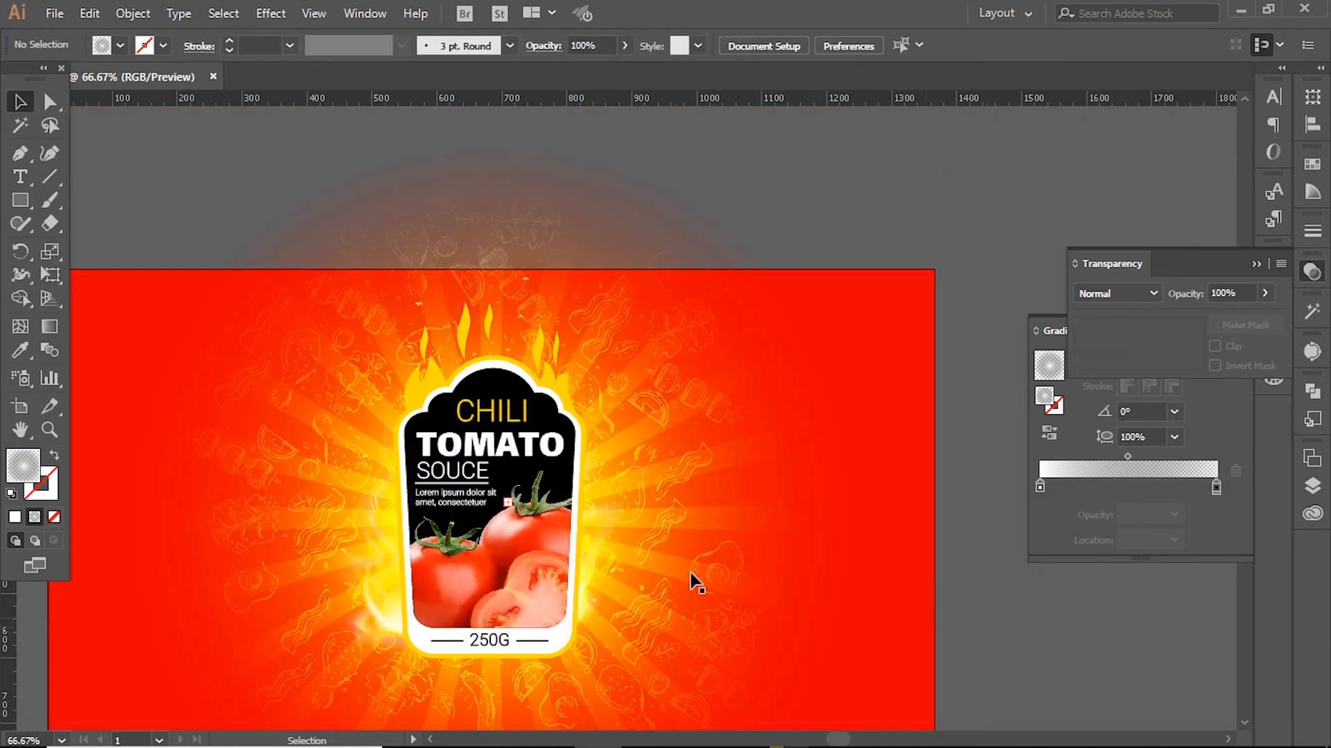
pyautogui.click(642, 333)
pyautogui.moveTo(673, 265); pyautogui.dragTo(699, 281)
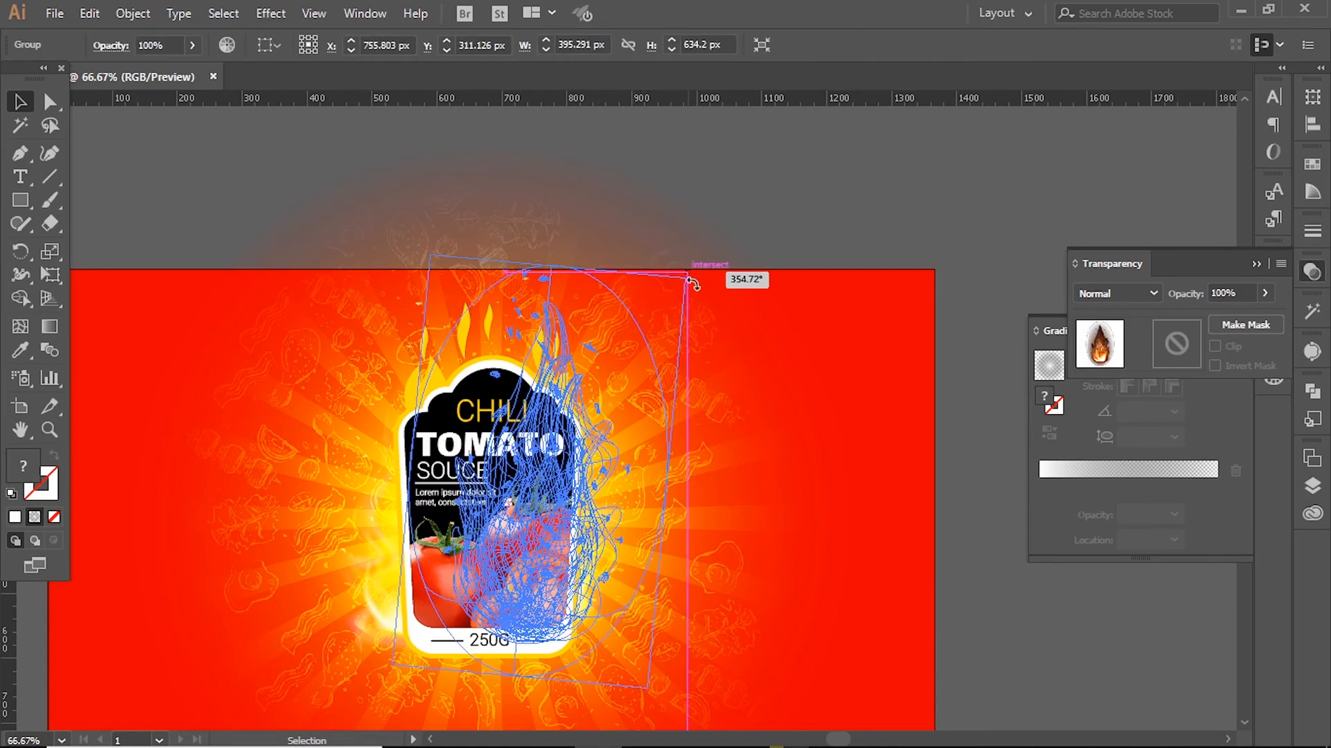
pyautogui.moveTo(574, 359); pyautogui.dragTo(597, 371)
pyautogui.click(992, 631)
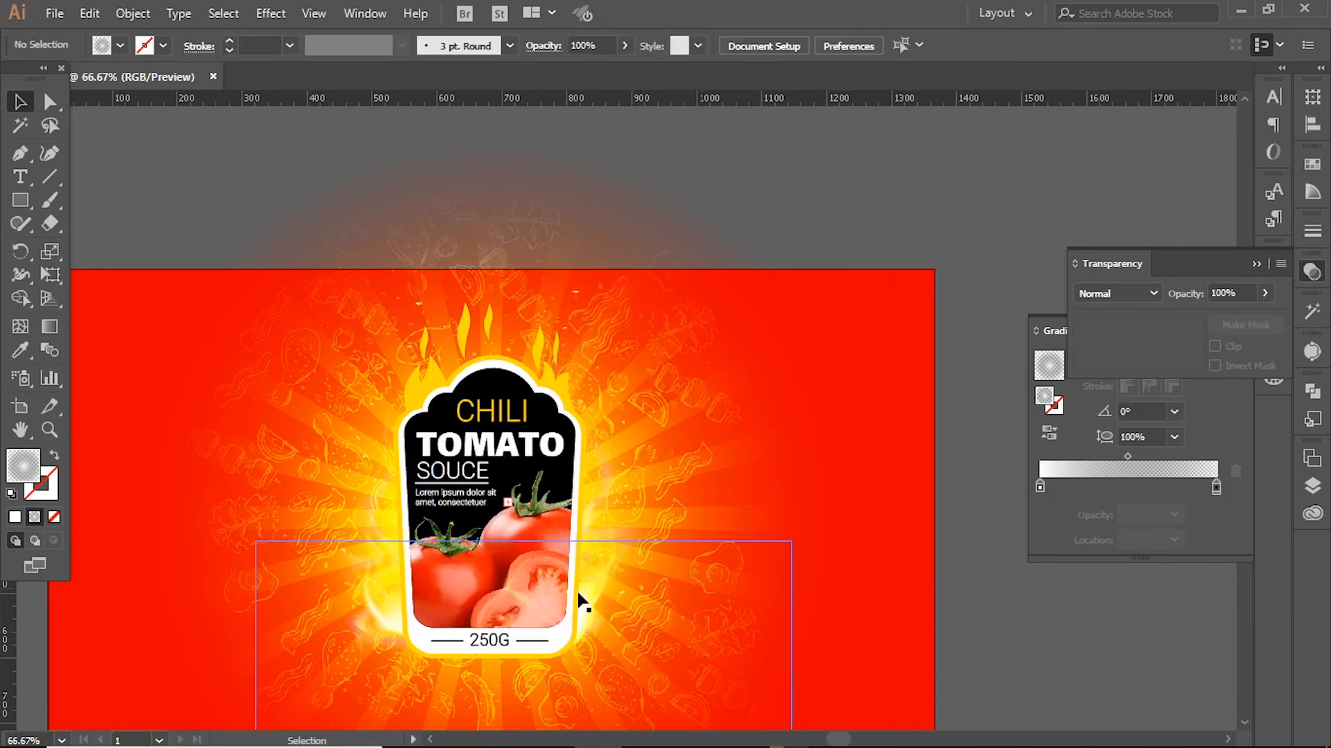
# Step: Move the left flame up and inward against the label's edge and rotate it slightly counter-clockwise
pyautogui.moveTo(370, 512); pyautogui.dragTo(361, 465)
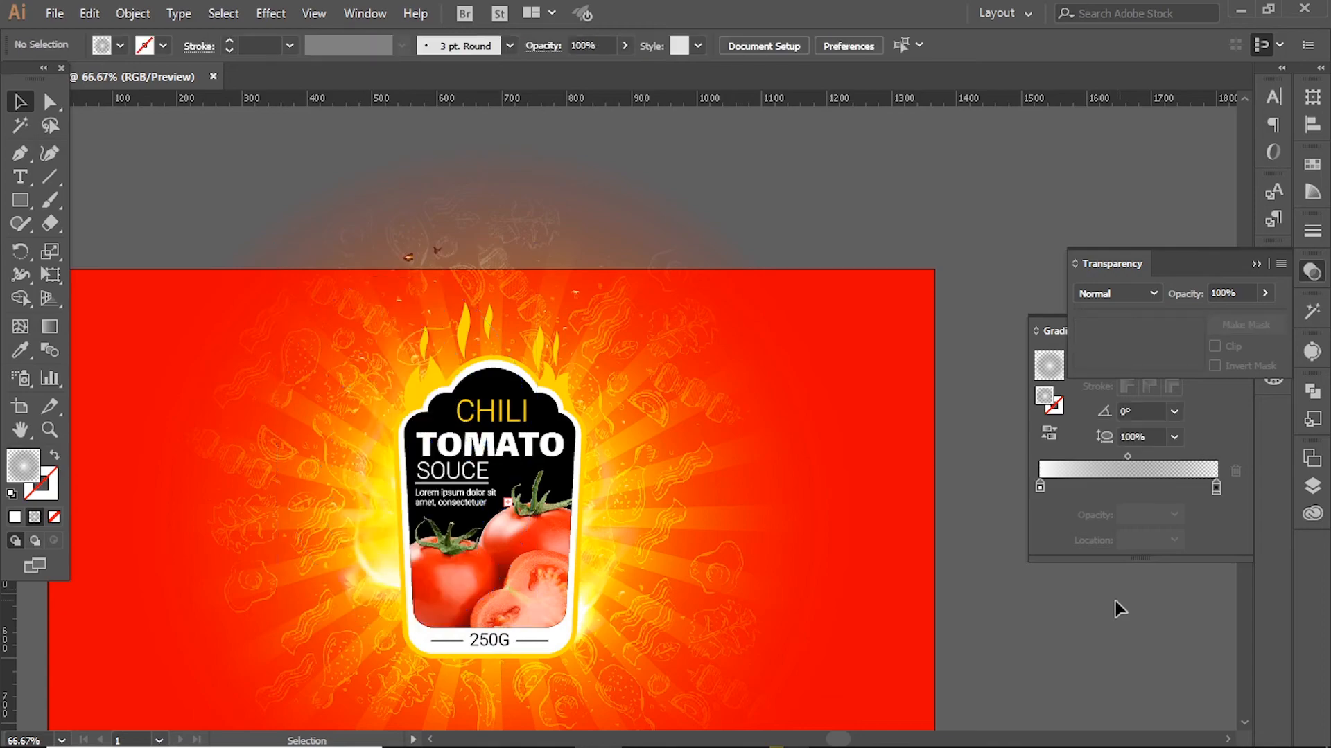
pyautogui.moveTo(373, 564); pyautogui.dragTo(395, 567)
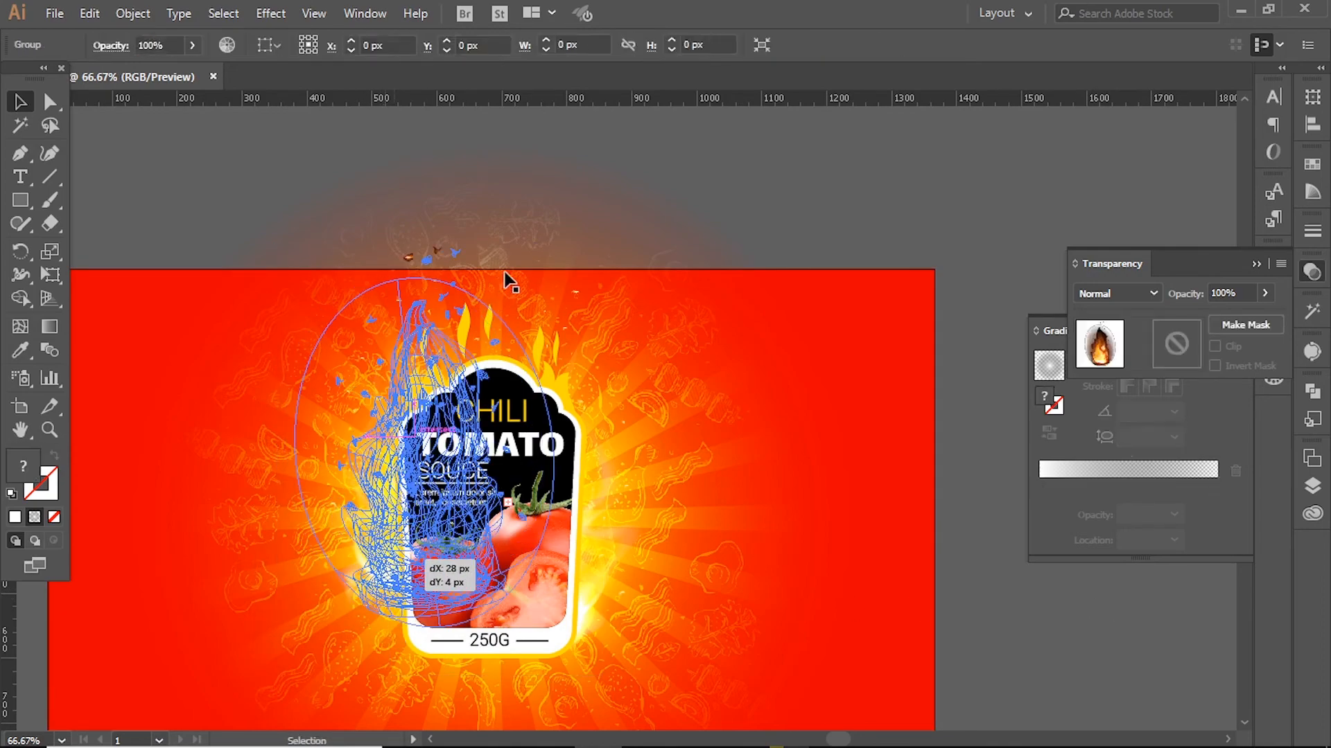
pyautogui.moveTo(537, 274); pyautogui.dragTo(561, 258)
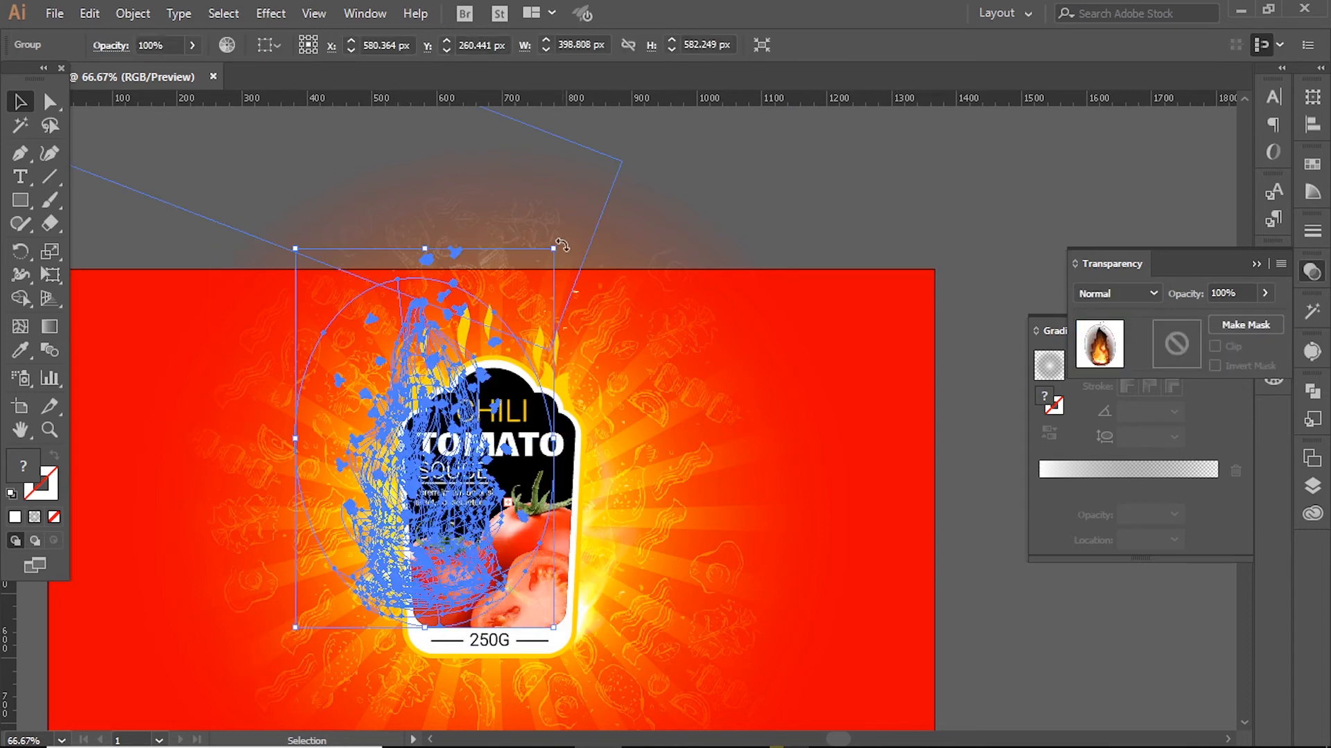
pyautogui.moveTo(561, 246); pyautogui.dragTo(564, 229)
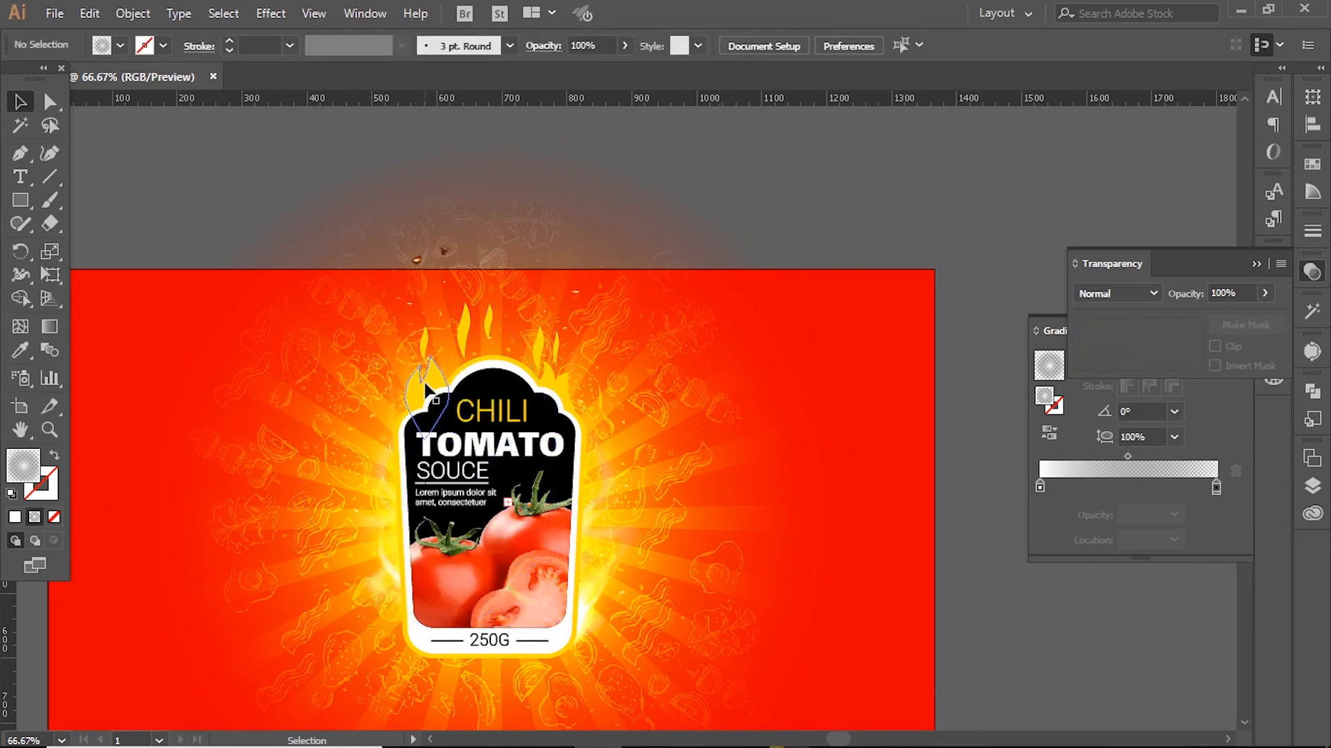
# Step: Place a copy of the left flame inside the label's clipped artwork behind the tomatoes, toward the label's lower left
pyautogui.click(421, 380)
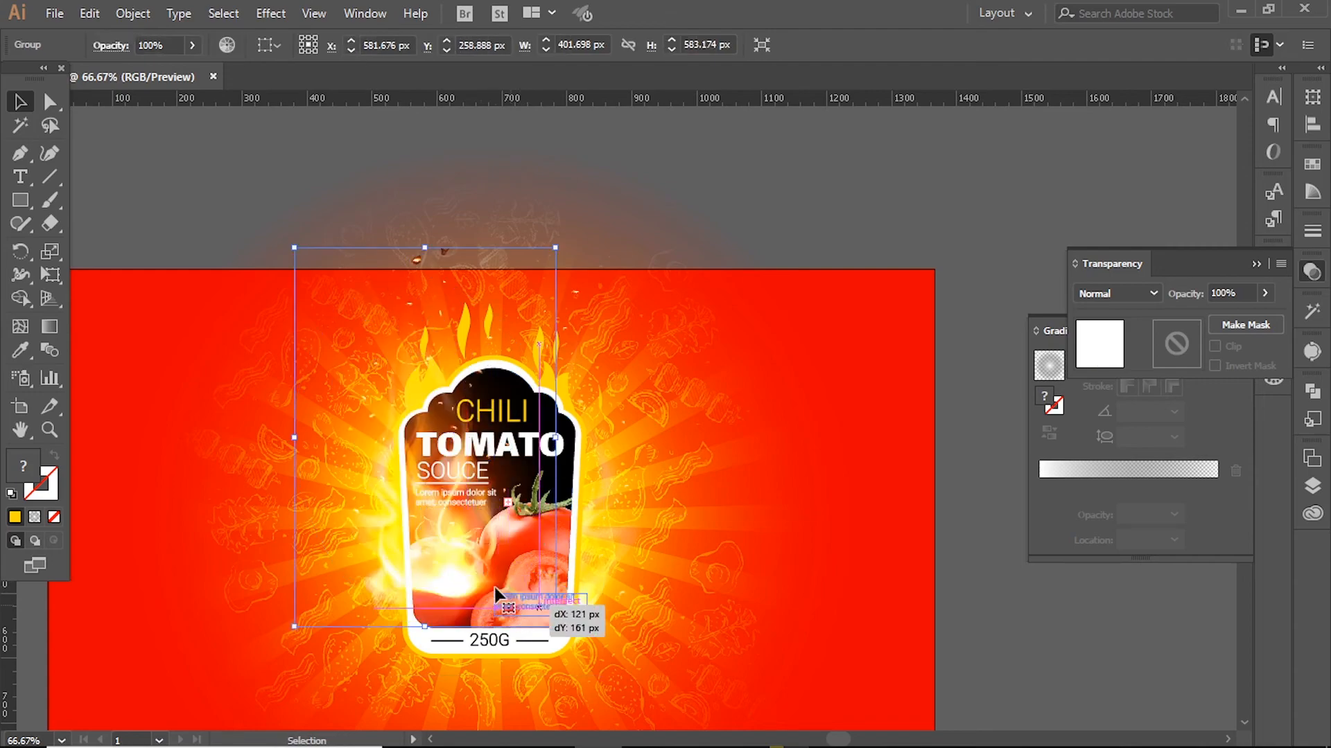
pyautogui.click(485, 575)
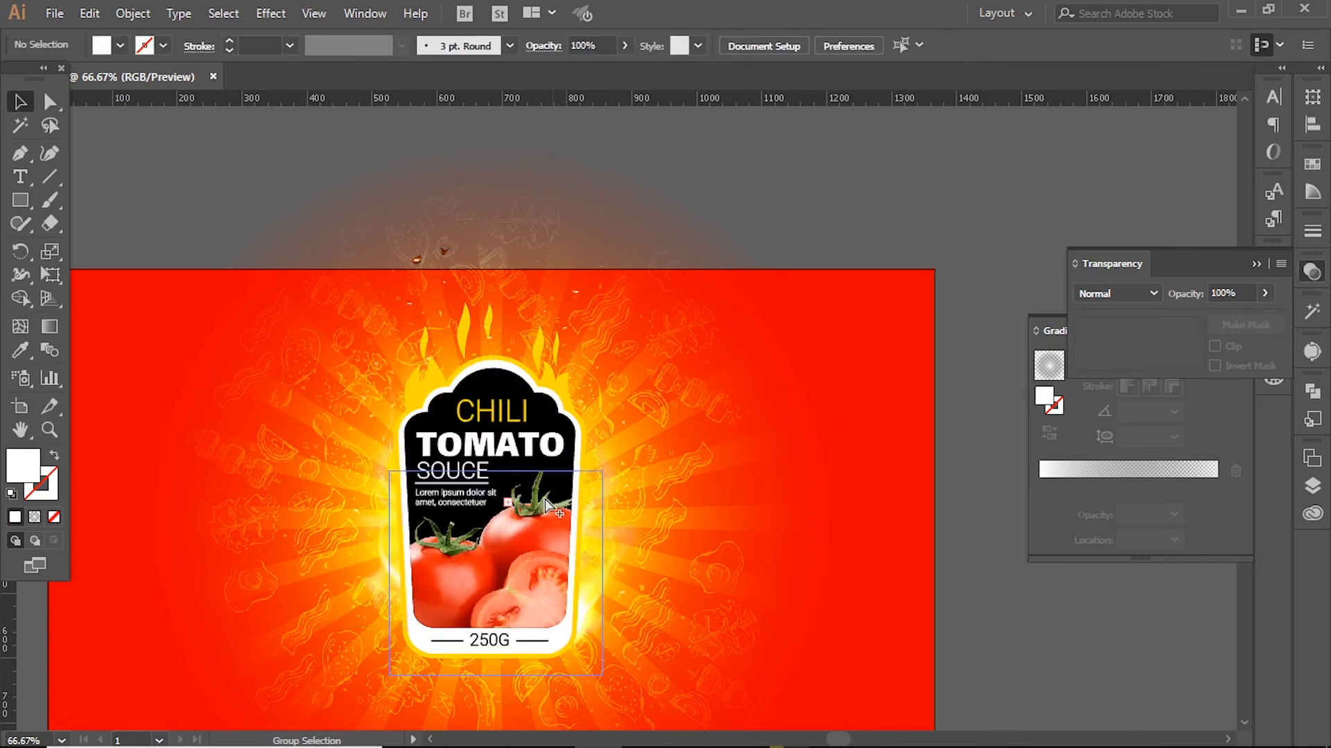
pyautogui.click(546, 504)
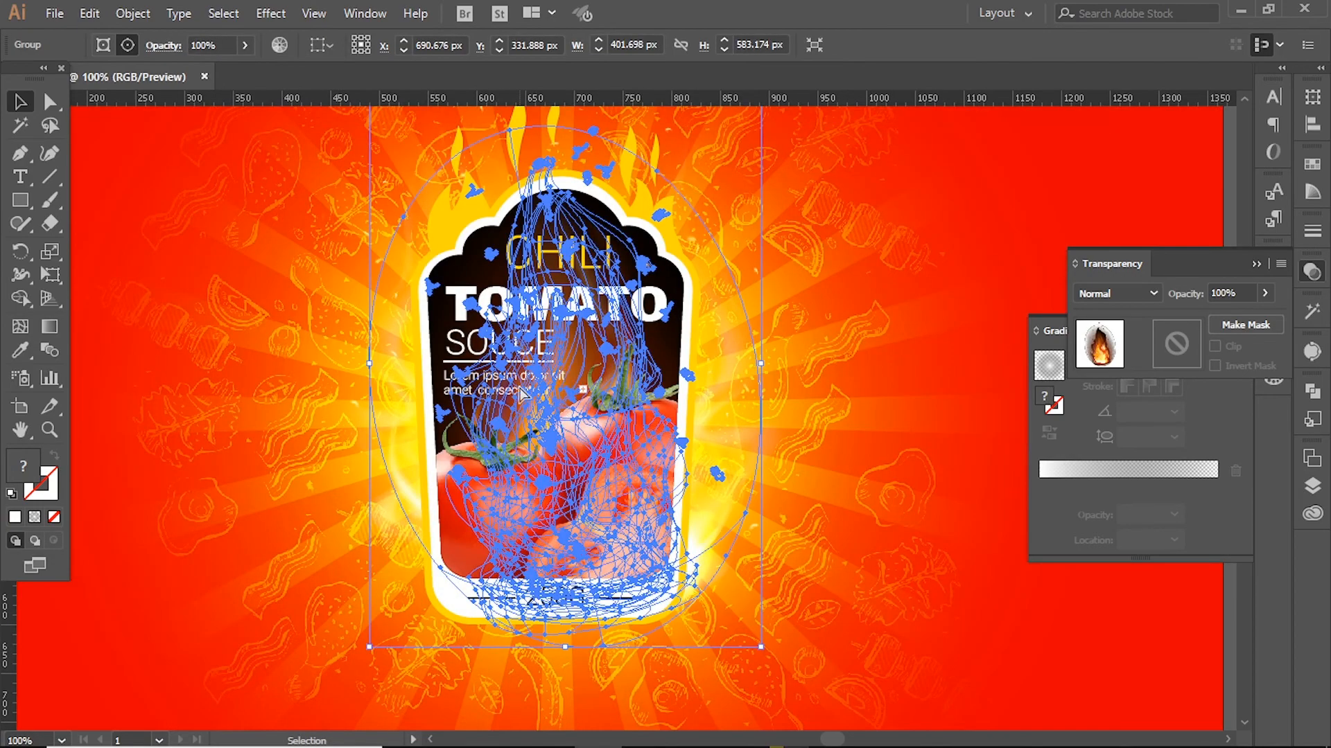
pyautogui.moveTo(656, 379); pyautogui.dragTo(547, 444)
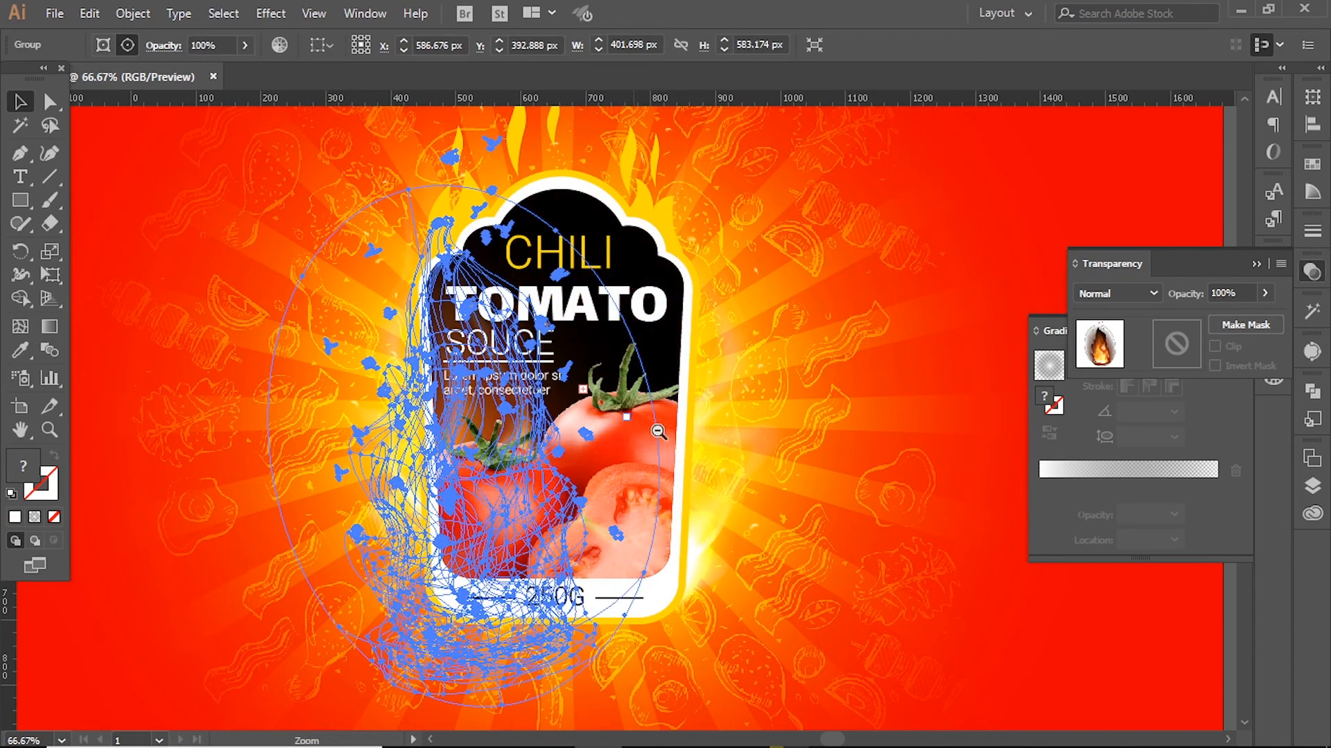
# Step: Add a second flame behind the tomatoes on the label's right half and scale it to about 325 by 511 px
pyautogui.click(537, 501)
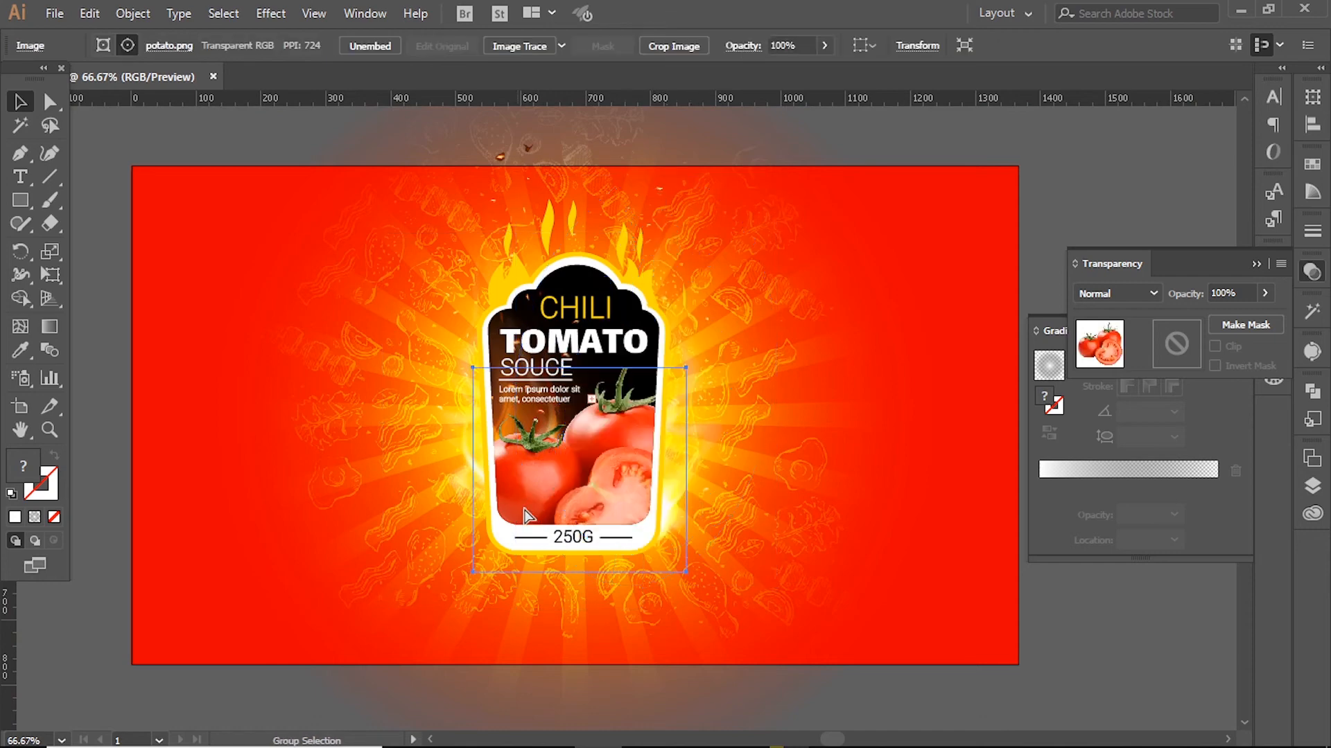
pyautogui.click(626, 466)
pyautogui.moveTo(627, 441); pyautogui.dragTo(608, 482)
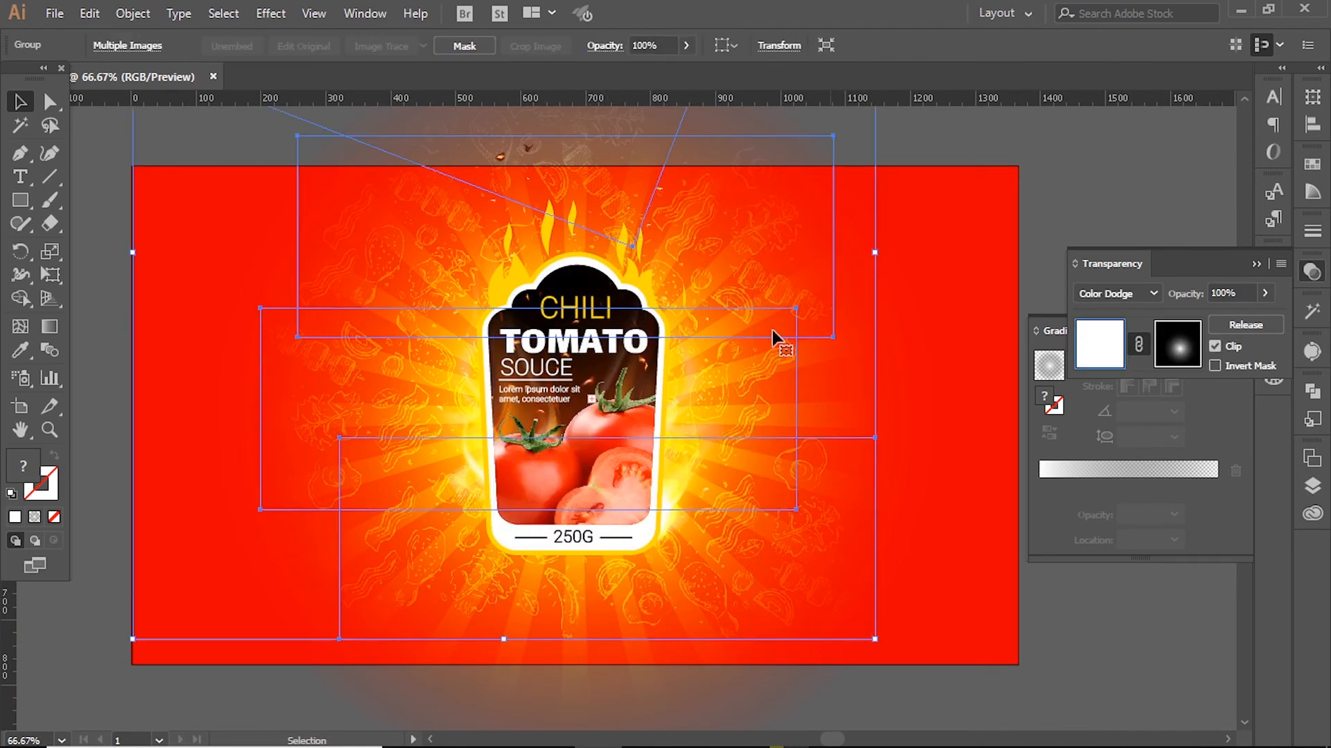
pyautogui.click(717, 440)
pyautogui.moveTo(646, 586); pyautogui.dragTo(609, 539)
pyautogui.moveTo(648, 438); pyautogui.dragTo(626, 453)
pyautogui.moveTo(686, 373); pyautogui.dragTo(686, 373)
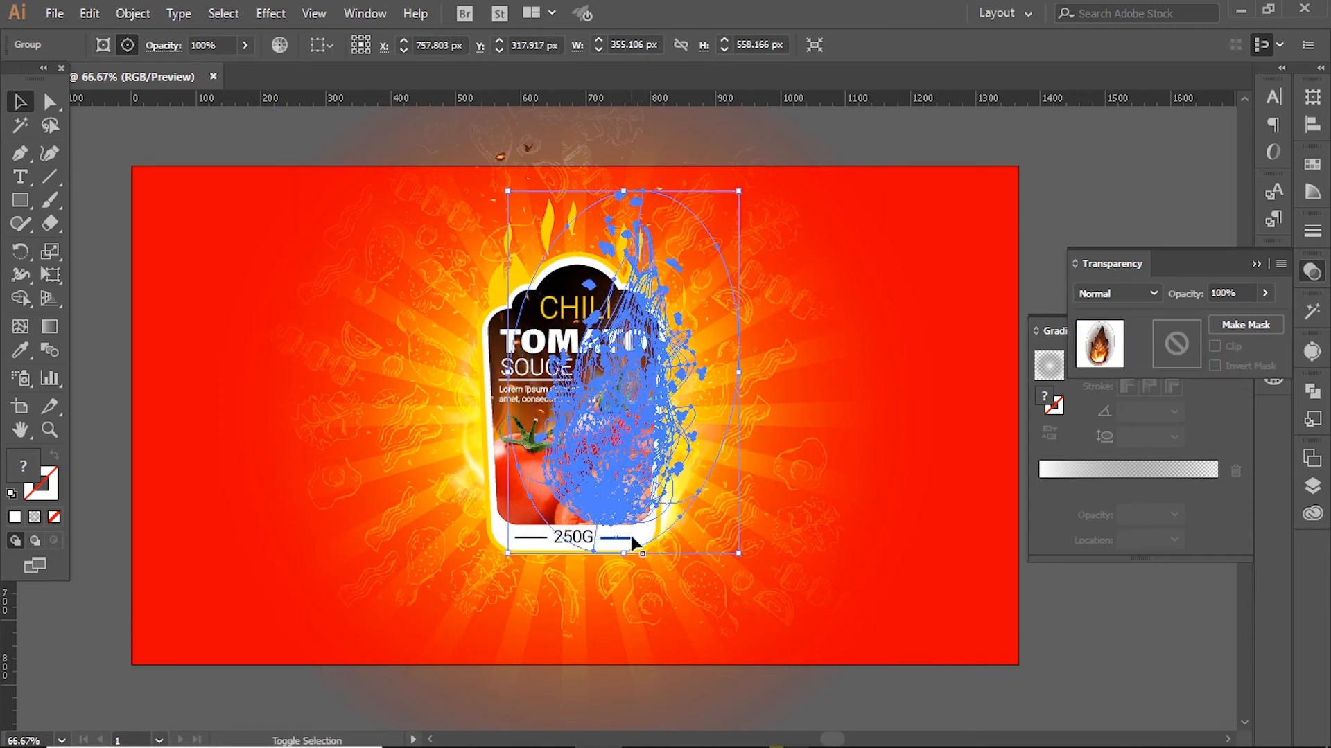
pyautogui.moveTo(633, 553); pyautogui.dragTo(627, 533)
pyautogui.click(1107, 177)
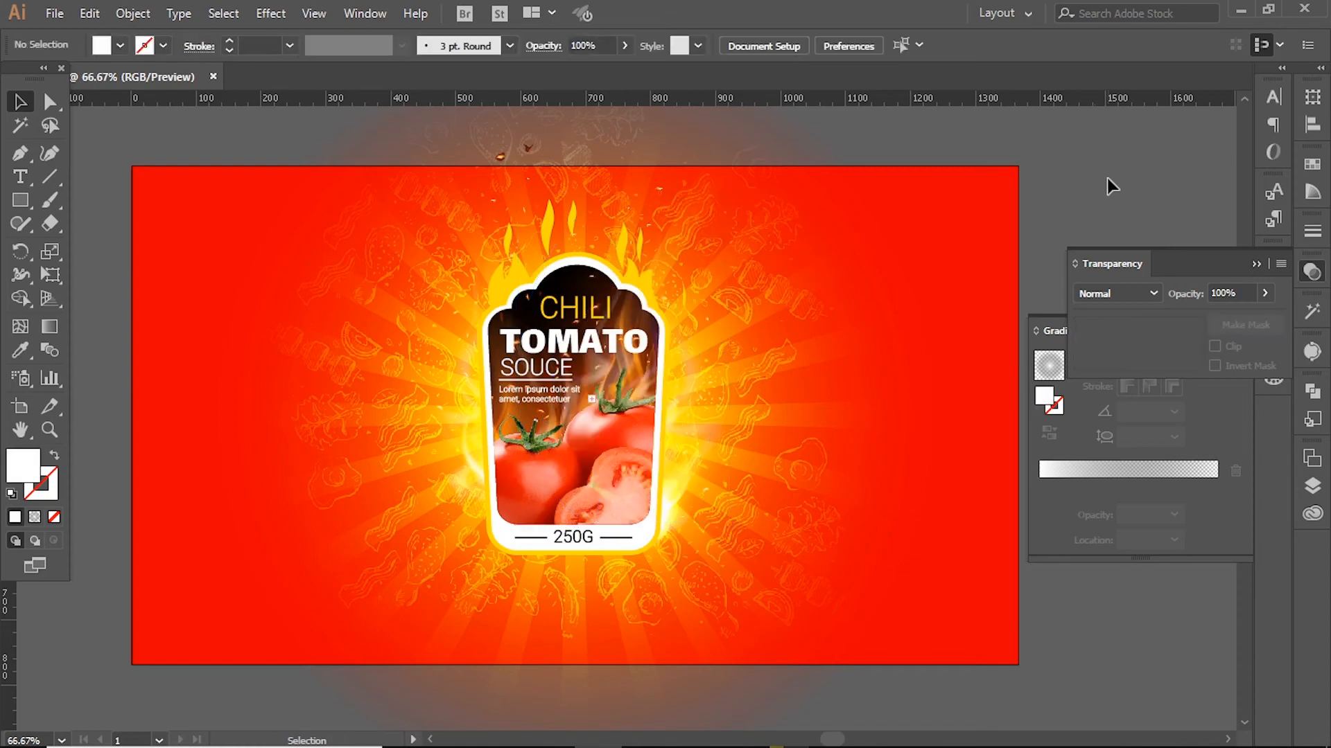
# Step: Reposition the second flame inside the label so that it rises along the label's right edge
pyautogui.scroll(1, 495, 463)
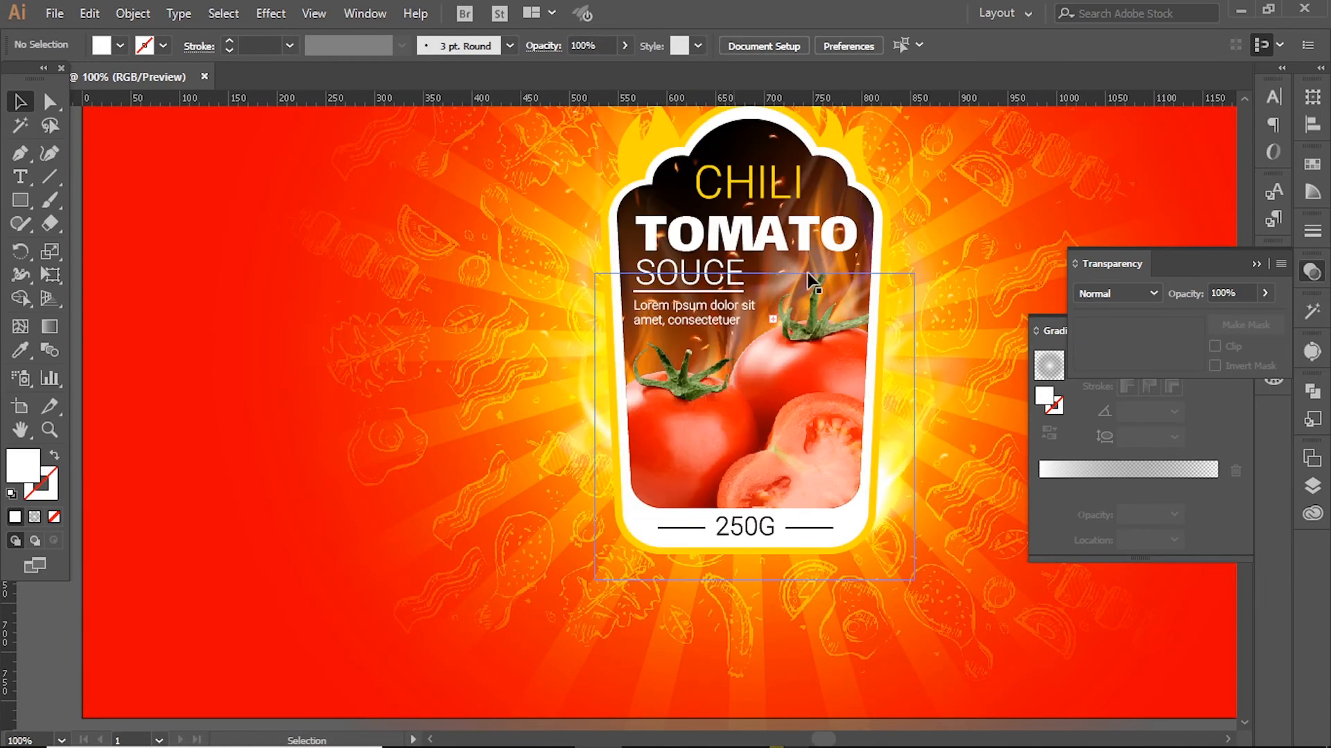
pyautogui.click(809, 248)
pyautogui.moveTo(651, 374); pyautogui.dragTo(480, 466)
pyautogui.moveTo(670, 376); pyautogui.dragTo(755, 352)
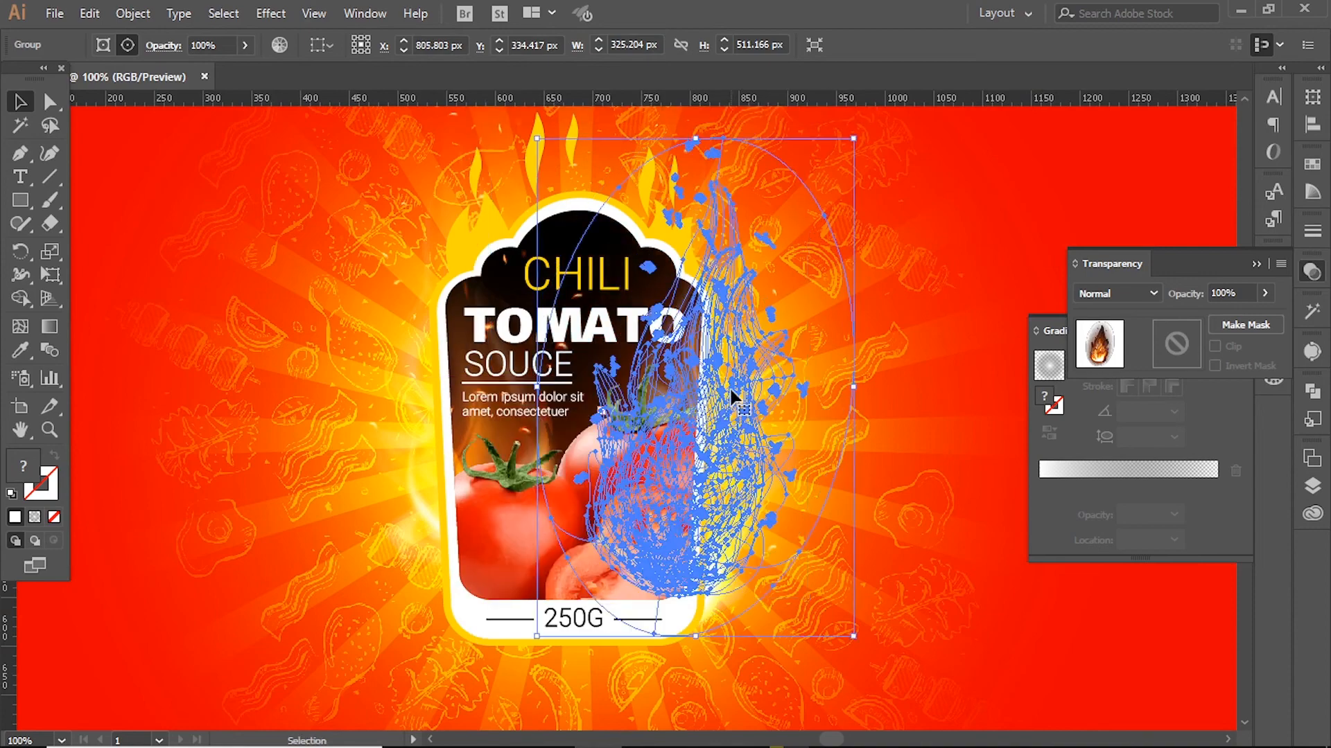
pyautogui.moveTo(729, 402); pyautogui.dragTo(705, 415)
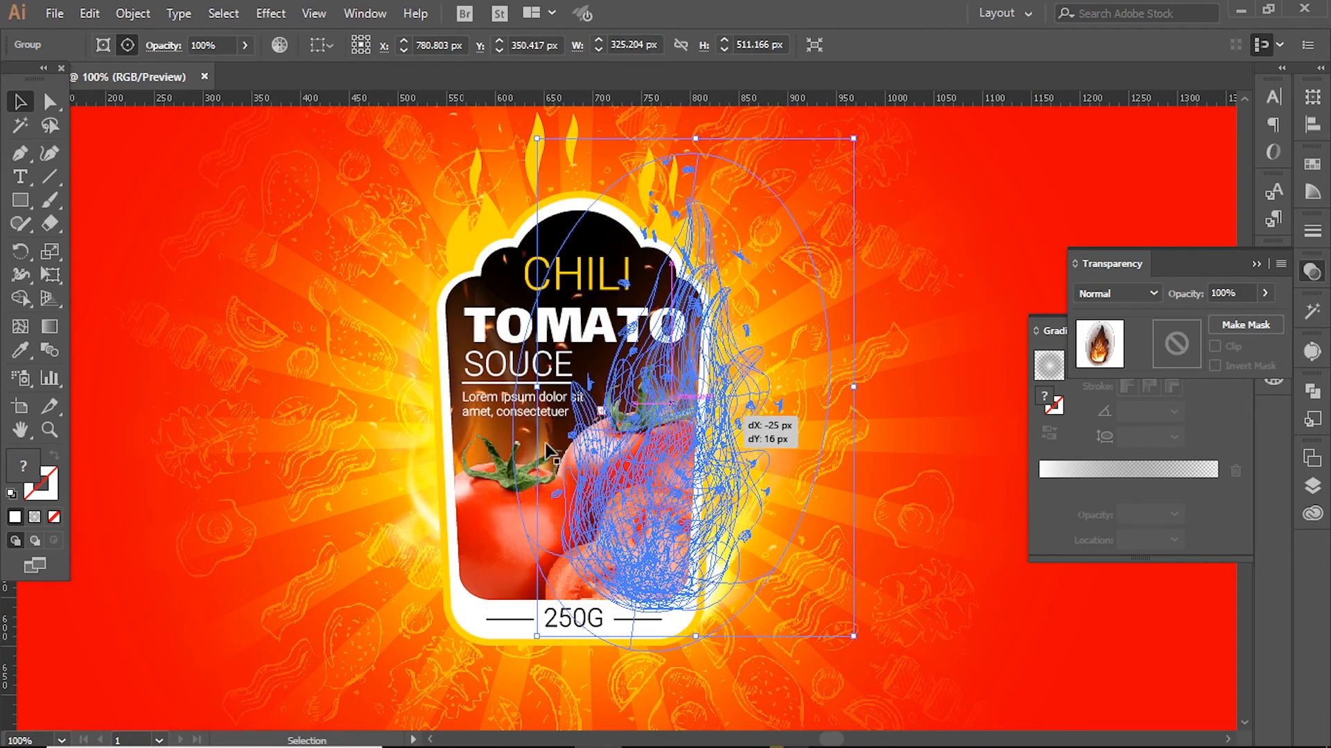
pyautogui.moveTo(548, 451); pyautogui.dragTo(544, 450)
pyautogui.keyDown('shift'); pyautogui.click(459, 442); pyautogui.keyUp('shift')
pyautogui.hotkey('ctrl', '7')
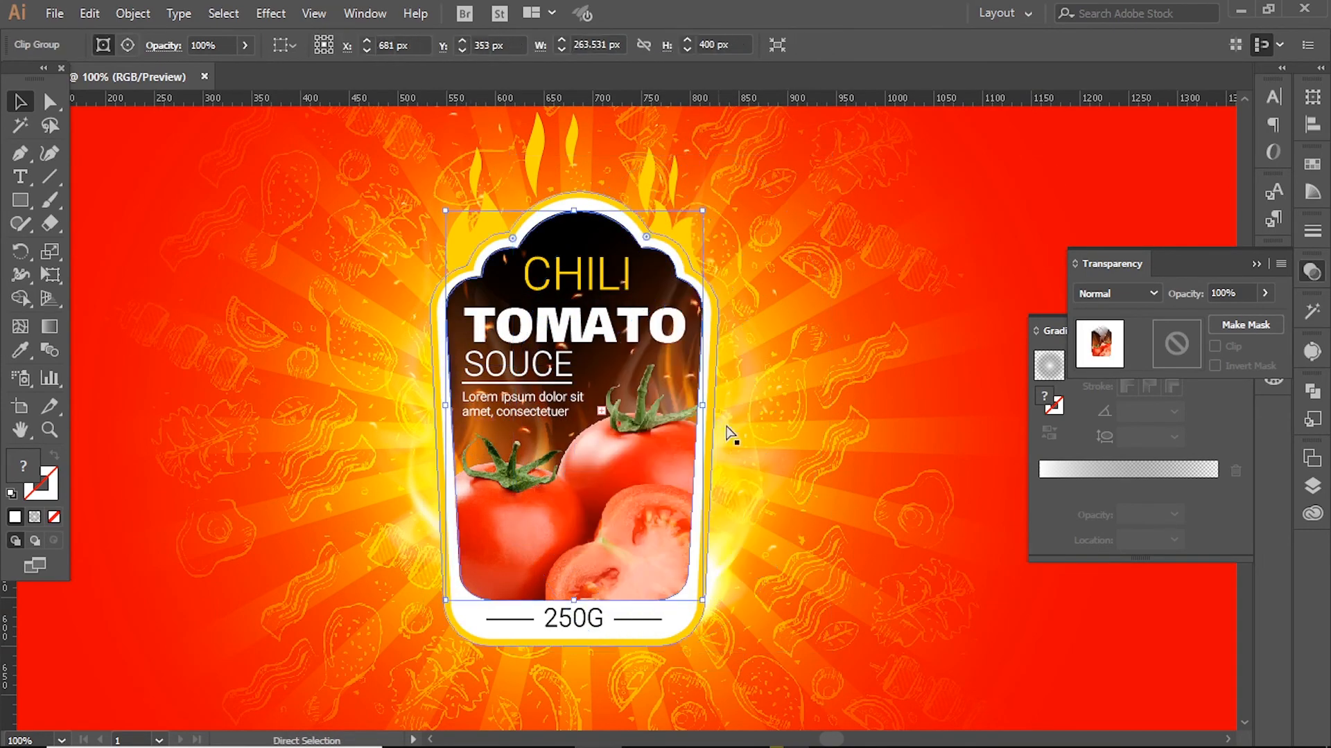
pyautogui.hotkey('ctrl', 'z')
# Step: Copy the outer right flame into the label's clipped artwork behind the tomatoes and move it to the lower left
pyautogui.scroll(-1, 743, 408)
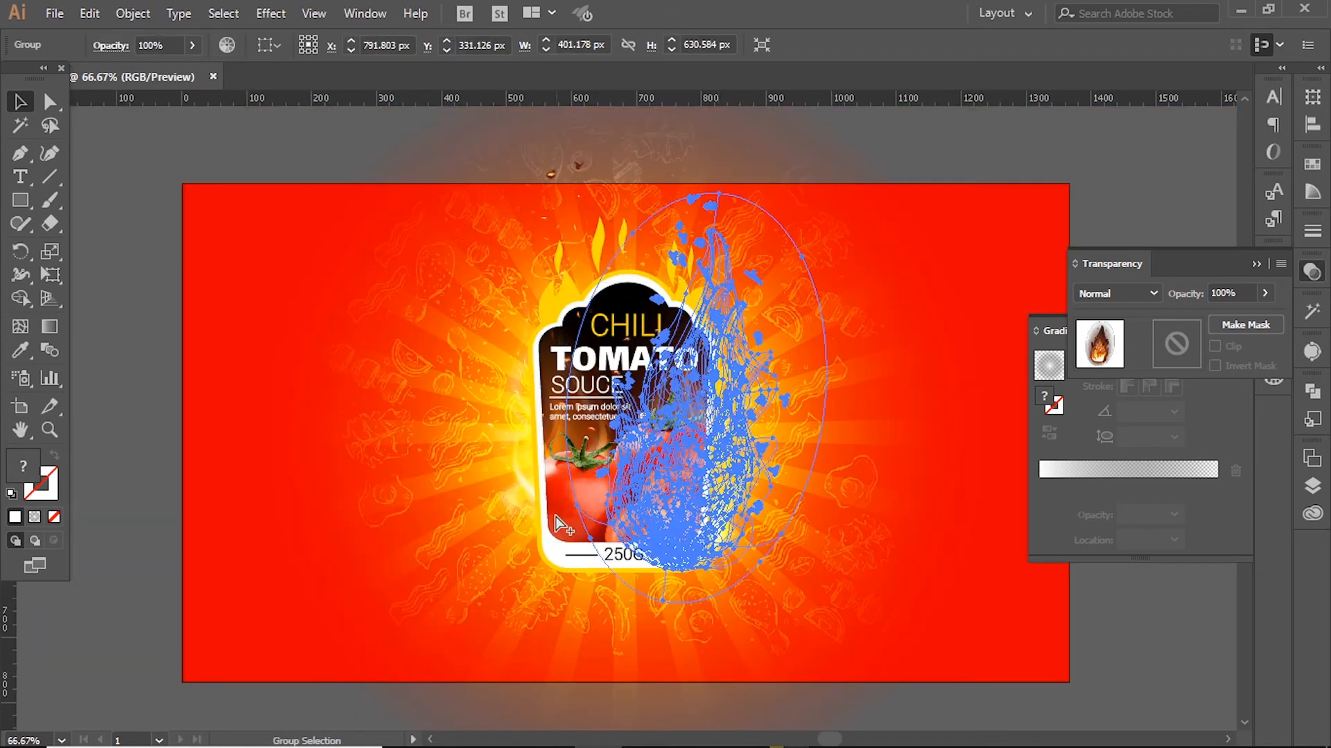
pyautogui.hotkey('ctrl', 'z')
pyautogui.hotkey('ctrl', 'shift', 'z')
pyautogui.moveTo(734, 423); pyautogui.dragTo(606, 552)
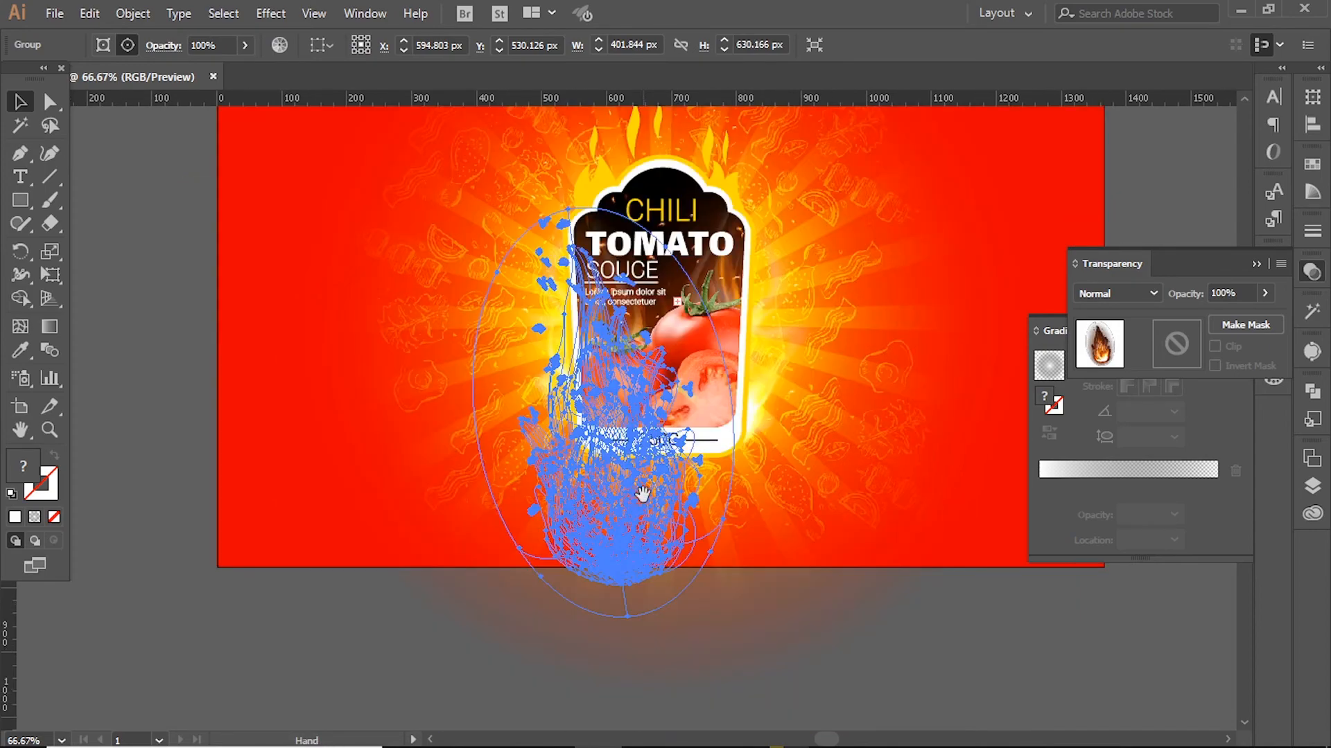
pyautogui.moveTo(591, 718); pyautogui.dragTo(621, 473)
pyautogui.click(967, 631)
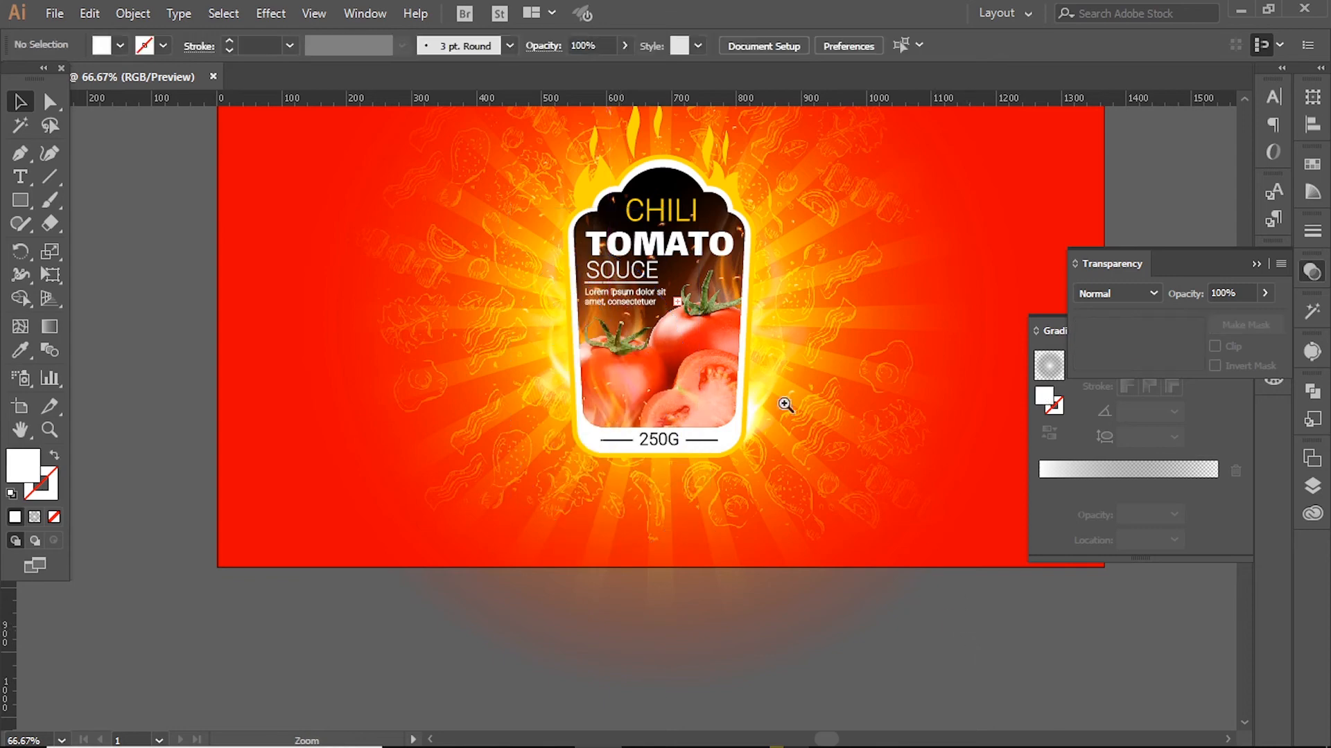
# Step: Try to clip the masked pattern group with a copy of the red background rectangle
pyautogui.moveTo(786, 404); pyautogui.dragTo(687, 467)
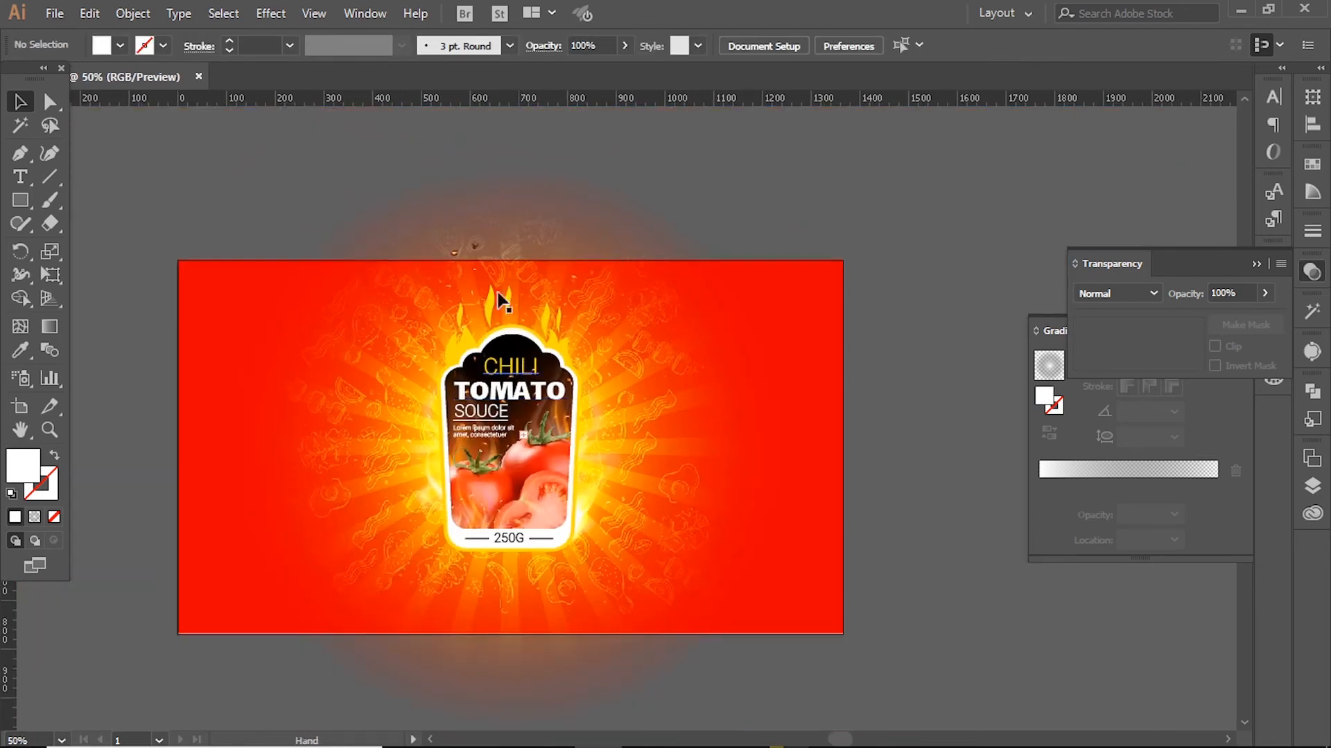
pyautogui.click(499, 297)
pyautogui.click(20, 200)
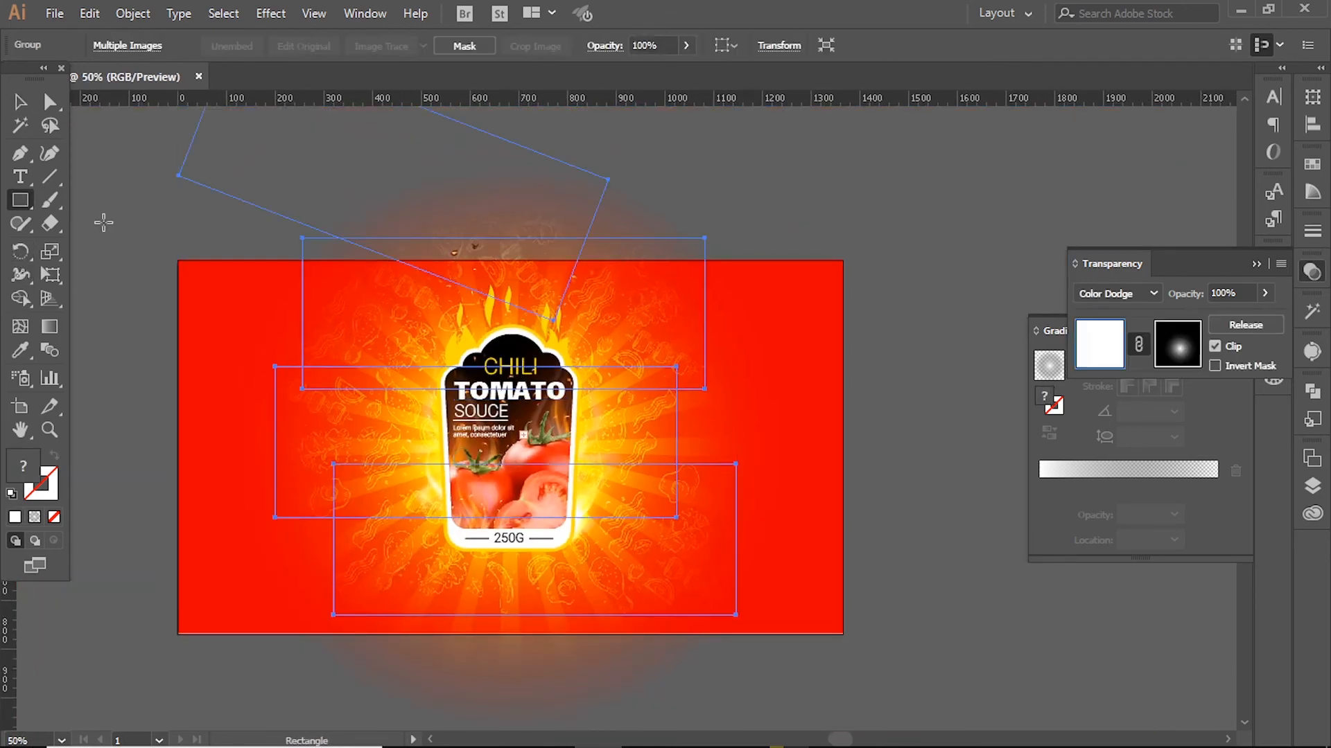
pyautogui.click(222, 295)
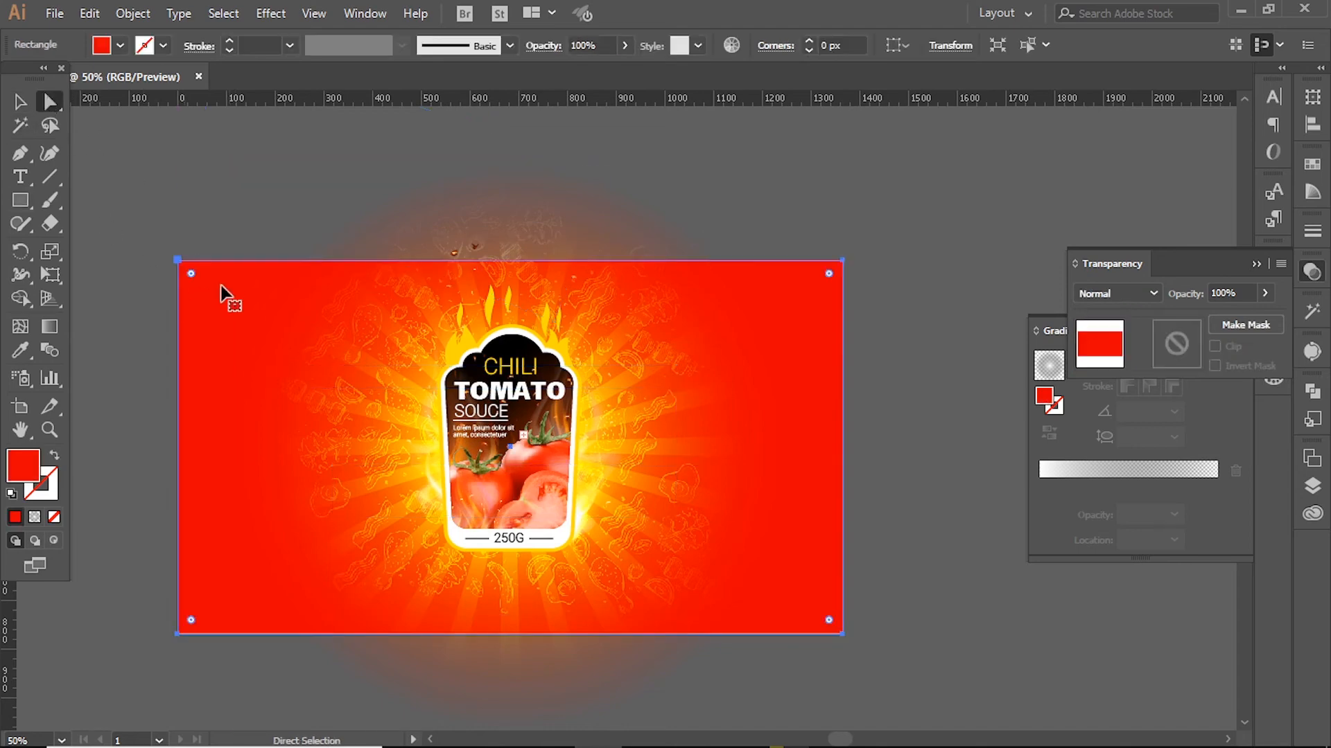
pyautogui.keyDown('ctrl'); pyautogui.click(447, 194); pyautogui.keyUp('ctrl')
pyautogui.hotkey('ctrl', 'f')
pyautogui.keyDown('ctrl'); pyautogui.keyDown('shift'); pyautogui.click(464, 194); pyautogui.keyUp('shift'); pyautogui.keyUp('ctrl')
pyautogui.hotkey('ctrl', '7')
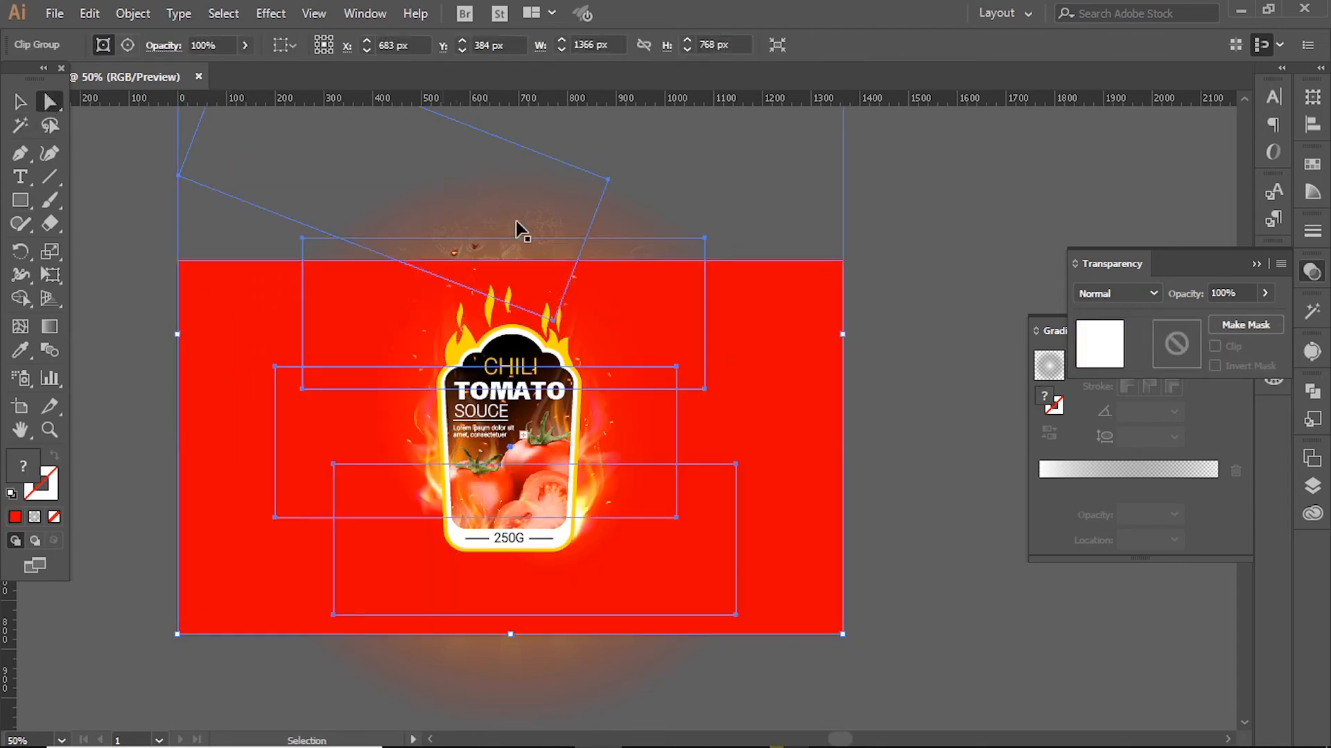
pyautogui.click(954, 250)
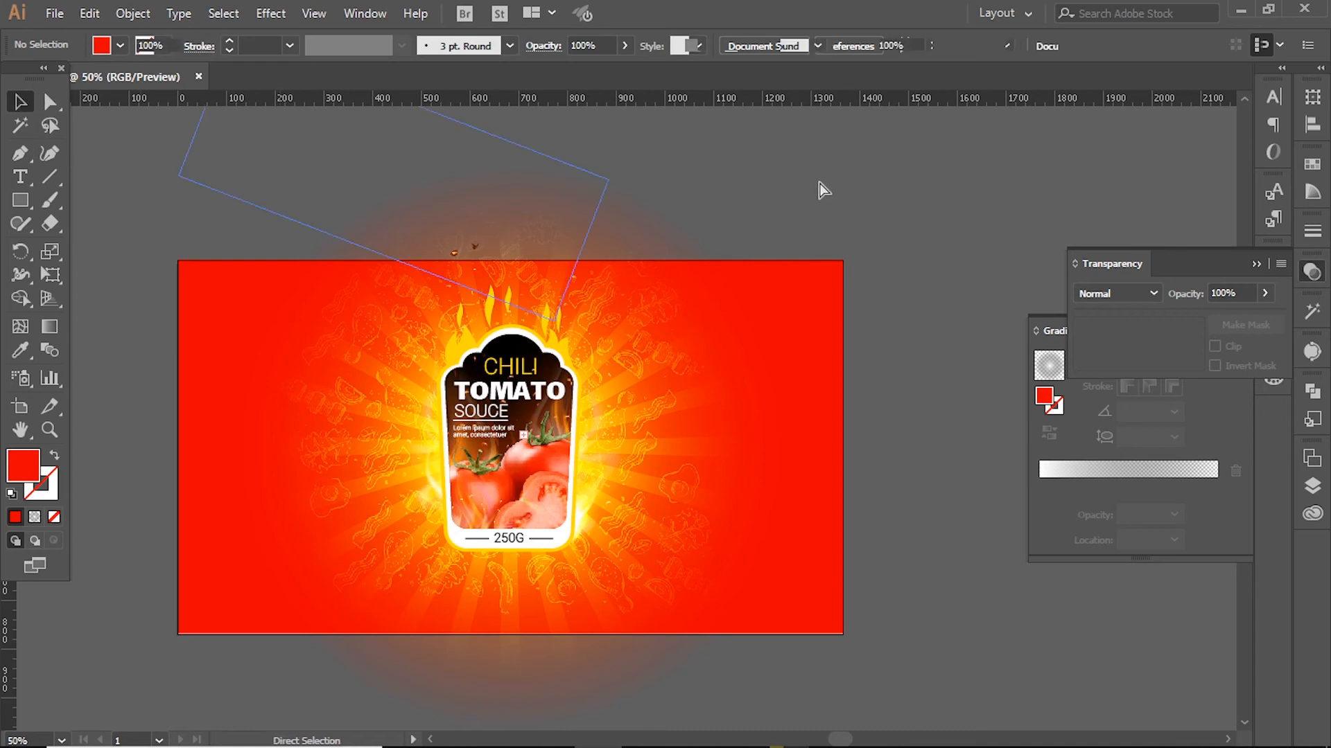
# Step: Select the glow, sunburst rays and masked patterns together with the red rectangle and make a clipping mask from them
pyautogui.hotkey('ctrl', 'a')
pyautogui.moveTo(559, 236); pyautogui.dragTo(552, 263)
pyautogui.keyDown('shift'); pyautogui.click(831, 282); pyautogui.keyUp('shift')
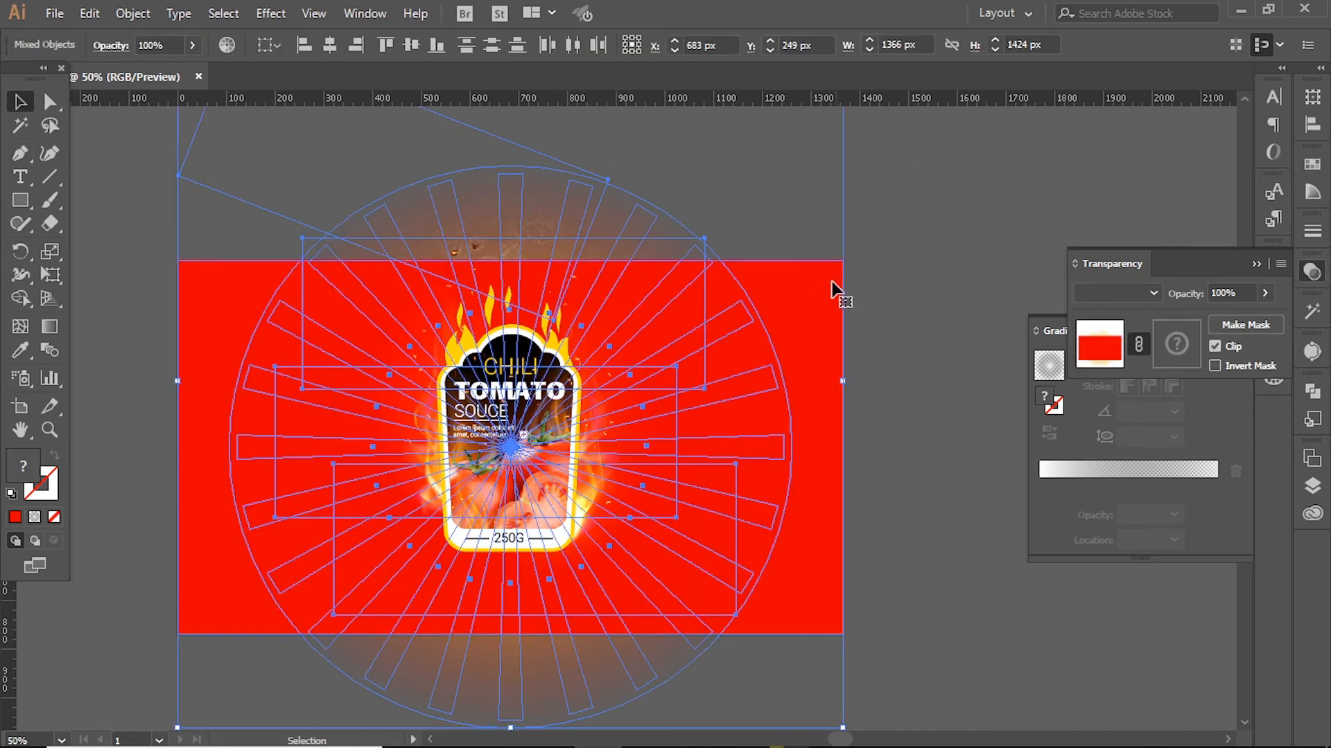
pyautogui.hotkey('ctrl', '7')
pyautogui.click(917, 244)
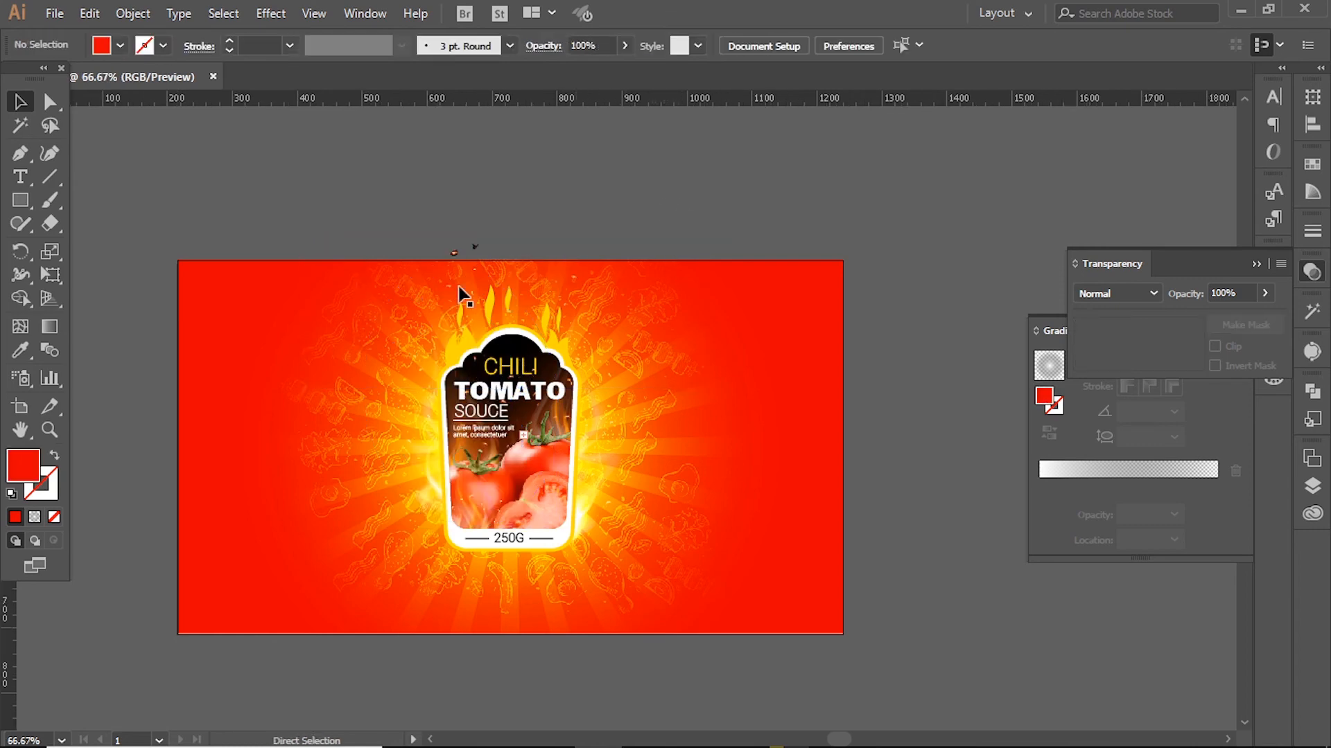
# Step: Move the outer flame's stray sparks down slightly so they stay inside the artboard's upper edge
pyautogui.hotkey('ctrl', '=')
pyautogui.keyDown('shift'); pyautogui.click(393, 164); pyautogui.keyUp('shift')
pyautogui.moveTo(415, 170); pyautogui.dragTo(416, 181)
pyautogui.click(513, 140)
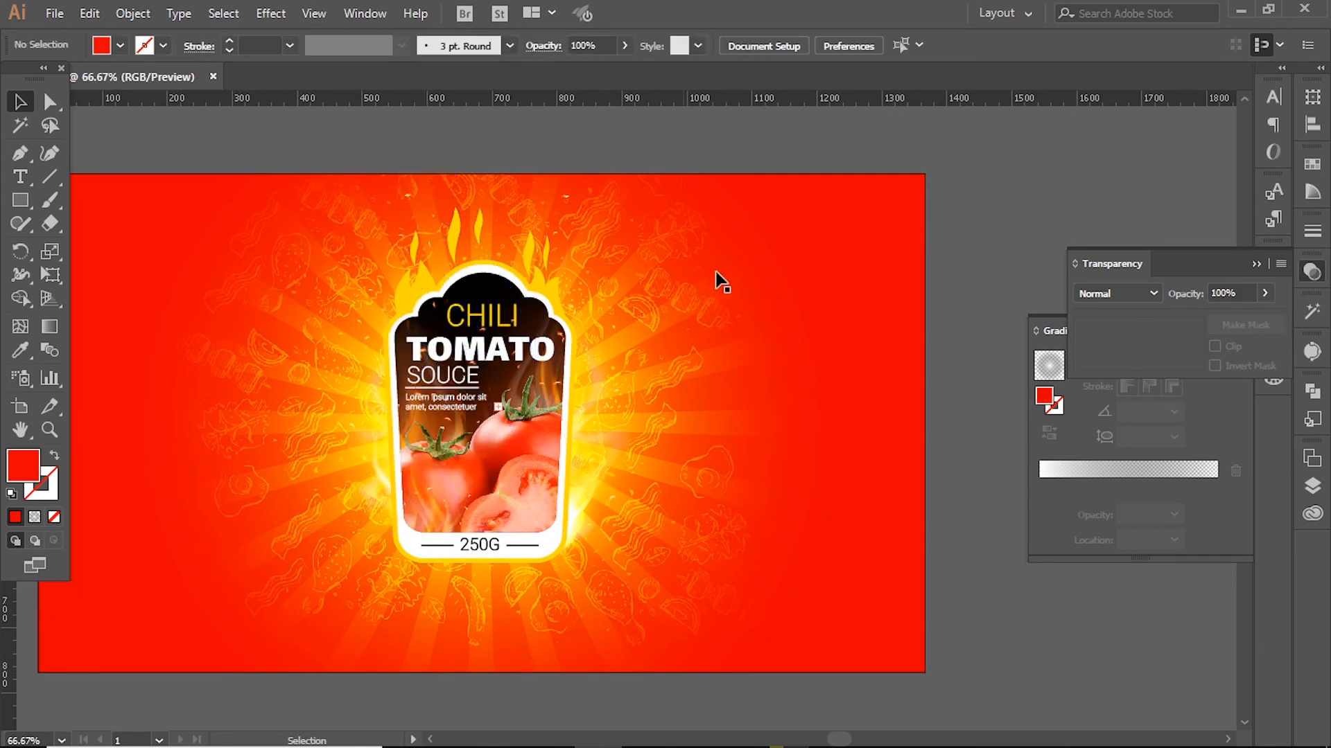
pyautogui.click(353, 341)
pyautogui.click(990, 202)
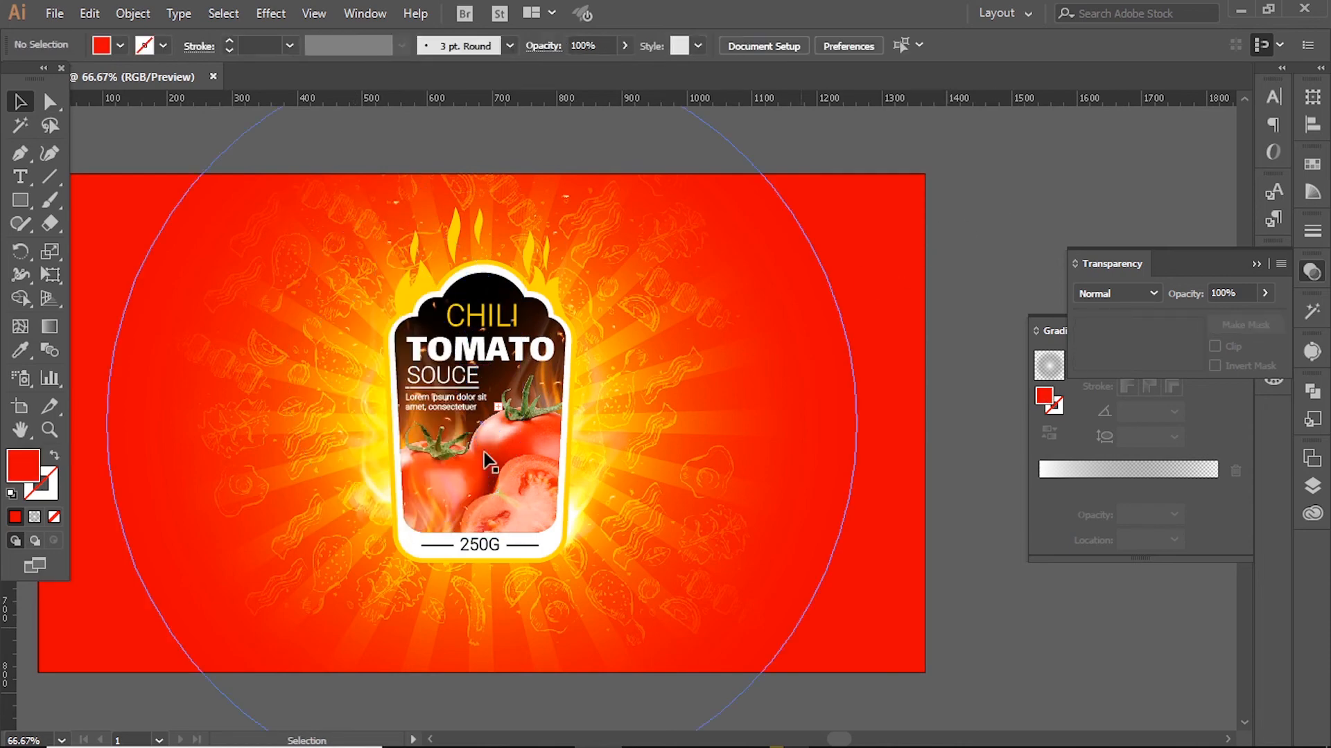
# Step: Paste a copy of the label's yellow backing shape and fill it with black (000000)
pyautogui.keyDown('ctrl'); pyautogui.click(605, 486); pyautogui.keyUp('ctrl')
pyautogui.moveTo(519, 374); pyautogui.dragTo(587, 407)
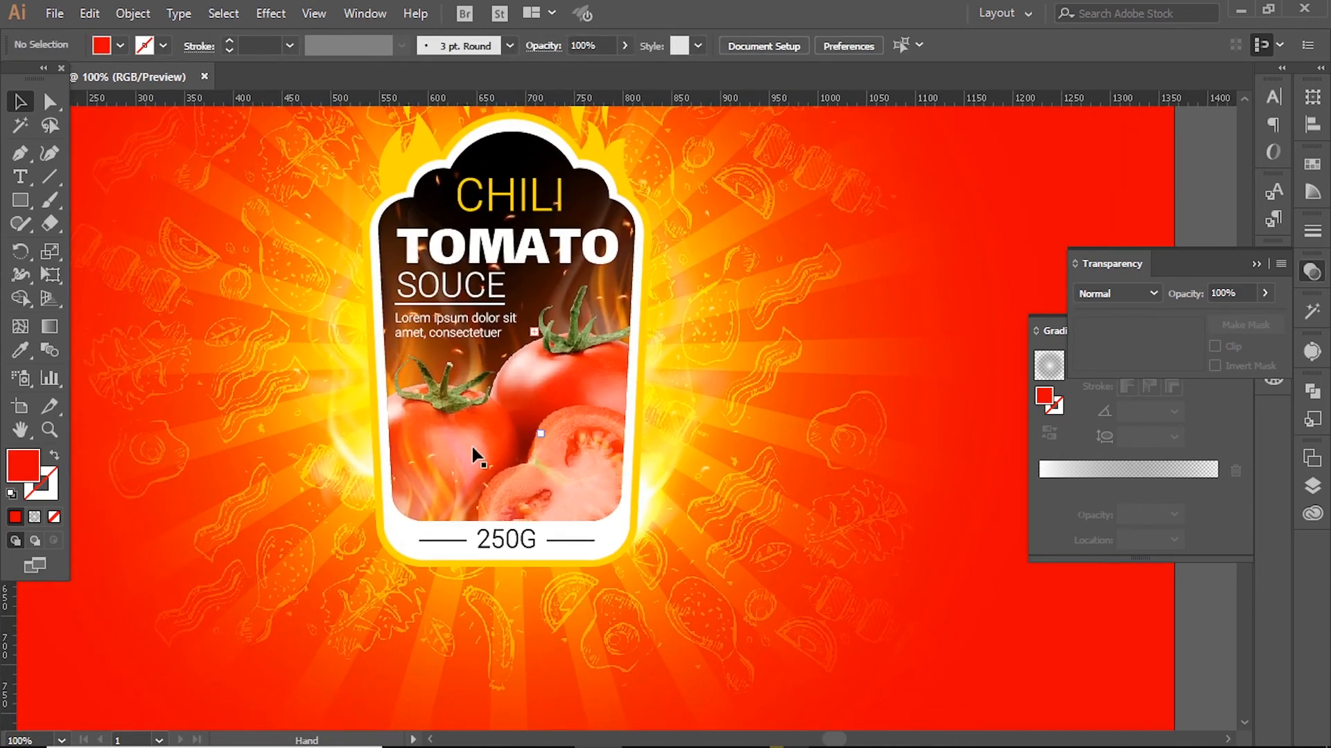
pyautogui.click(484, 565)
pyautogui.click(490, 565)
pyautogui.click(495, 566)
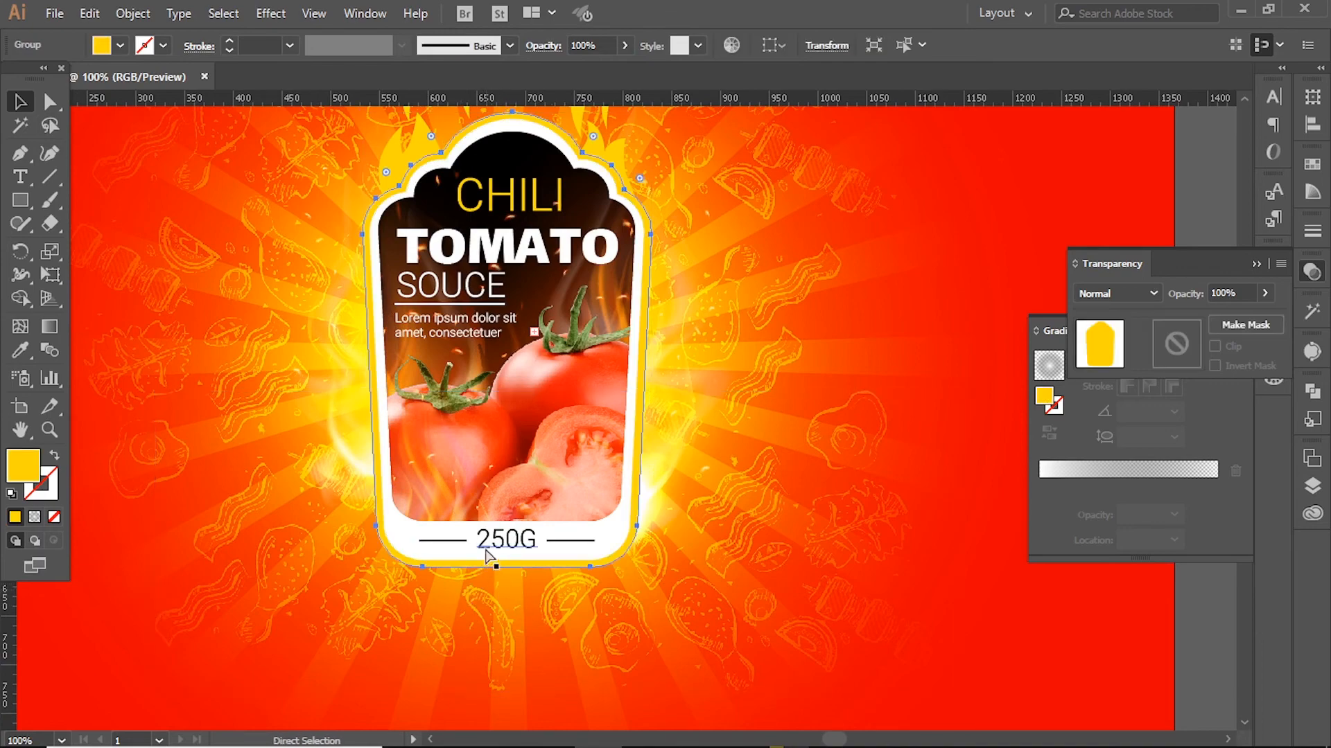
pyautogui.hotkey('ctrl', 'c')
pyautogui.hotkey('ctrl', 'v')
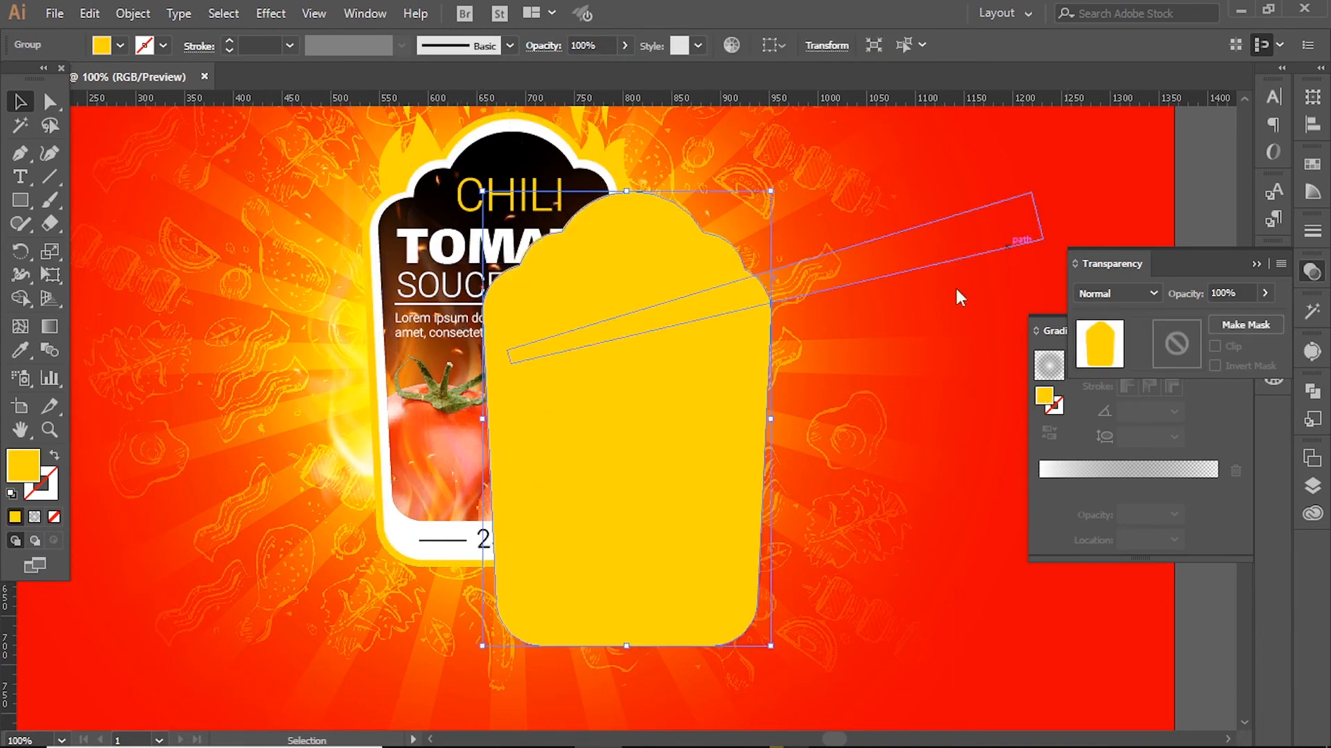
pyautogui.click(1257, 264)
pyautogui.click(1274, 378)
pyautogui.click(1045, 501)
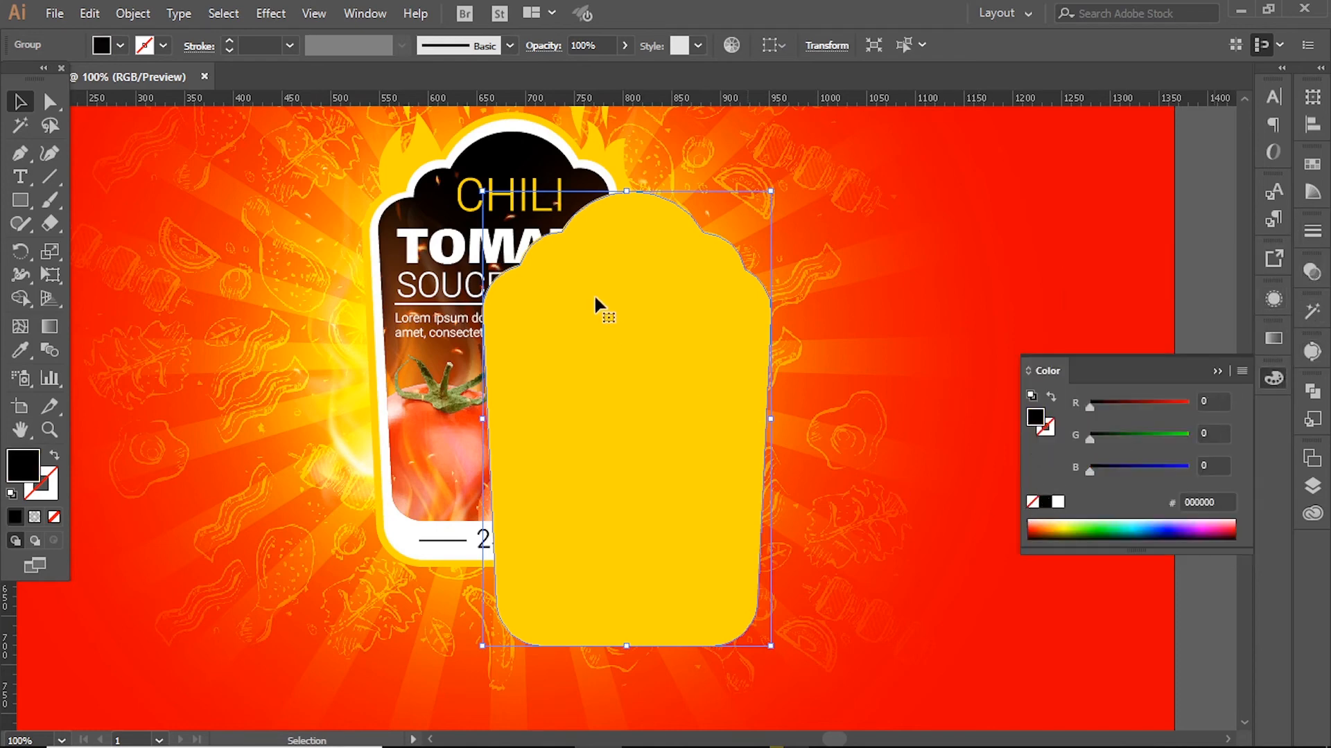
# Step: Apply a Gaussian Blur with a radius of 3.7 pixels to the black label shape
pyautogui.click(271, 14)
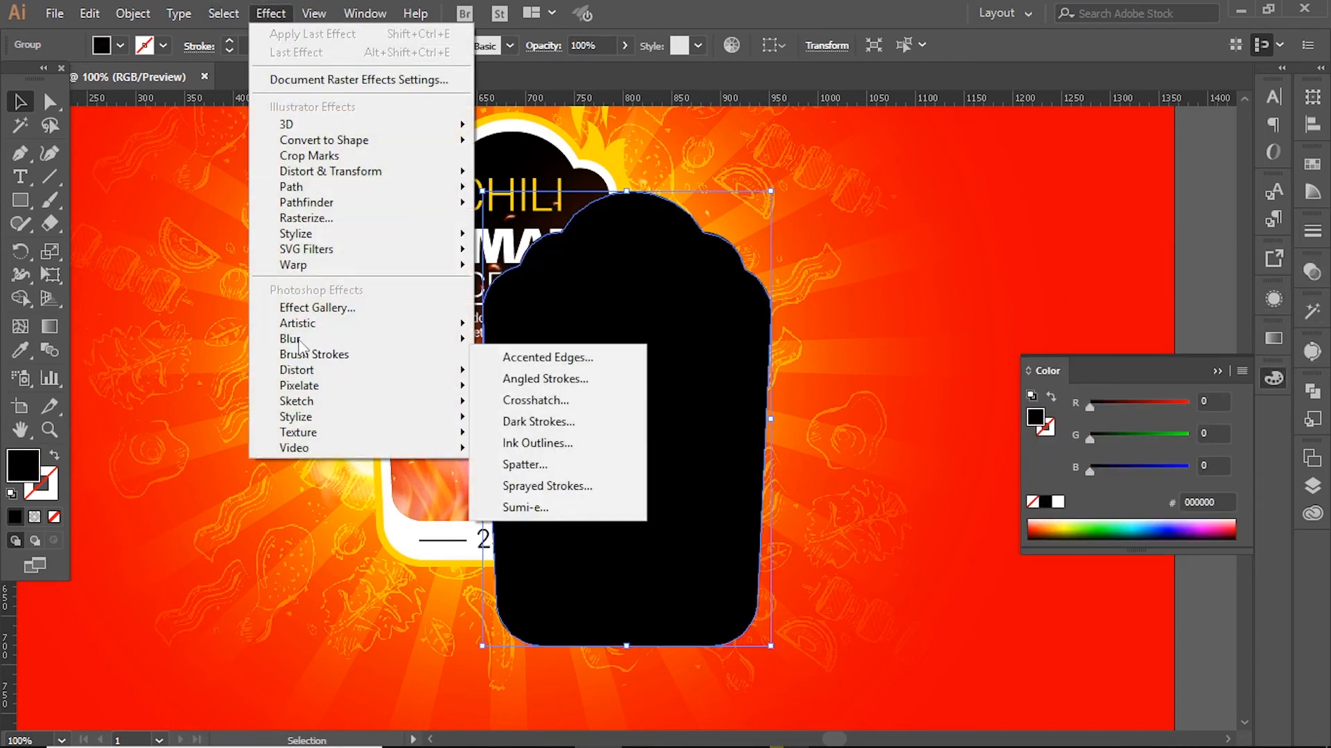
pyautogui.click(544, 343)
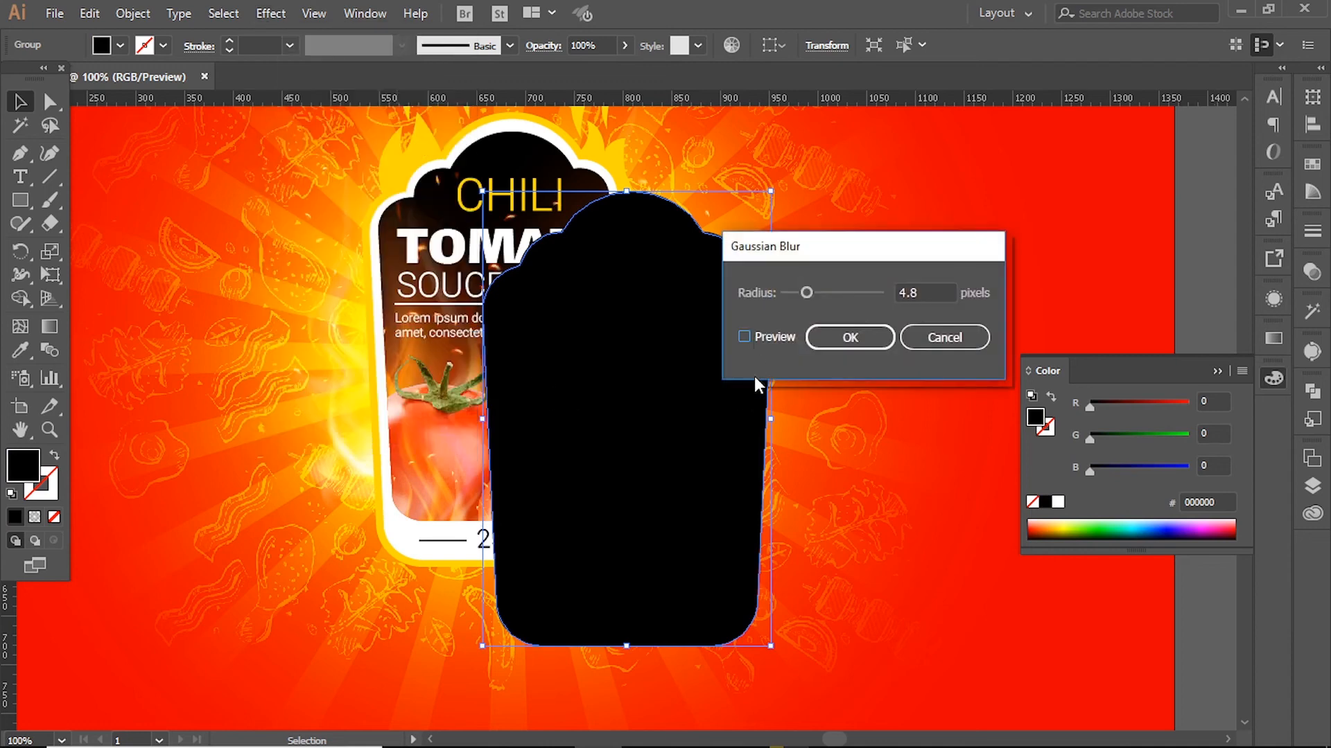
pyautogui.click(746, 338)
pyautogui.moveTo(808, 292); pyautogui.dragTo(802, 292)
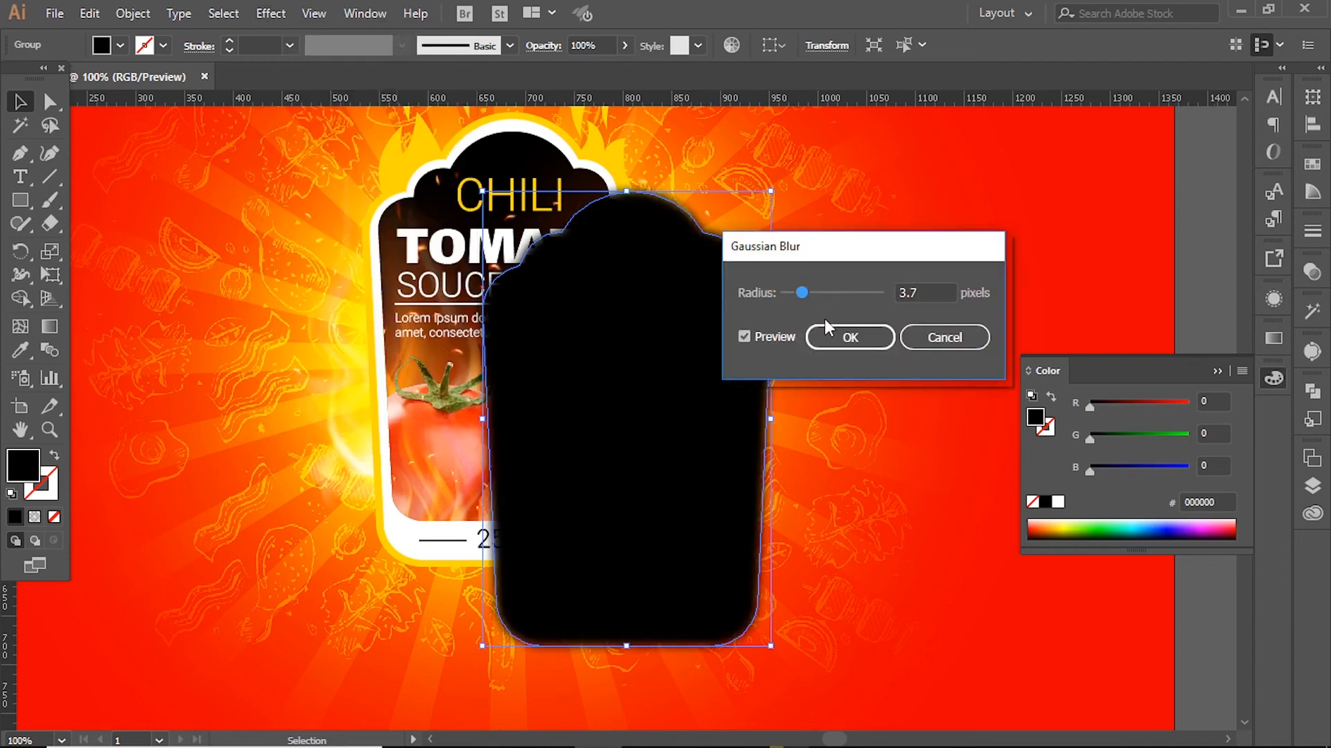
pyautogui.click(842, 336)
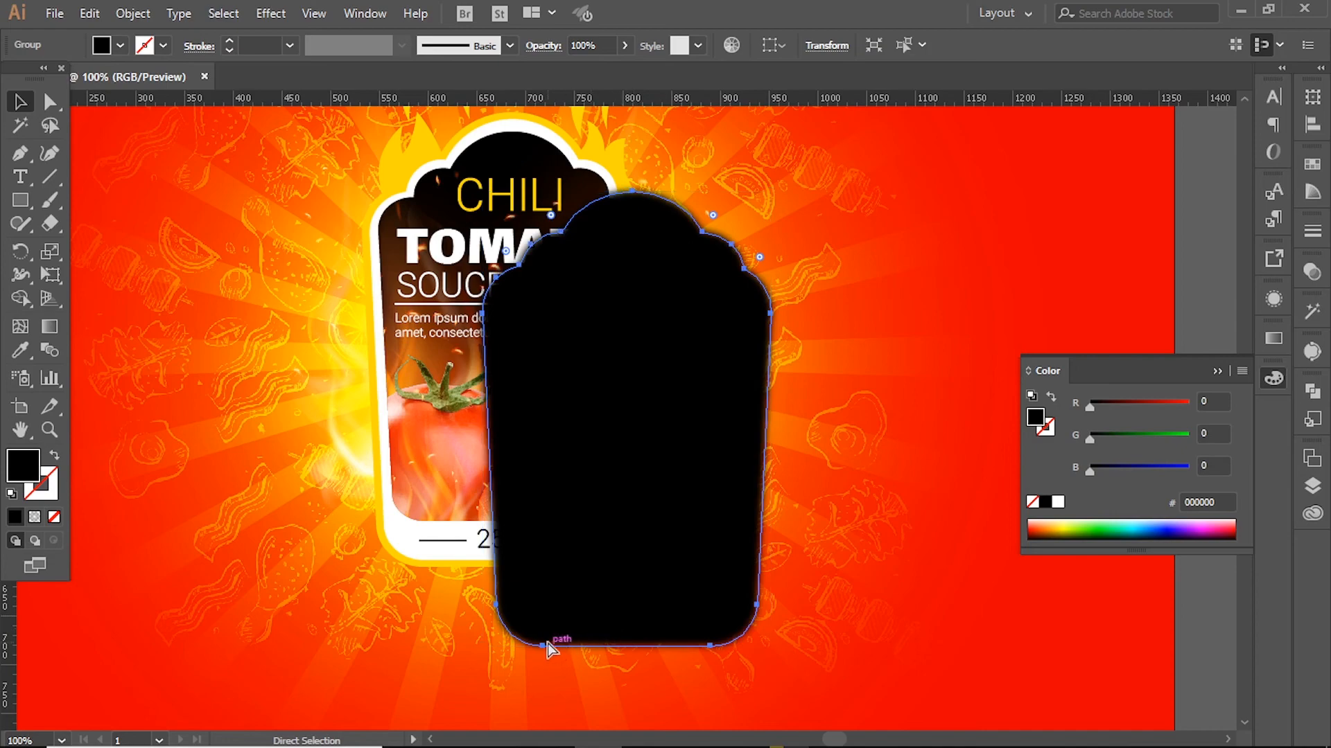
# Step: Align the blurred black shape with the label's yellow backing and place it behind the label as a shadow
pyautogui.moveTo(543, 645); pyautogui.dragTo(424, 569)
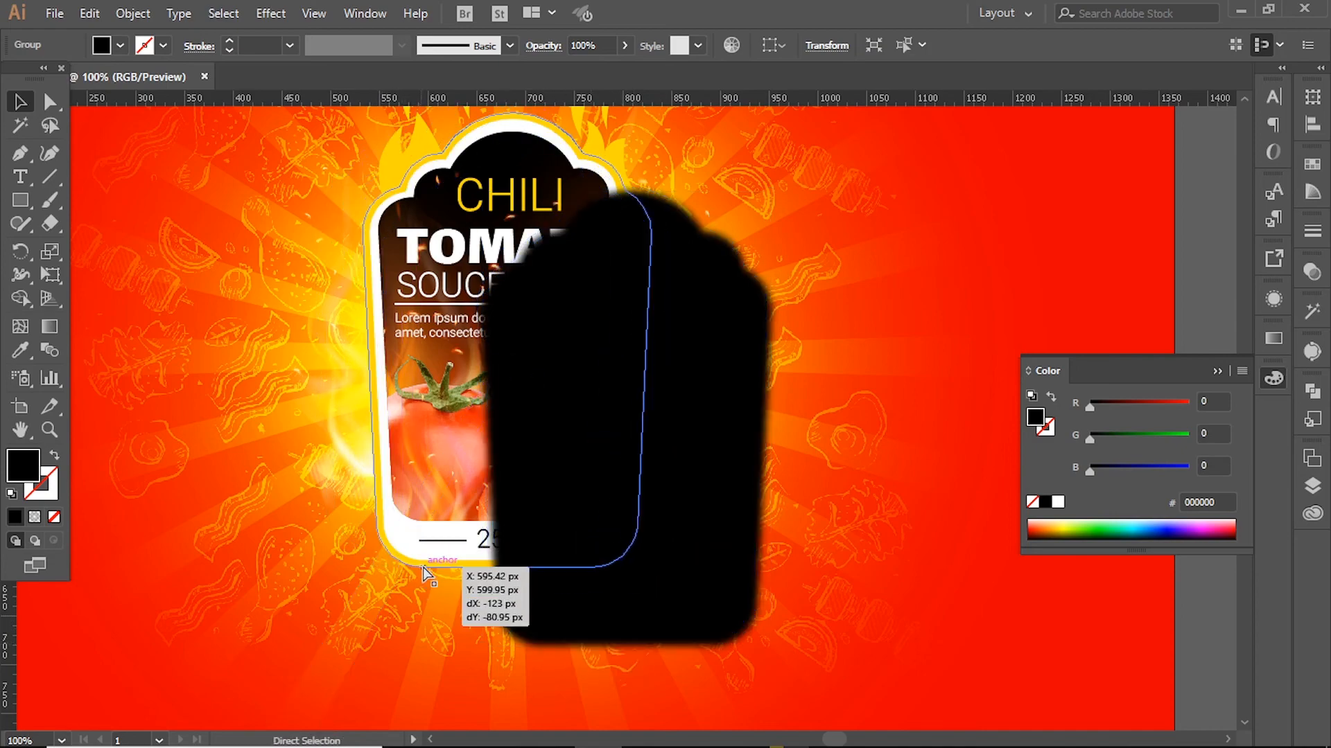
pyautogui.hotkey('ctrl', 'x')
pyautogui.click(350, 419)
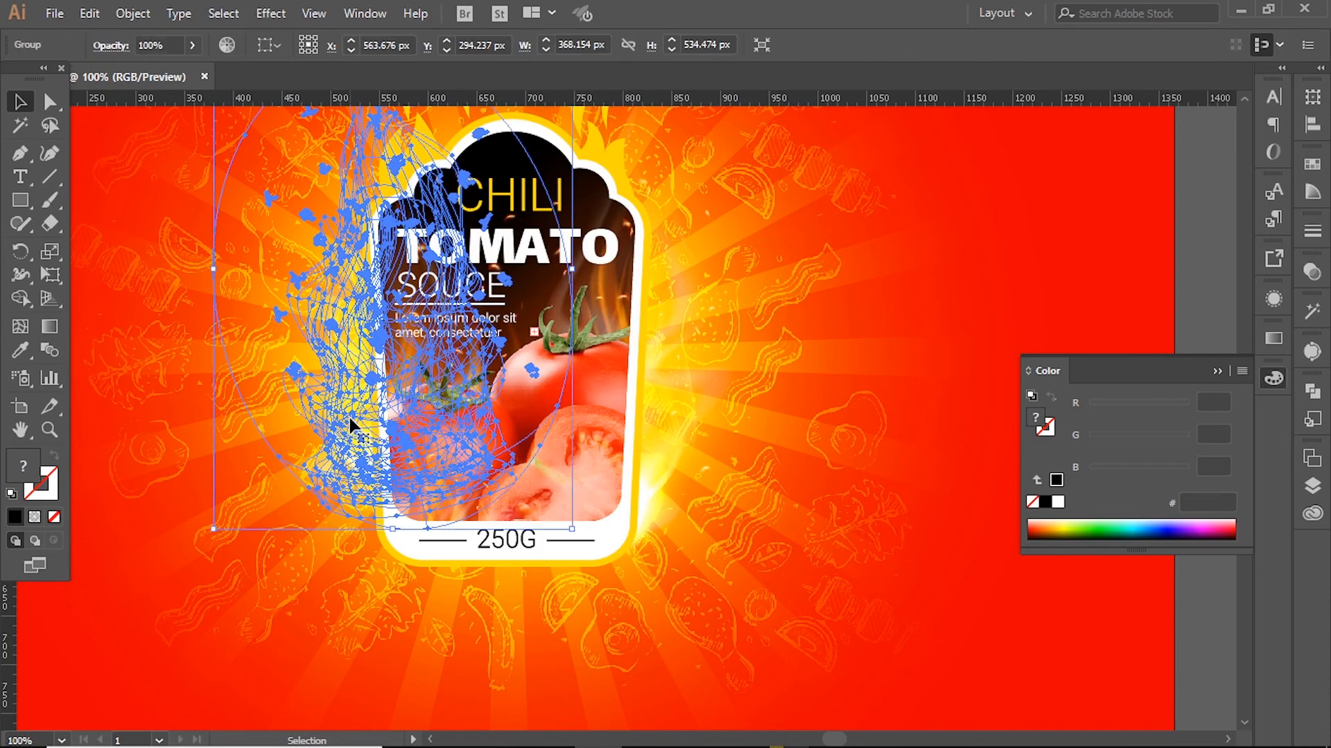
pyautogui.hotkey('ctrl', 'b')
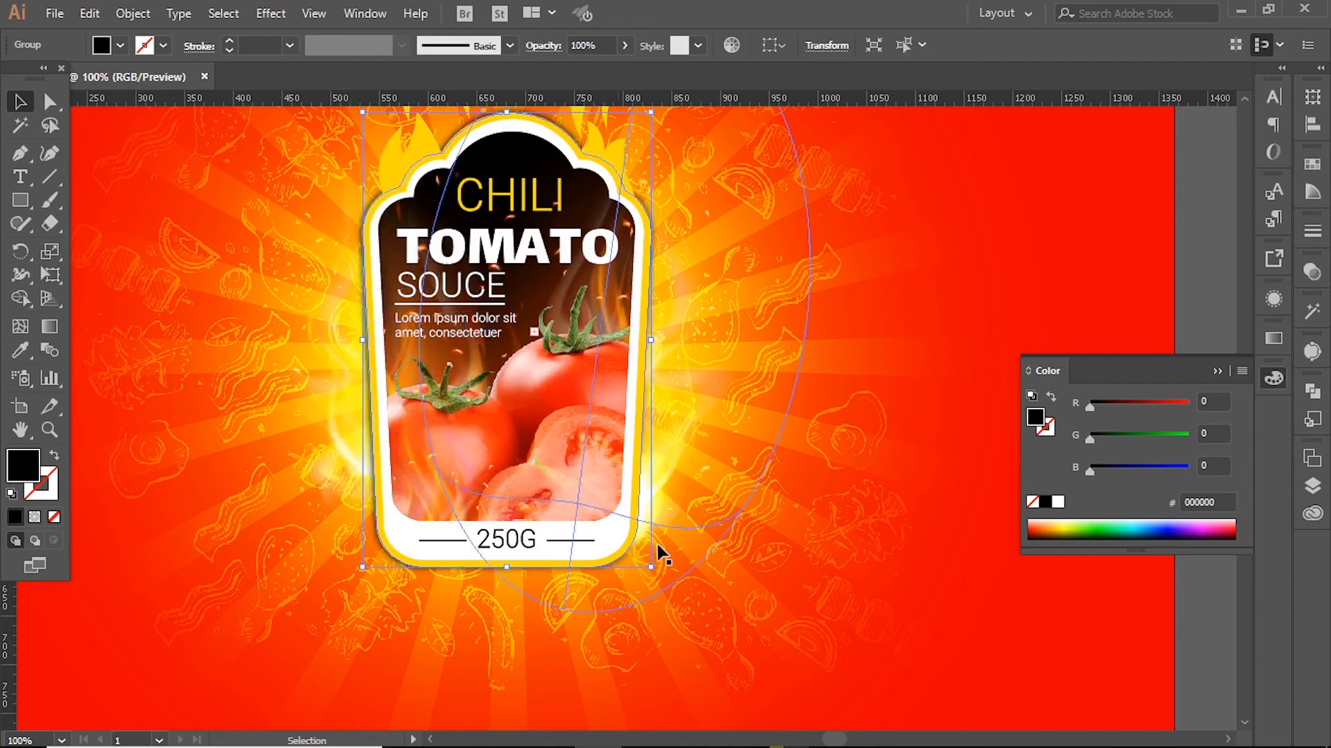
# Step: Select the blurred black shadow behind the label and start Perspective Distort on it with Free Transform
pyautogui.keyDown('ctrl'); pyautogui.click(648, 479); pyautogui.keyUp('ctrl')
pyautogui.moveTo(563, 378); pyautogui.dragTo(578, 394)
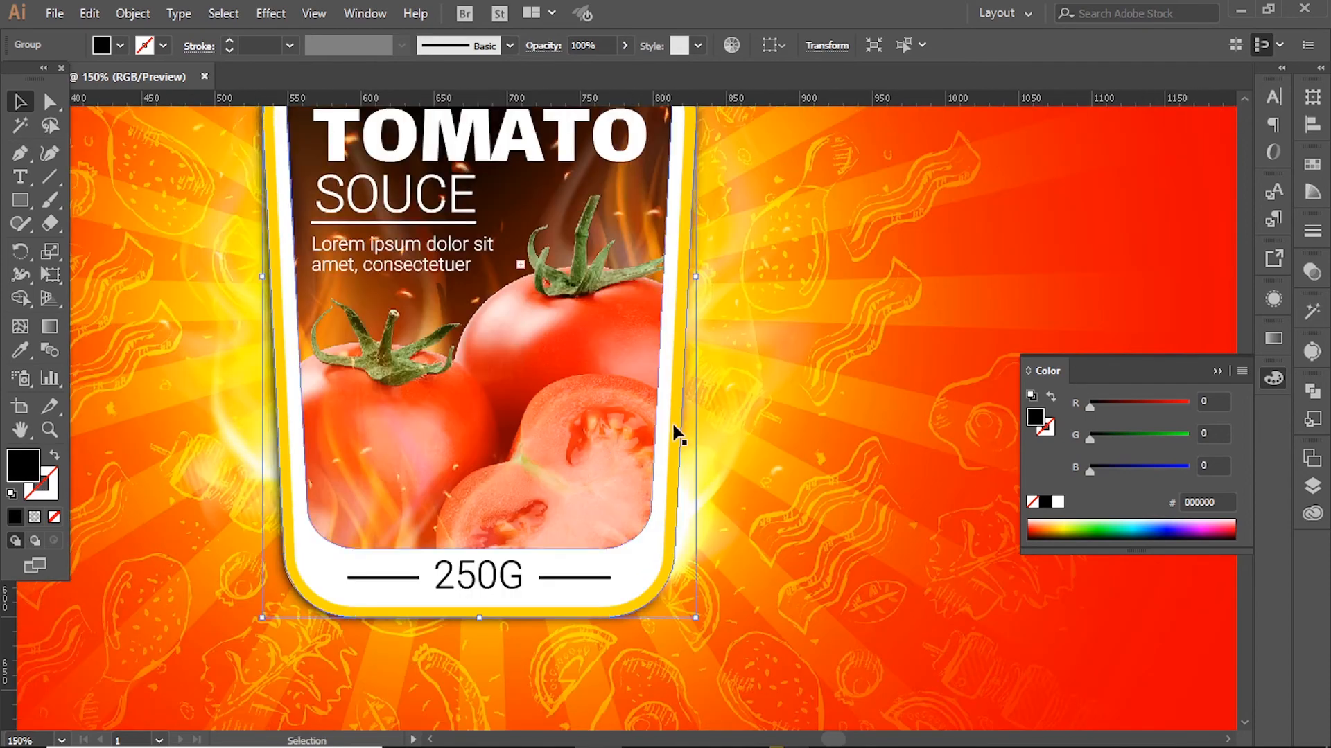
pyautogui.click(672, 421)
pyautogui.click(695, 460)
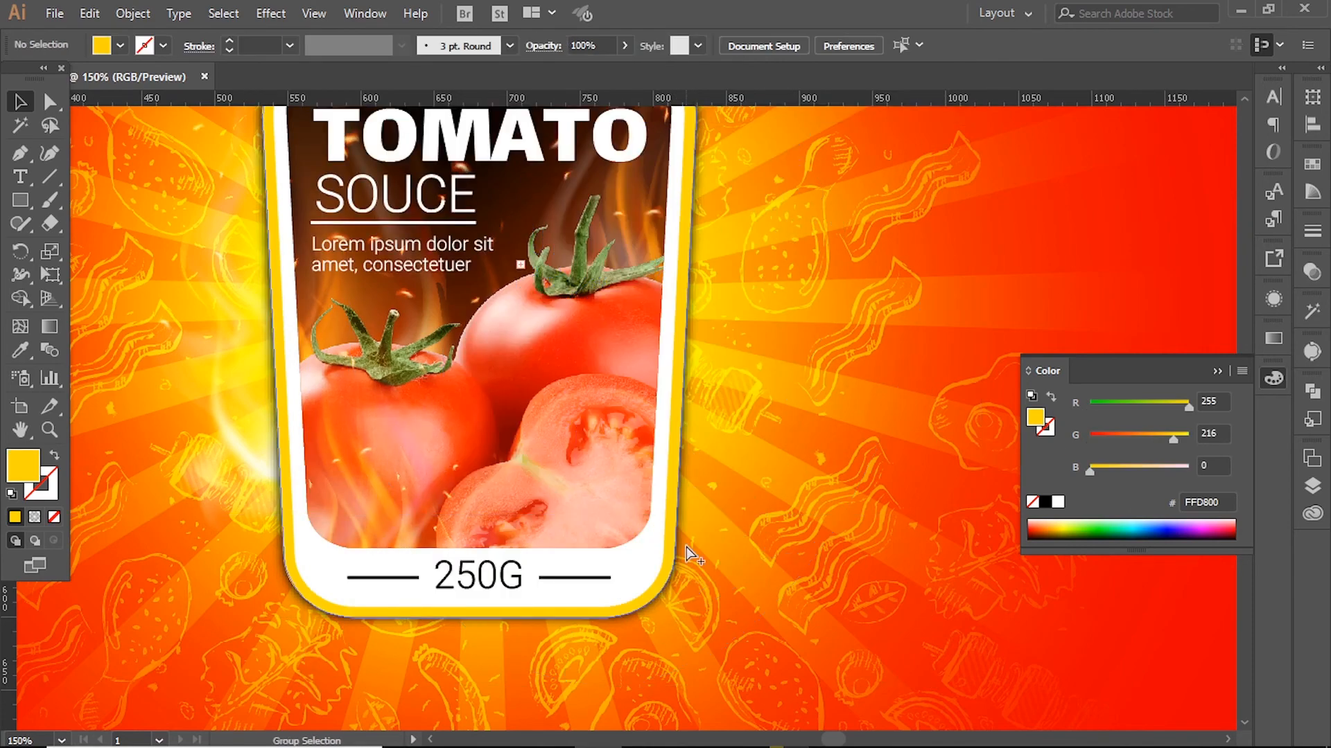
pyautogui.click(682, 579)
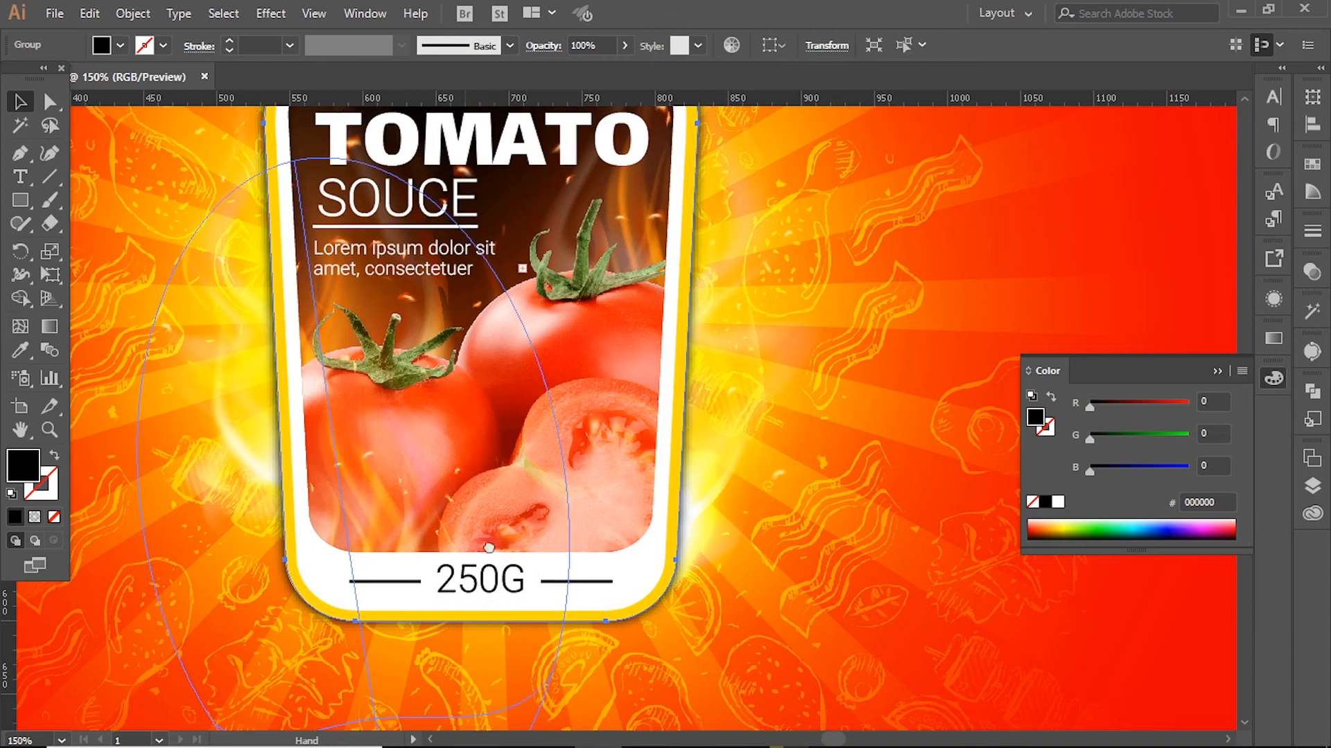
pyautogui.moveTo(460, 405); pyautogui.dragTo(488, 575)
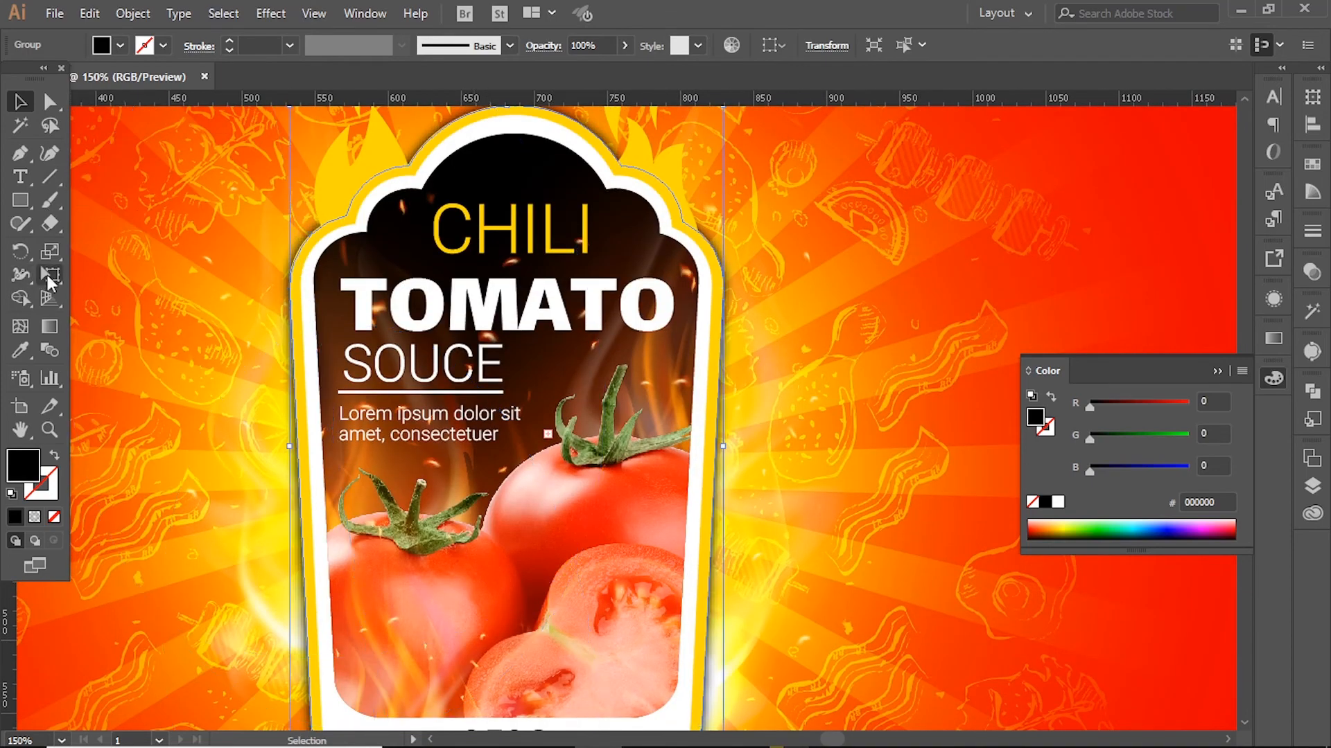
pyautogui.click(44, 275)
pyautogui.click(109, 220)
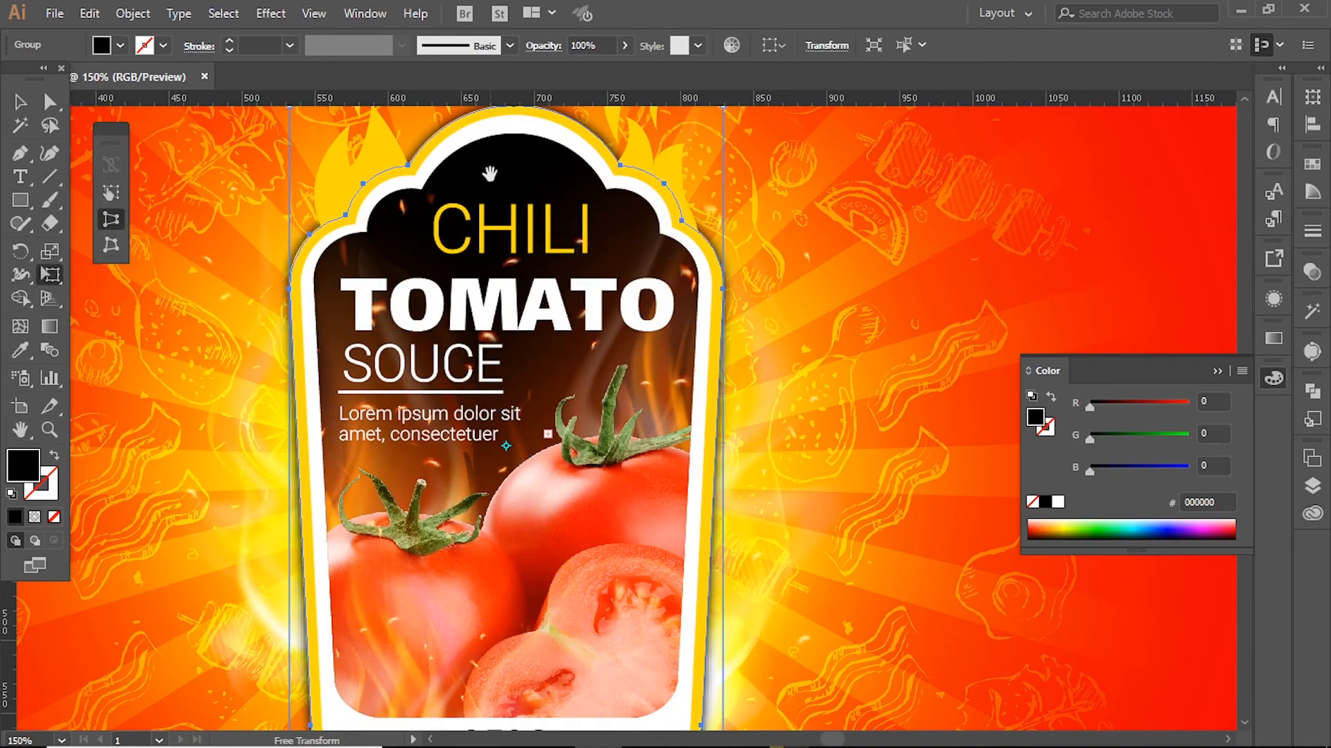
# Step: Try to narrow the shadow's upper end by distorting its upper corners in perspective
pyautogui.moveTo(489, 173); pyautogui.dragTo(483, 267)
pyautogui.moveTo(283, 227); pyautogui.dragTo(305, 259)
pyautogui.hotkey('ctrl', 'z')
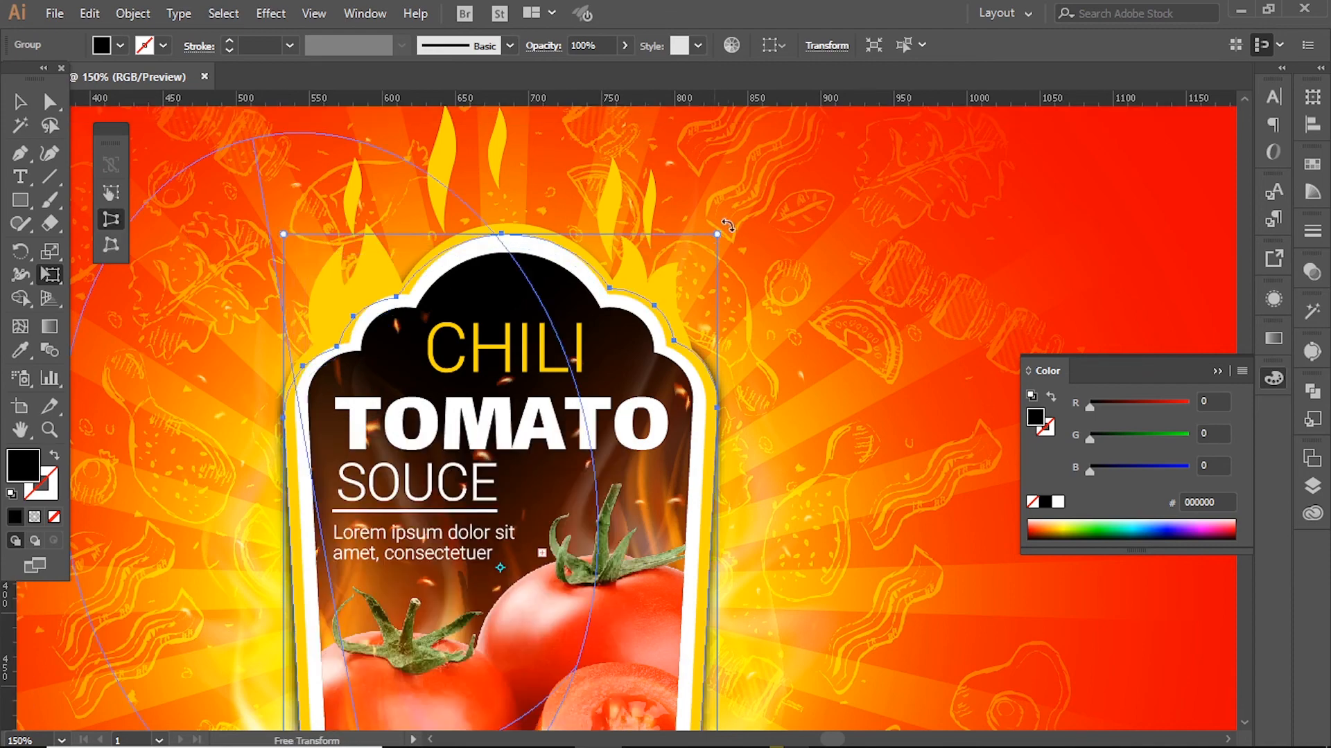
pyautogui.moveTo(715, 236); pyautogui.dragTo(708, 237)
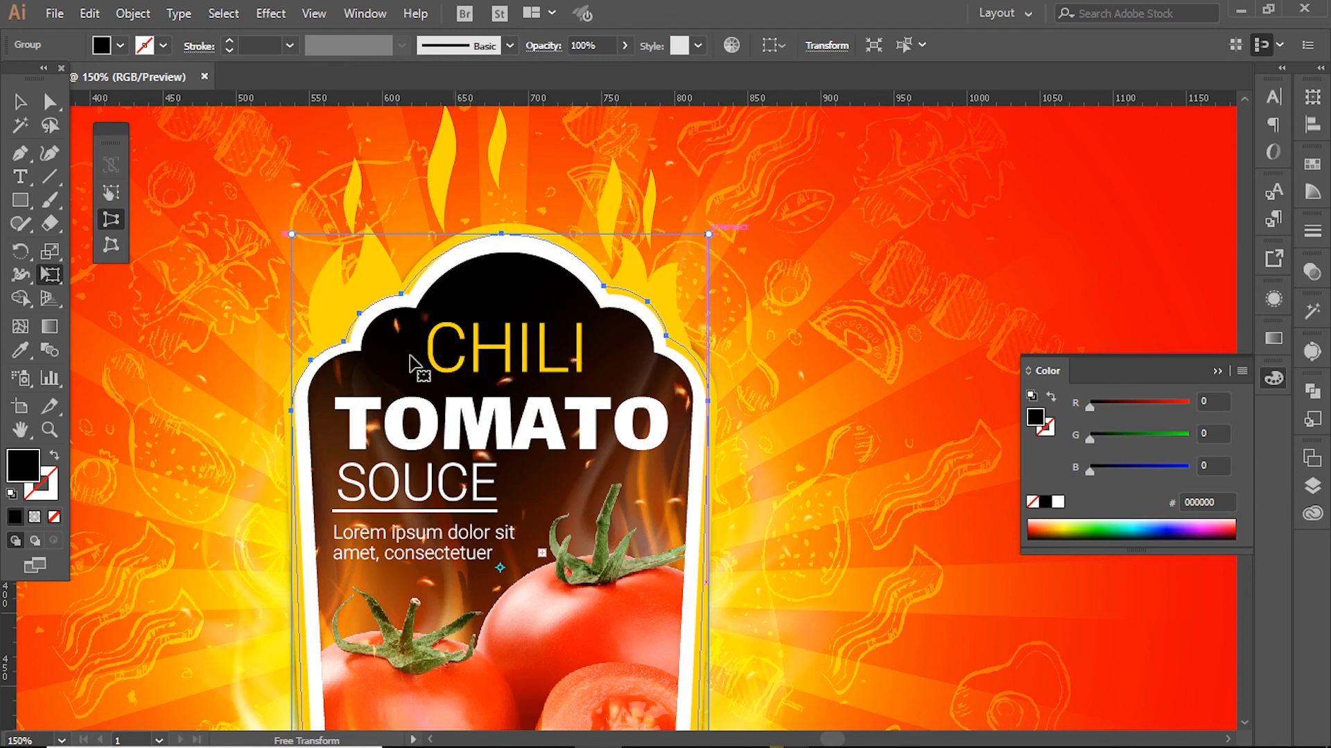
pyautogui.hotkey('ctrl', 'z')
# Step: Narrow the shadow's upper end in perspective, lower its top edge slightly and extend its base below the label
pyautogui.click(111, 245)
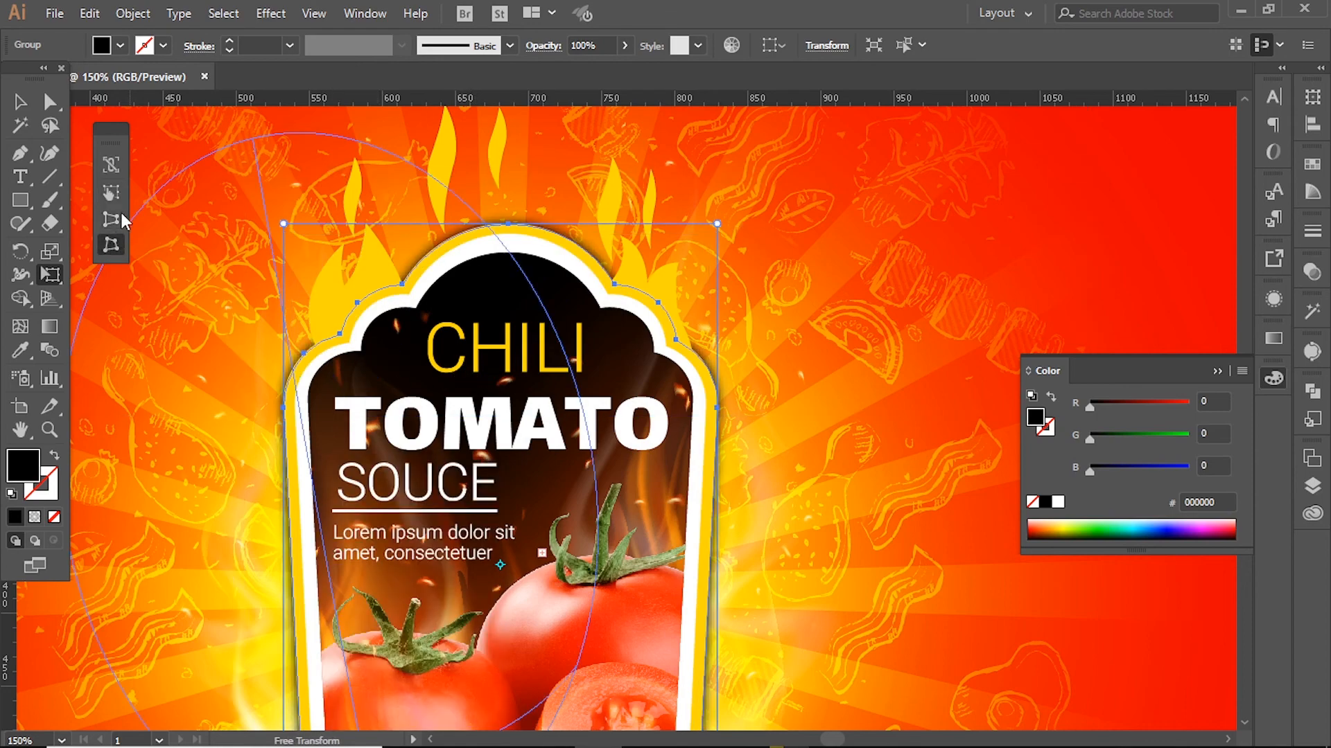
pyautogui.moveTo(716, 224); pyautogui.dragTo(708, 224)
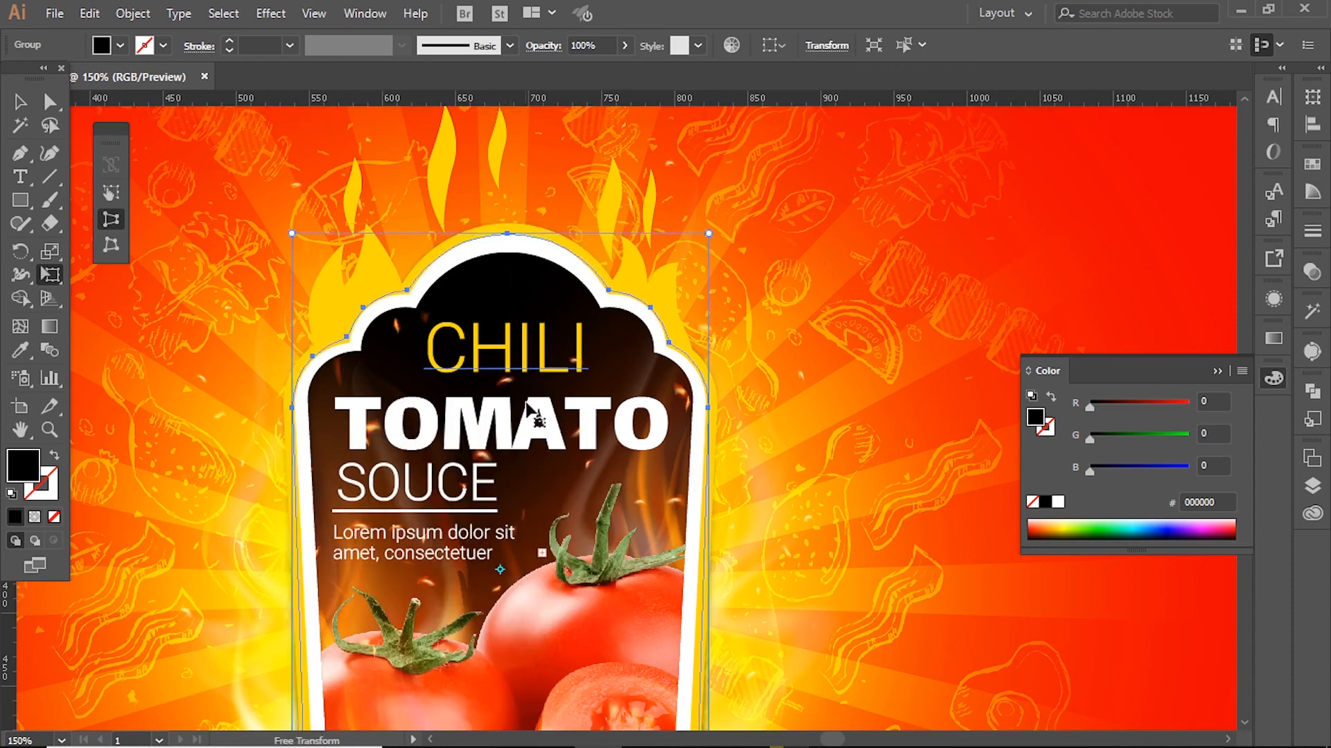
pyautogui.moveTo(508, 234); pyautogui.dragTo(501, 237)
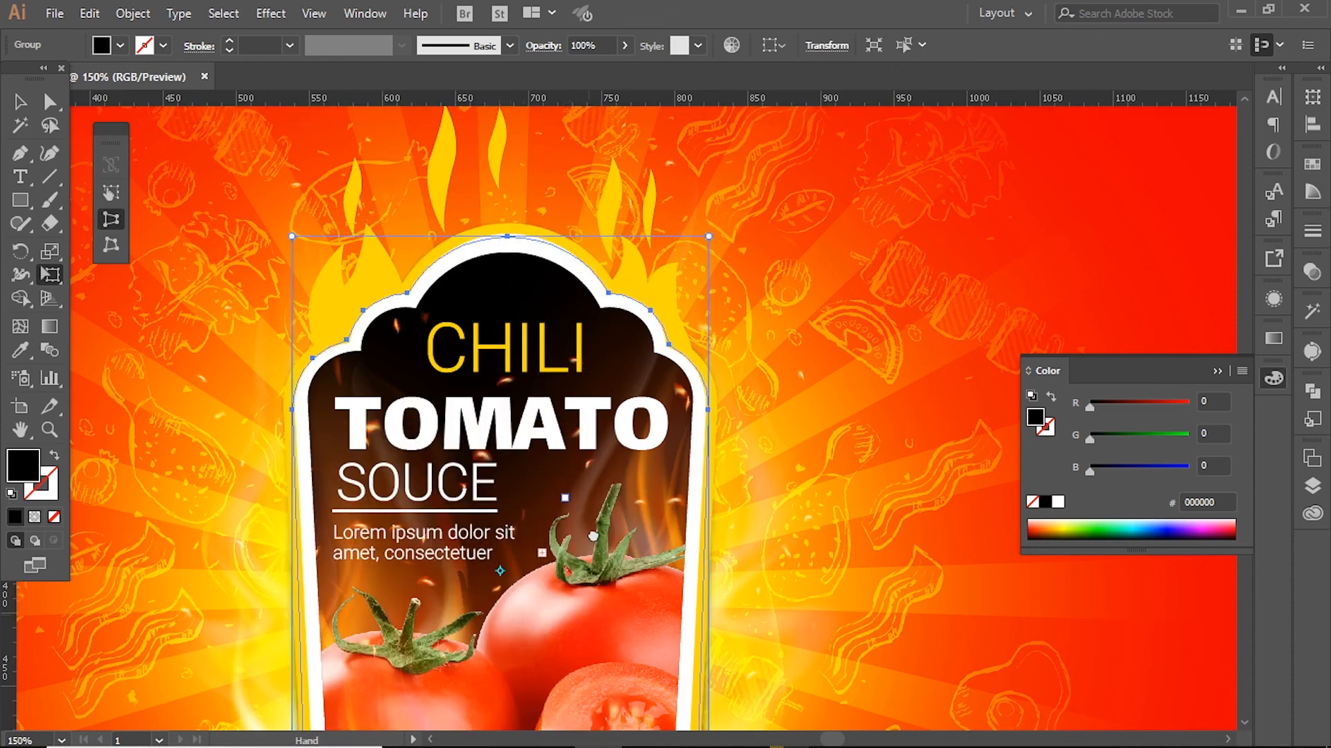
pyautogui.moveTo(587, 616); pyautogui.dragTo(590, 317)
pyautogui.moveTo(504, 605); pyautogui.dragTo(511, 655)
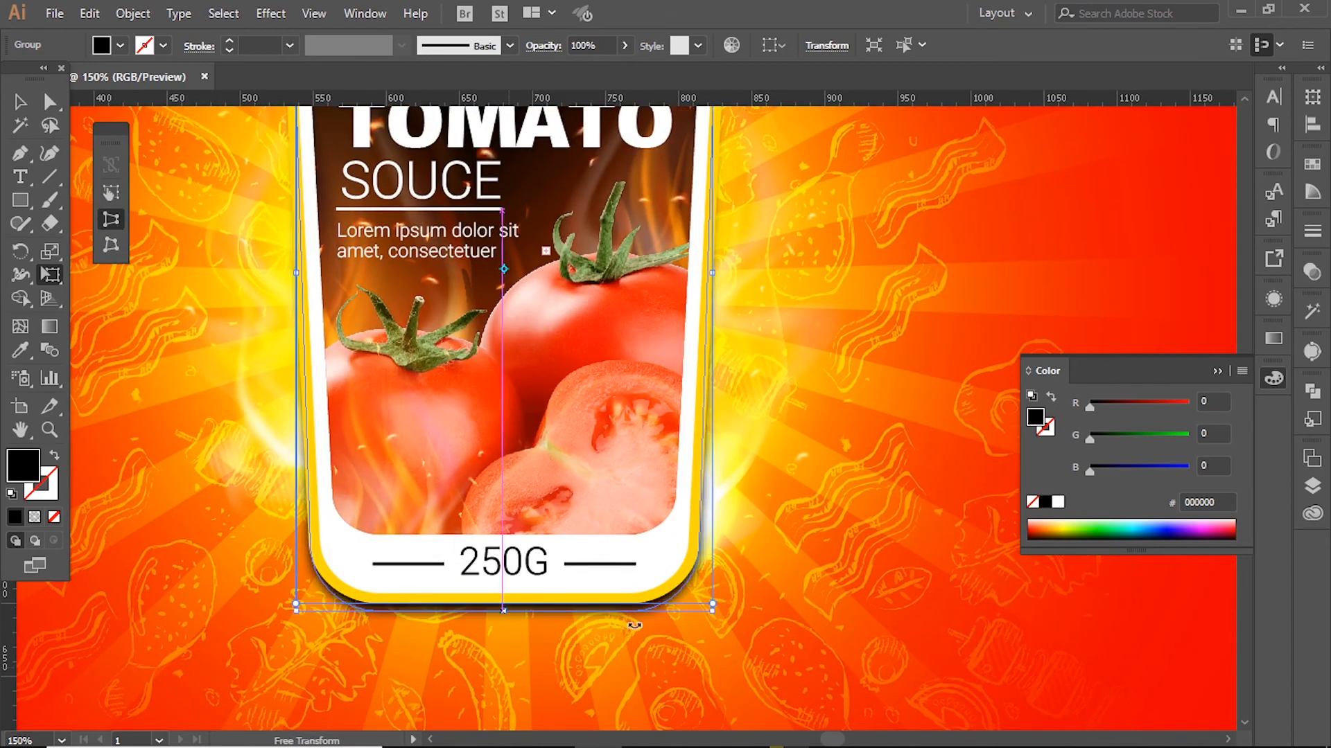
# Step: Change the shadow's fill to dark red 450000
pyautogui.click(1116, 413)
pyautogui.keyDown('ctrl'); pyautogui.keyDown('alt'); pyautogui.click(587, 413); pyautogui.keyUp('alt'); pyautogui.keyUp('ctrl')
pyautogui.keyDown('ctrl'); pyautogui.keyDown('alt'); pyautogui.click(609, 448); pyautogui.keyUp('alt'); pyautogui.keyUp('ctrl')
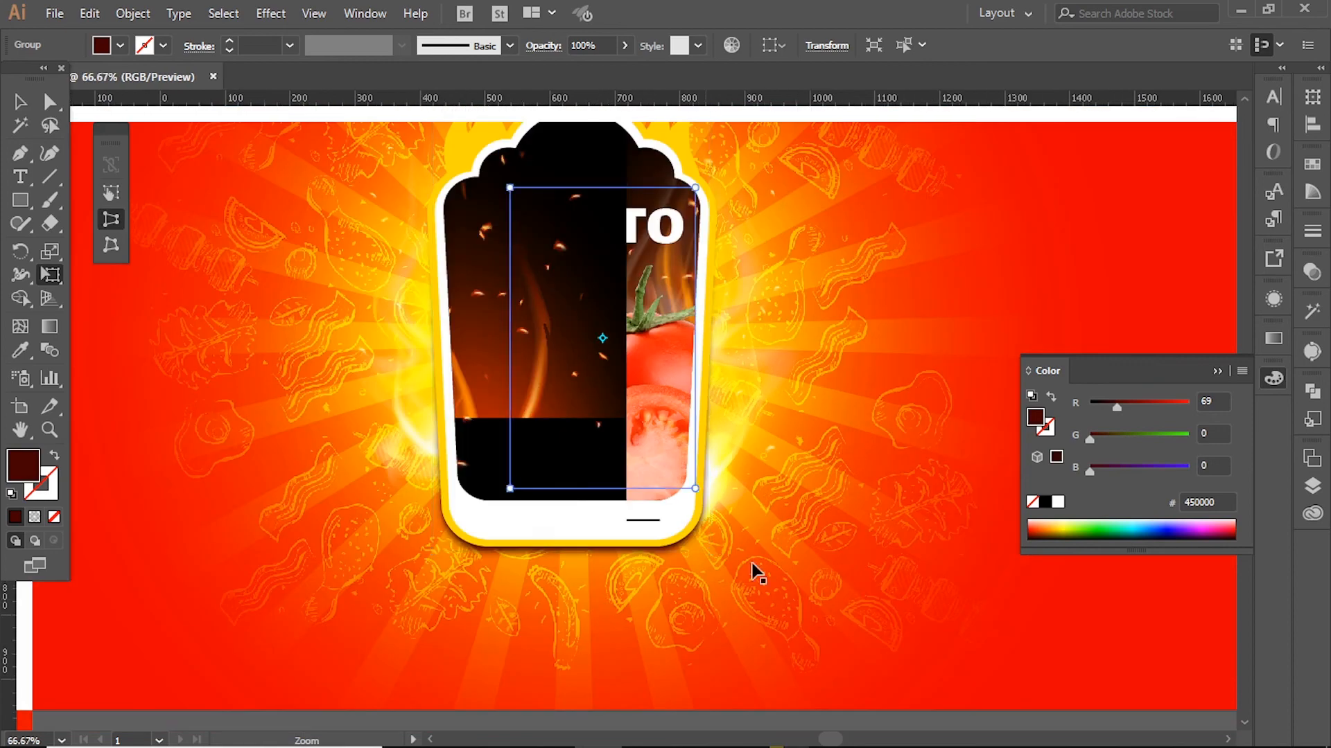
# Step: Move the outer right flame up and to the left so that it sits behind the middle of the label
pyautogui.keyDown('ctrl'); pyautogui.click(781, 645); pyautogui.keyUp('ctrl')
pyautogui.moveTo(820, 321); pyautogui.dragTo(787, 380)
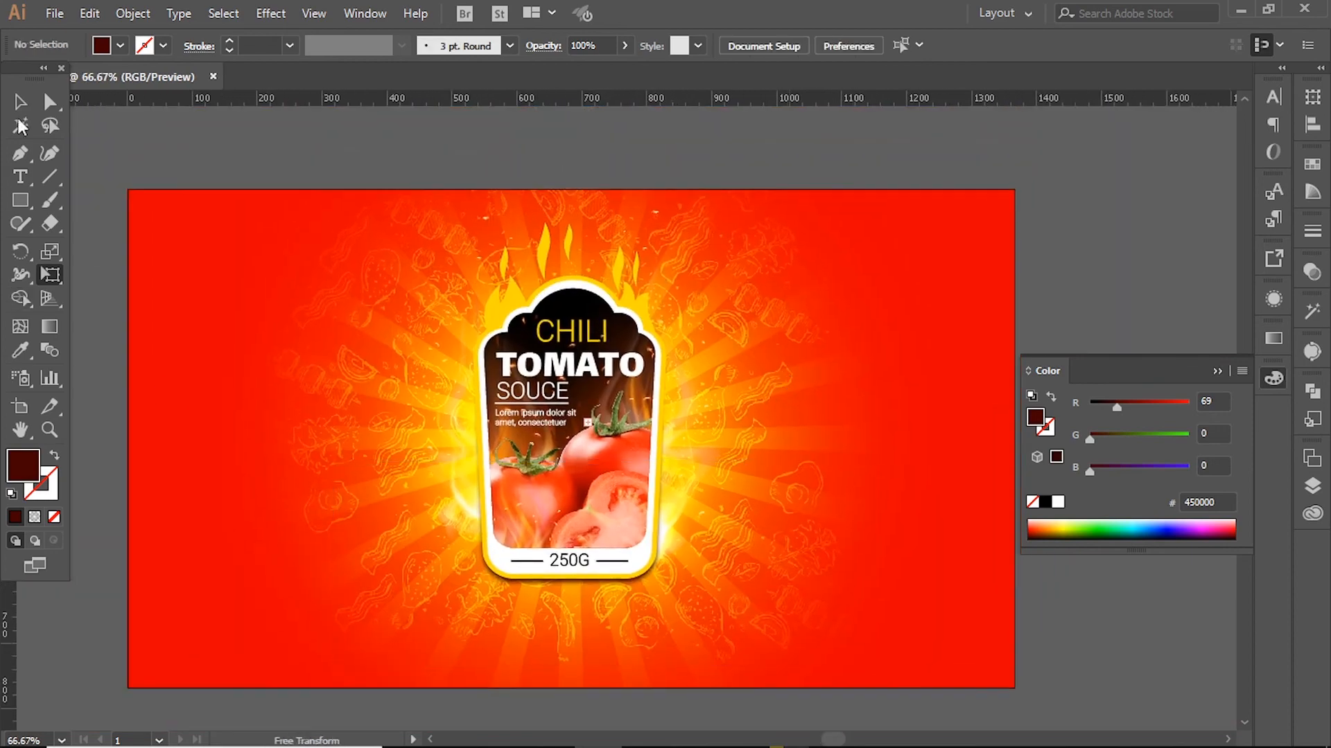
pyautogui.moveTo(688, 398); pyautogui.dragTo(652, 367)
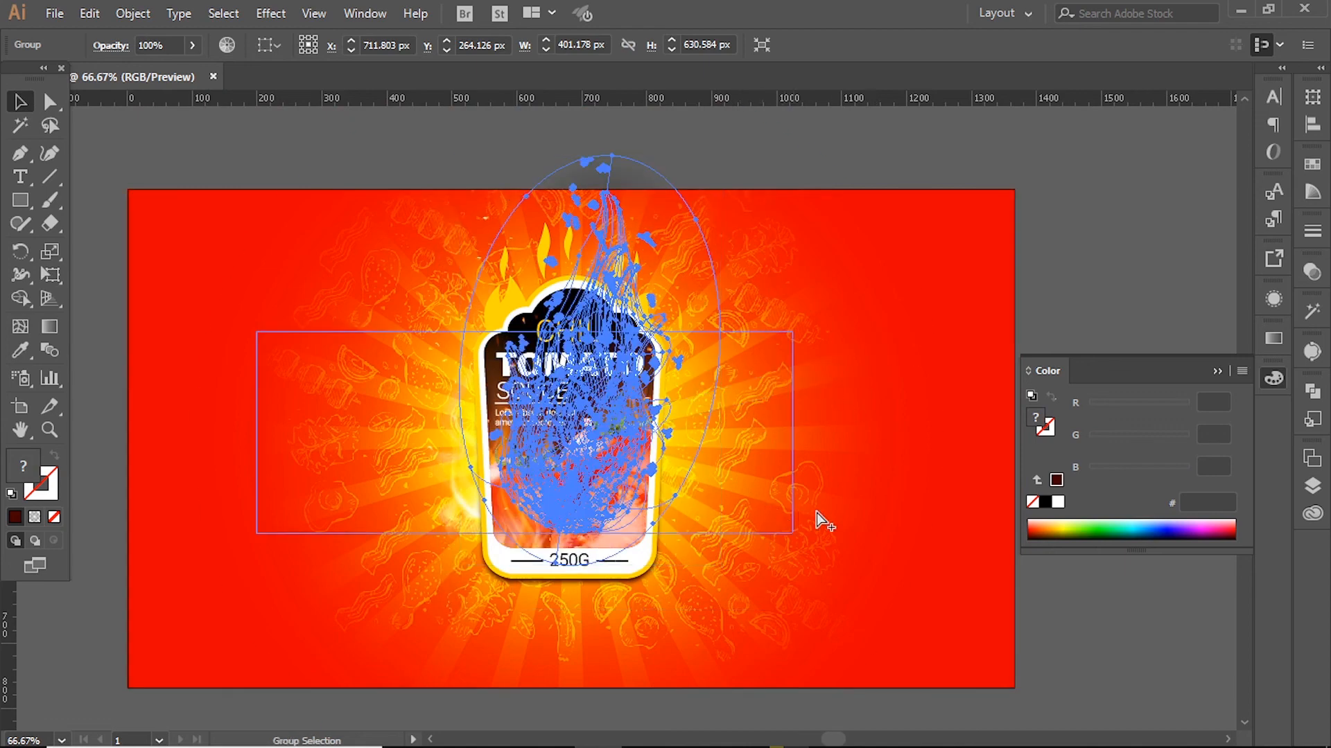
pyautogui.click(1120, 256)
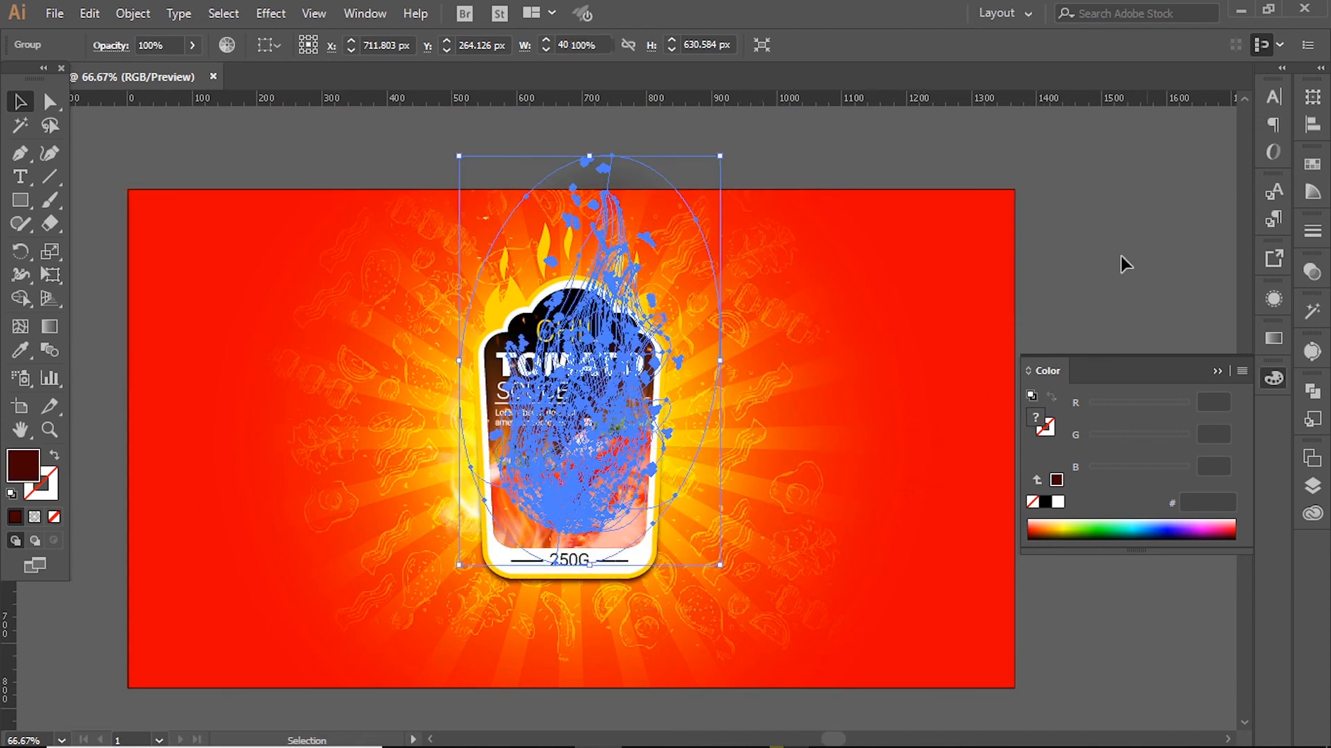
# Step: Copy the background's radial glow ellipse and paste it in place behind the label, next to the moved flame in the stacking order
pyautogui.keyDown('ctrl'); pyautogui.click(830, 417); pyautogui.keyUp('ctrl')
pyautogui.moveTo(854, 424); pyautogui.dragTo(836, 313)
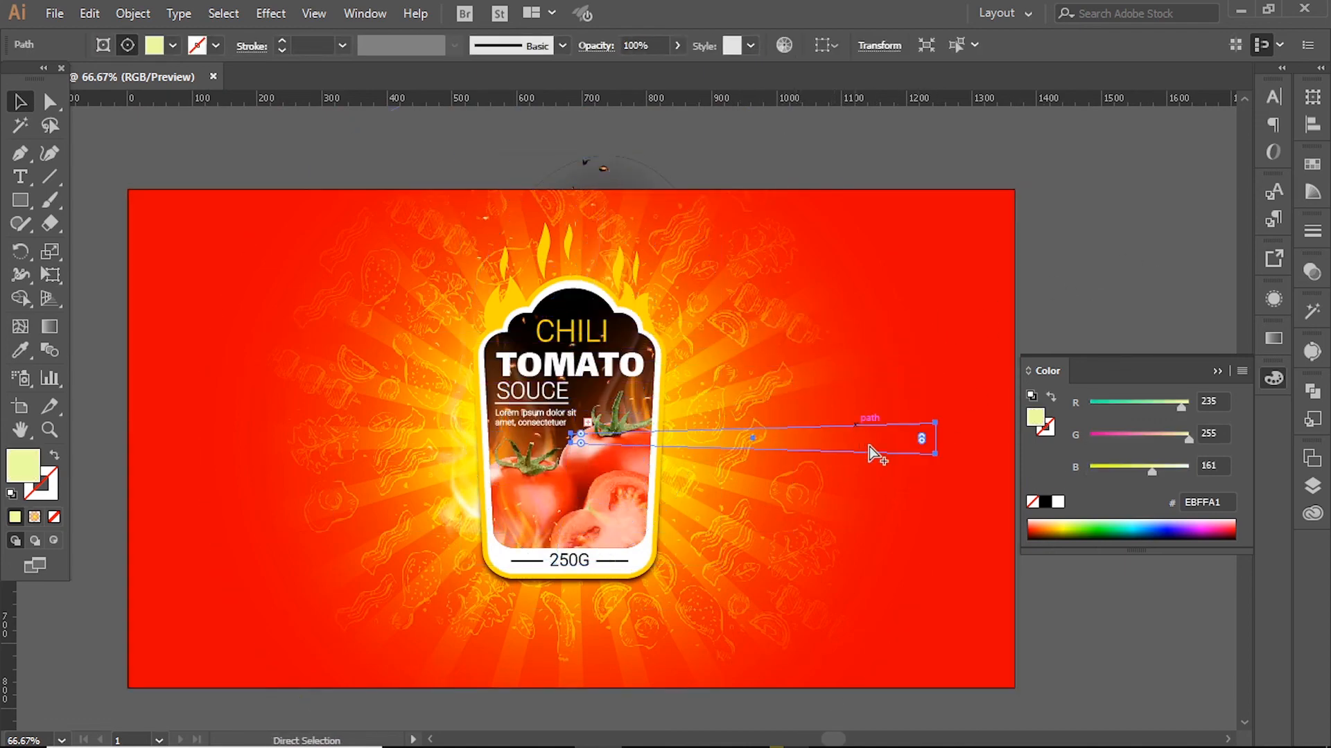
pyautogui.keyDown('ctrl'); pyautogui.keyDown('alt'); pyautogui.click(869, 447); pyautogui.keyUp('alt'); pyautogui.keyUp('ctrl')
pyautogui.hotkey('ctrl', 'z')
pyautogui.click(1112, 224)
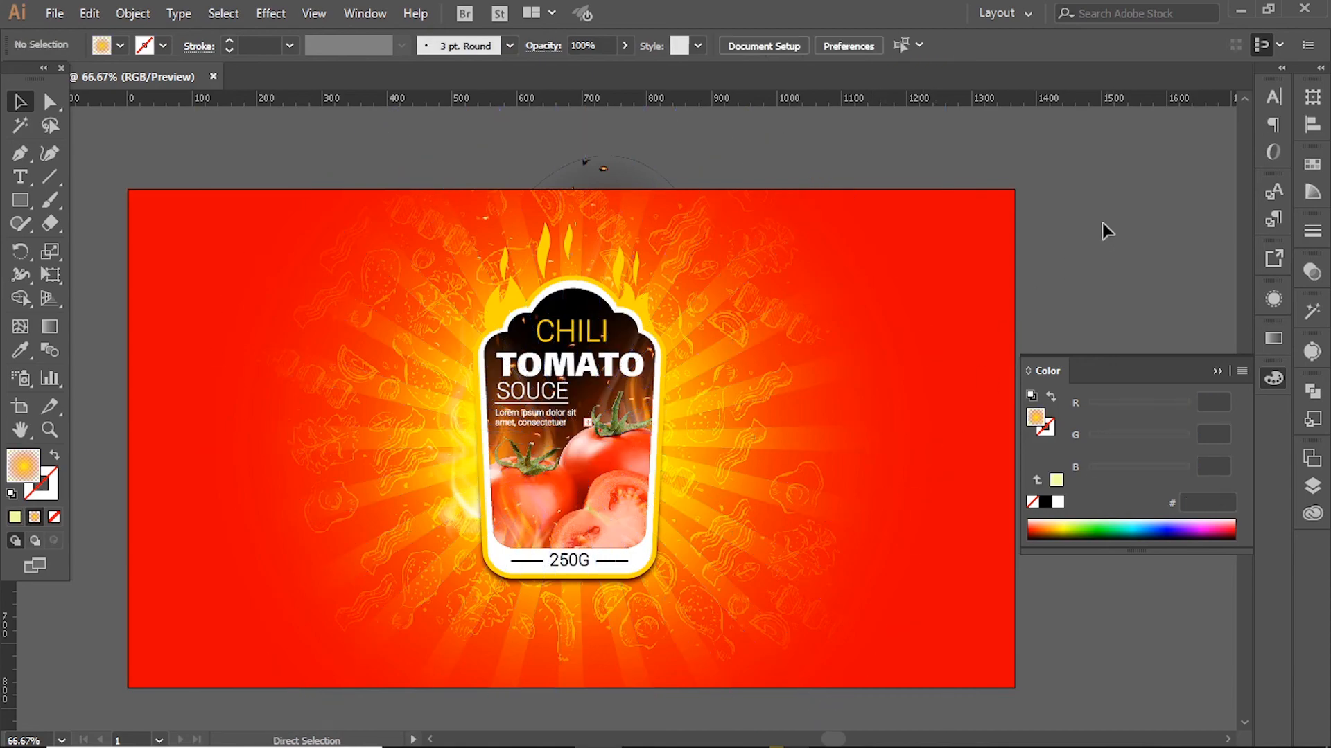
pyautogui.hotkey('ctrl', 'f')
pyautogui.hotkey('ctrl', 'z')
pyautogui.click(646, 217)
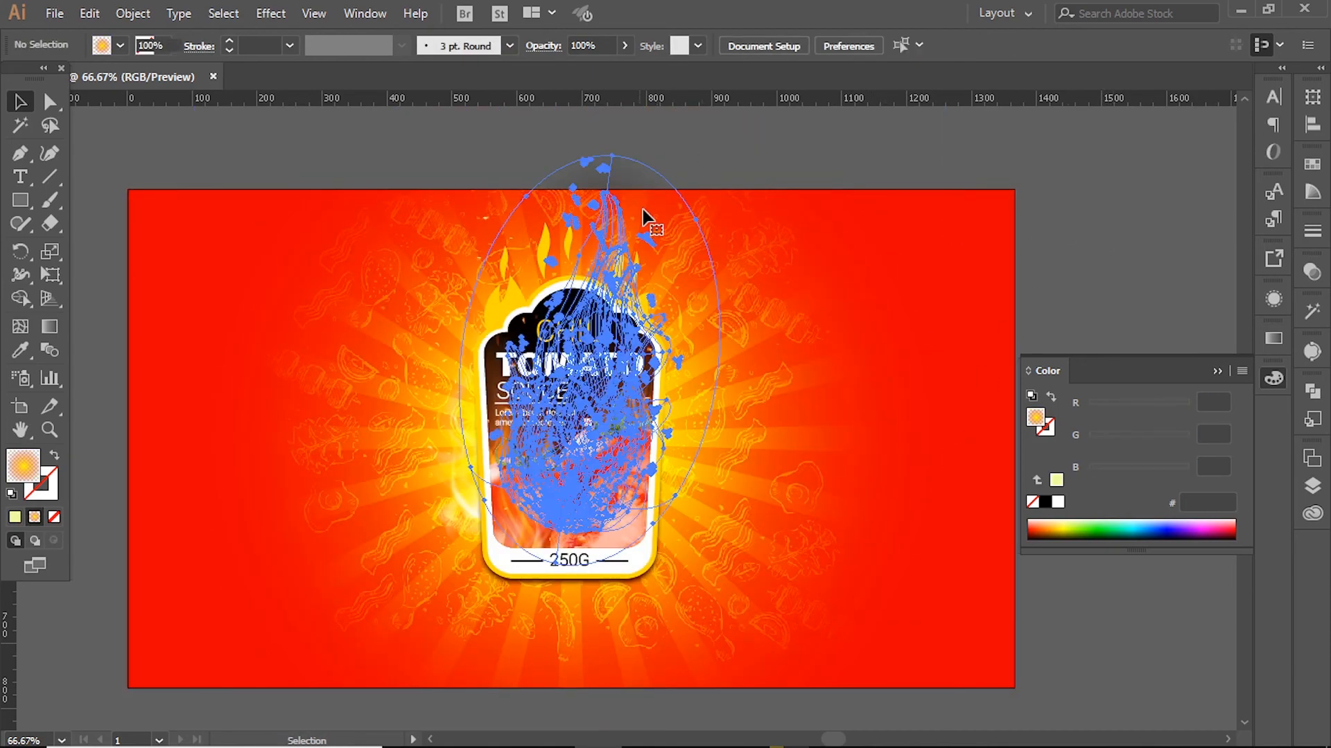
pyautogui.keyDown('ctrl'); pyautogui.click(660, 245); pyautogui.keyUp('ctrl')
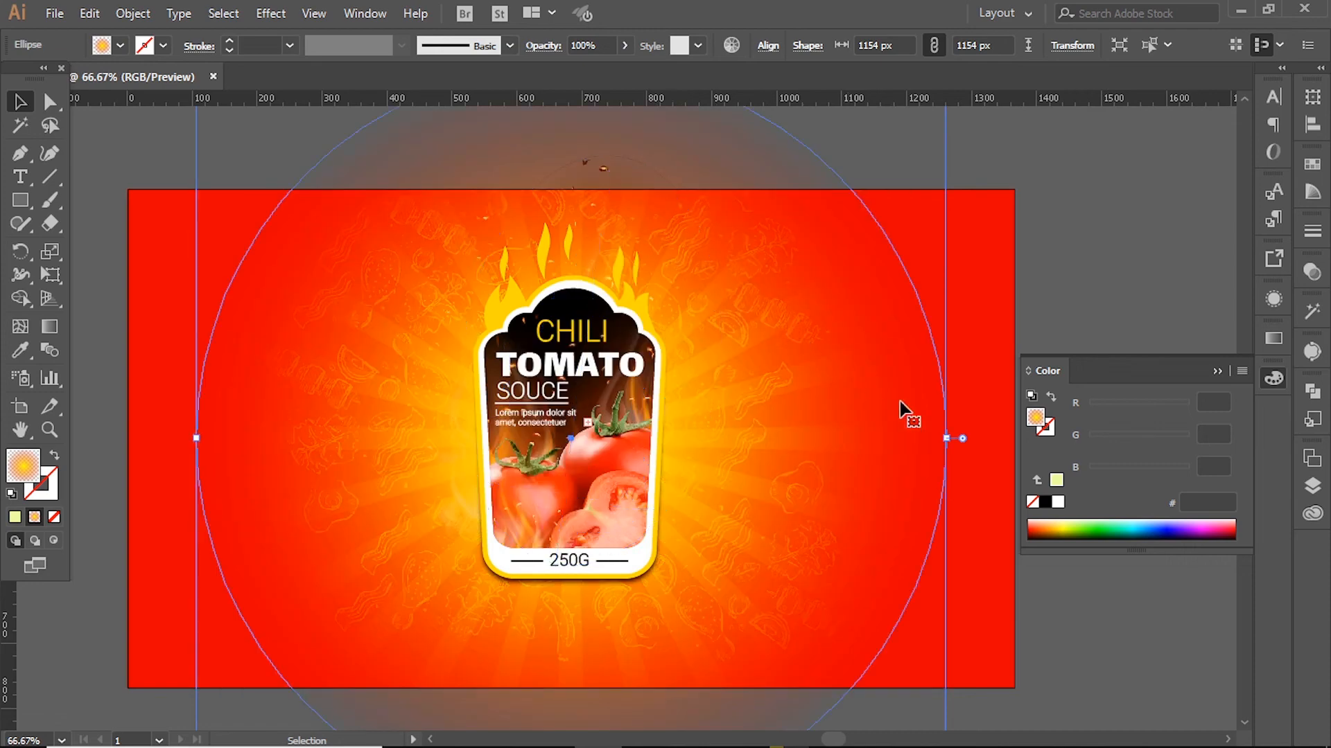
# Step: Shrink the copied glow ellipse to 550 px across and move it up behind the label's crown
pyautogui.moveTo(948, 438); pyautogui.dragTo(815, 457)
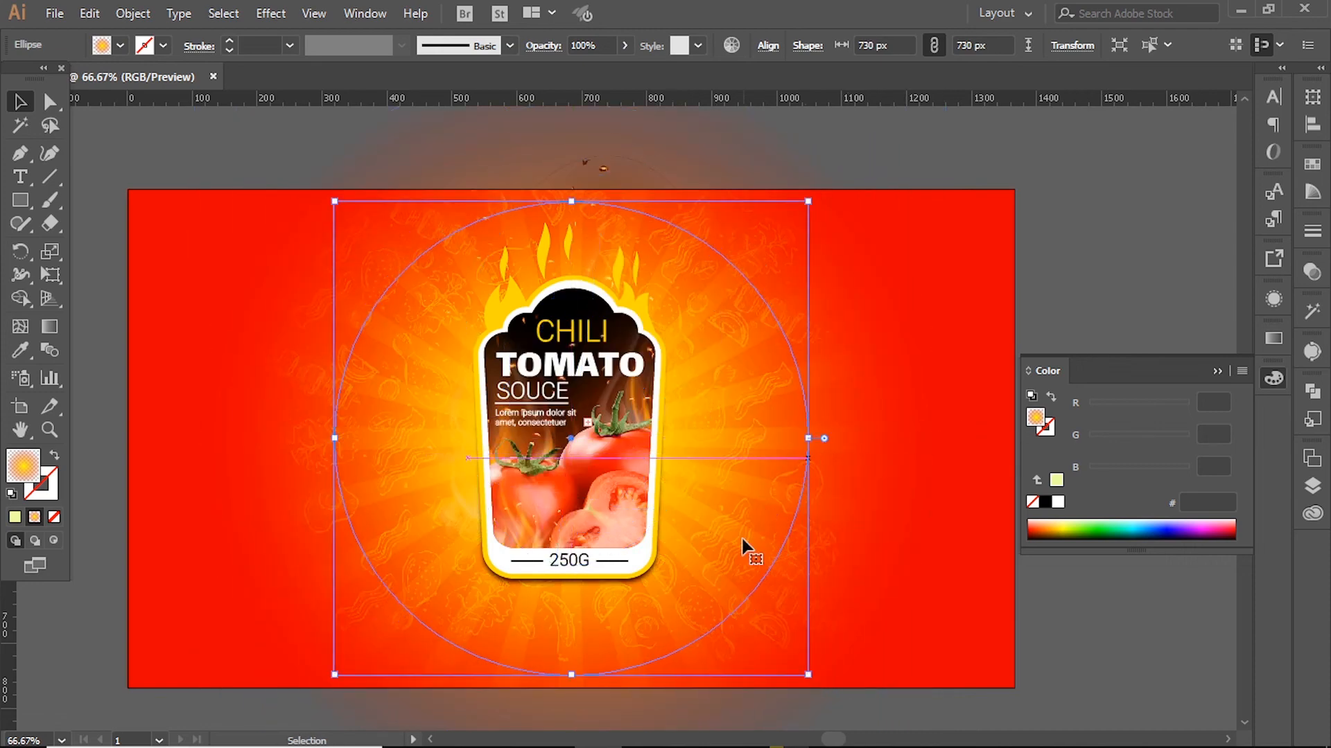
pyautogui.moveTo(749, 550); pyautogui.dragTo(755, 444)
pyautogui.moveTo(814, 300); pyautogui.dragTo(749, 303)
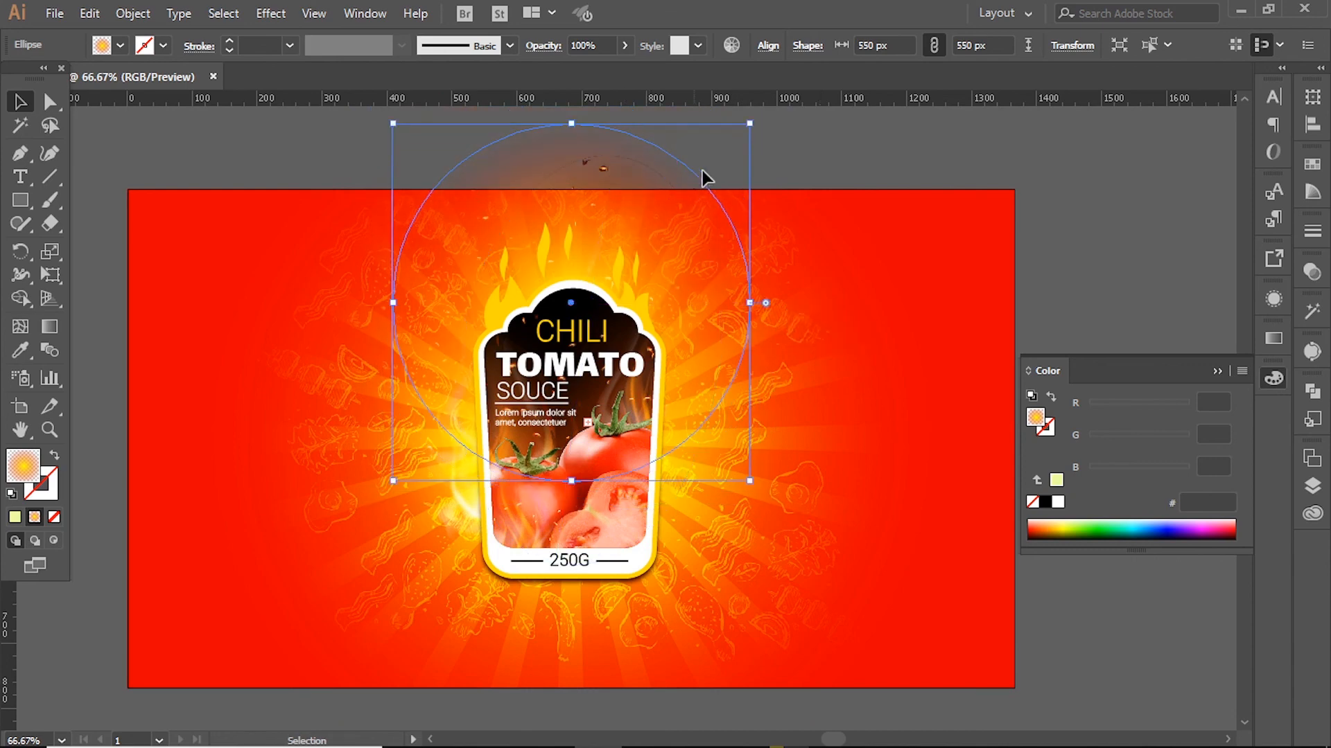
# Step: Move the flame behind the label further up so that it rises above the label's crown
pyautogui.click(823, 250)
pyautogui.moveTo(676, 461); pyautogui.dragTo(689, 408)
pyautogui.click(1058, 157)
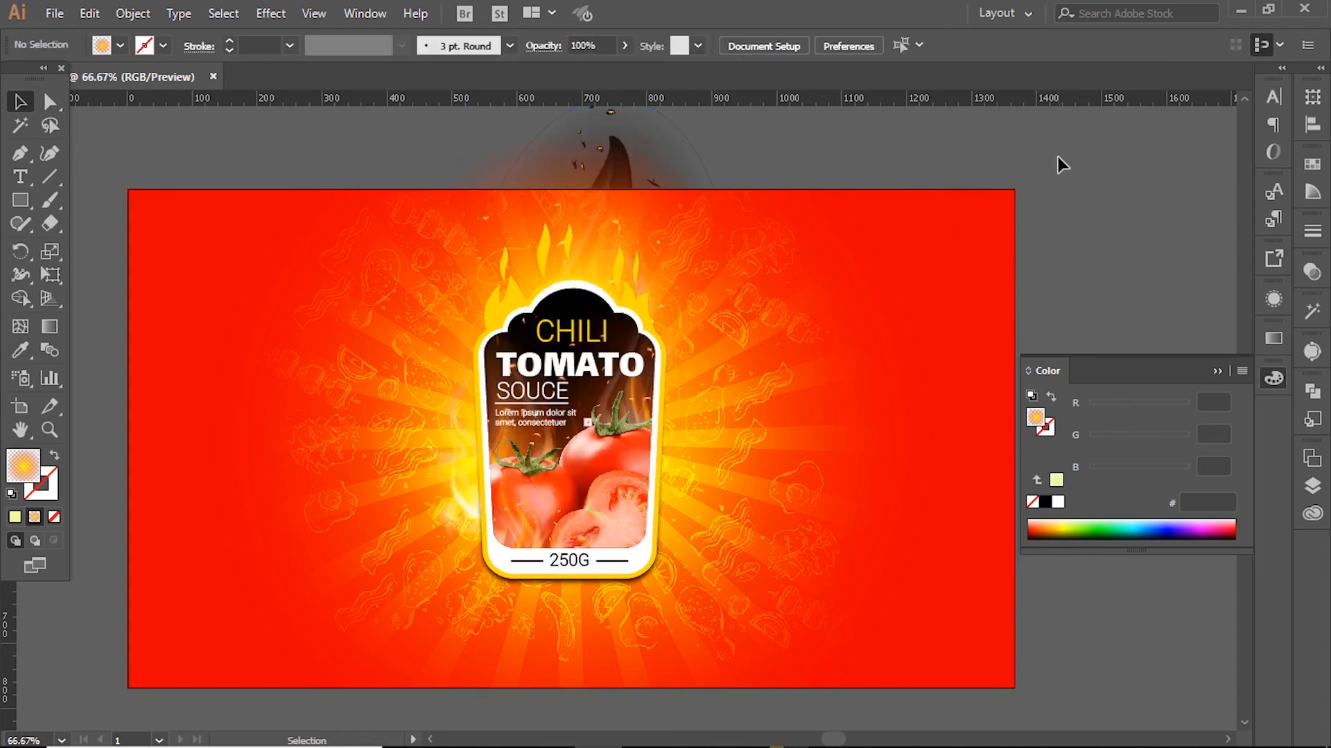
# Step: Mask all the artwork with a rectangle matching the red background so that nothing extends beyond the artboard
pyautogui.press('a')
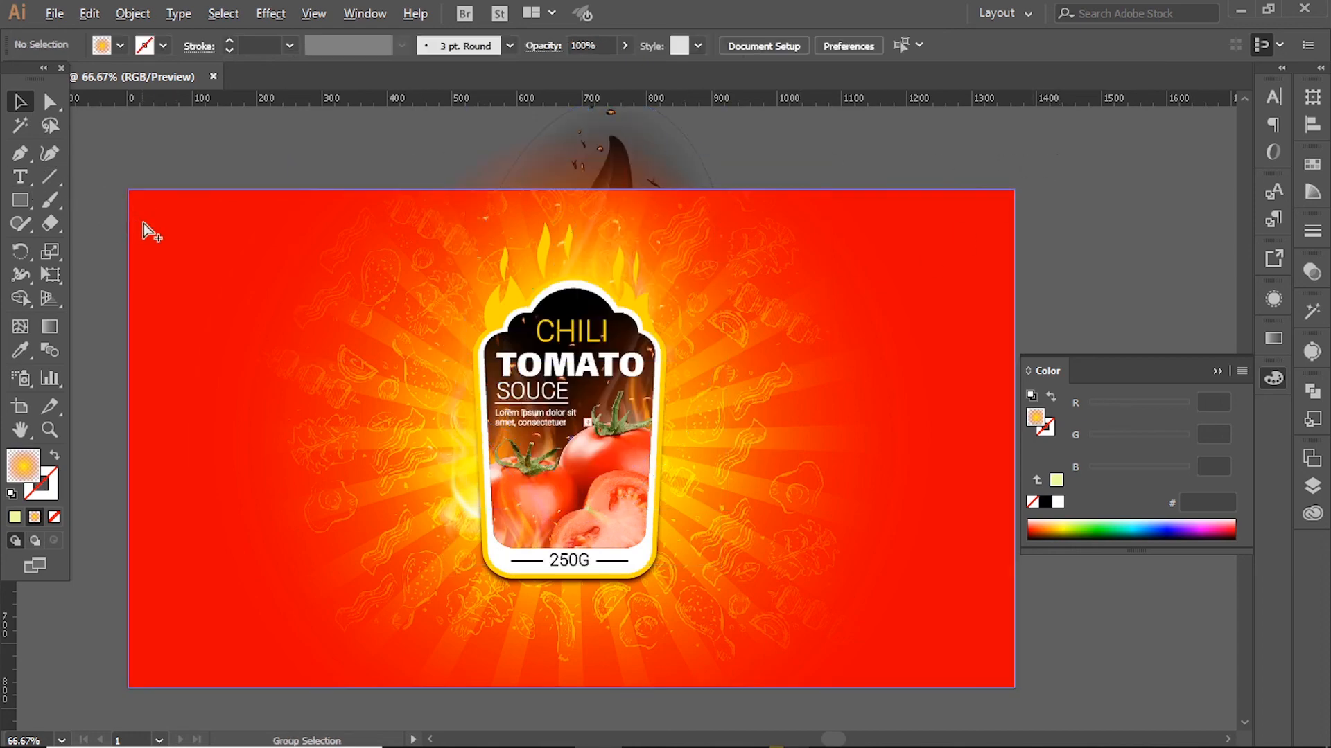
pyautogui.keyDown('alt'); pyautogui.click(143, 223); pyautogui.keyUp('alt')
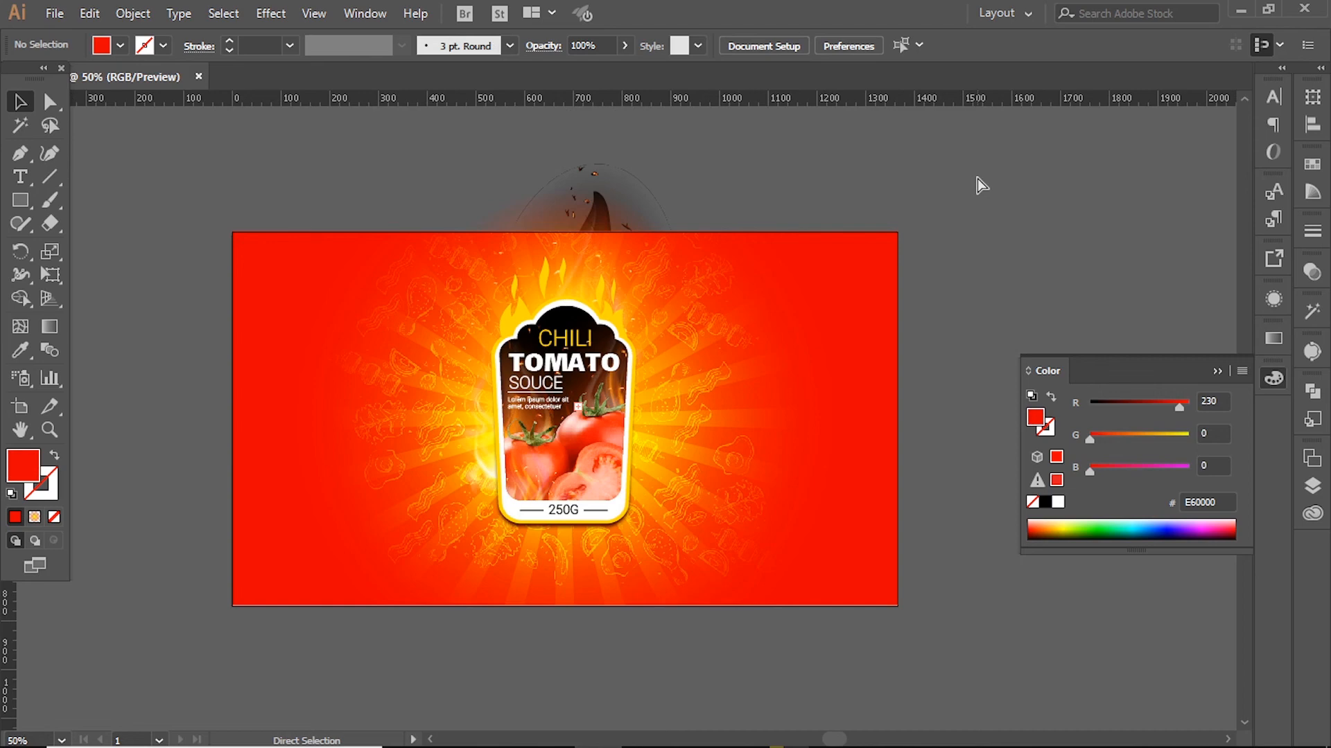
pyautogui.moveTo(977, 177); pyautogui.dragTo(213, 621)
pyautogui.hotkey('ctrl', '7')
pyautogui.click(983, 326)
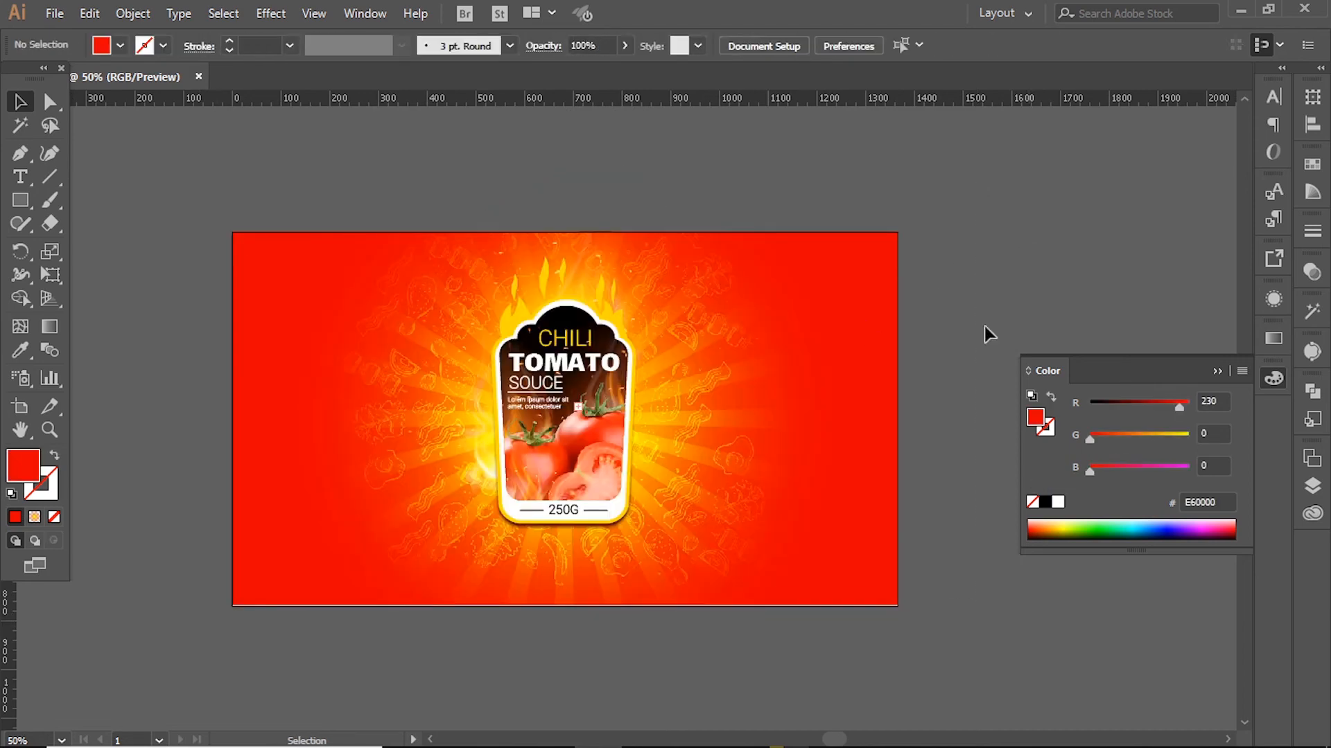
# Step: Examine the finished label design at 100% in full-screen mode with the panels and rulers hidden
pyautogui.hotkey('ctrl', 'space')
pyautogui.keyDown('ctrl'); pyautogui.click(594, 414); pyautogui.keyUp('ctrl')
pyautogui.keyDown('ctrl'); pyautogui.click(596, 414); pyautogui.keyUp('ctrl')
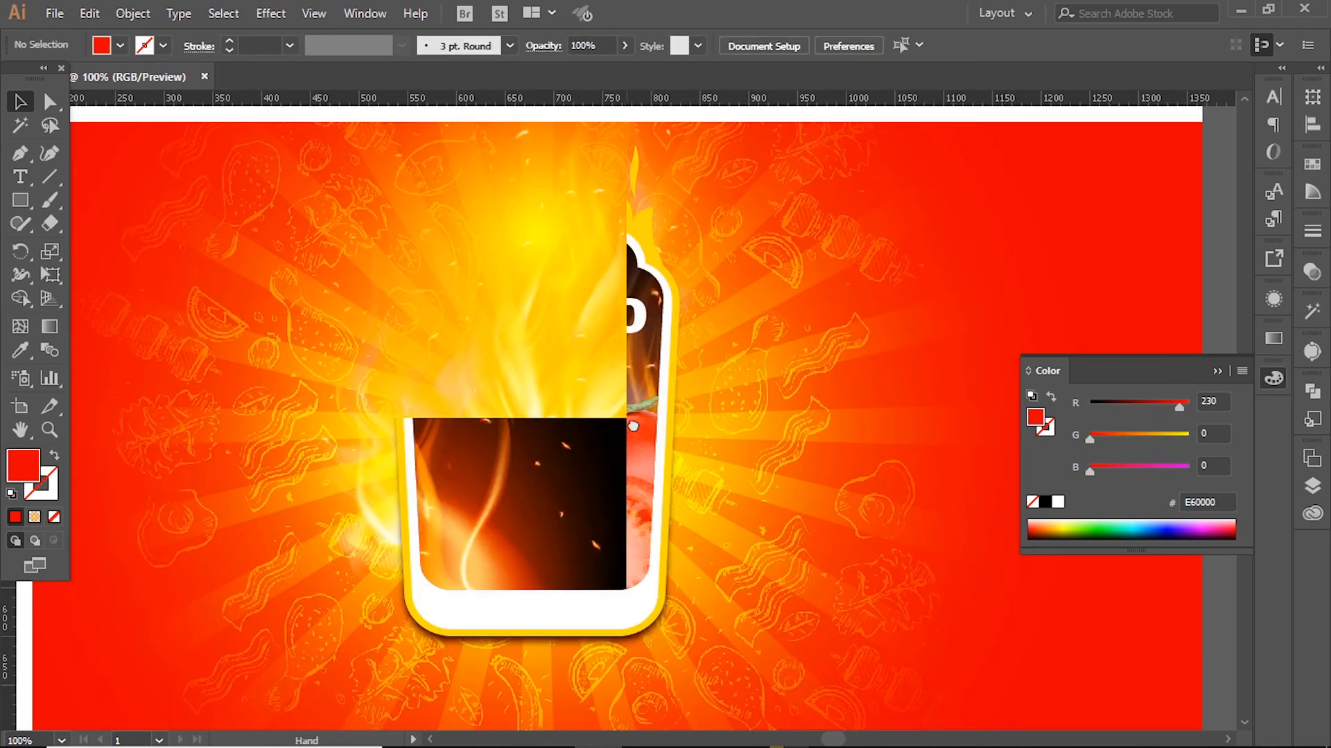
pyautogui.press('Tab')
pyautogui.press('f')
pyautogui.hotkey('ctrl', 'r')
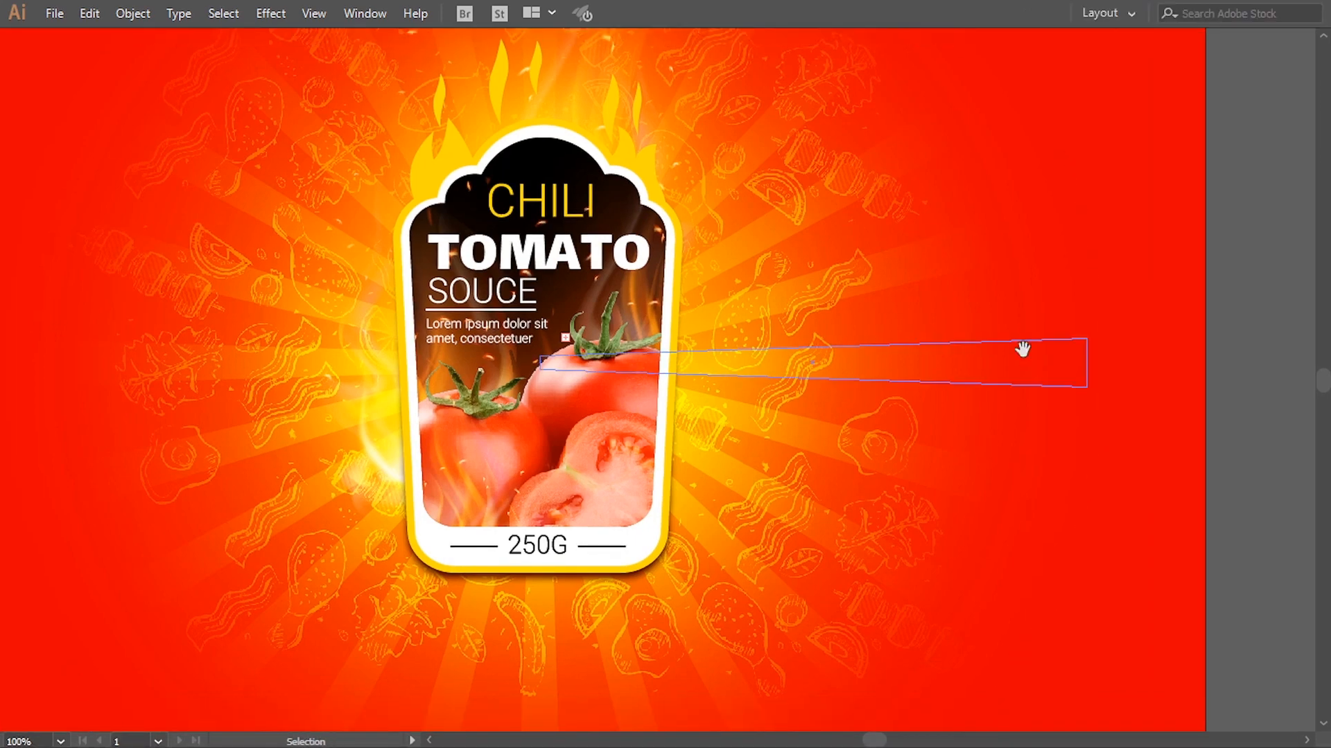
pyautogui.press('space')
pyautogui.moveTo(1025, 352); pyautogui.dragTo(1102, 360)
pyautogui.press('f')
pyautogui.press('space')
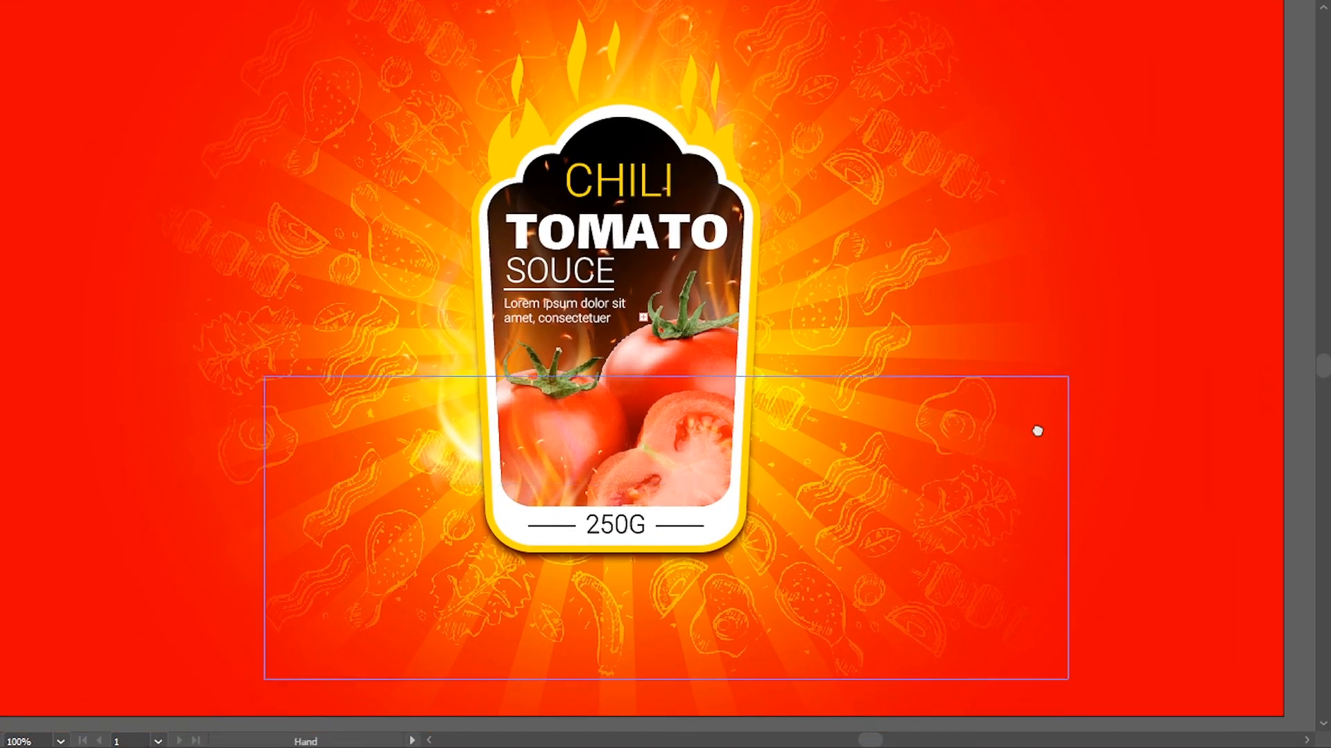
pyautogui.moveTo(1028, 426); pyautogui.dragTo(1060, 467)
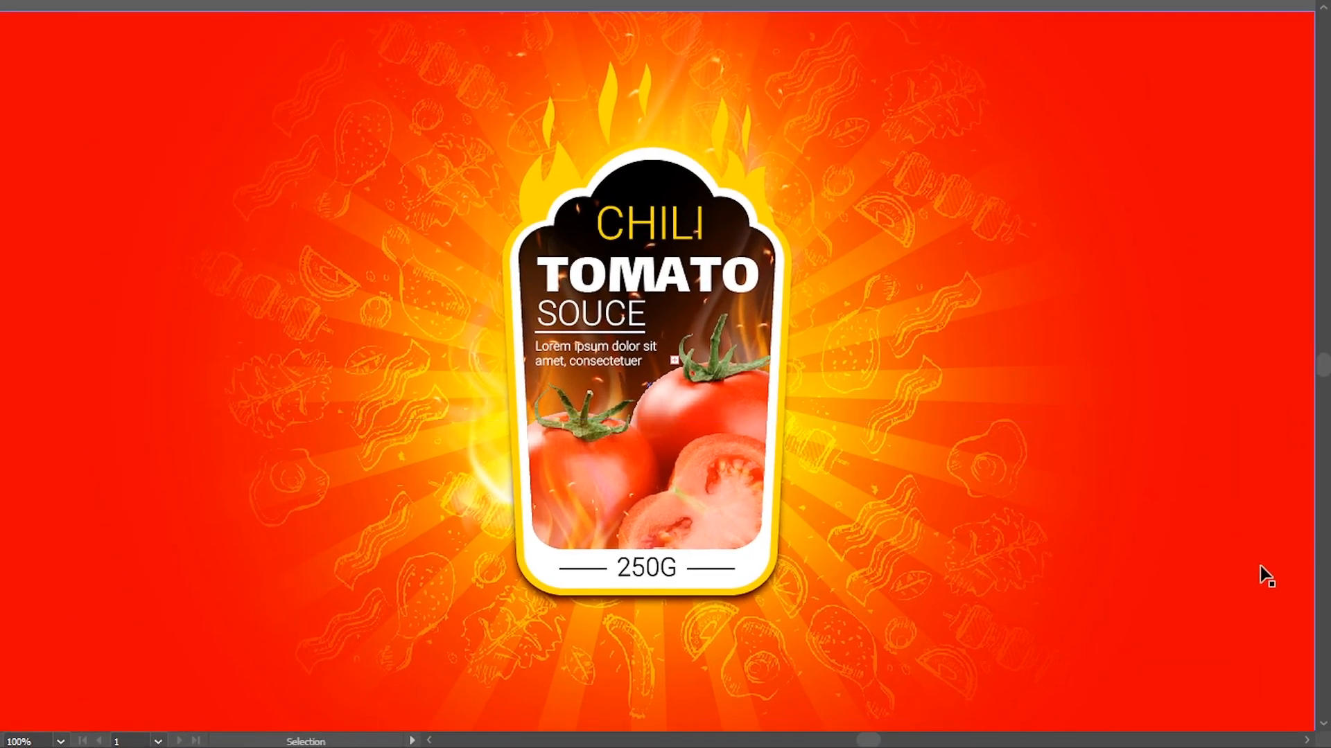